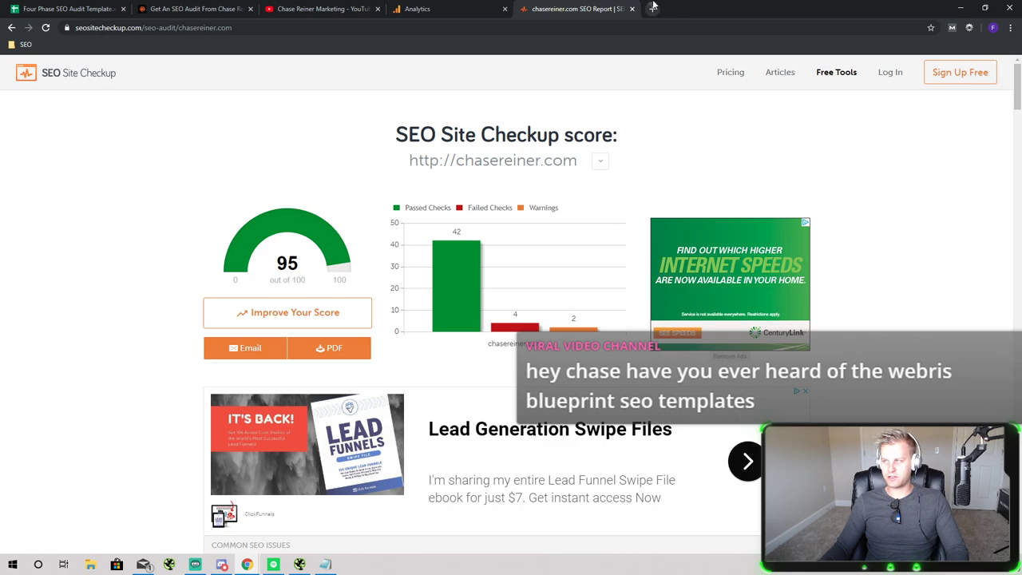
Load chasereiner.com in a new browser tab and open the site's SEO audit template resource page
left_click(654, 7)
type("chasereiner.com")
key("Return")
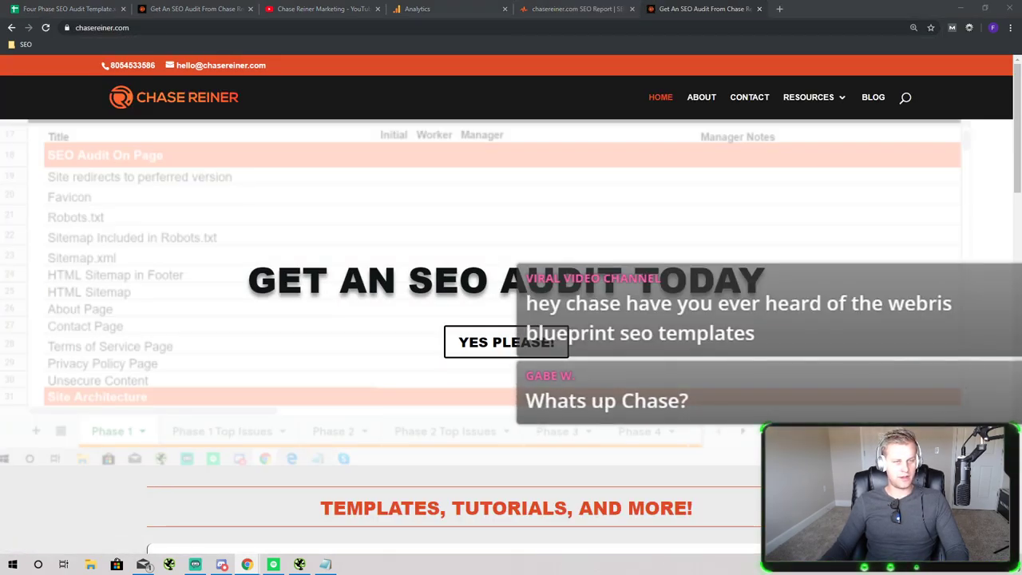
mouse_move(807, 100)
left_click(838, 150)
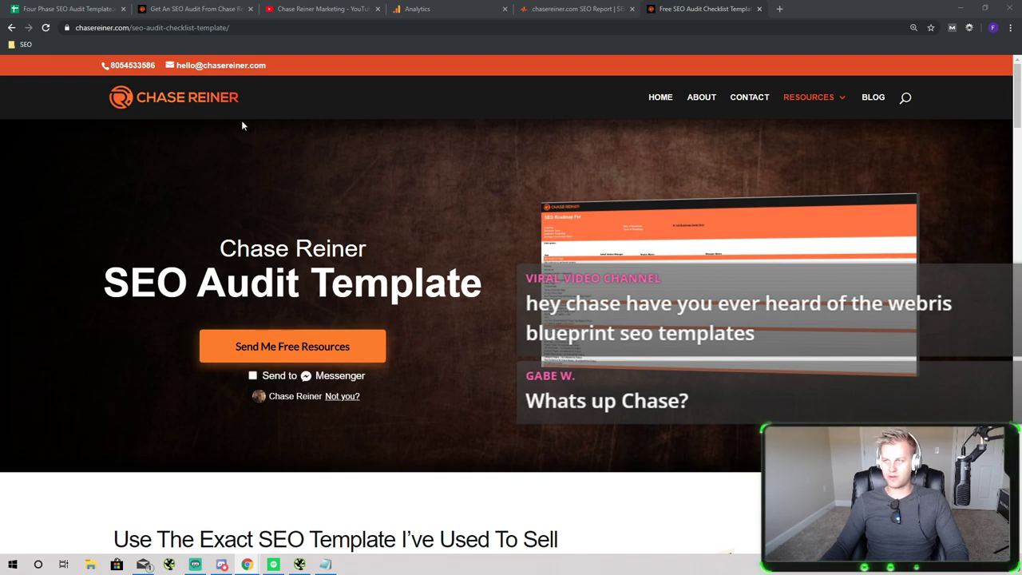
Examine the audited site, audit date and competitor URLs at the head of the Four Phase SEO Audit Template spreadsheet
left_click(79, 9)
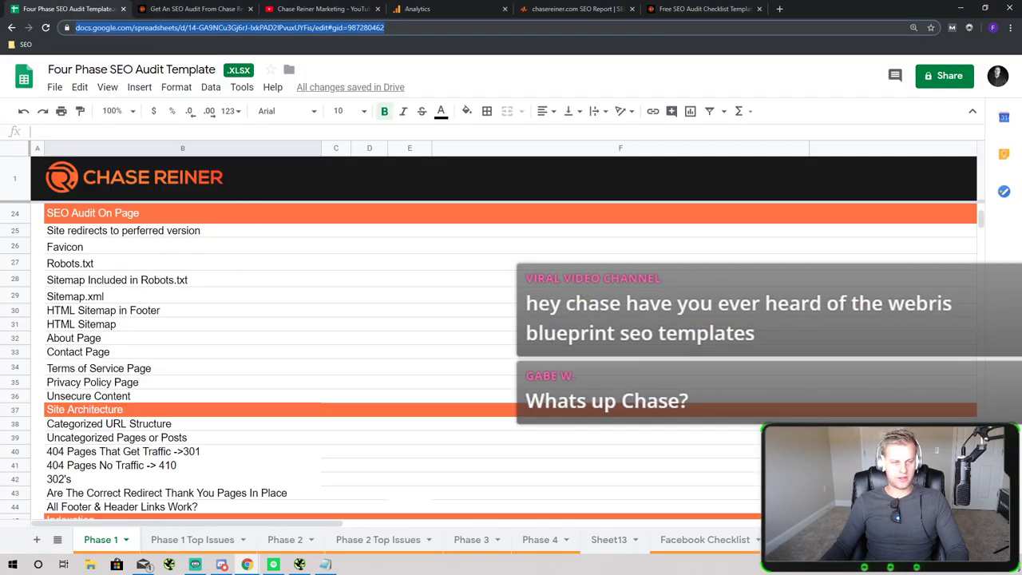
scroll(347, 303, "up", 5)
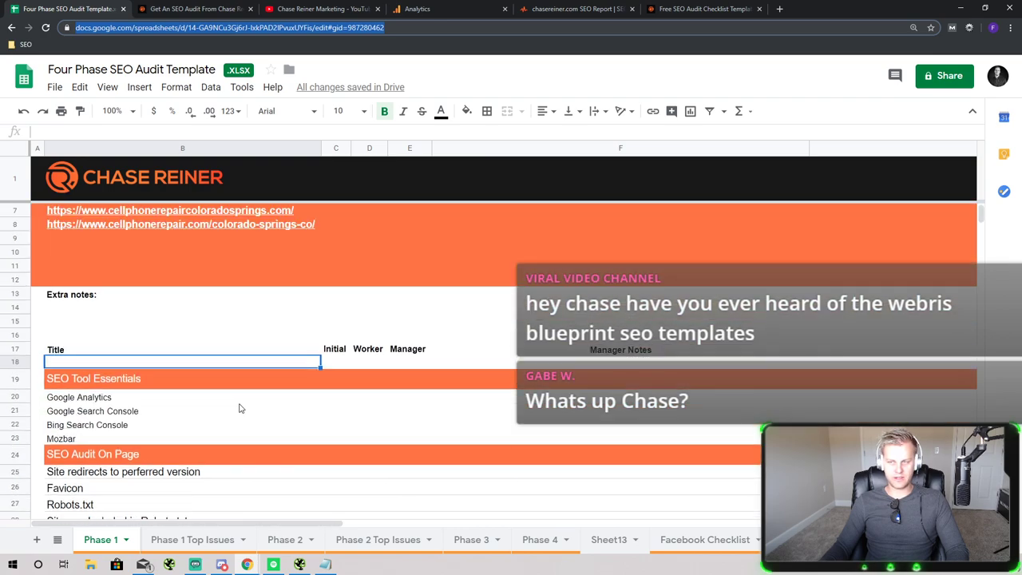
scroll(272, 352, "up", 1)
scroll(300, 299, "up", 1)
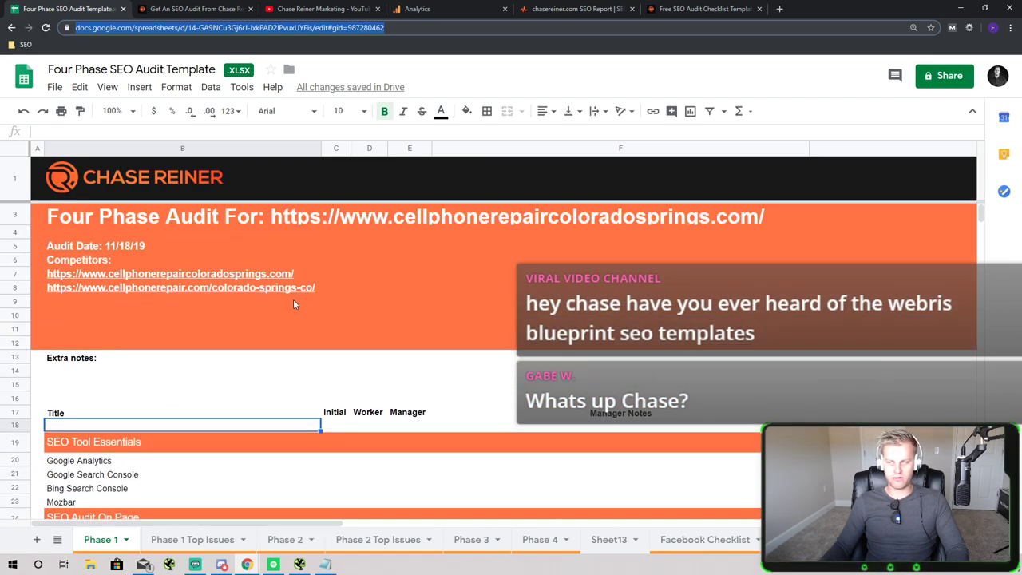
scroll(293, 303, "down", 2)
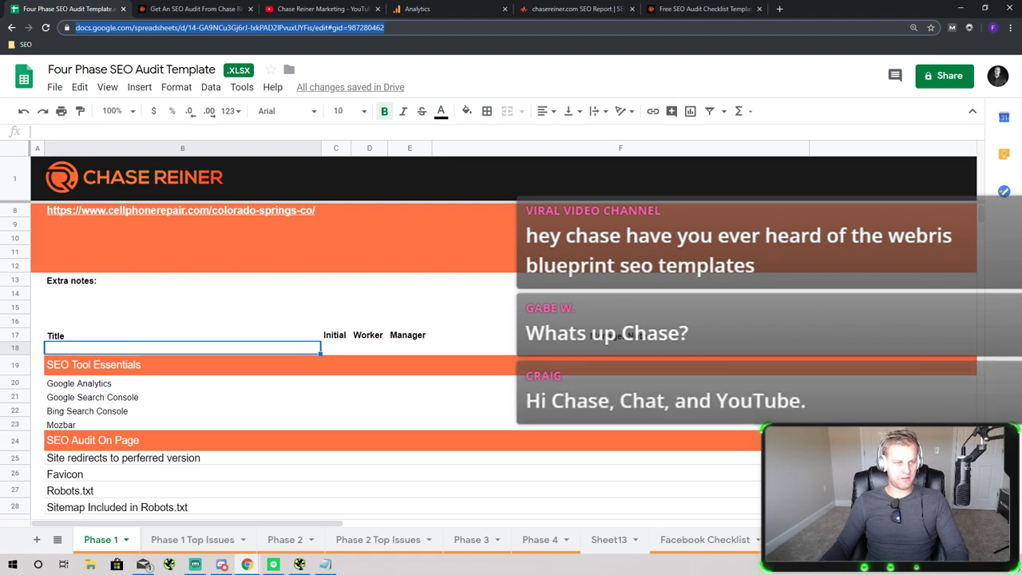
left_click(318, 9)
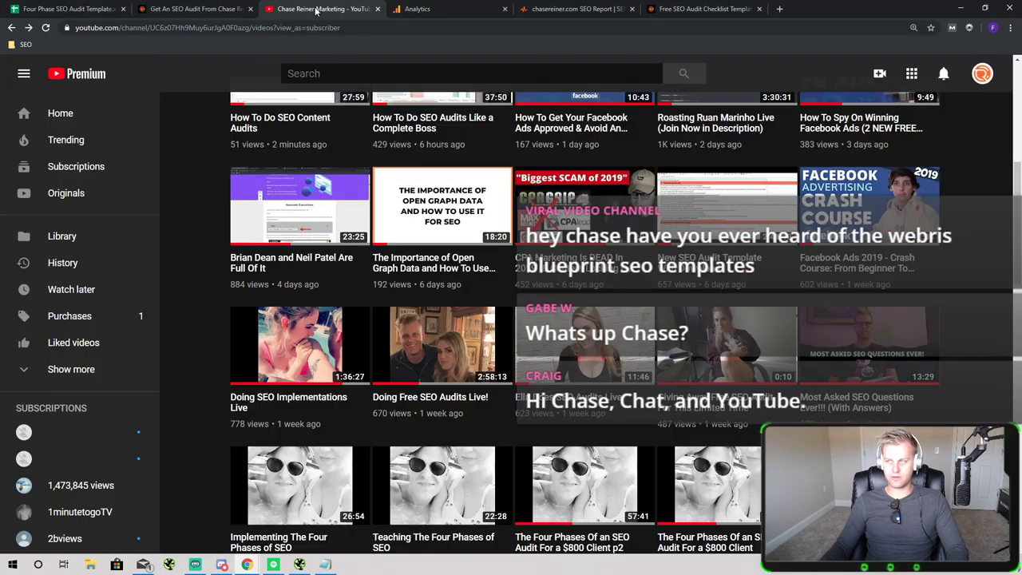
left_click(575, 9)
left_click(687, 9)
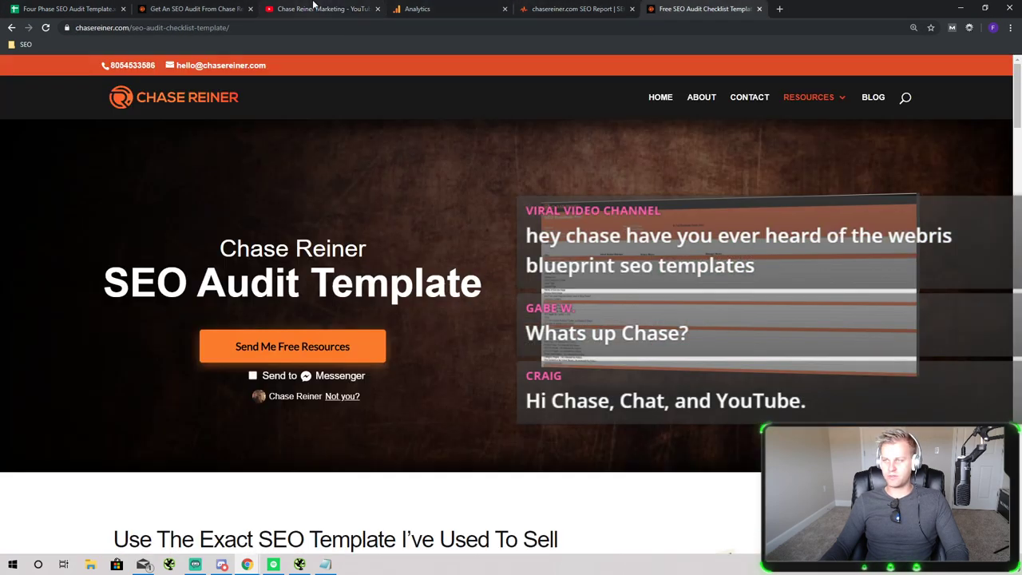
left_click(318, 8)
left_click(695, 8)
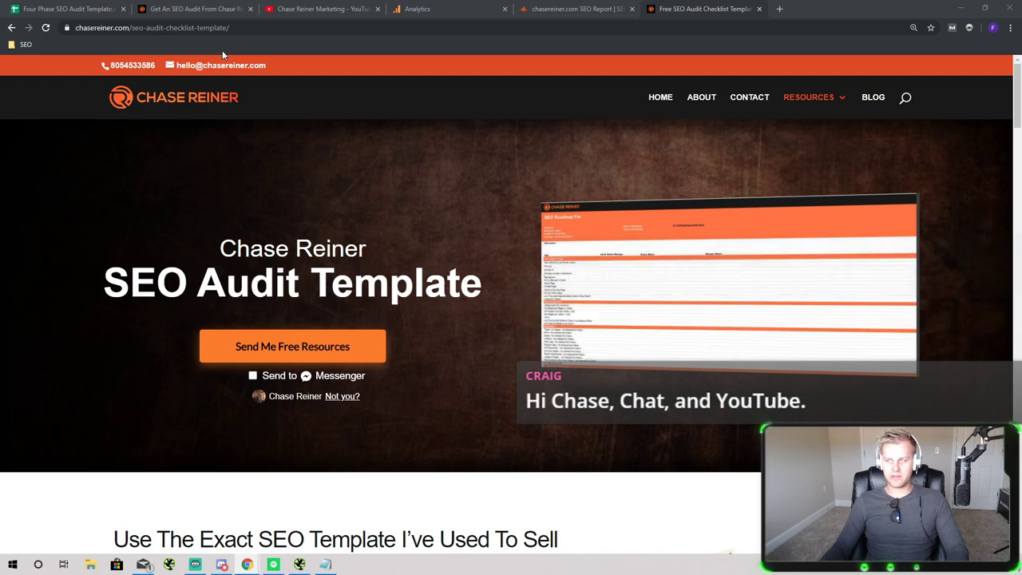
Review the Phase 1 checklist in the Four Phase SEO Audit Template, from SEO Tool Essentials through Web Design
left_click(102, 10)
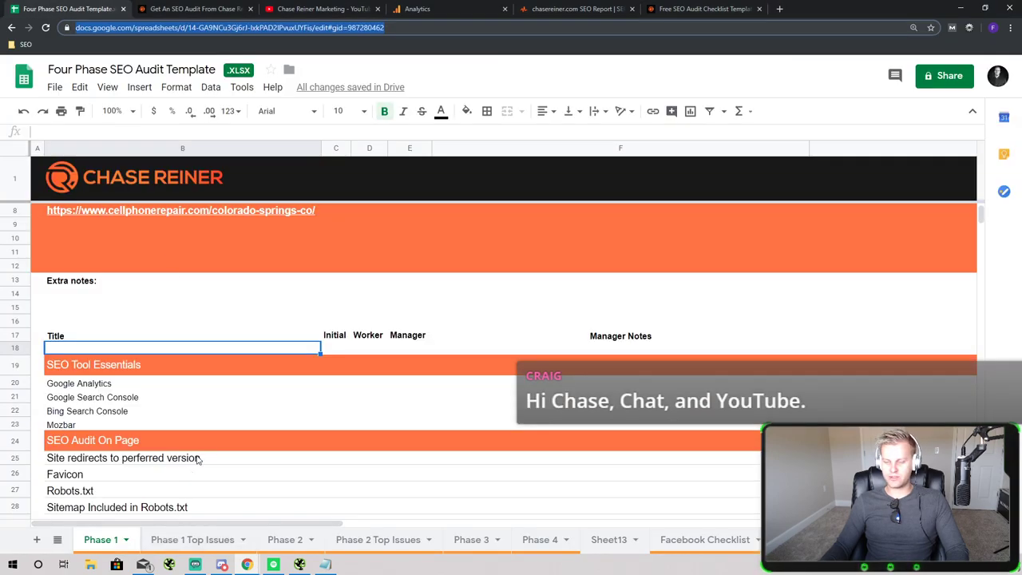
scroll(203, 455, "down", 3)
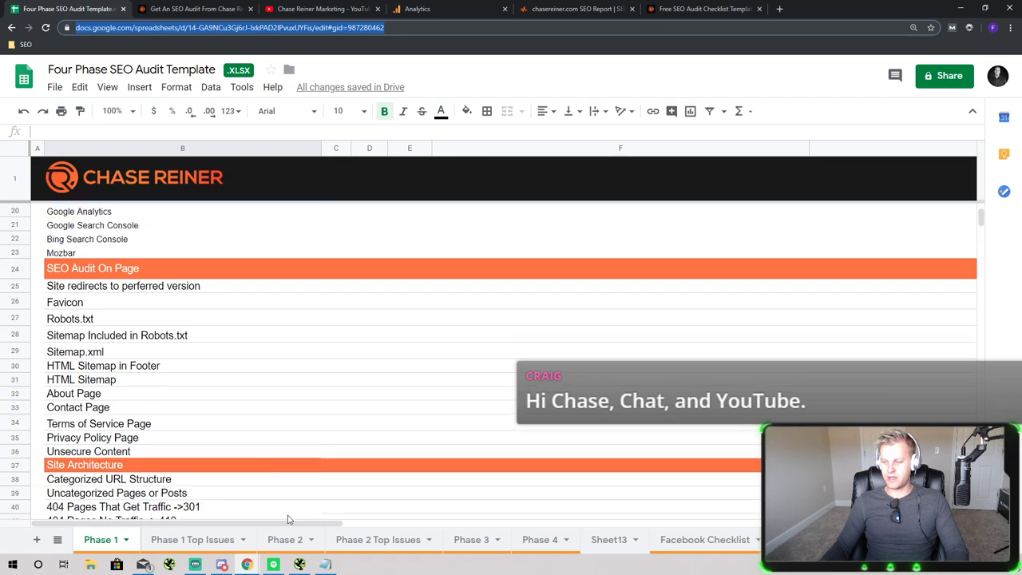
scroll(204, 399, "down", 6)
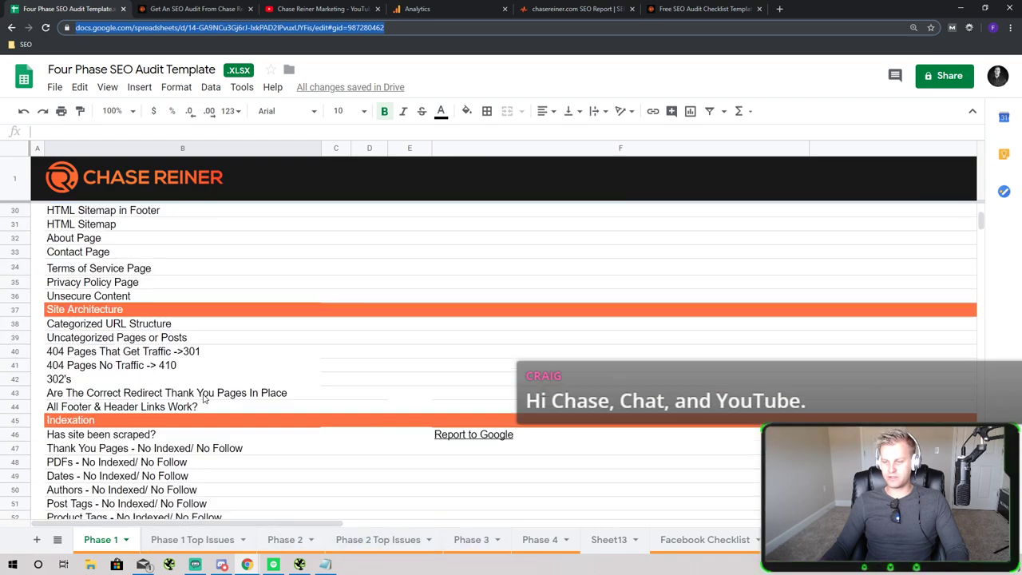
scroll(203, 399, "down", 7)
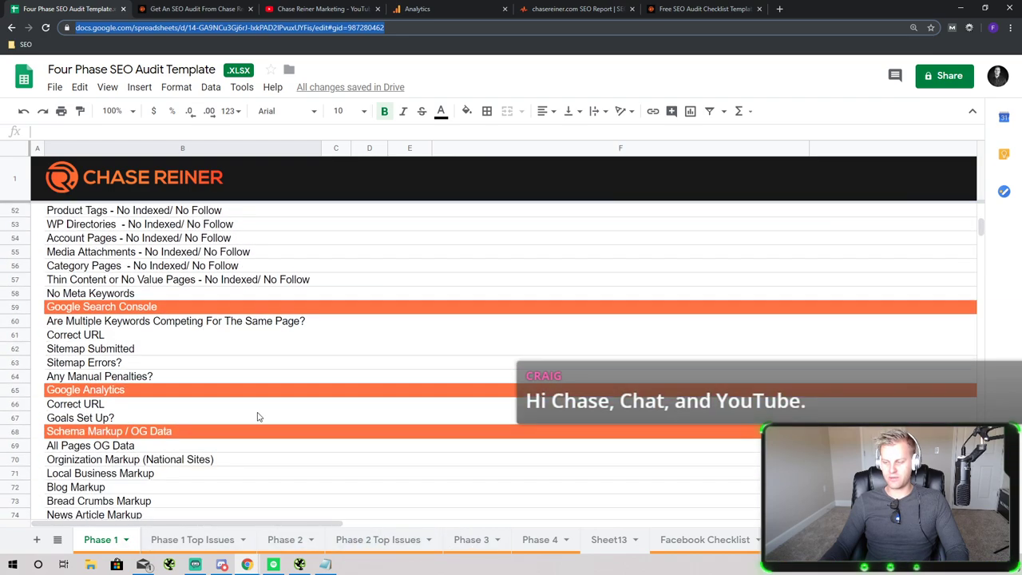
scroll(232, 415, "down", 5)
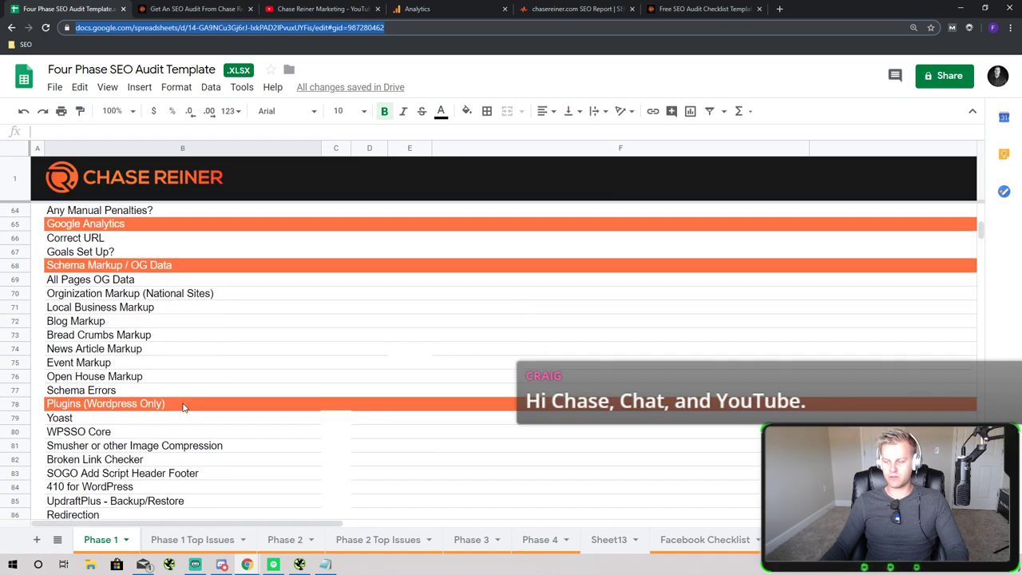
scroll(185, 413, "down", 10)
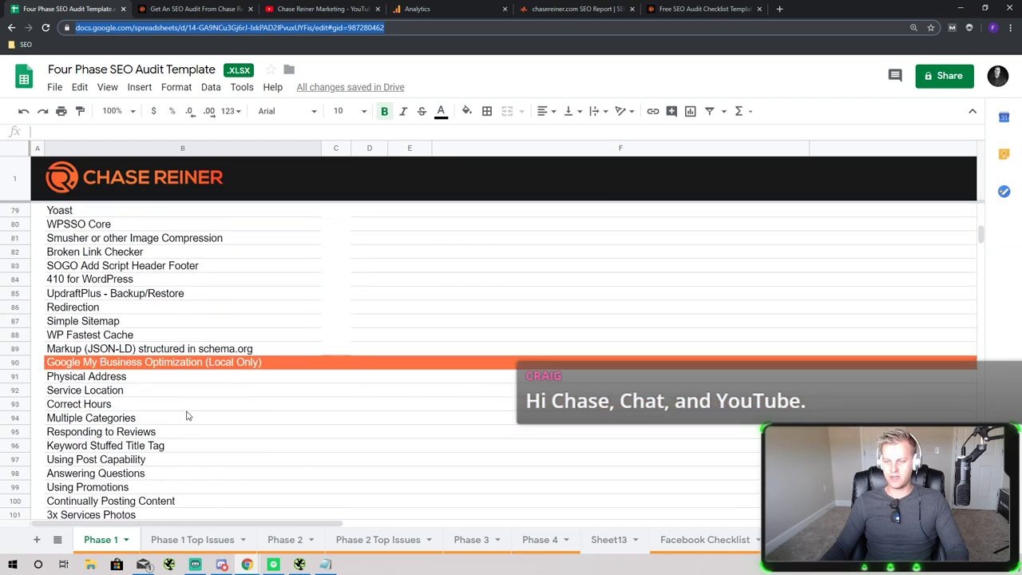
scroll(186, 413, "down", 6)
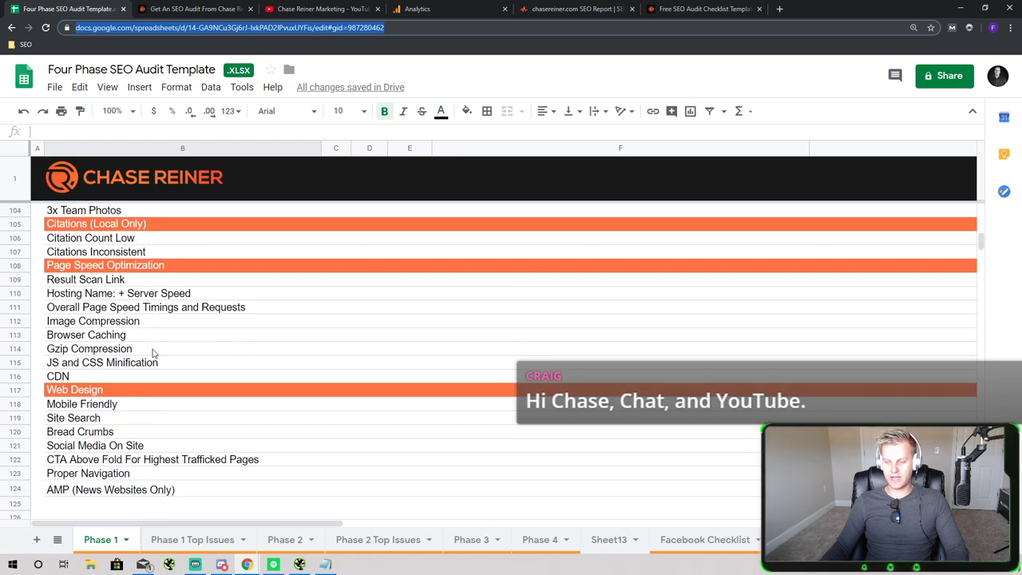
scroll(183, 367, "up", 8)
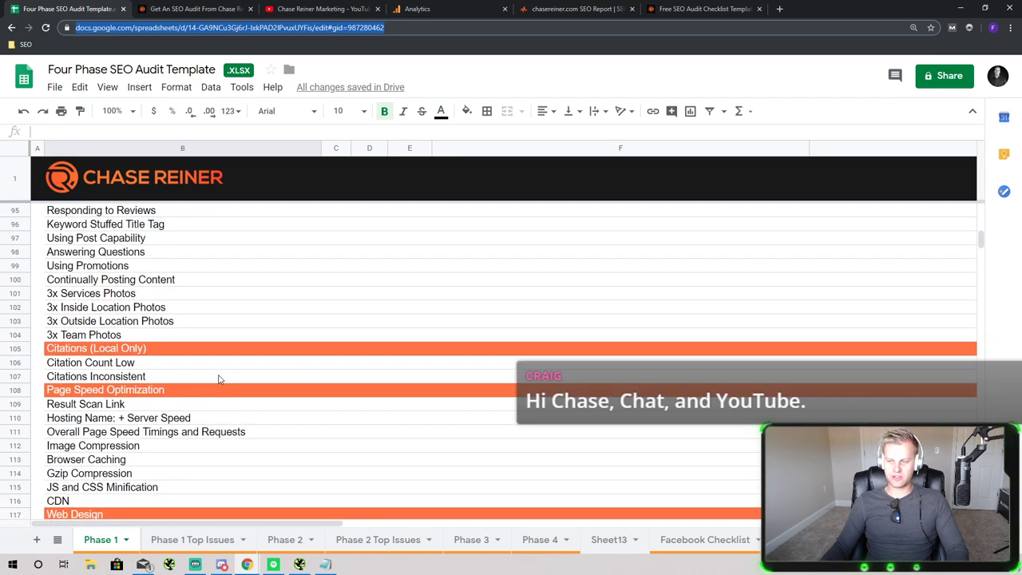
scroll(192, 376, "up", 3)
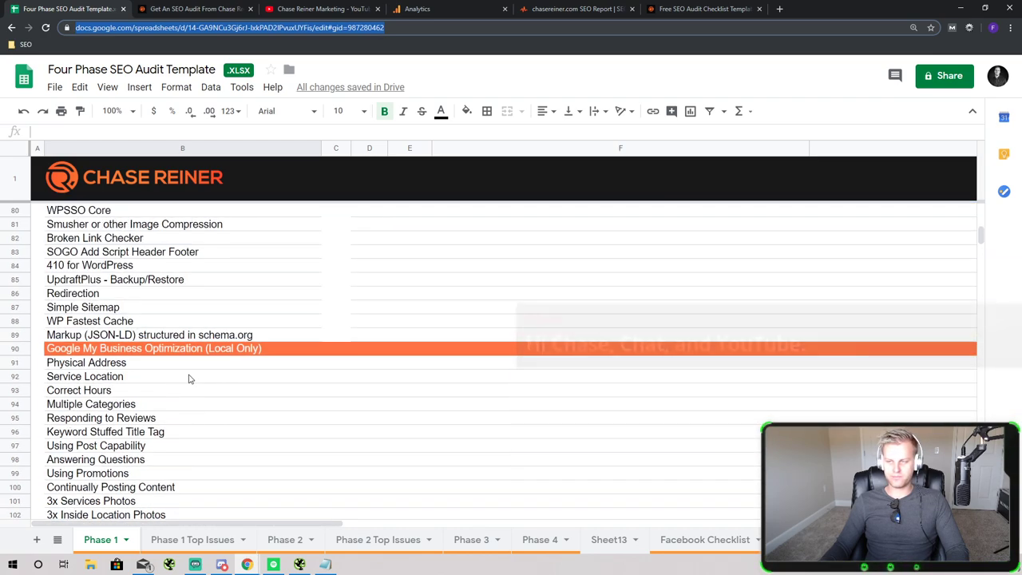
scroll(147, 361, "up", 3)
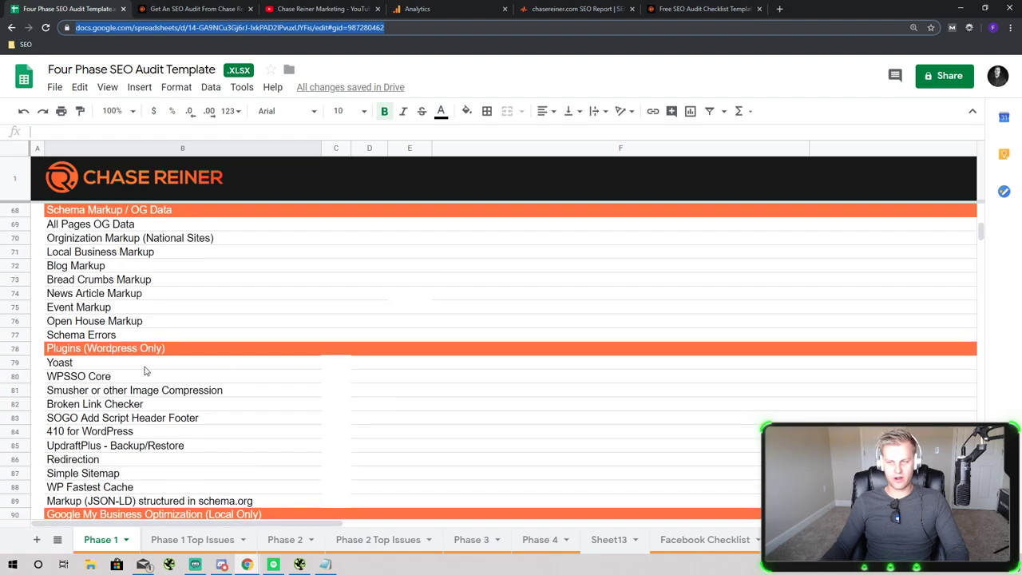
scroll(240, 377, "up", 1)
scroll(365, 387, "up", 4)
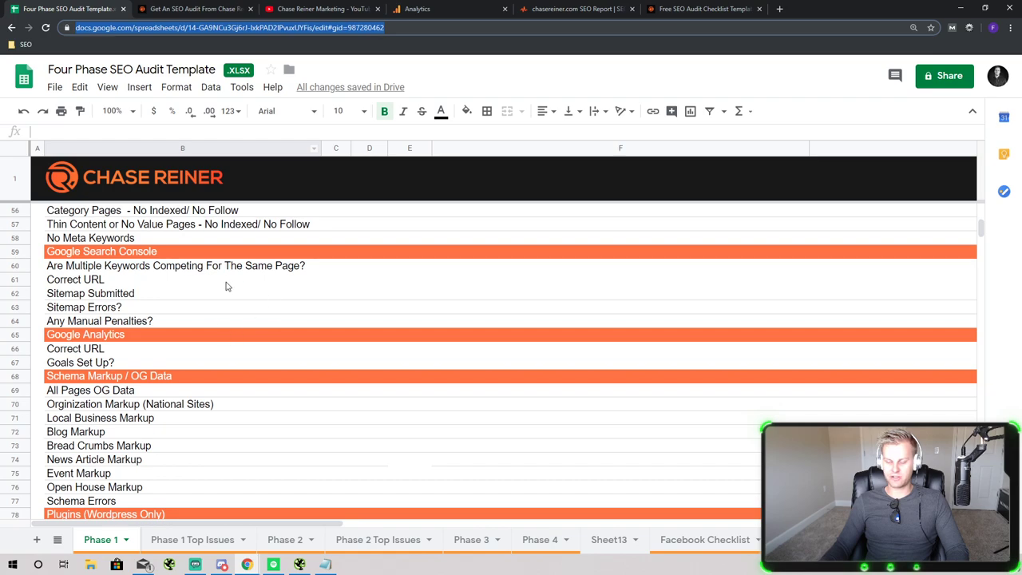
scroll(228, 296, "up", 2)
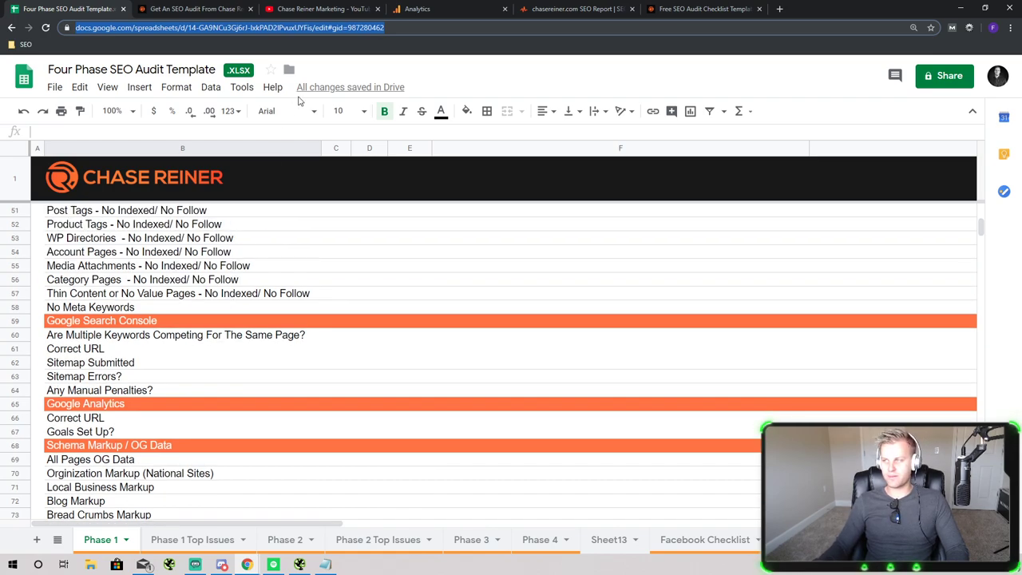
Examine the SEO Site Checkup report for chasereiner.com from the overall score through the Mobile Usability section
left_click(571, 9)
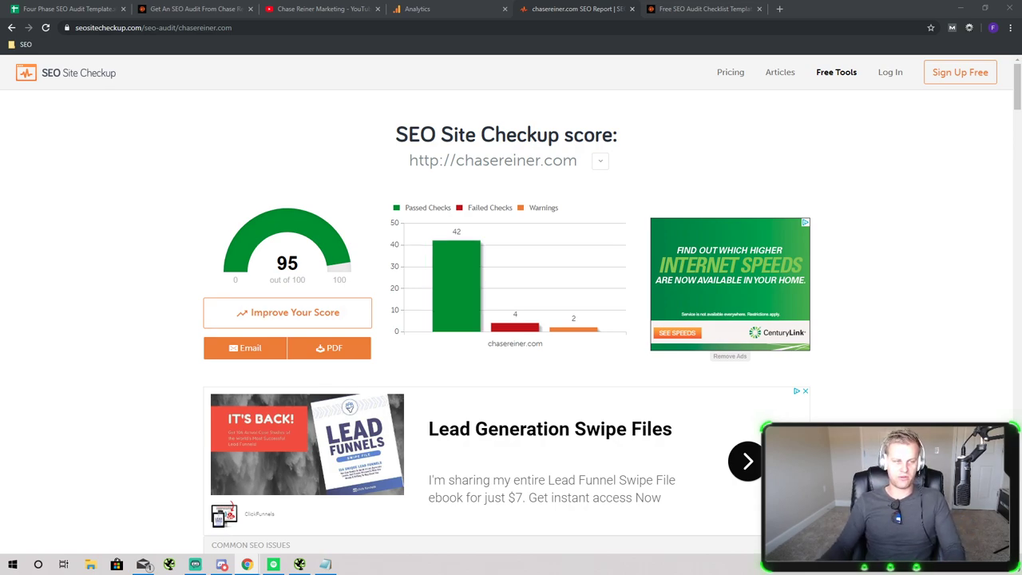
scroll(451, 291, "down", 4)
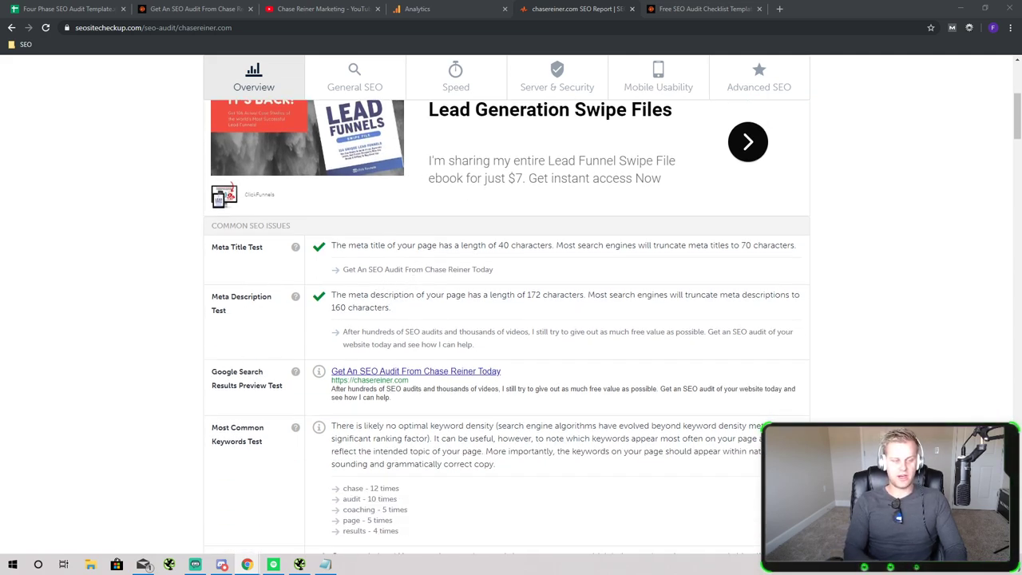
scroll(189, 347, "down", 4)
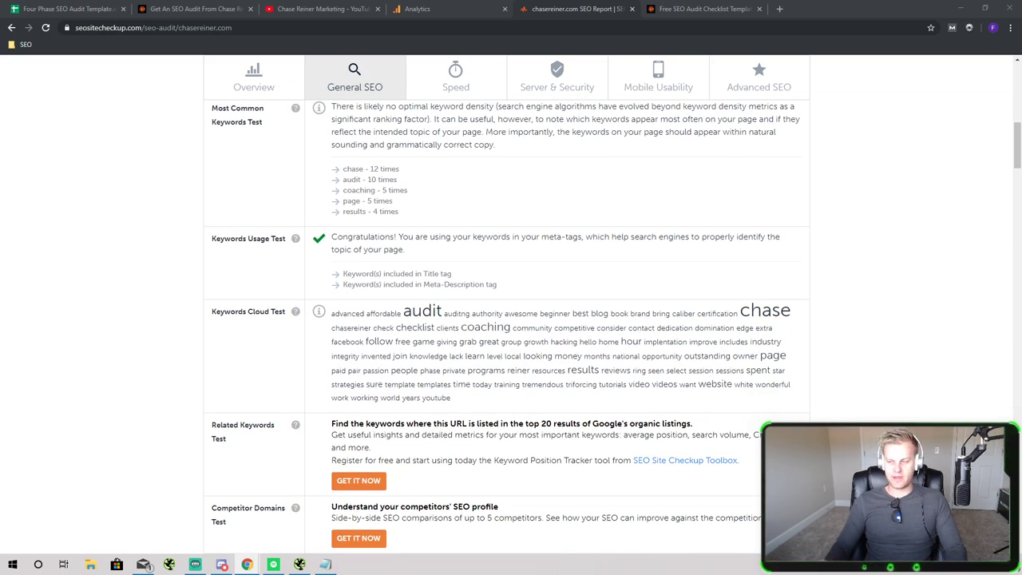
scroll(613, 340, "down", 5)
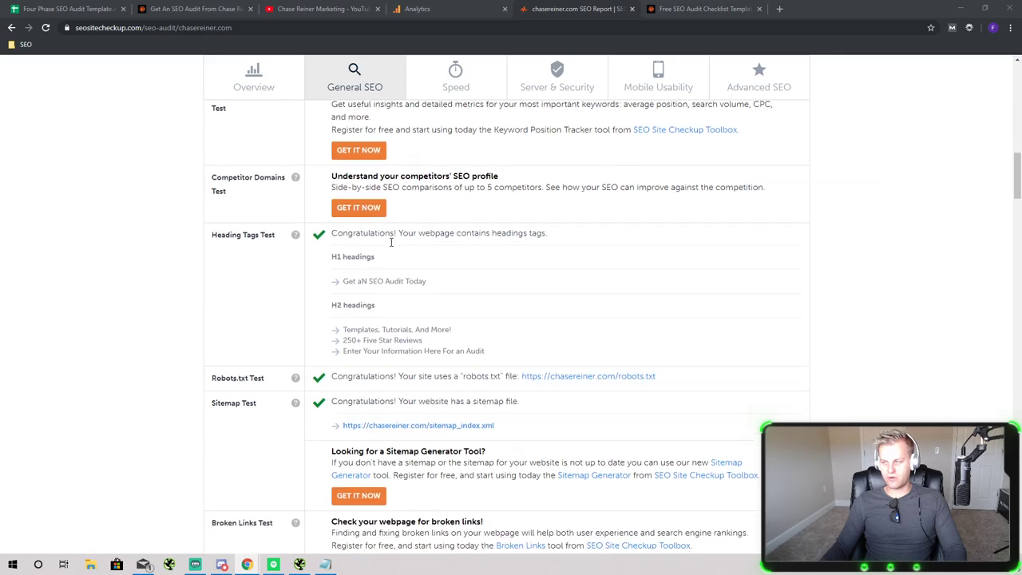
scroll(367, 270, "down", 20)
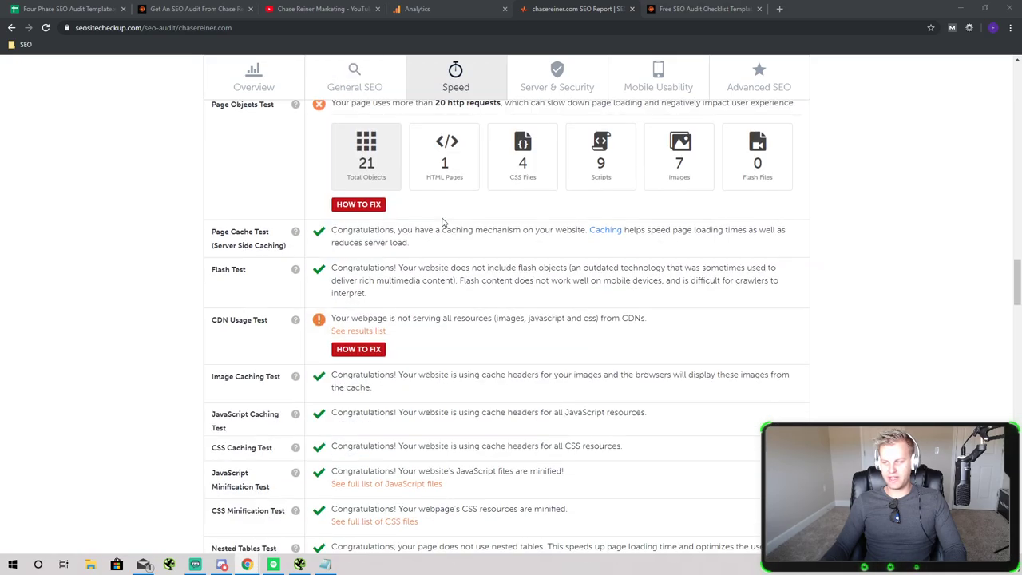
scroll(490, 196, "down", 5)
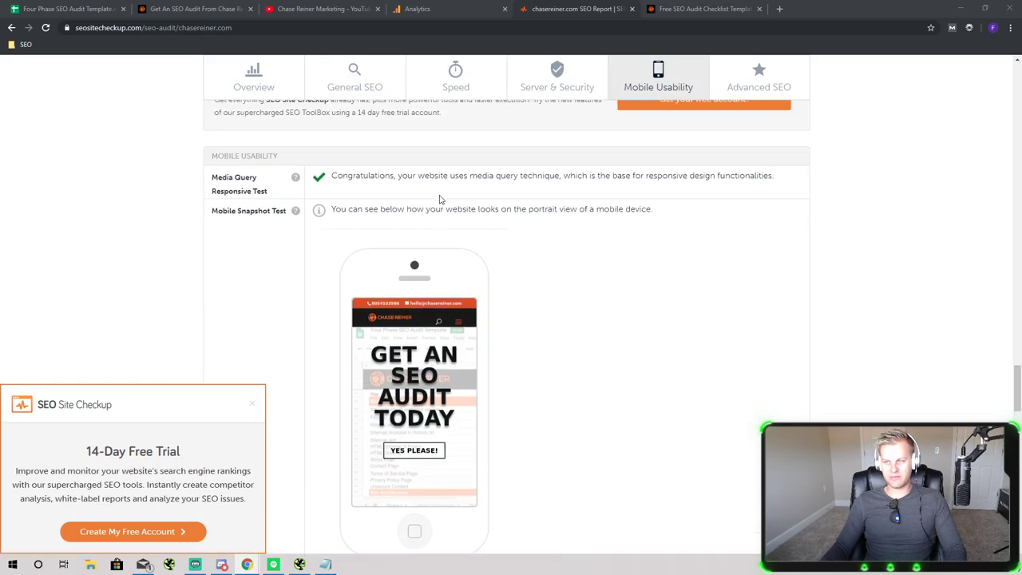
Dismiss the 14-day free trial popup and recheck the report's server and security, speed, and general SEO tests
scroll(352, 460, "up", 3)
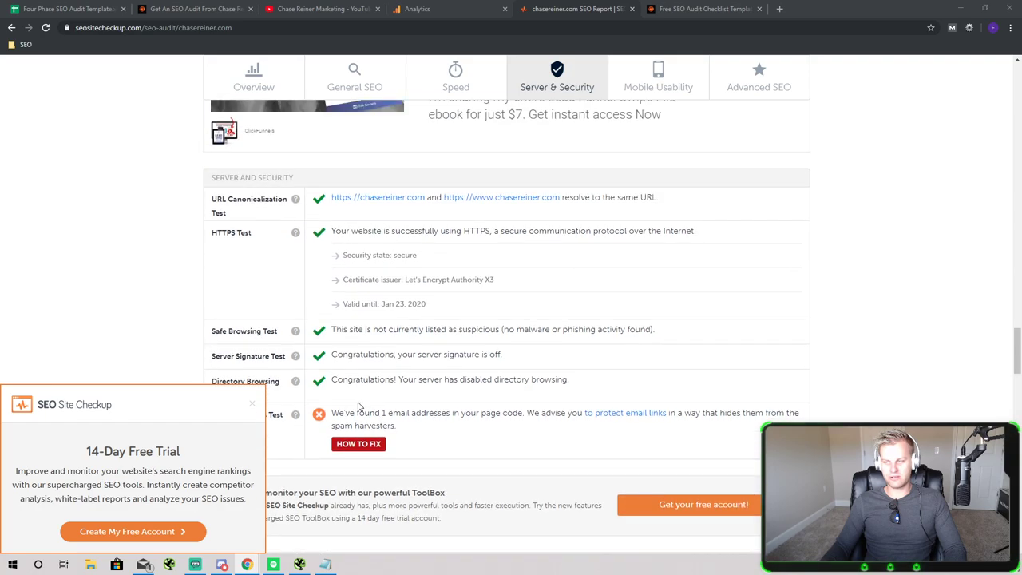
scroll(327, 376, "up", 3)
left_click(252, 403)
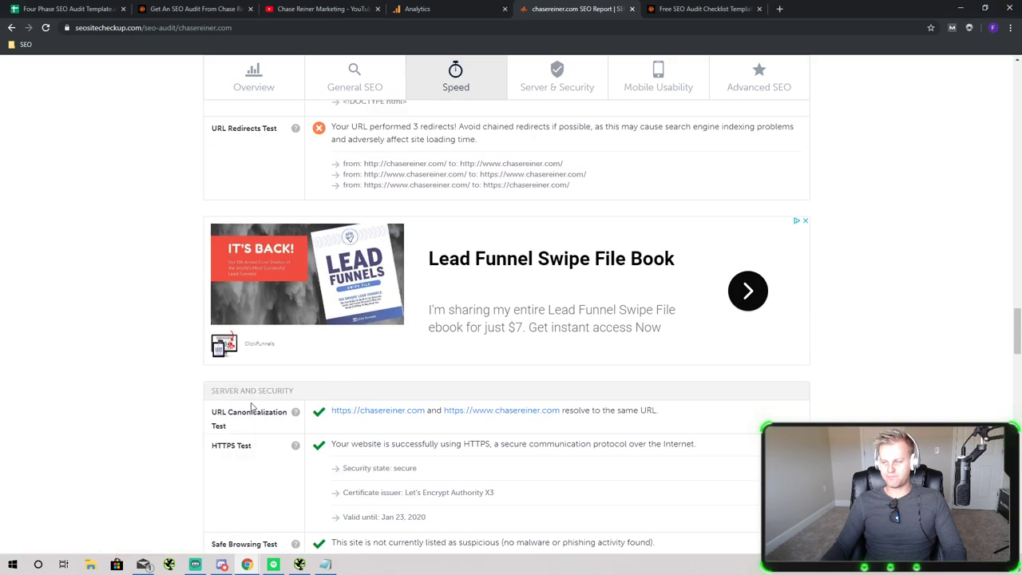
scroll(519, 364, "up", 3)
scroll(519, 364, "up", 15)
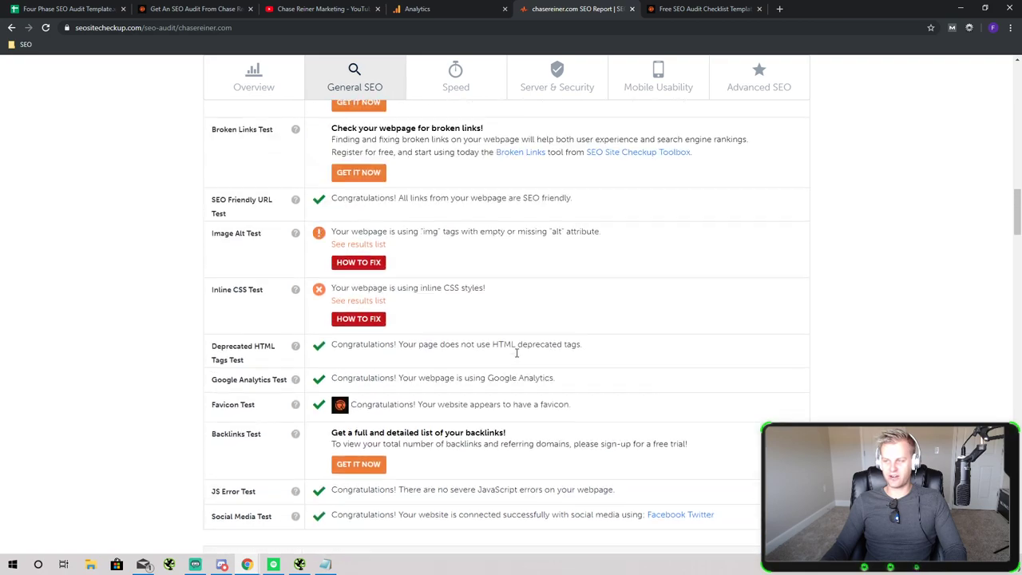
scroll(517, 353, "up", 15)
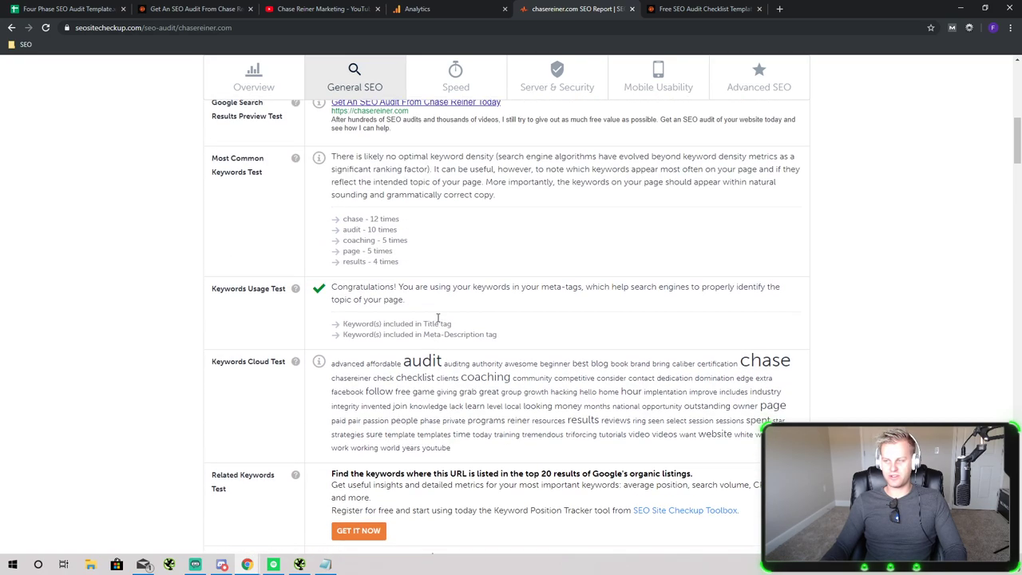
scroll(429, 321, "up", 5)
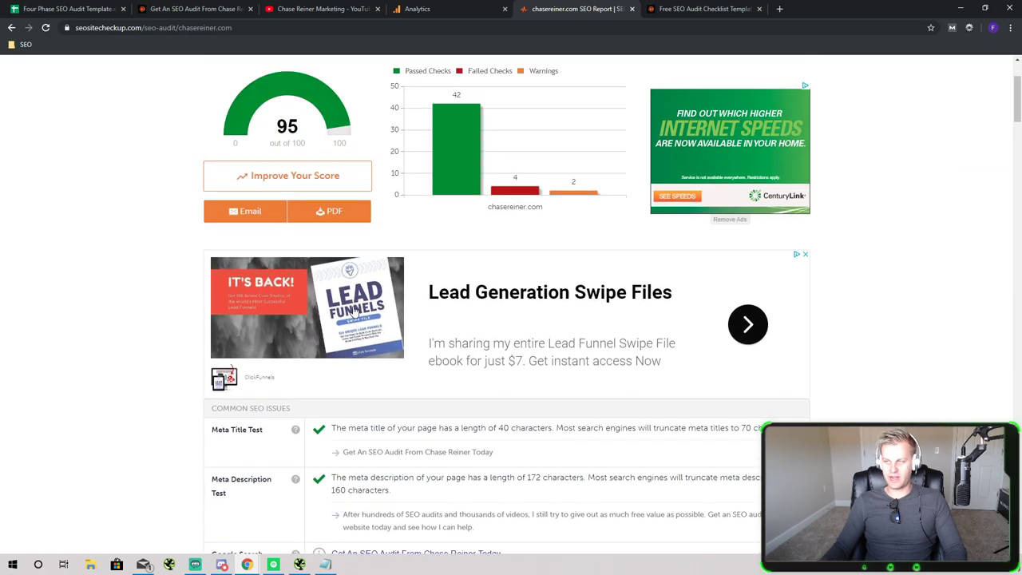
Switch to Screaming Frog SEO Spider with the siphonking.com crawl
left_click(298, 565)
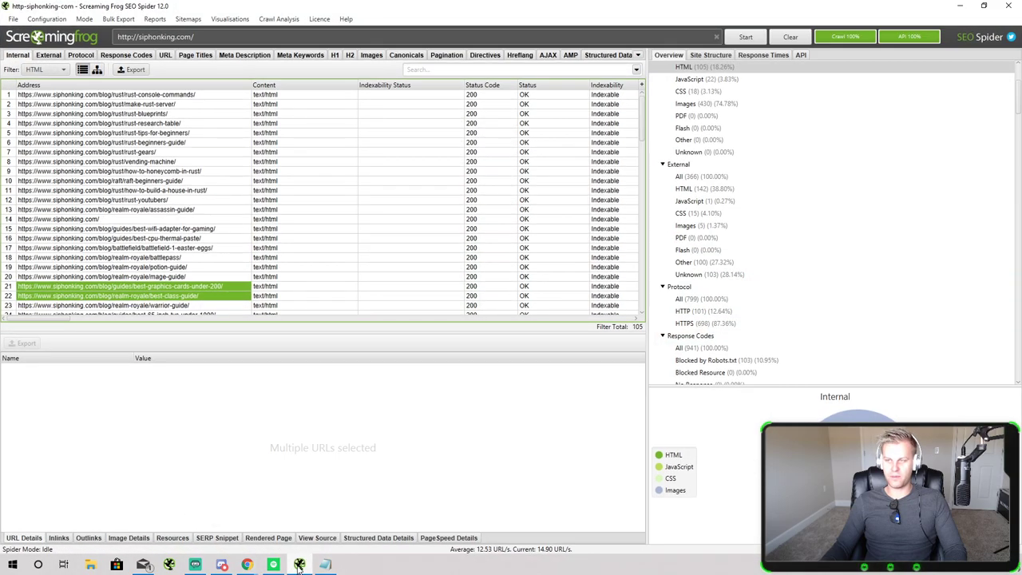
left_click(298, 565)
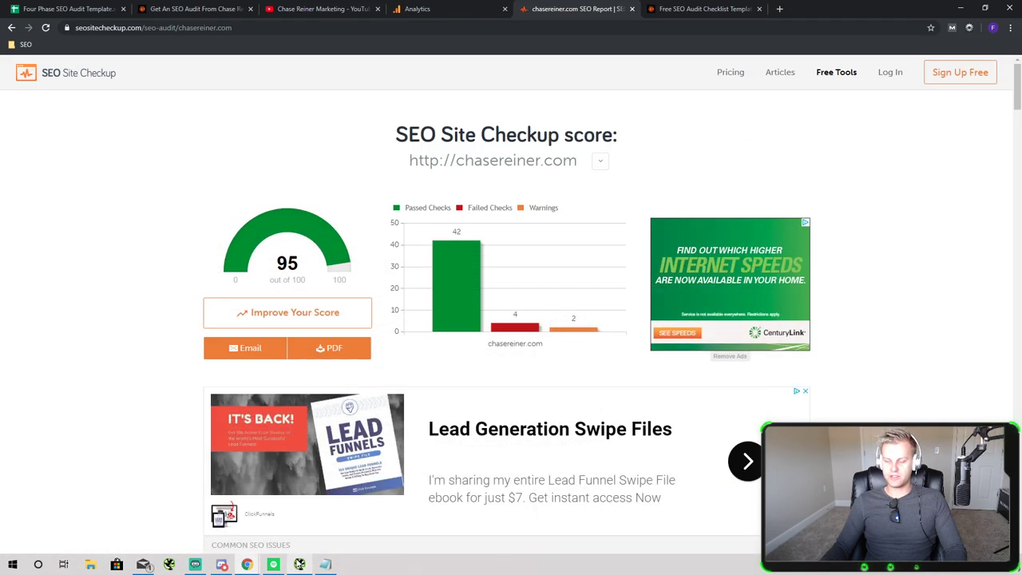
left_click(298, 562)
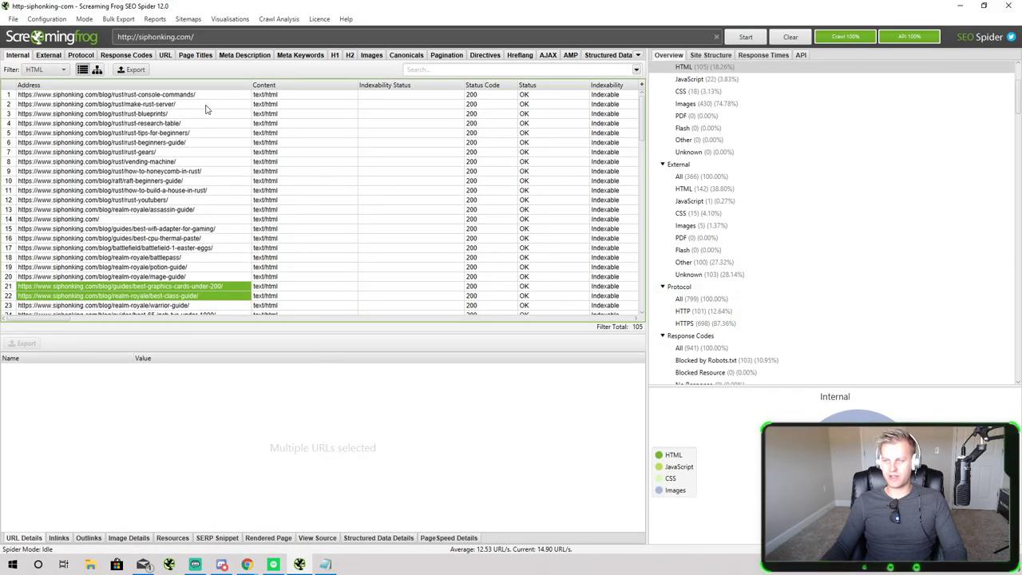
Highlight the list of crawled HTML page addresses in the siphonking.com crawl
left_click_drag(209, 110, 206, 319)
scroll(243, 253, "up", 3)
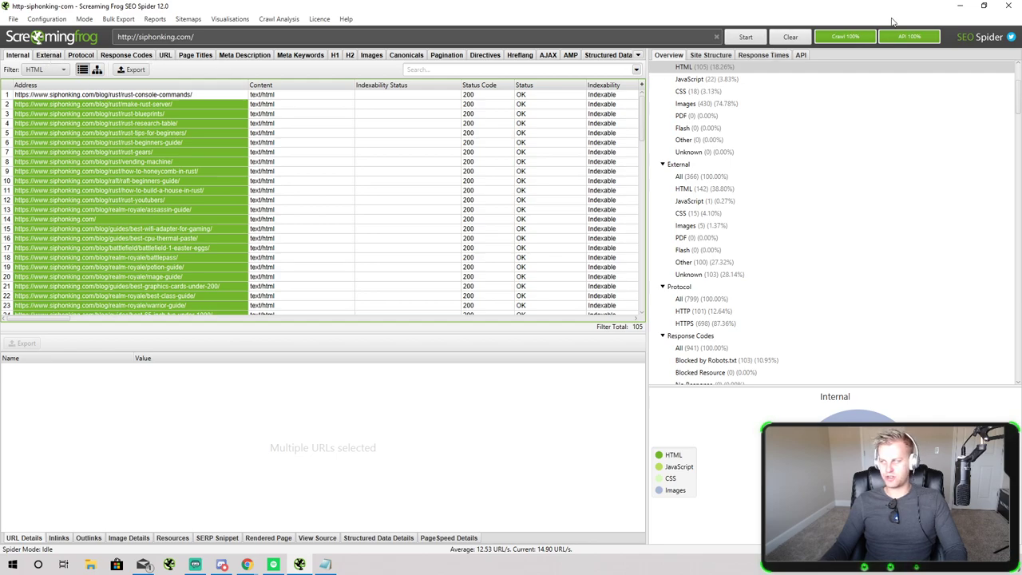
left_click(962, 6)
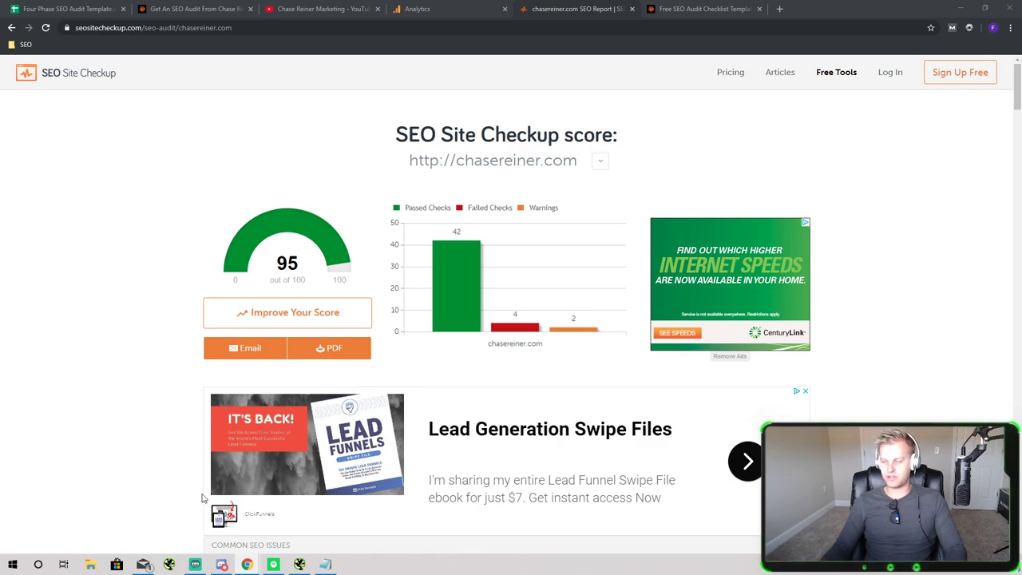
left_click(317, 565)
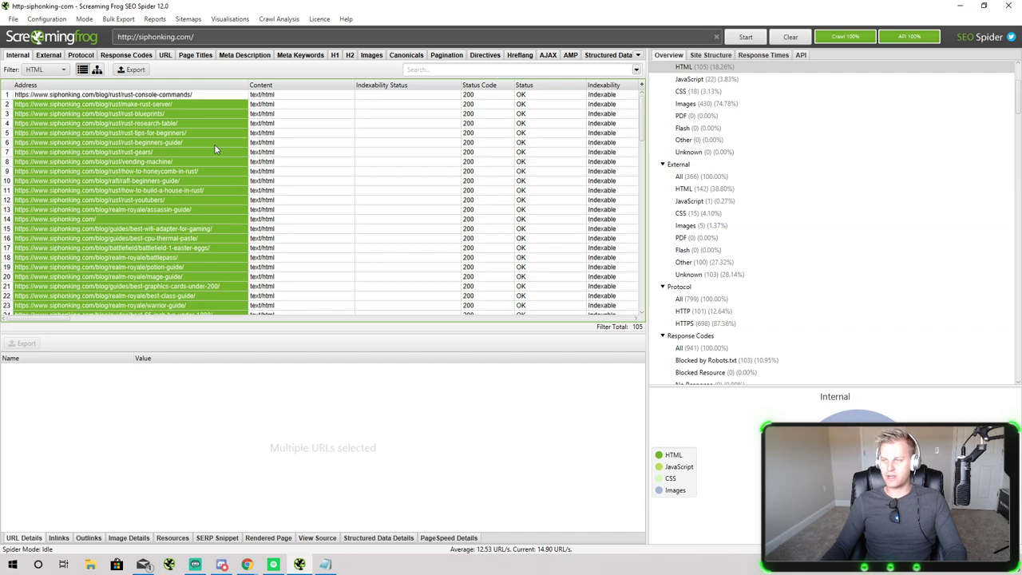
Open the Google Analytics API access settings and close them without connecting an account
left_click(46, 19)
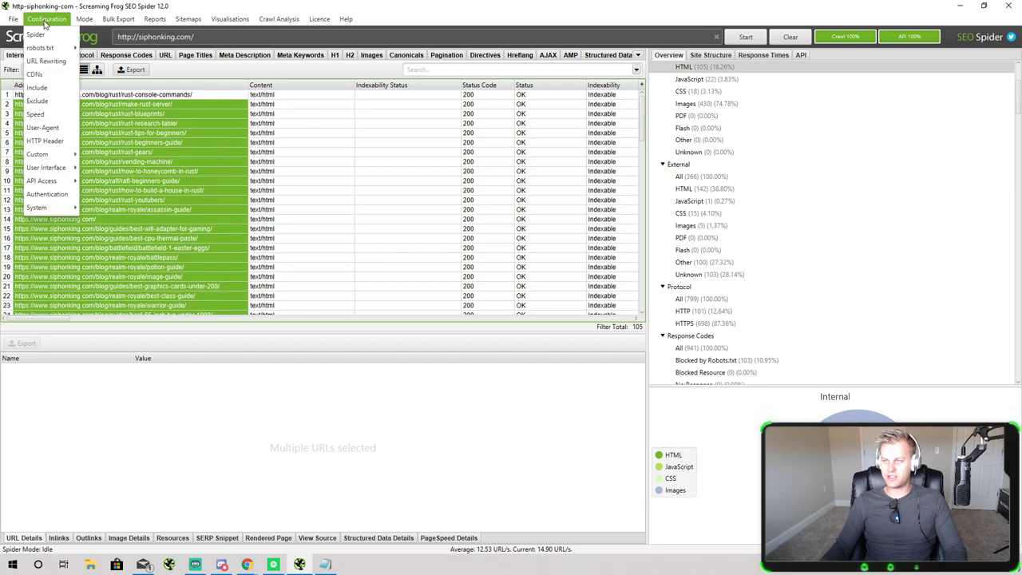
mouse_move(70, 154)
mouse_move(52, 184)
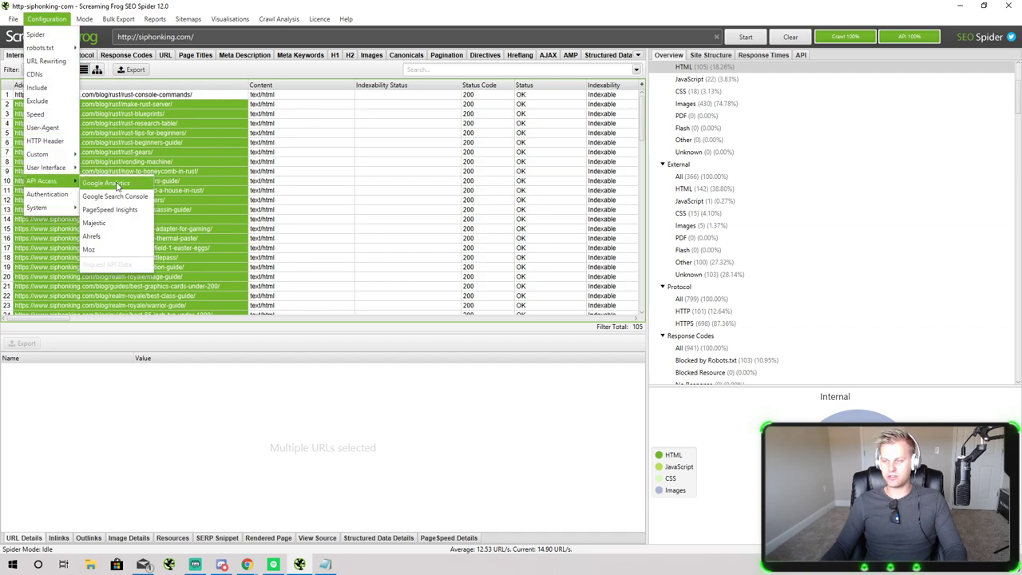
left_click(117, 184)
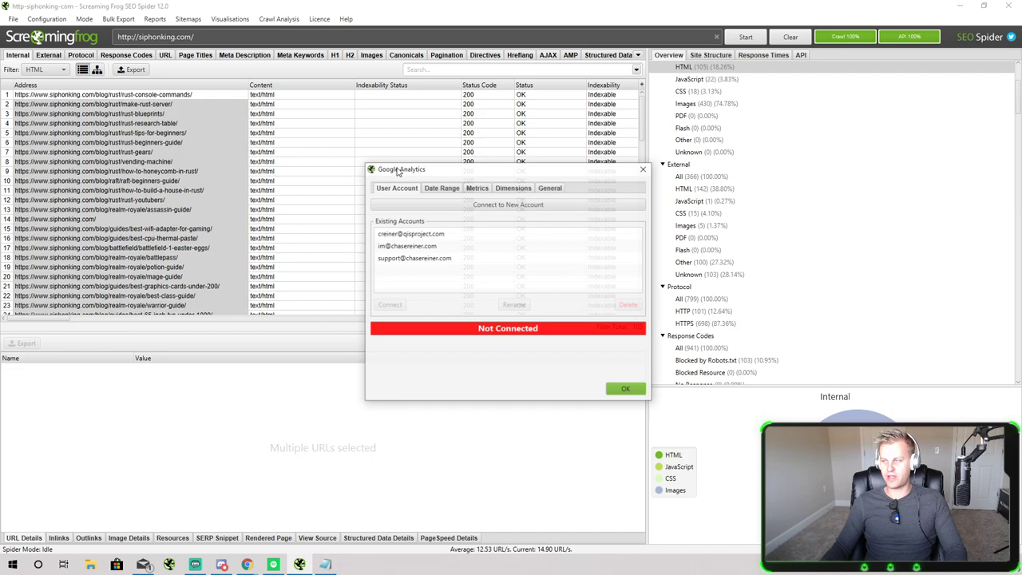
left_click(626, 390)
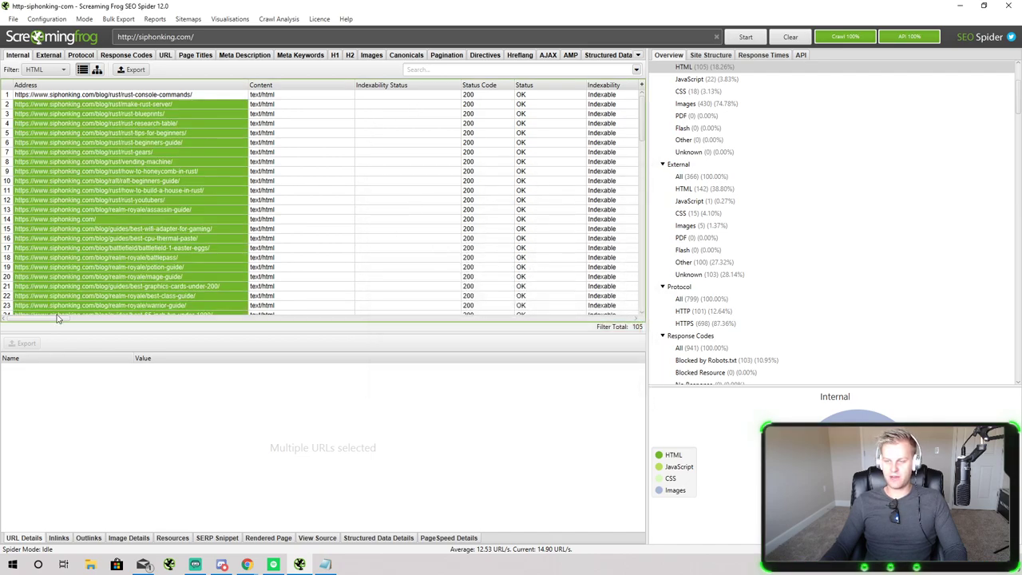
Examine the Clicks, Impressions, CTR and Position data and show the URL details for the first page listed
left_click_drag(48, 317, 214, 312)
scroll(527, 303, "right", 10)
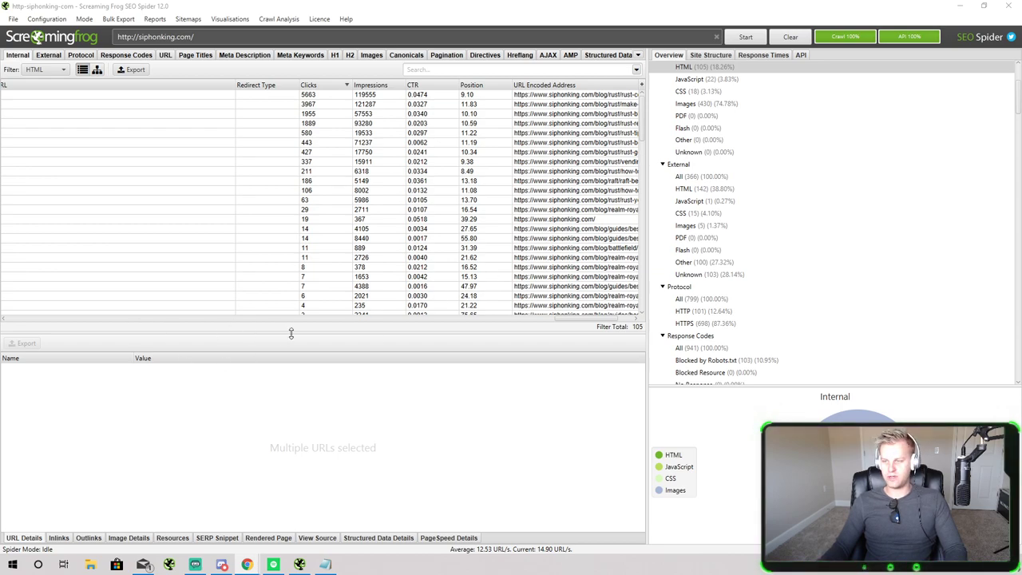
left_click(350, 96)
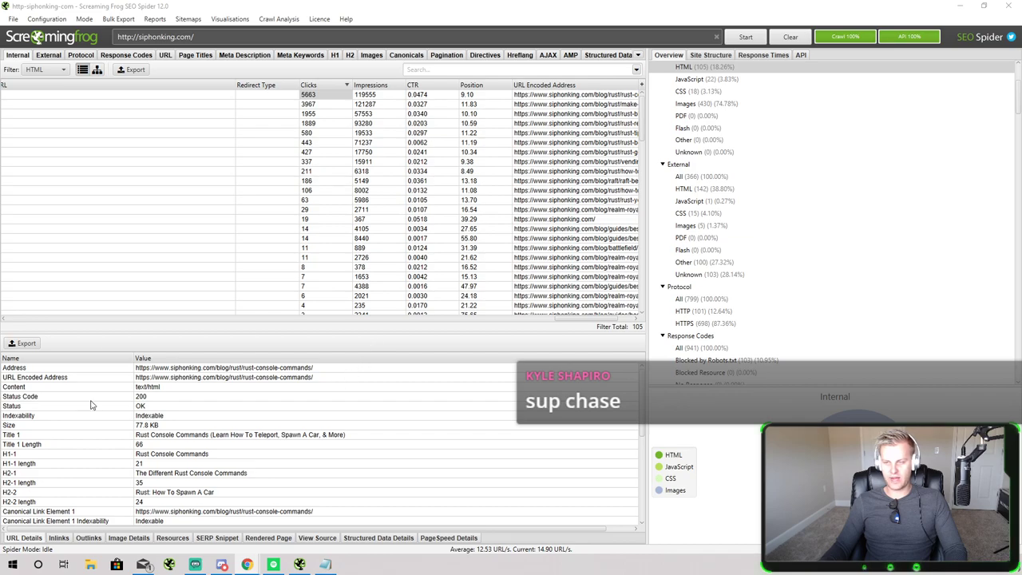
left_click(959, 6)
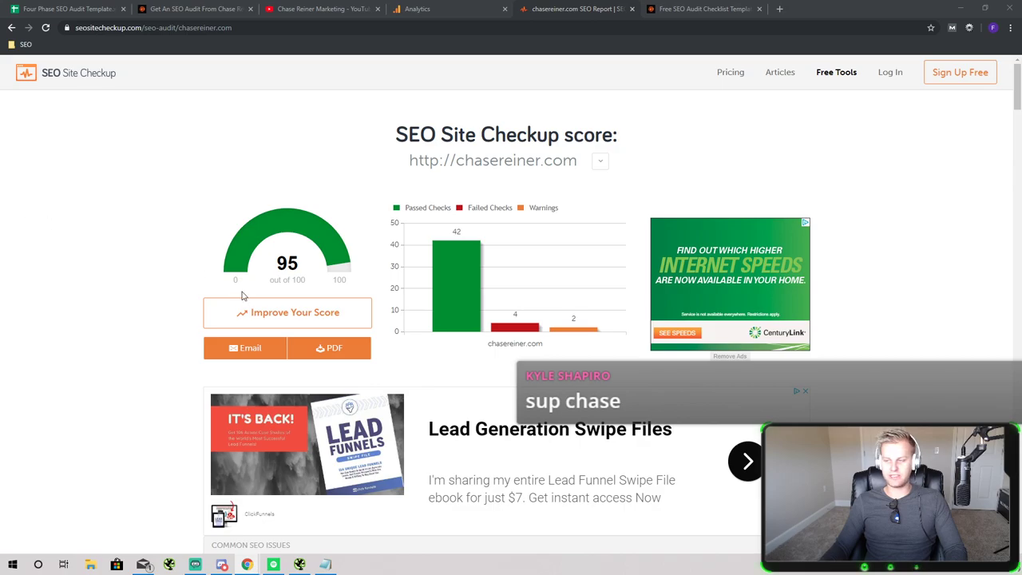
scroll(247, 283, "down", 5)
scroll(251, 258, "up", 5)
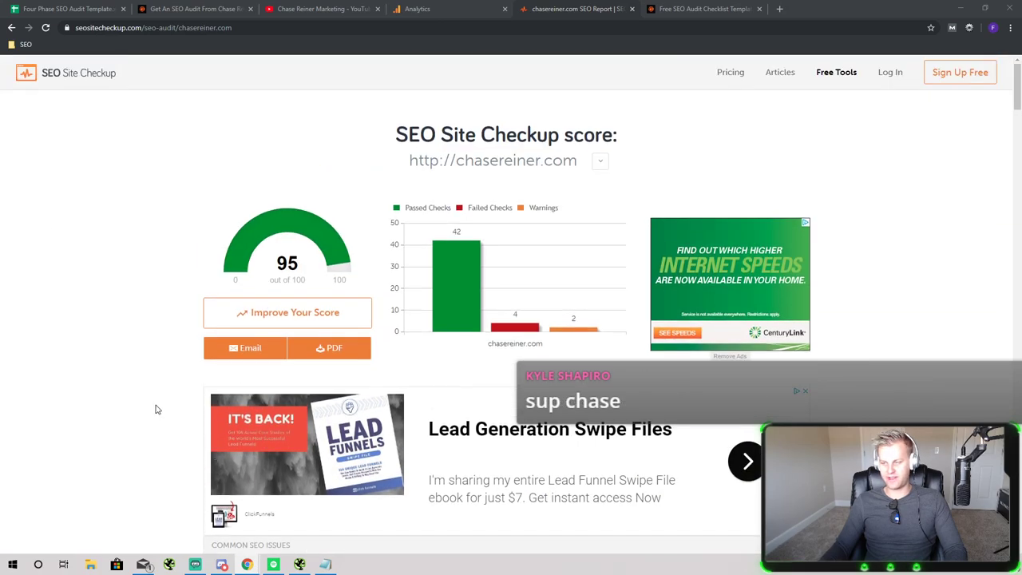
left_click(299, 565)
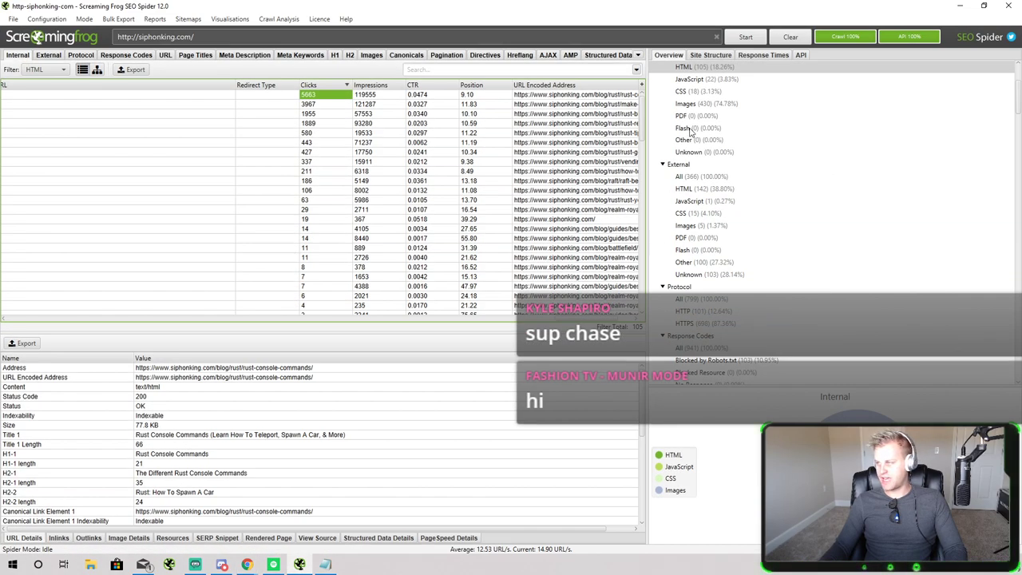
List the crawl's URLs for all protocols, and filter the response codes to Redirection (3xx)
left_click(713, 298)
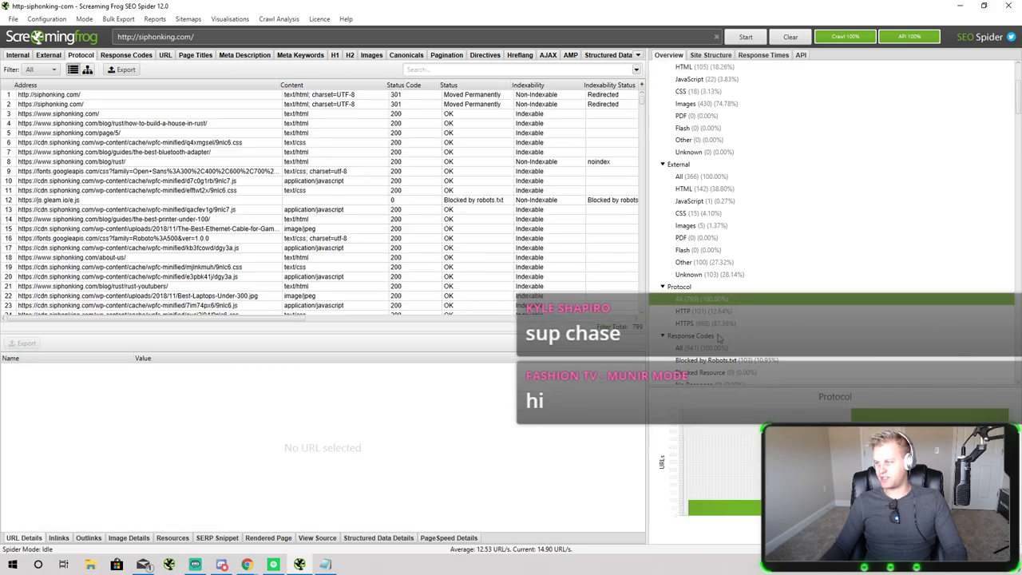
scroll(711, 246, "down", 5)
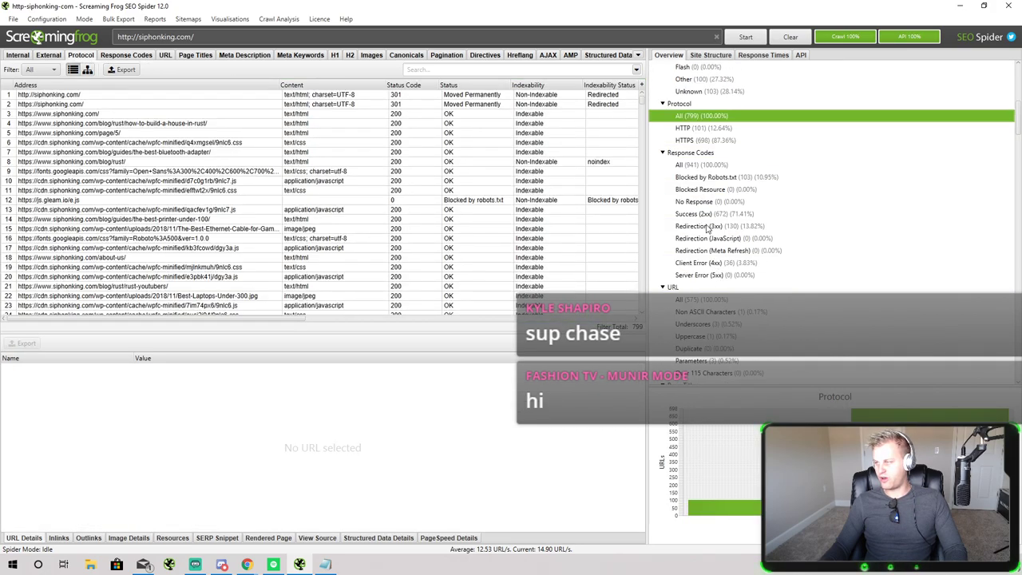
left_click(707, 229)
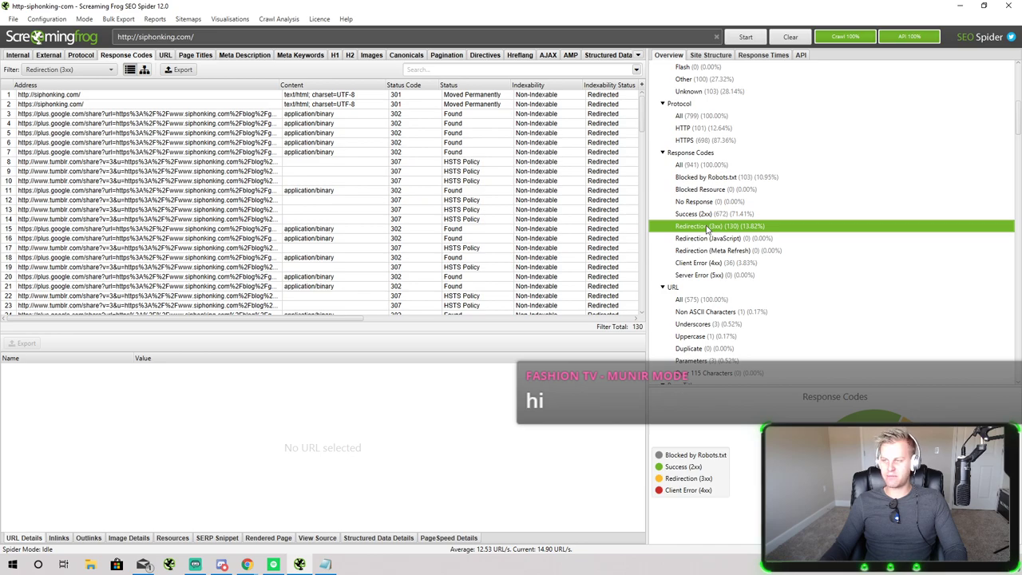
Return to the Four Phase SEO Audit Template and start a Notepad note over it reading "1. Sitwide issues"
left_click(962, 6)
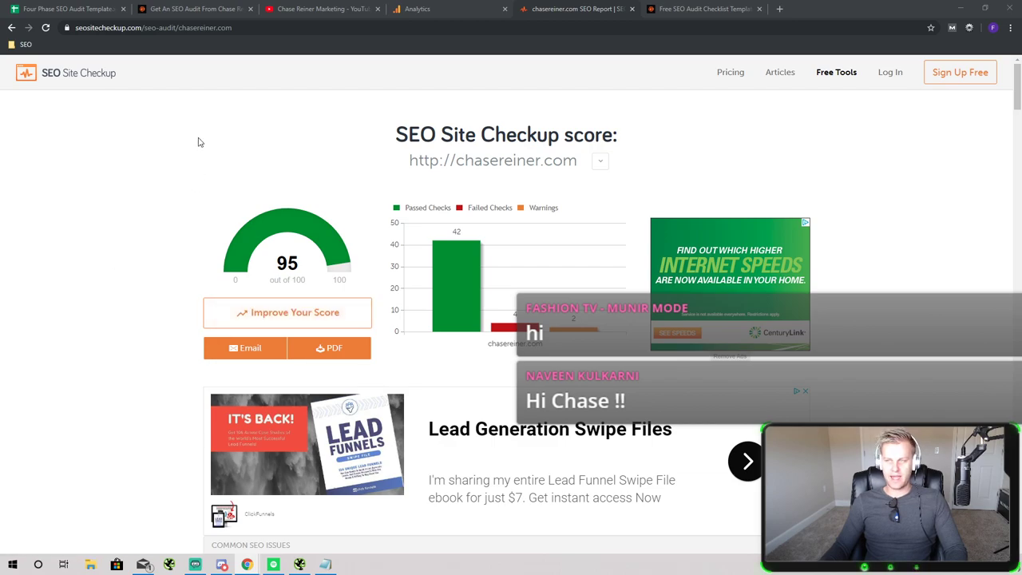
left_click(92, 9)
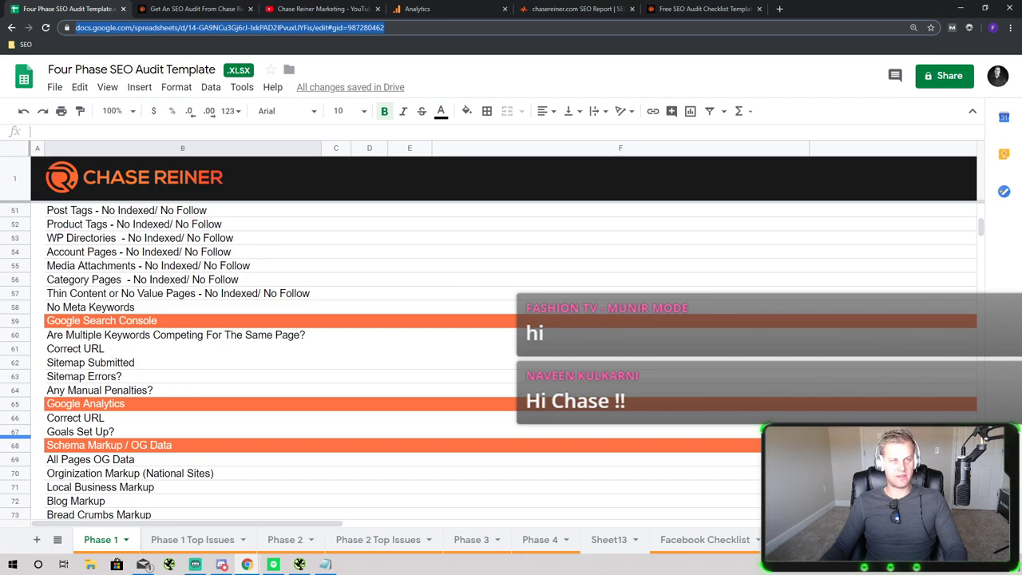
left_click(12, 564)
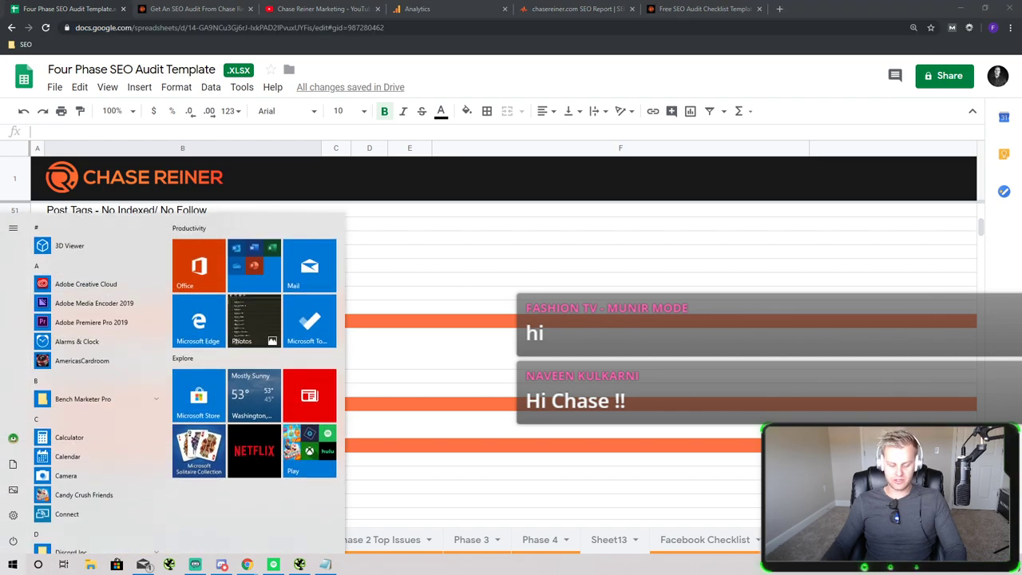
type("notepad")
key("Return")
type("1. ")
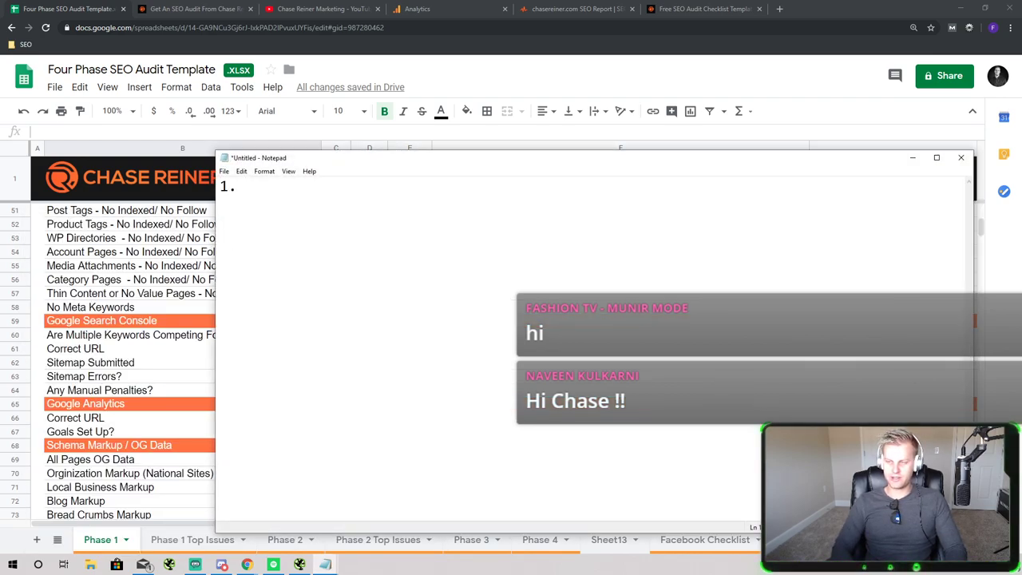
type("Sut")
type("twide issues")
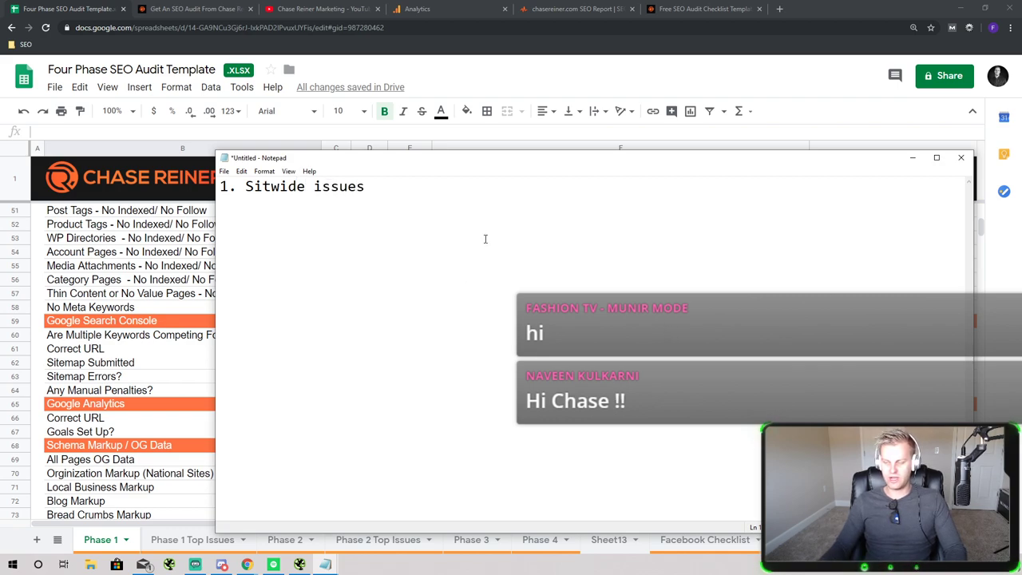
key("ctrl+a")
Examine the Indexation items in the Phase 1 checklist, including the No Indexed/No Follow entries
left_click(146, 418)
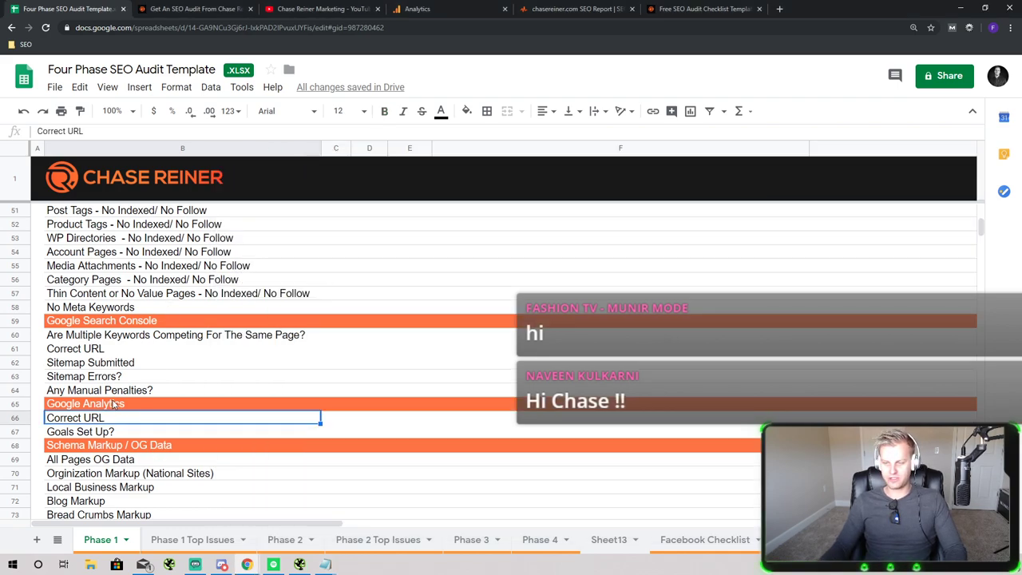
scroll(120, 395, "up", 5)
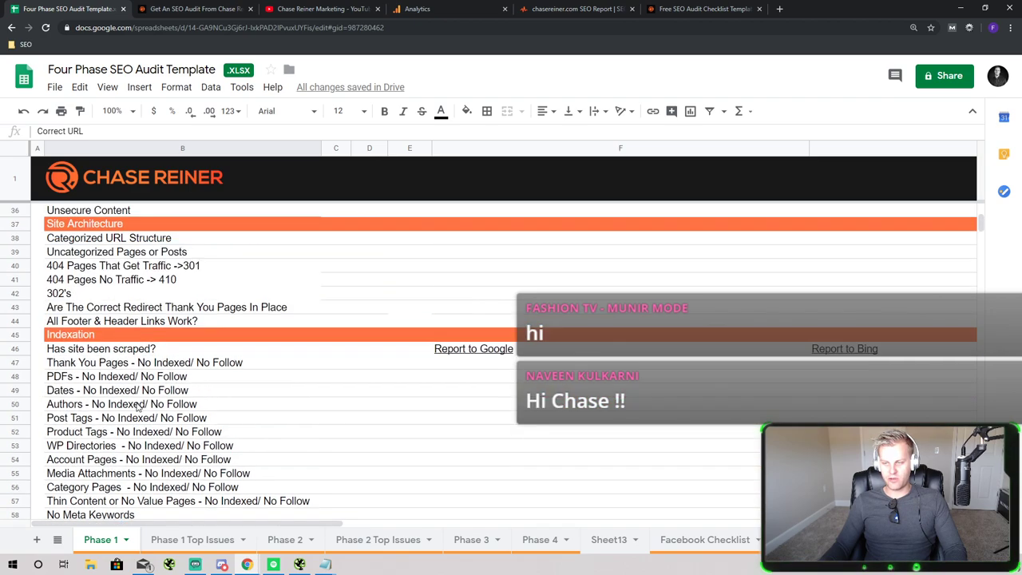
left_click_drag(128, 352, 131, 451)
left_click(228, 377)
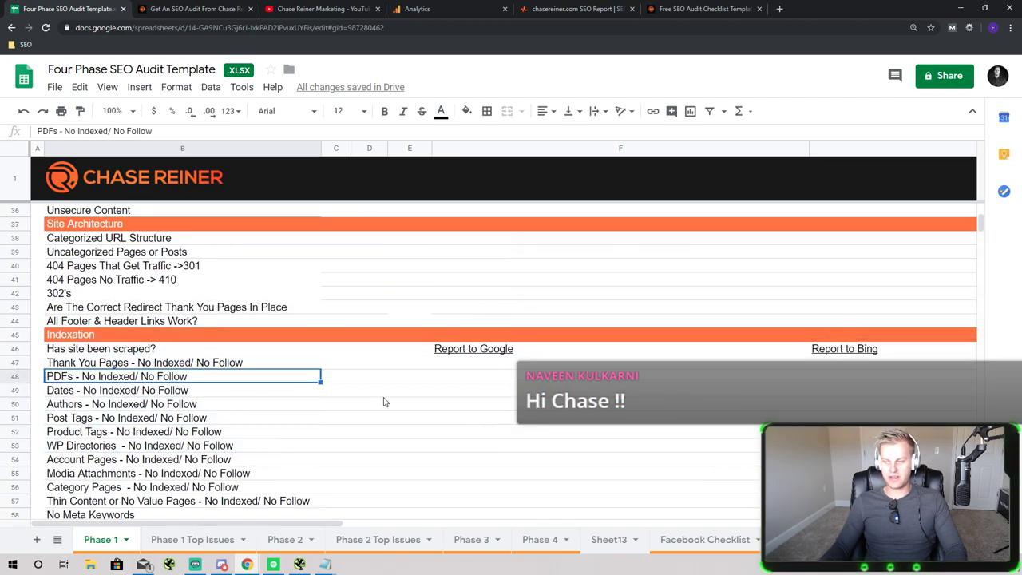
scroll(281, 399, "up", 1)
left_click(181, 380)
scroll(224, 409, "up", 2)
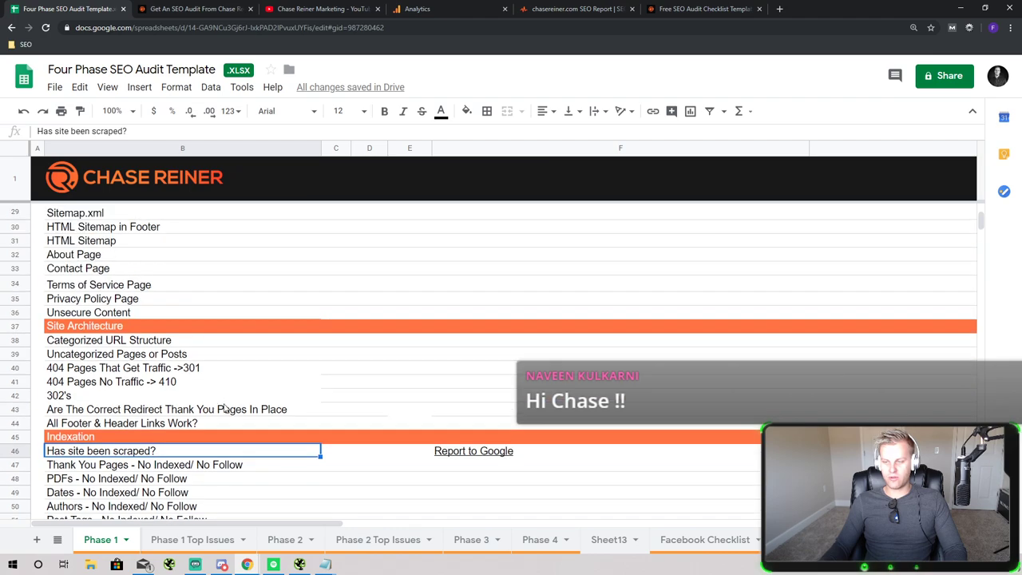
scroll(333, 388, "up", 1)
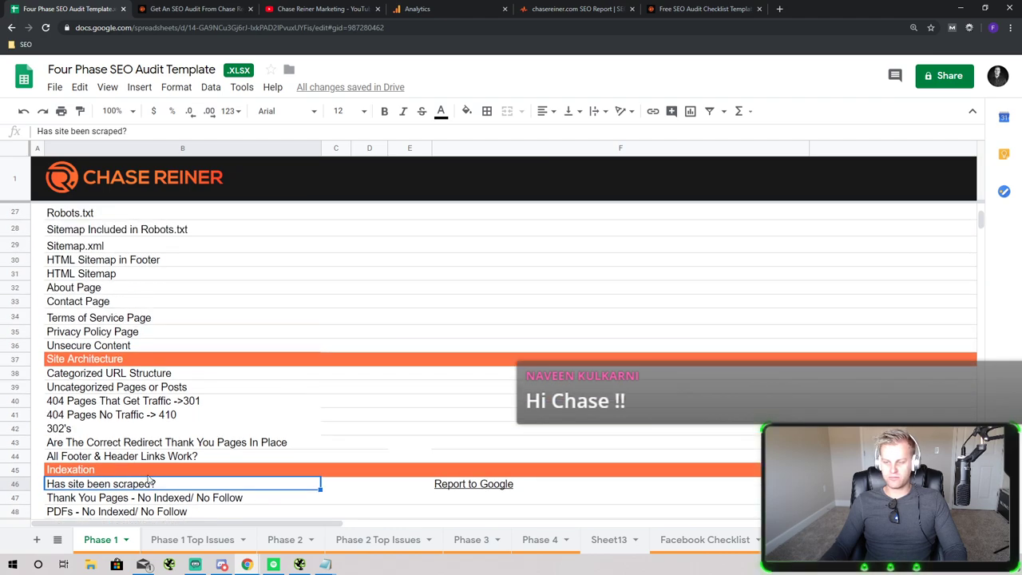
Go through the Site Architecture and SEO Audit On Page items, ending on the Robots.txt cell
scroll(136, 429, "up", 1)
left_click(128, 404)
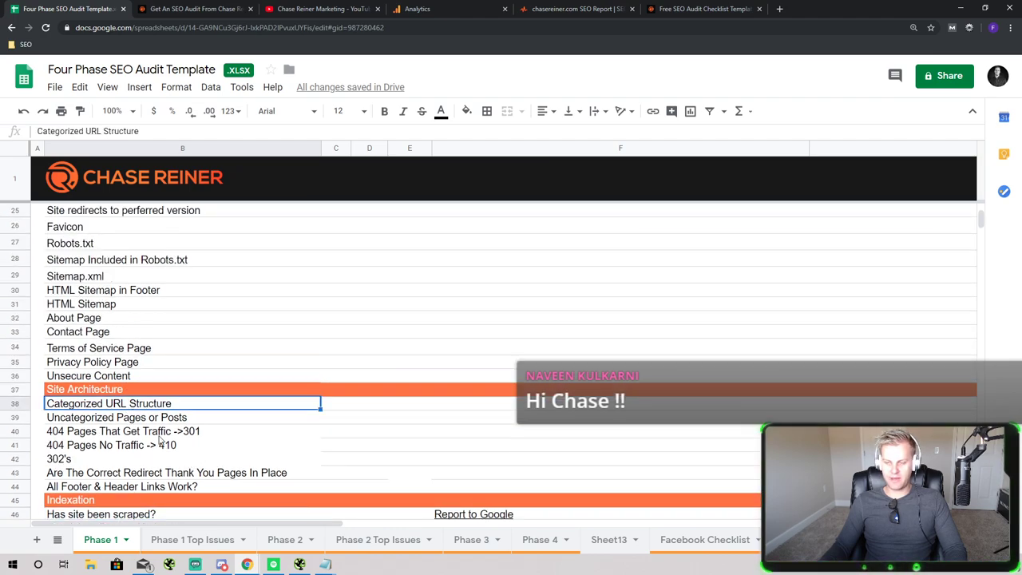
scroll(170, 408, "up", 1)
left_click(112, 363)
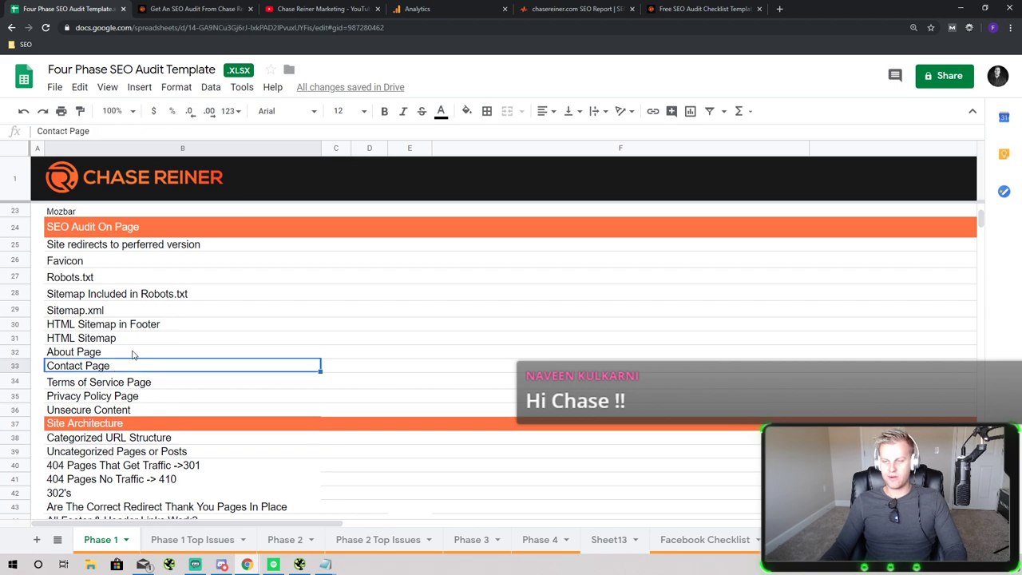
key("Up")
key("Up")
key("Up")
key("Up")
key("Up")
key("Up")
key("Up")
key("Down")
Bring back the Notepad note and point out its sitewide issues line
key("alt+Tab")
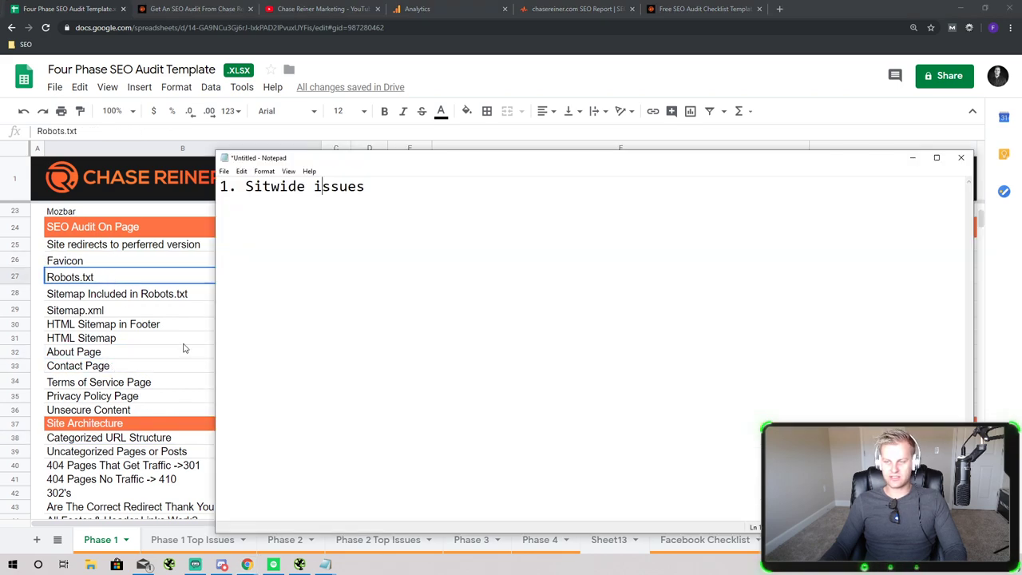
left_click(349, 226)
key("ctrl+a")
left_click(312, 228)
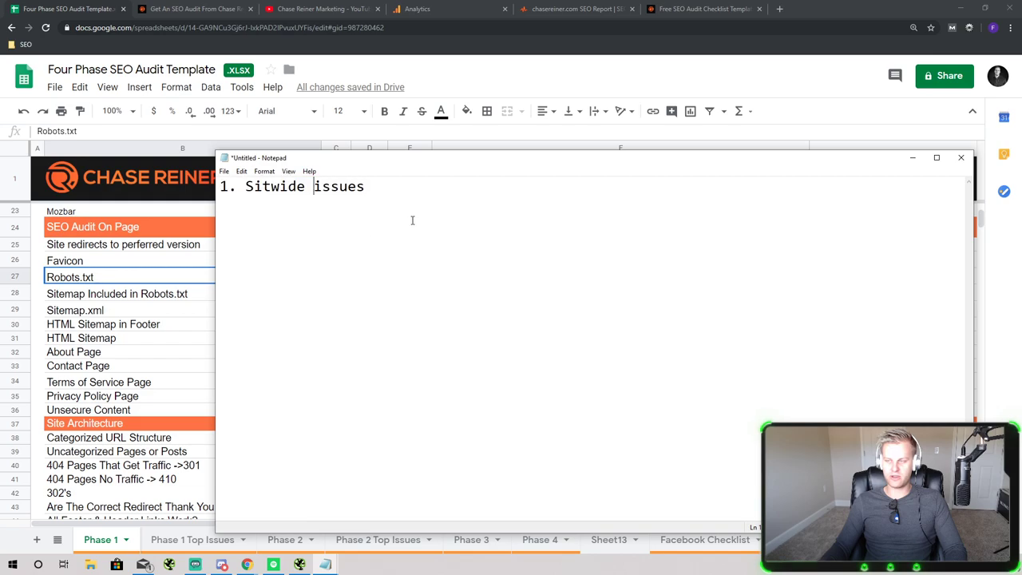
Skim the Phase 1 checklist down past the Citations (Local Only) heading and back up to the SEO Tool Essentials section
left_click(171, 281)
scroll(176, 303, "down", 10)
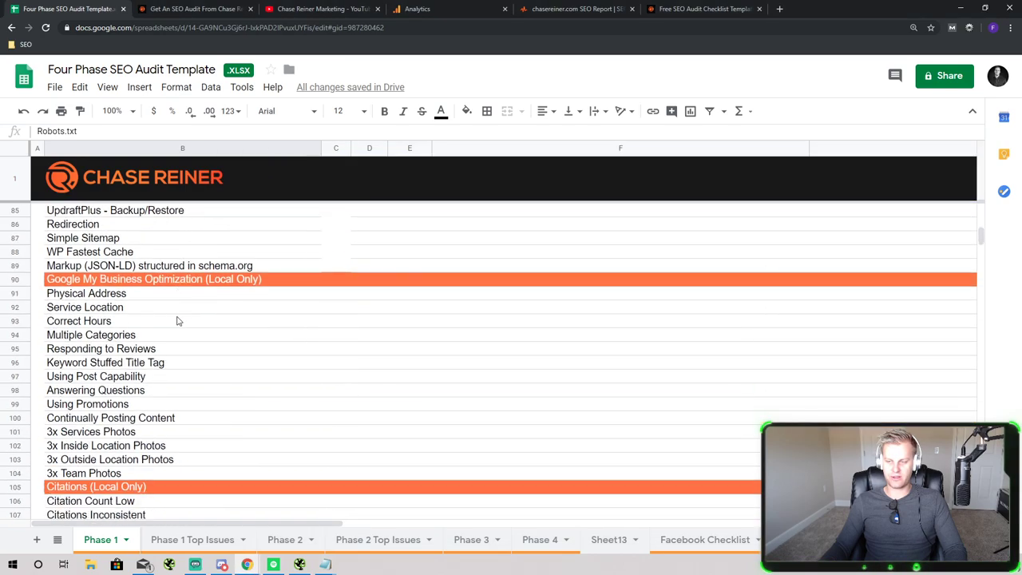
scroll(180, 320, "down", 5)
scroll(200, 338, "up", 10)
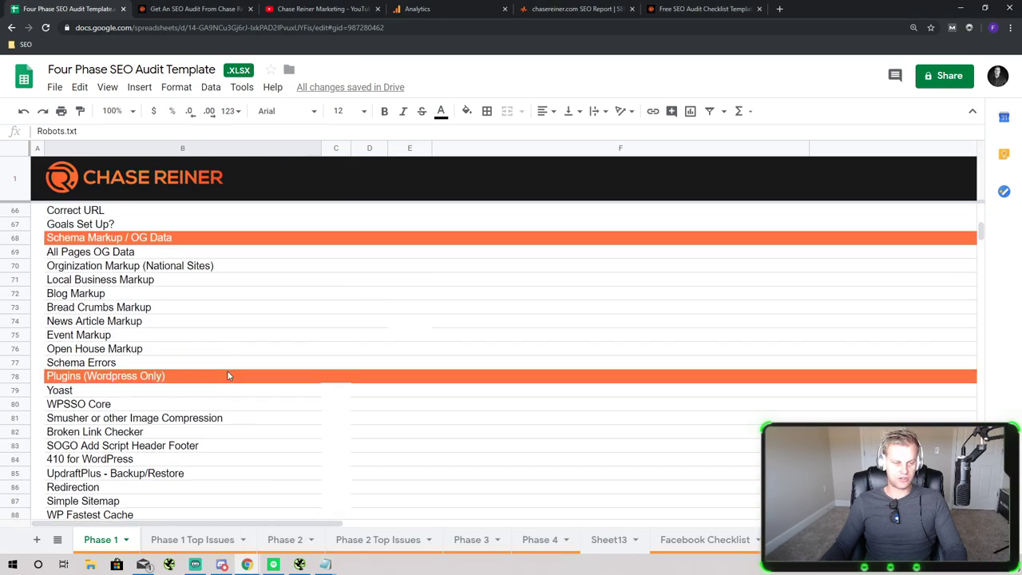
scroll(239, 372, "up", 10)
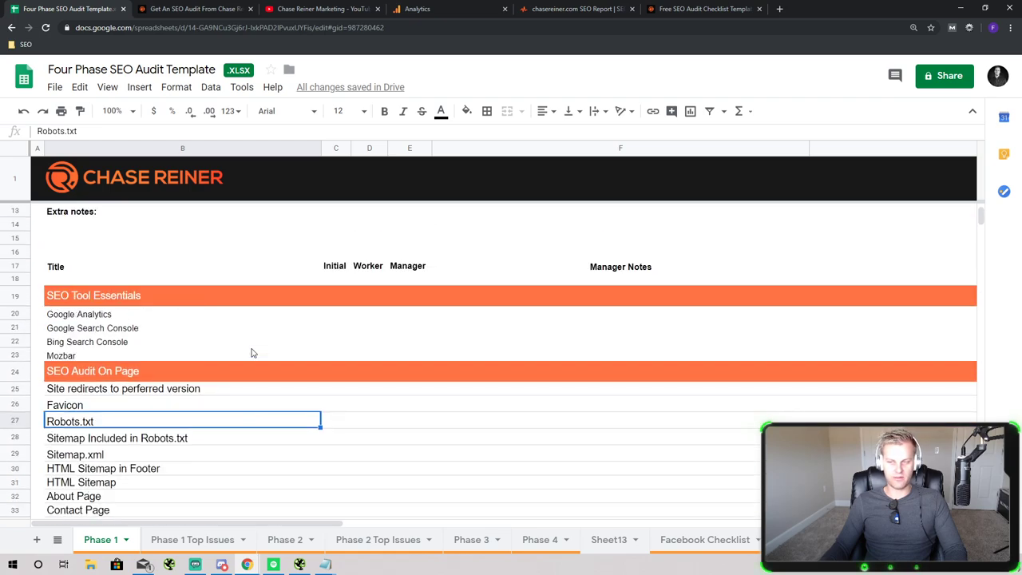
scroll(253, 352, "up", 2)
Switch to the Notepad note and add "2. Benchmarking" as its second line
key("alt+Tab")
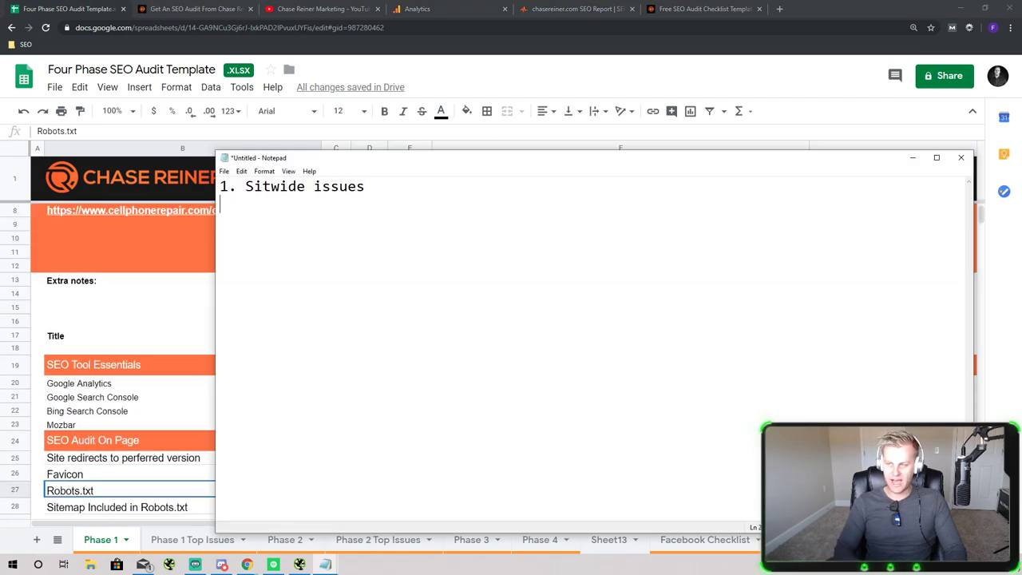
key("Return")
type("2. ")
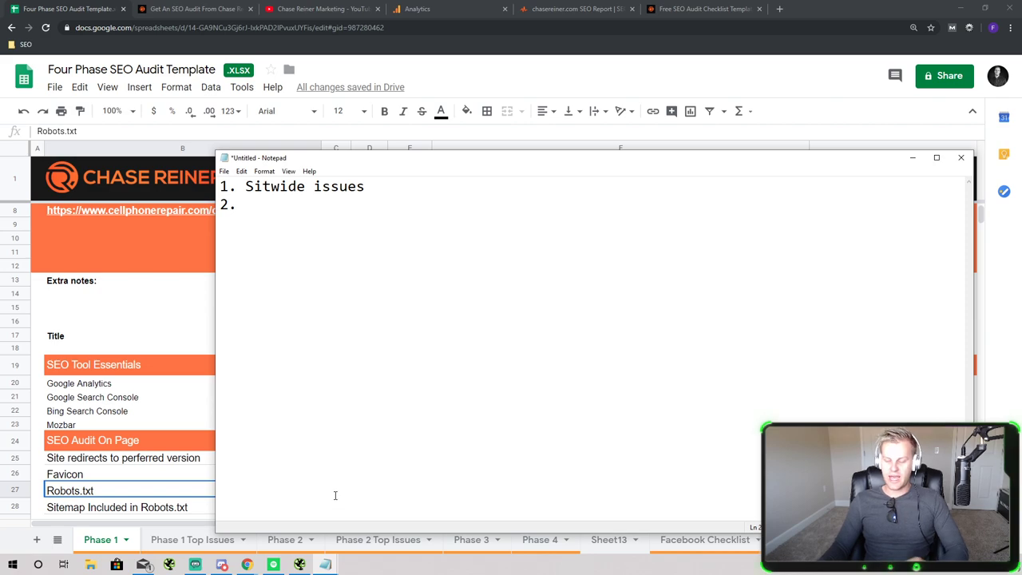
type("Benchma")
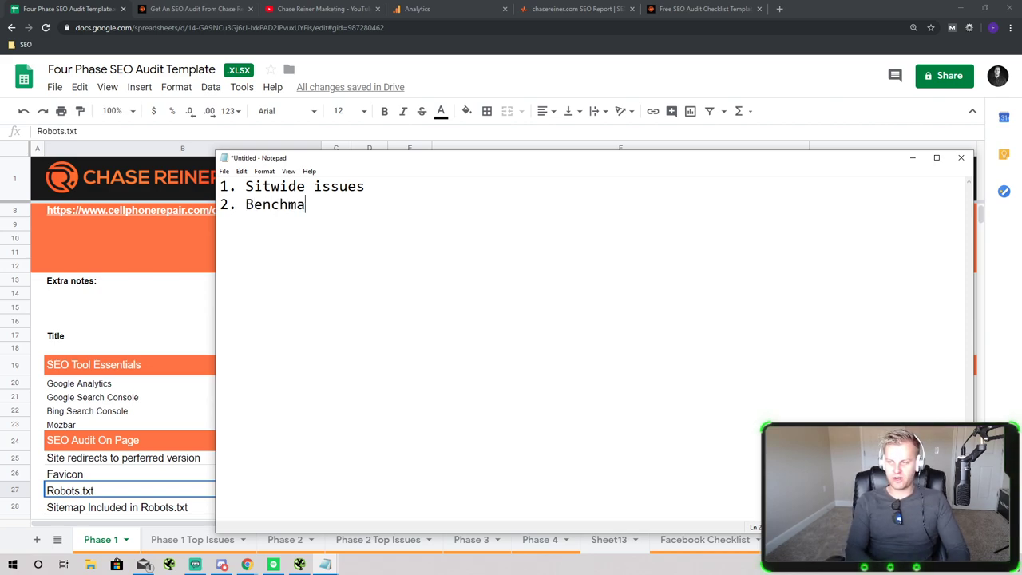
type("rking")
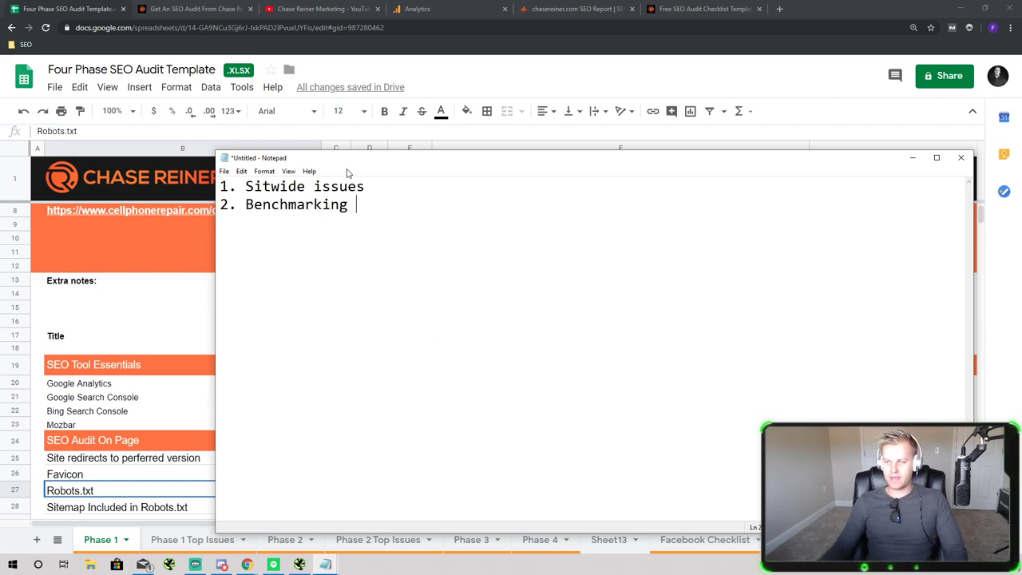
Point out the sitewide issues line in the note by highlighting its text
left_click_drag(365, 186, 185, 183)
left_click(402, 233)
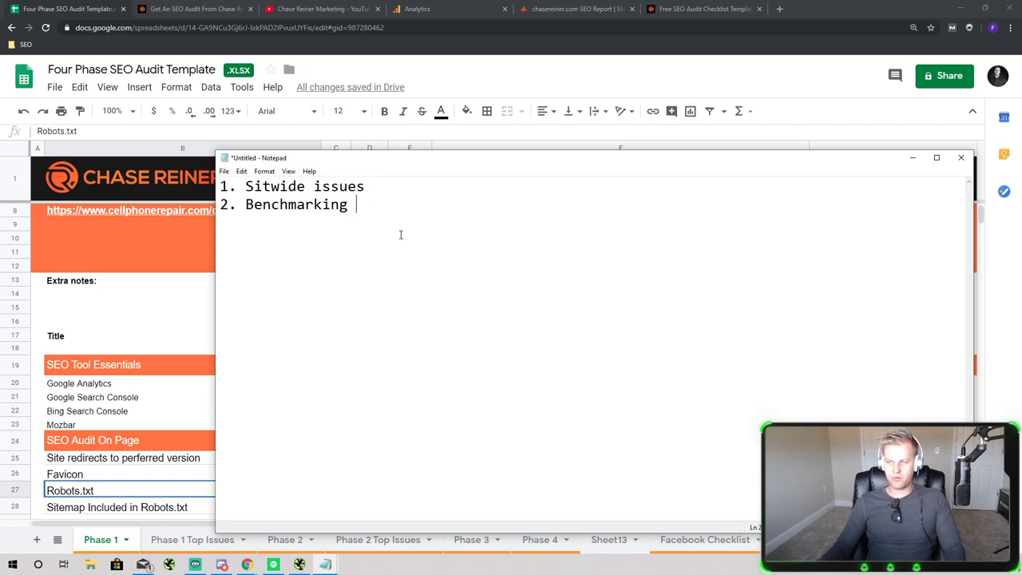
left_click_drag(372, 186, 221, 184)
left_click(237, 186)
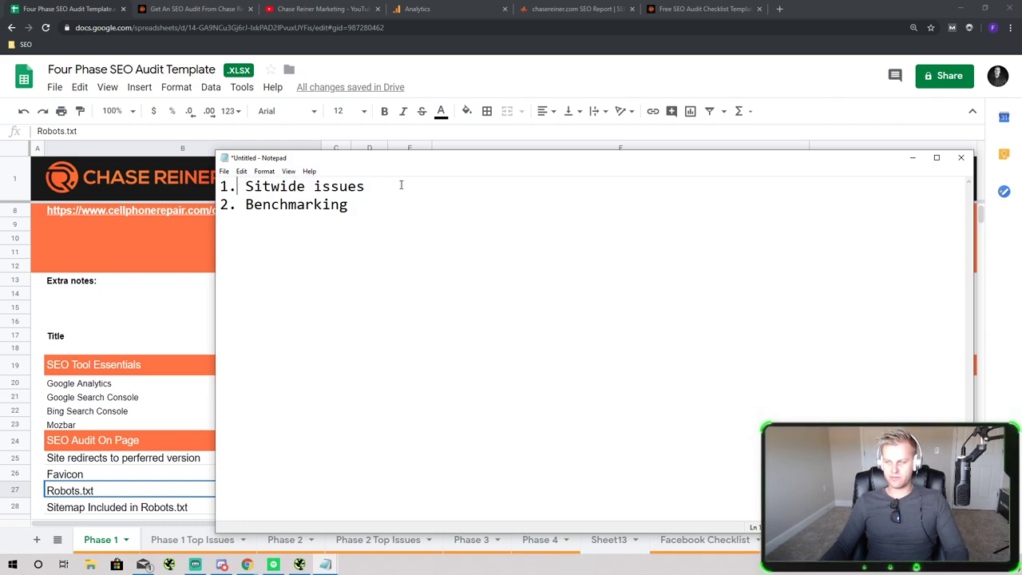
left_click_drag(401, 186, 221, 185)
left_click(365, 186)
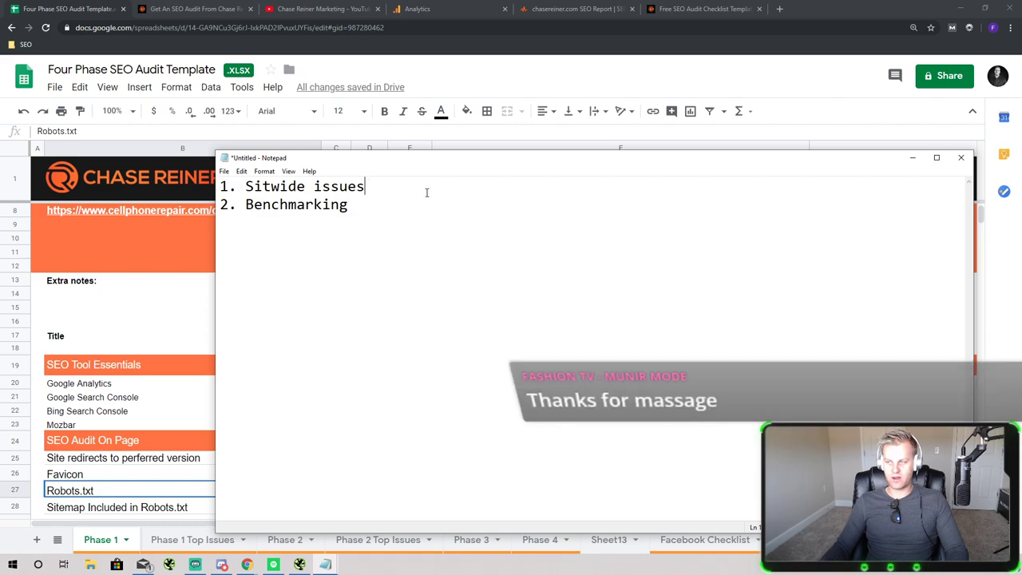
left_click_drag(427, 192, 221, 185)
left_click(403, 192)
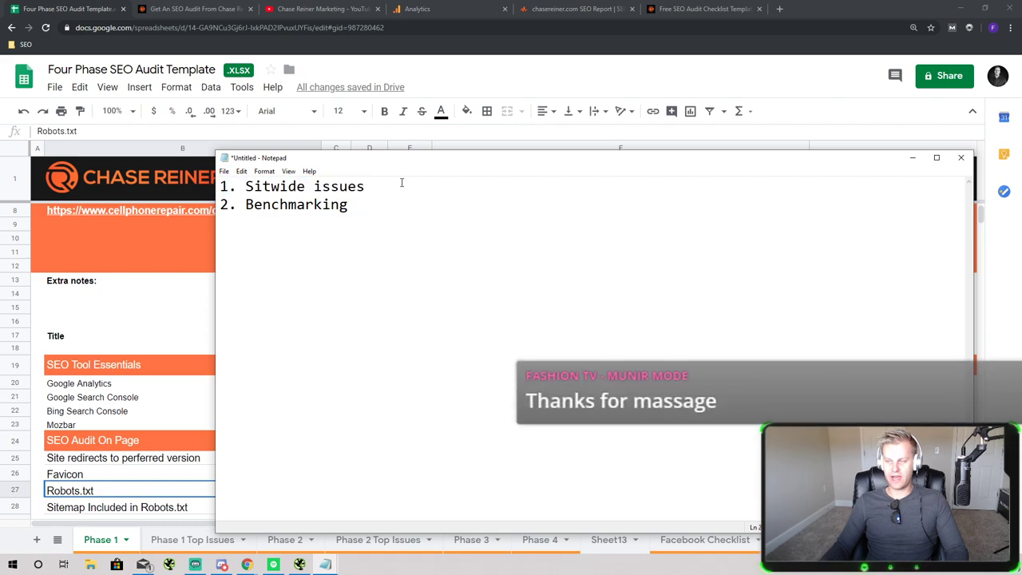
left_click_drag(401, 182, 246, 186)
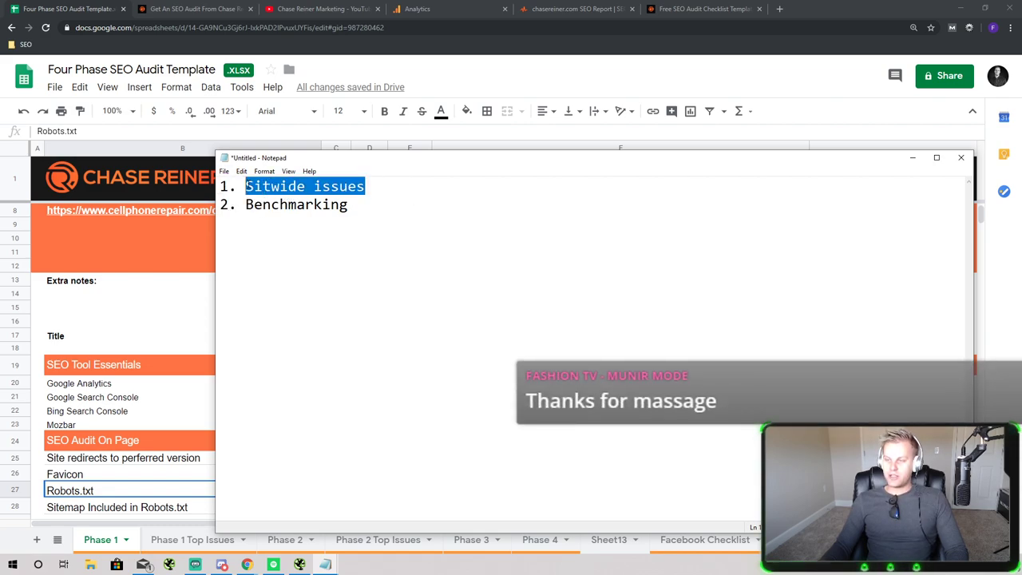
Return to the Phase 1 checklist and skim the SEO Tool Essentials, SEO Audit On Page and Site Architecture items
left_click(162, 235)
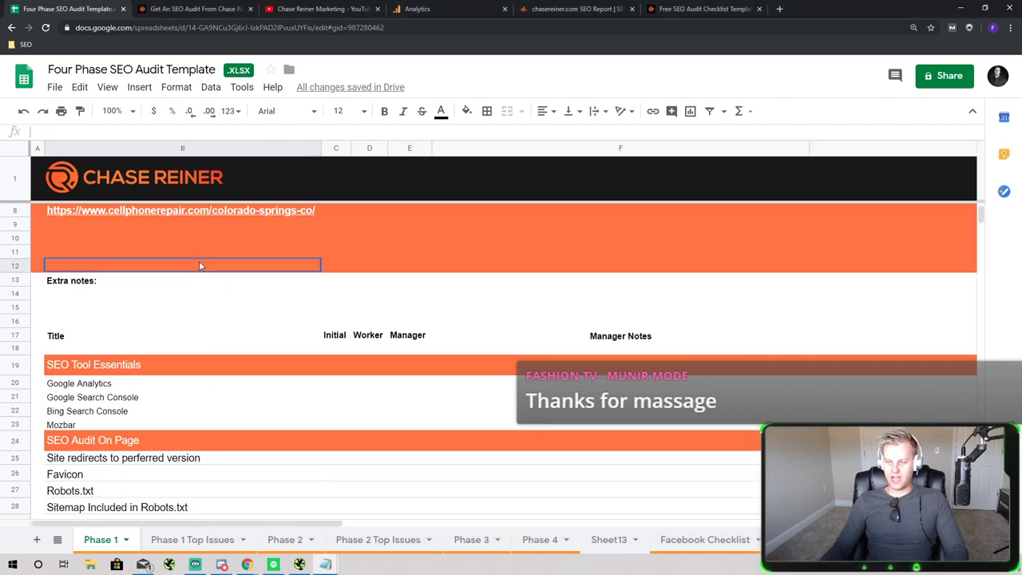
scroll(201, 264, "down", 3)
left_click(341, 230)
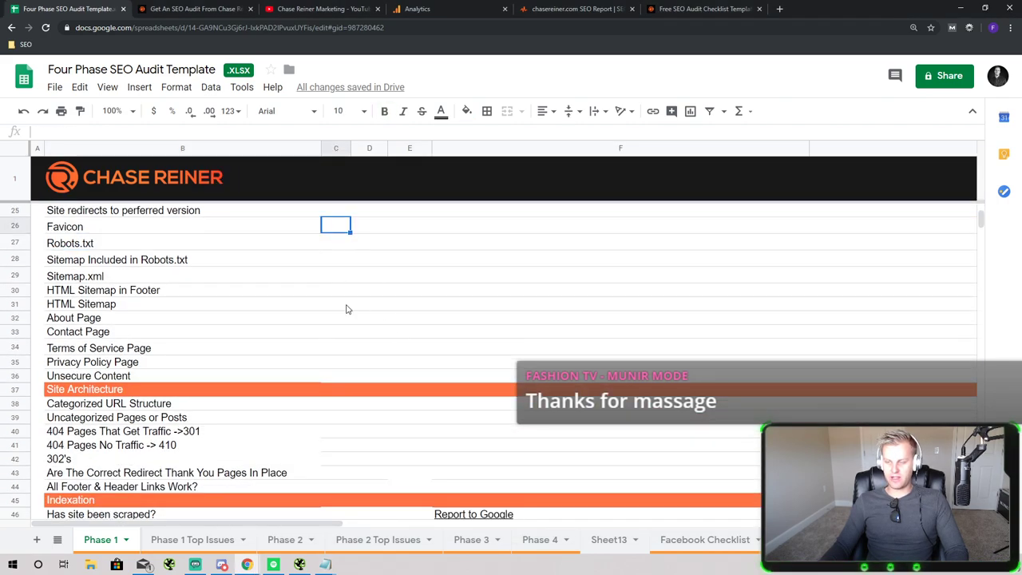
left_click(342, 331)
left_click(345, 361)
scroll(319, 259, "up", 3)
scroll(319, 260, "up", 2)
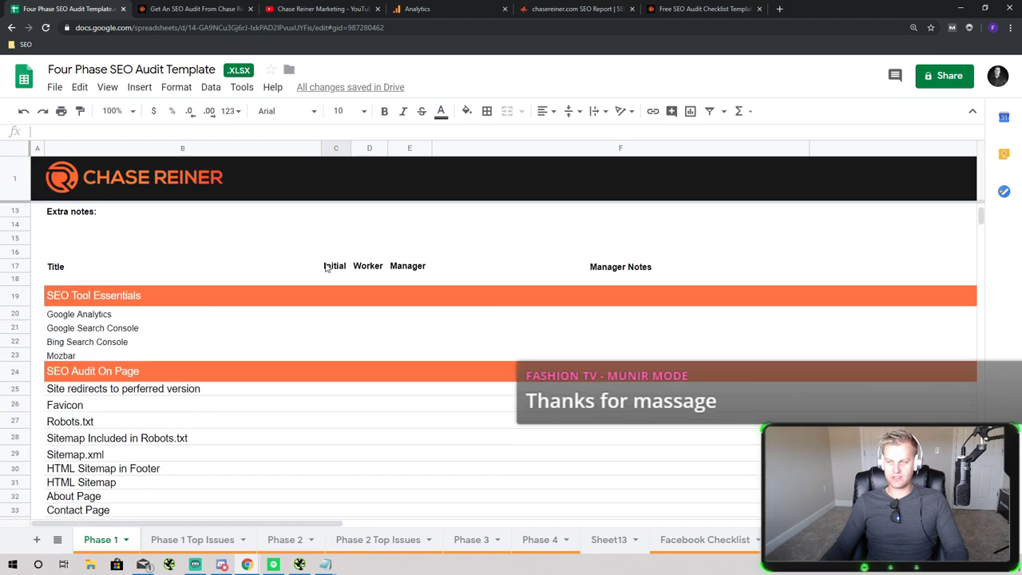
scroll(316, 310, "down", 3)
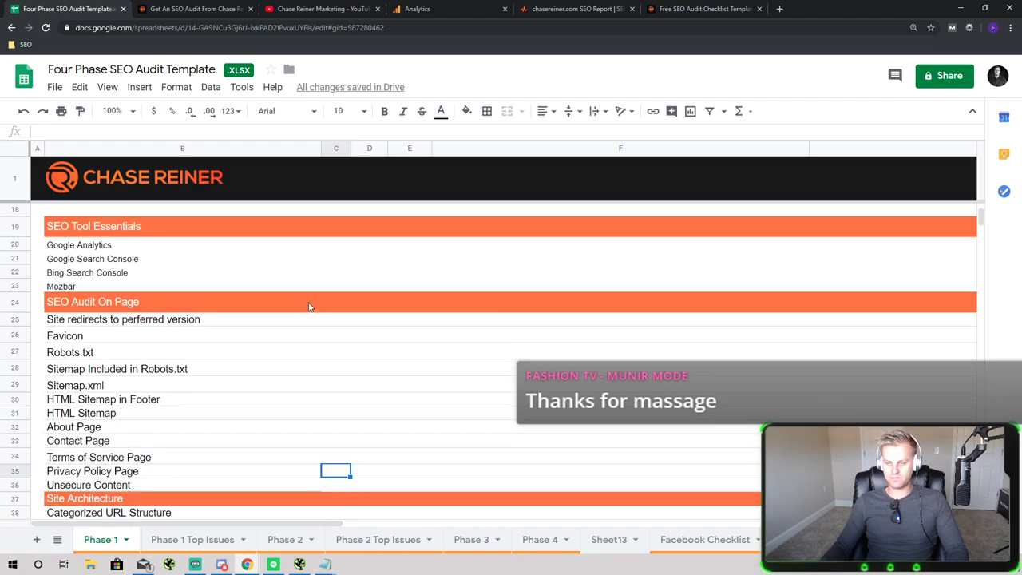
Go back to the Notepad note and insert "SEO" before "Benchmarking" in the second line
key("alt+Tab")
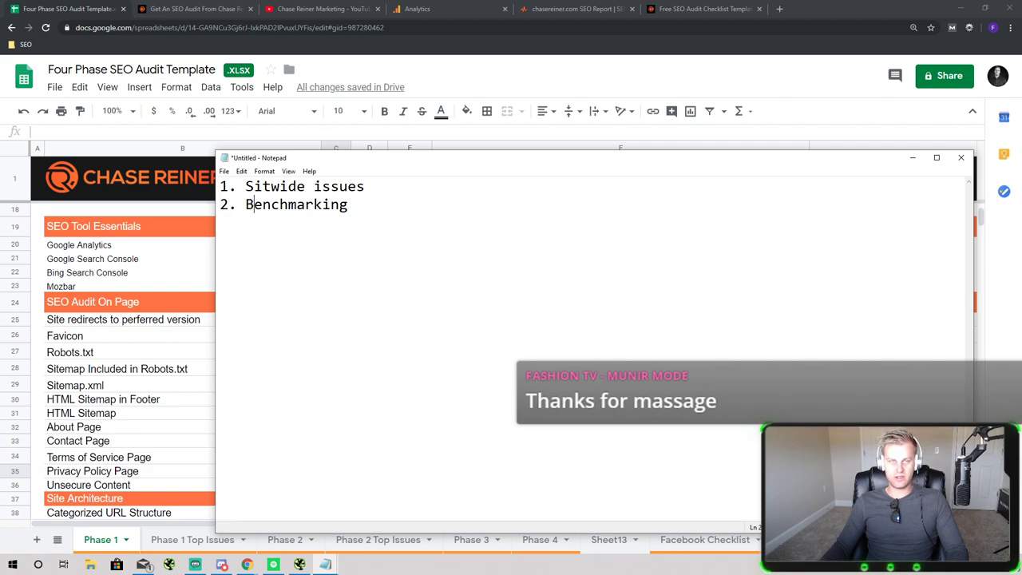
key("alt+Tab")
left_click(414, 200)
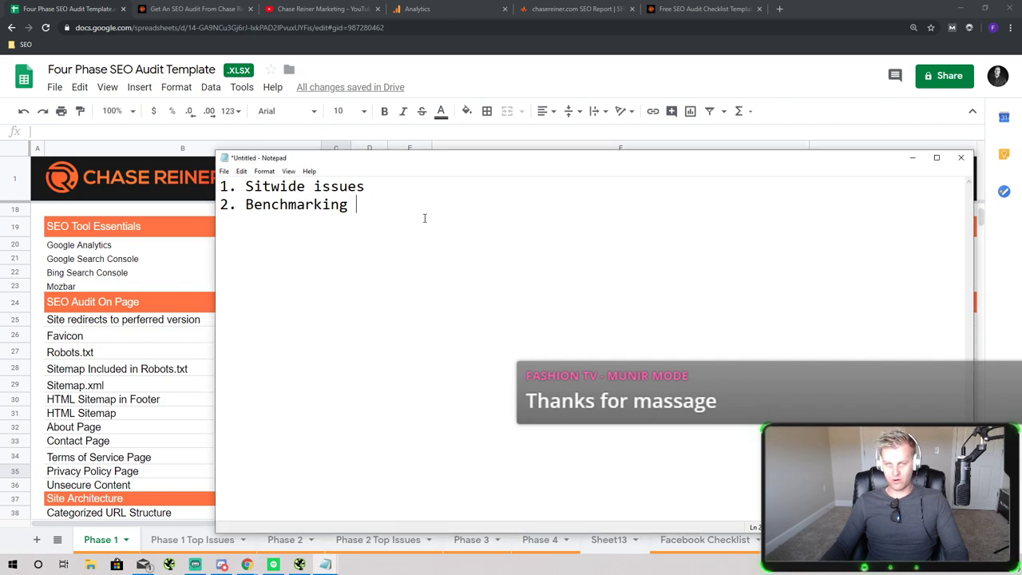
left_click_drag(372, 208, 220, 206)
left_click(278, 206)
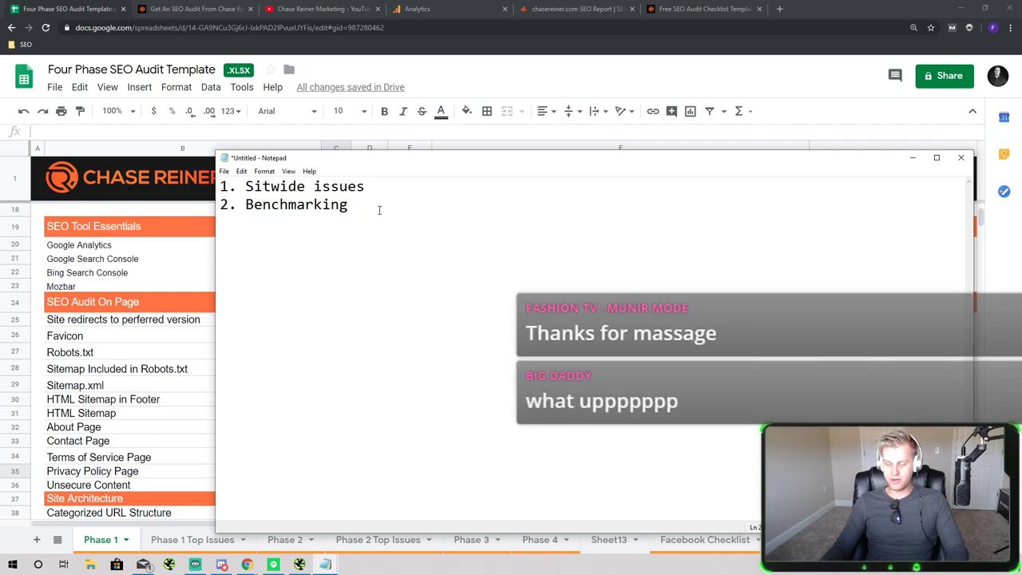
left_click_drag(369, 208, 221, 206)
left_click(245, 205)
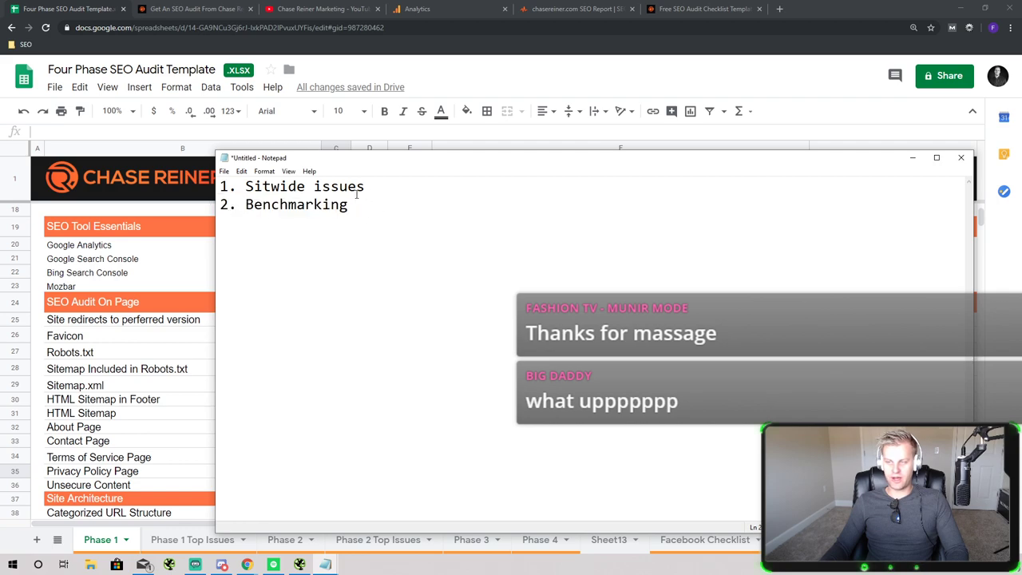
type("SEO")
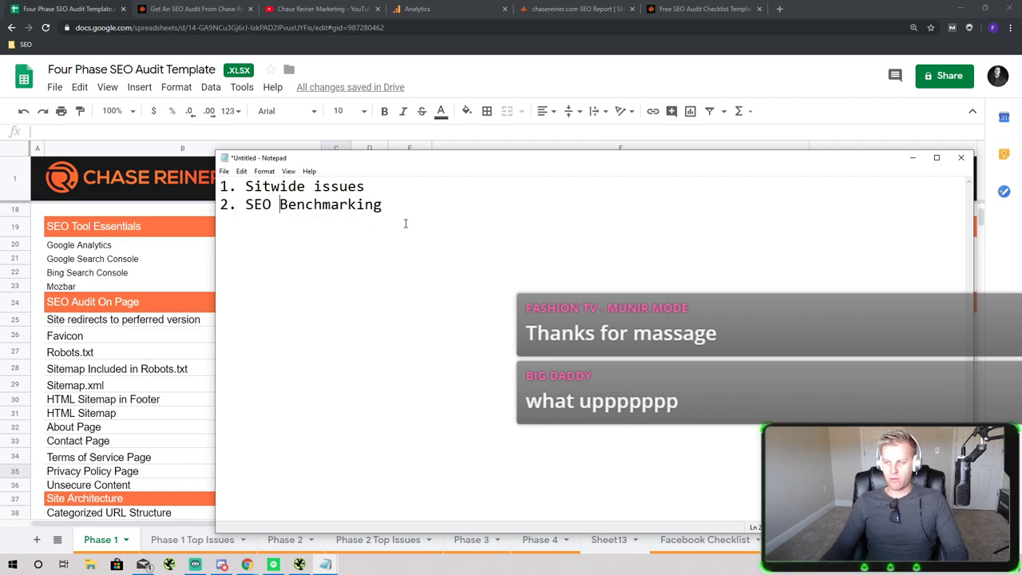
Show the template's Phase 2 sheet and point out the empty rows of its Query column
left_click(286, 540)
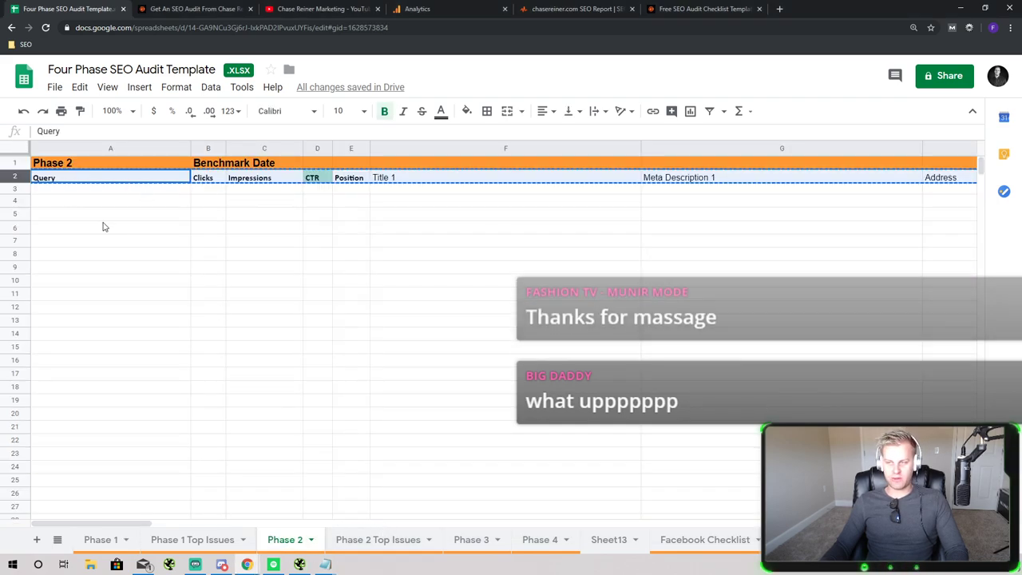
left_click(155, 185)
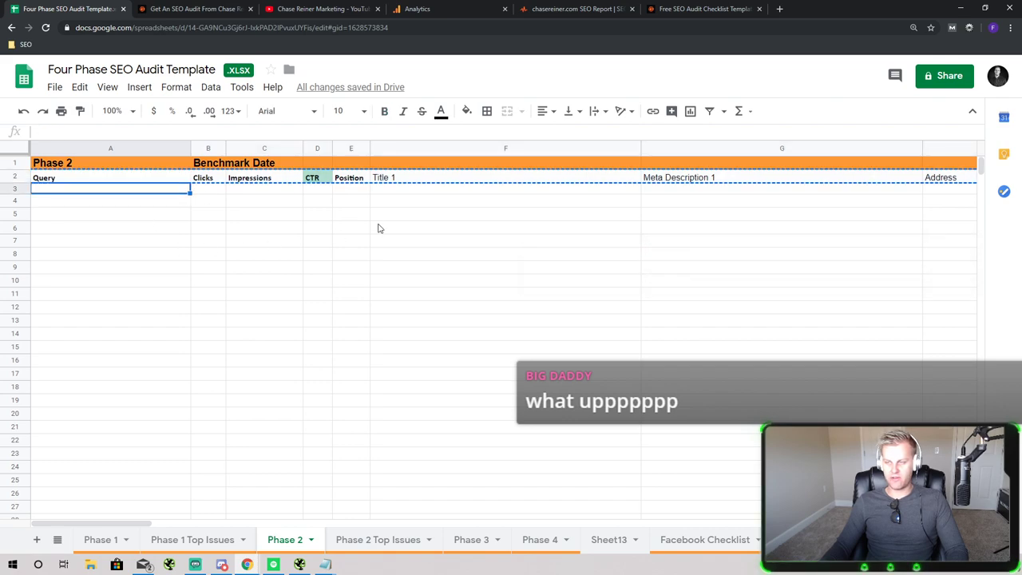
left_click(147, 206)
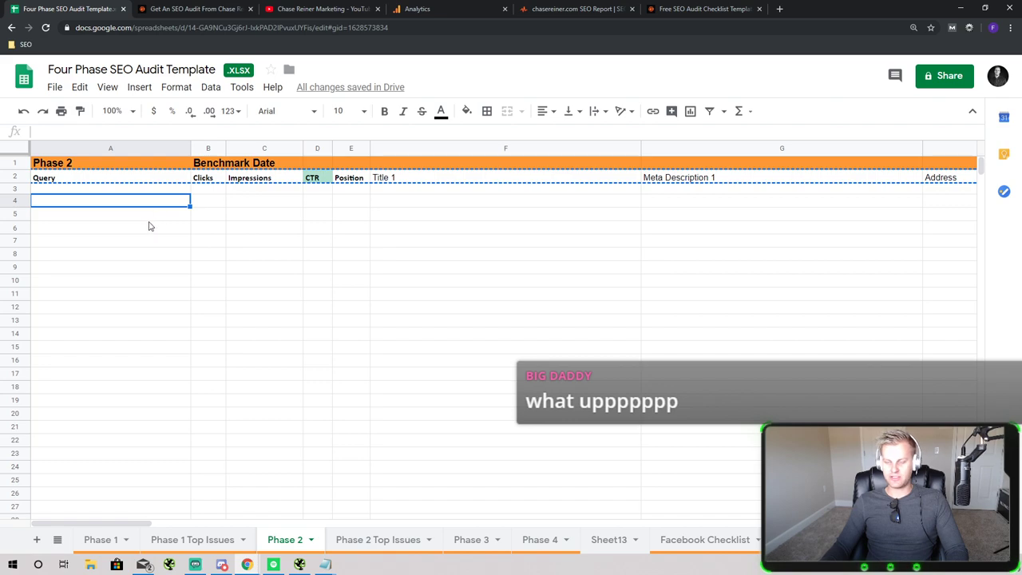
left_click(148, 226)
left_click(156, 254)
left_click(153, 280)
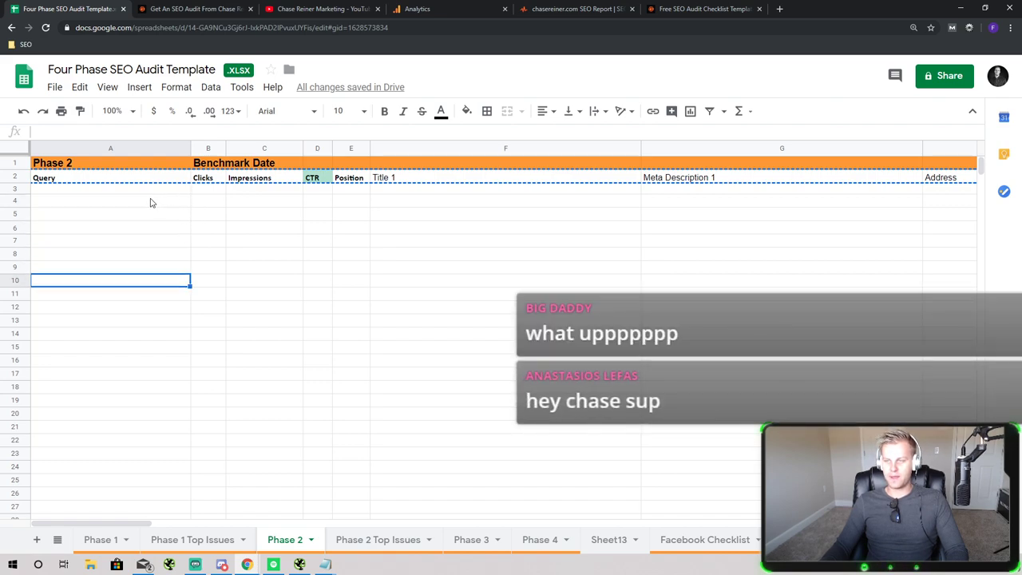
left_click_drag(156, 194, 146, 360)
left_click(243, 246)
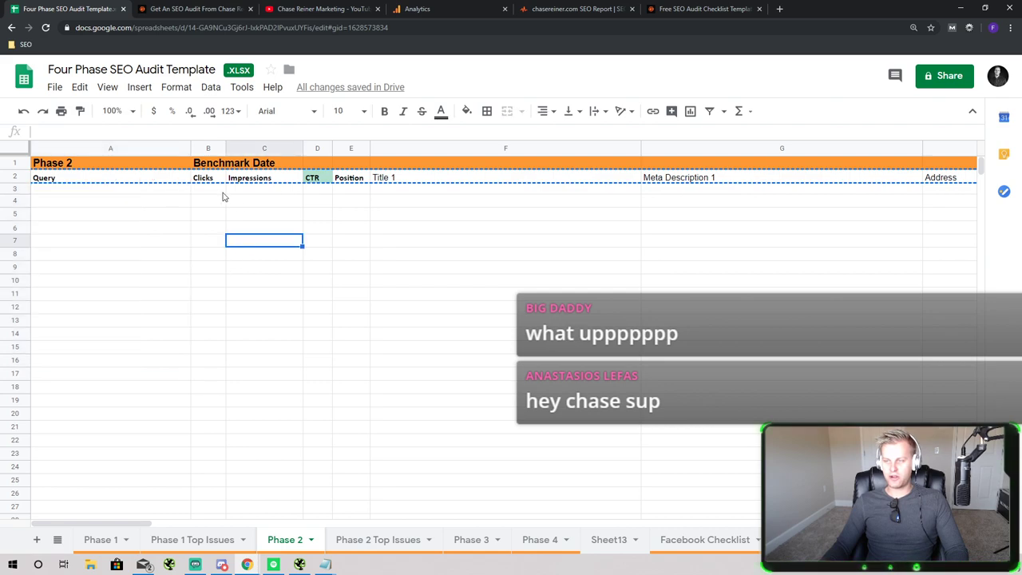
Go through the Phase 2 benchmark columns from Query and Clicks to Impressions, CTR and Position
left_click(168, 192)
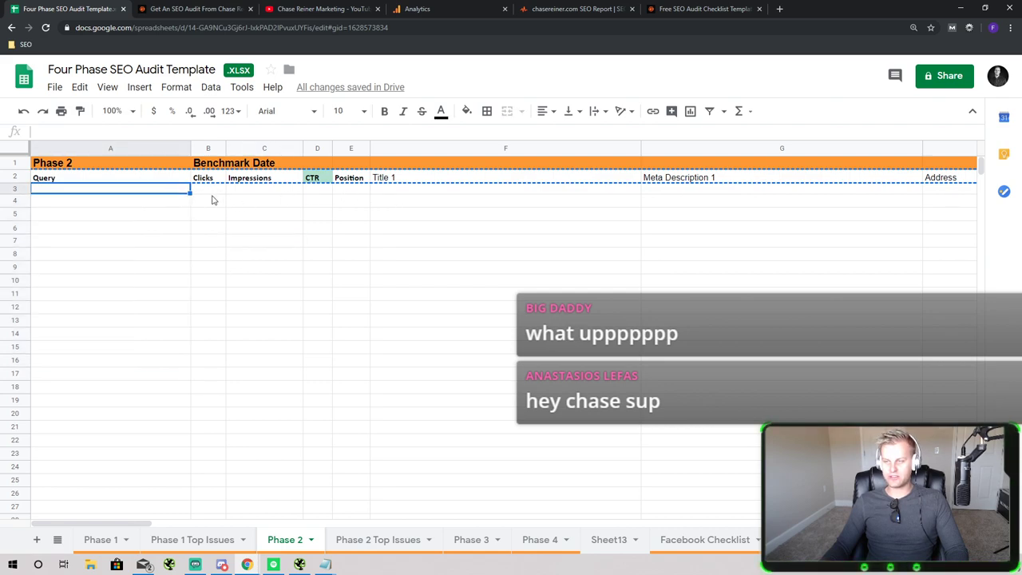
left_click(238, 200)
left_click(317, 189)
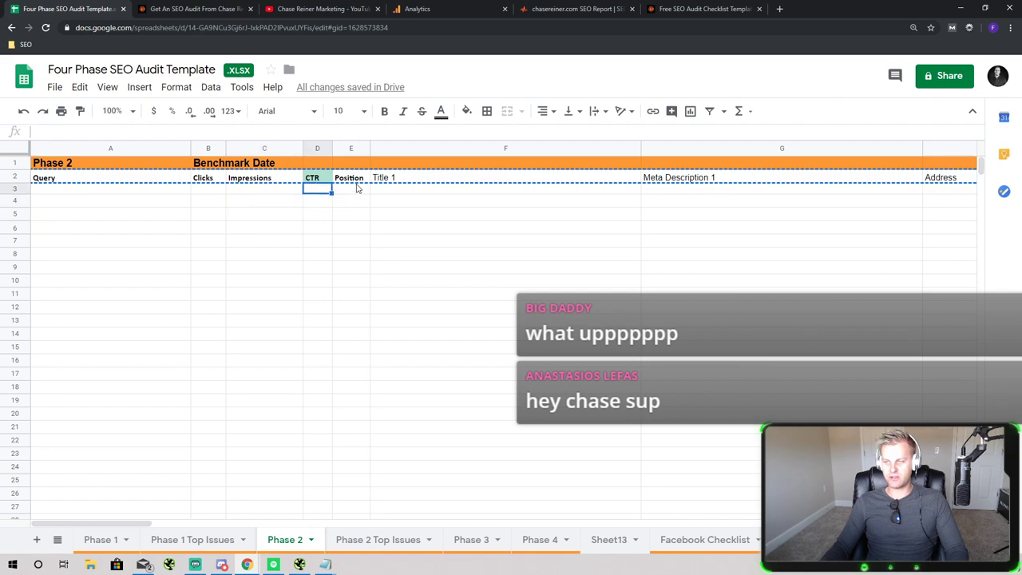
left_click(106, 191)
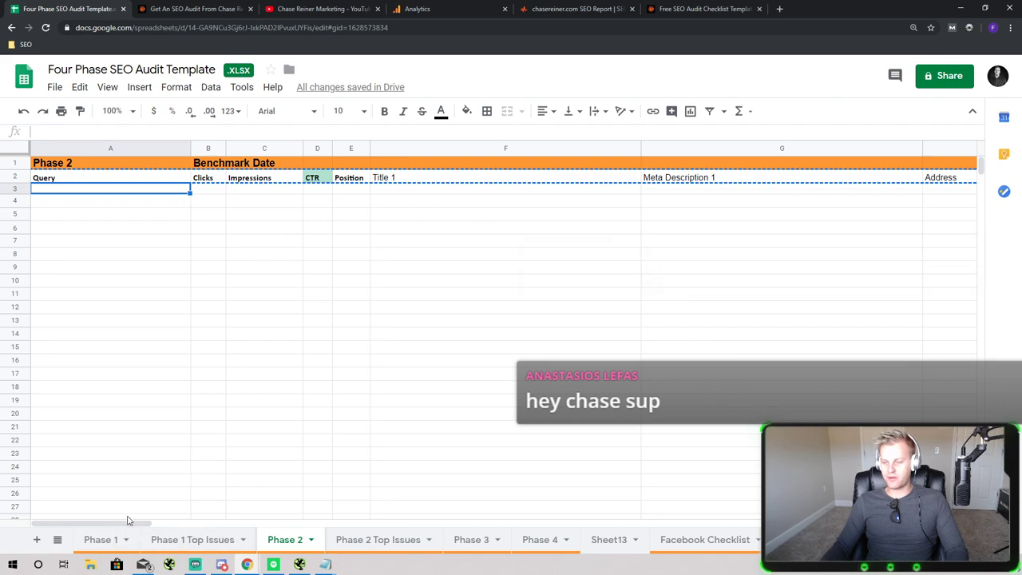
left_click_drag(128, 521, 175, 523)
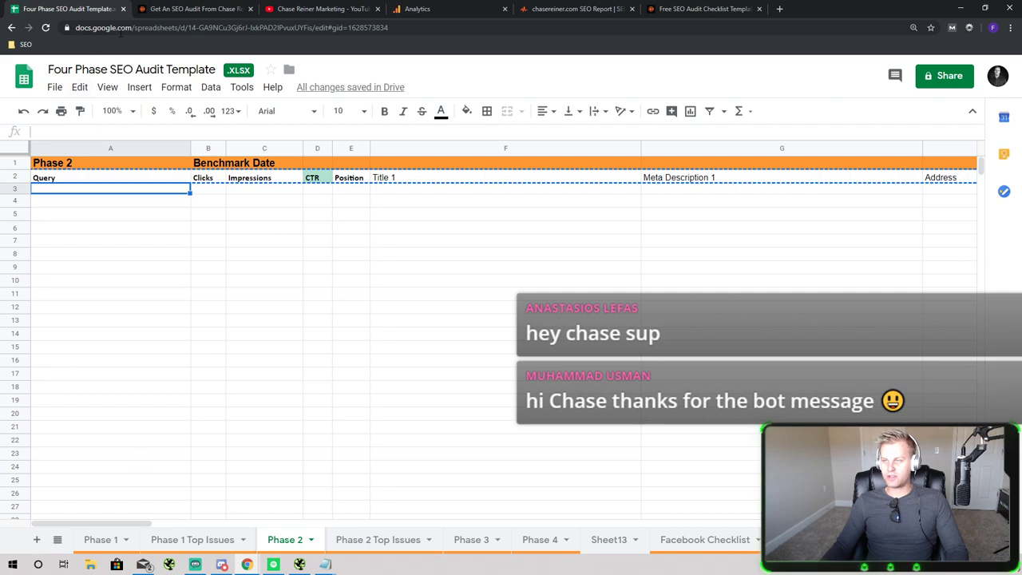
Open My Drive at drive.google.com/drive/my-drive and switch to the G Suite account's Drive
left_click(120, 28)
type("drive.google.com/drive/my-drive")
key("Return")
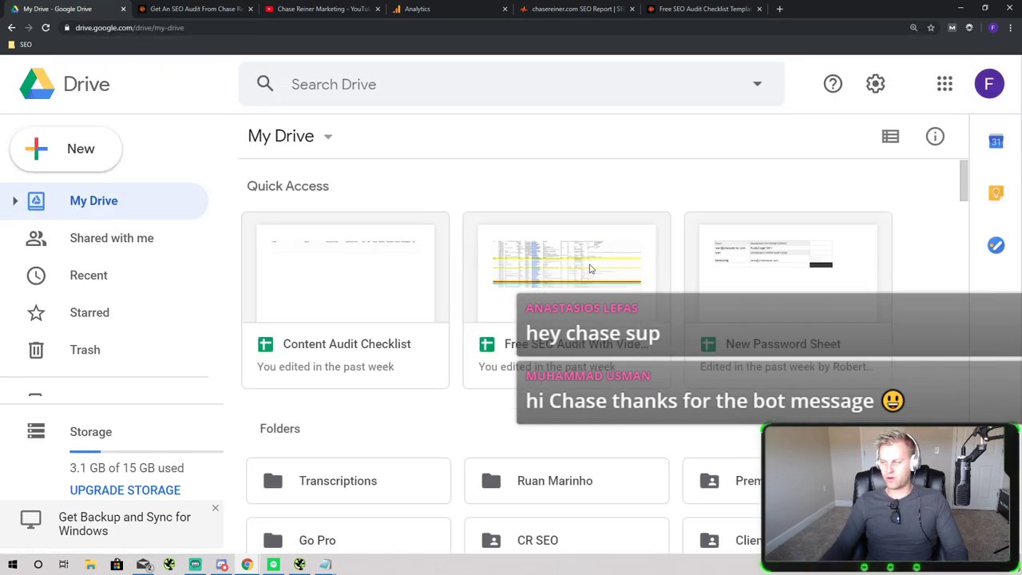
left_click(989, 84)
left_click(853, 335)
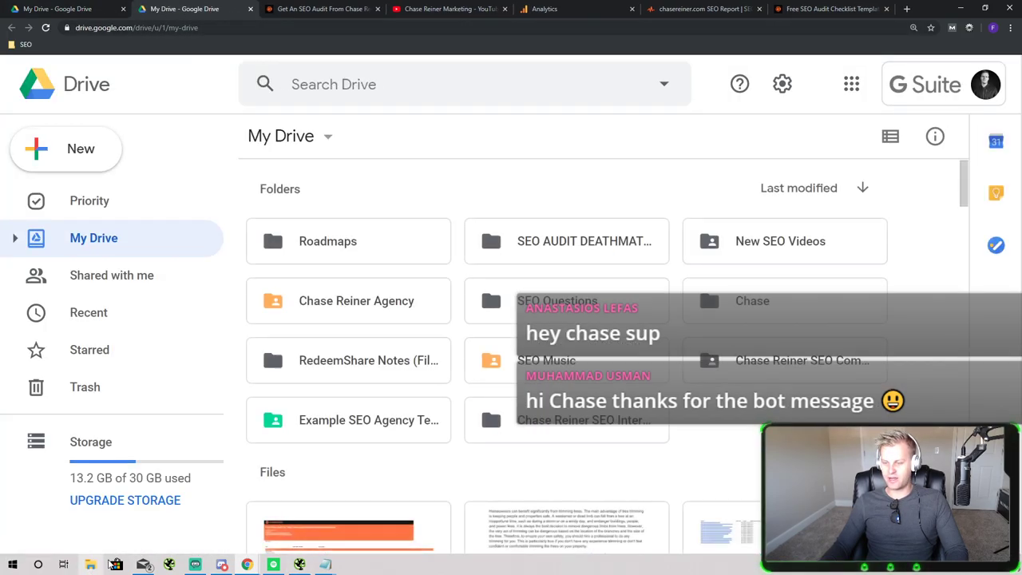
Open the "3 weeks" image from File Explorer's recent files and maximize its Photos window
left_click(90, 565)
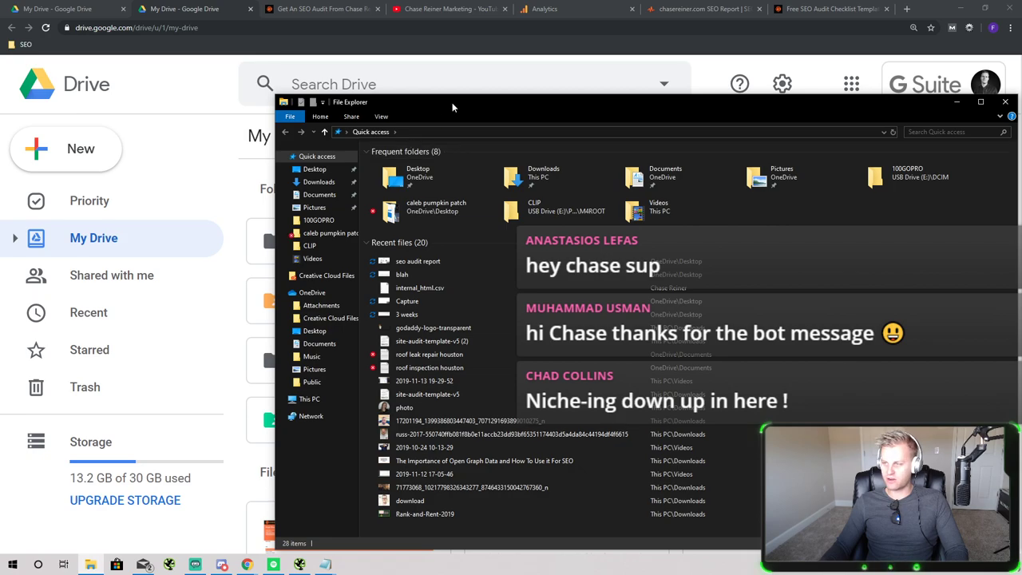
left_click_drag(452, 102, 464, 98)
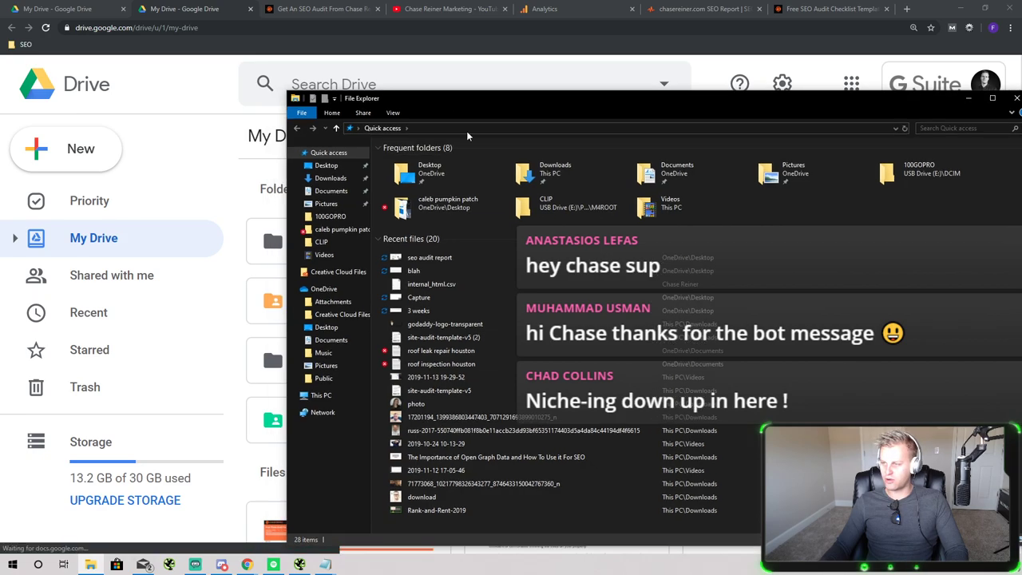
double_click(438, 314)
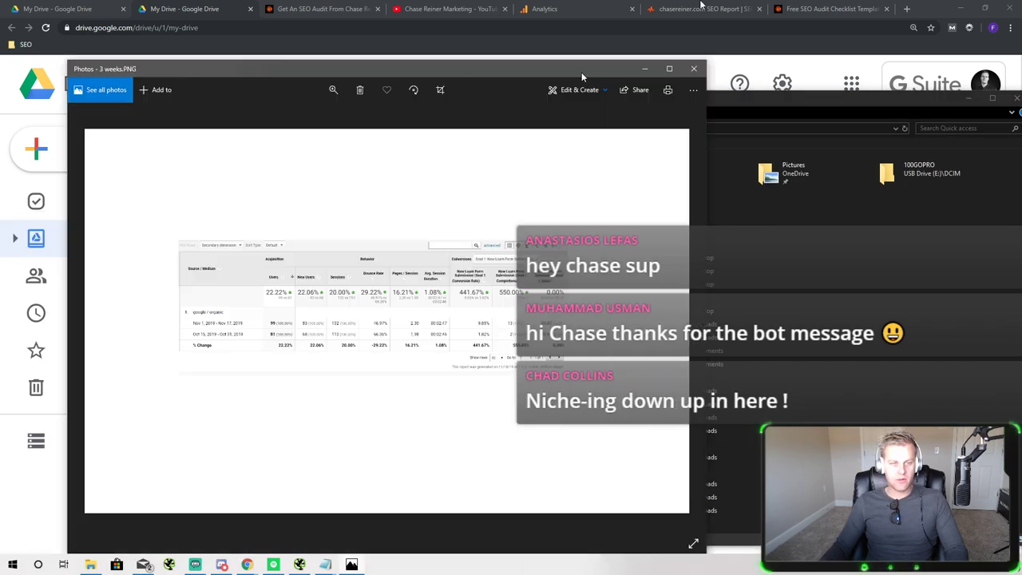
double_click(581, 72)
Examine the google / organic comparison in the enlarged analytics image, from Users across to the Goal 1 conversion columns
scroll(498, 346, "up", 5)
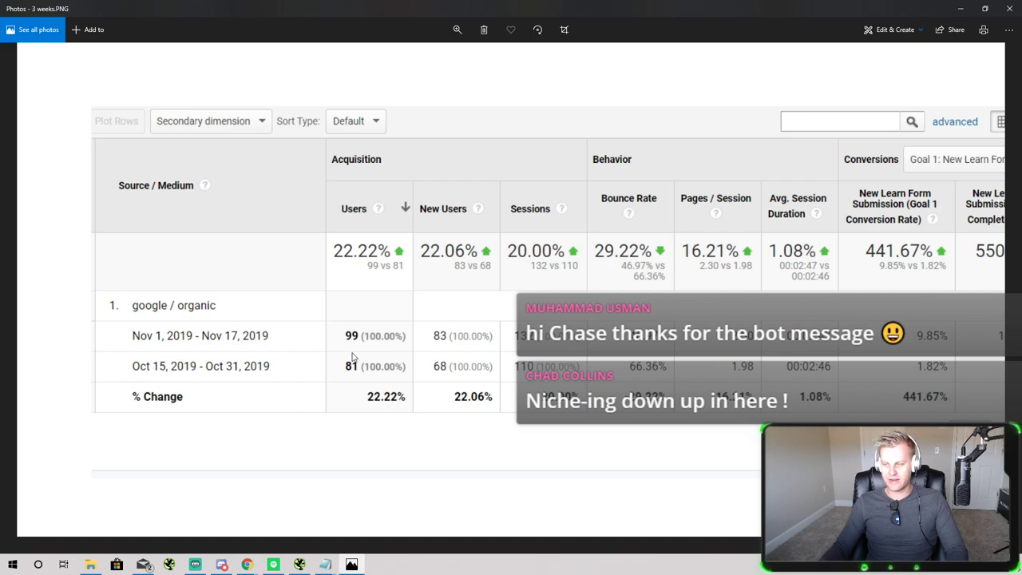
left_click_drag(612, 313, 320, 290)
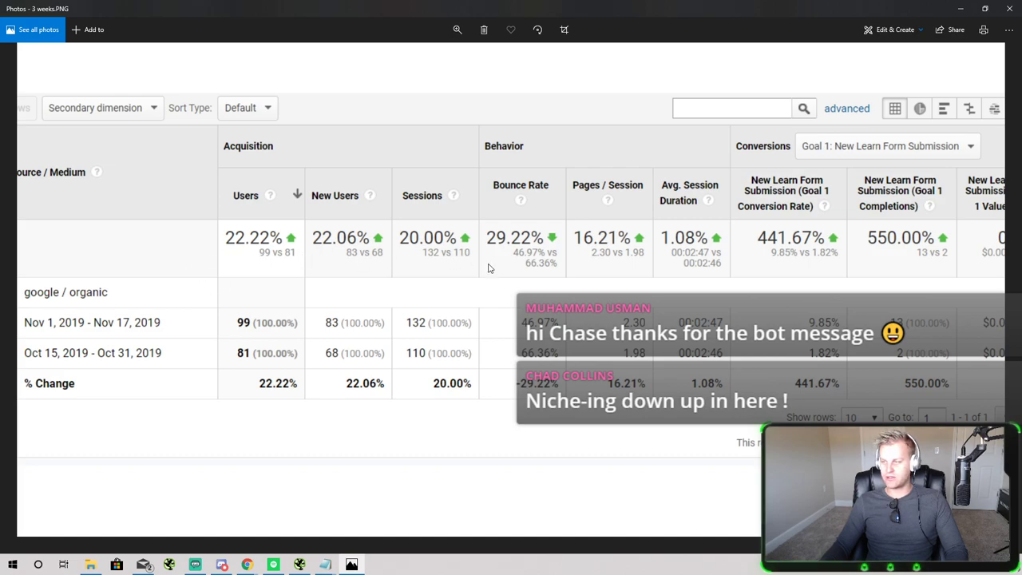
scroll(447, 257, "right", 2)
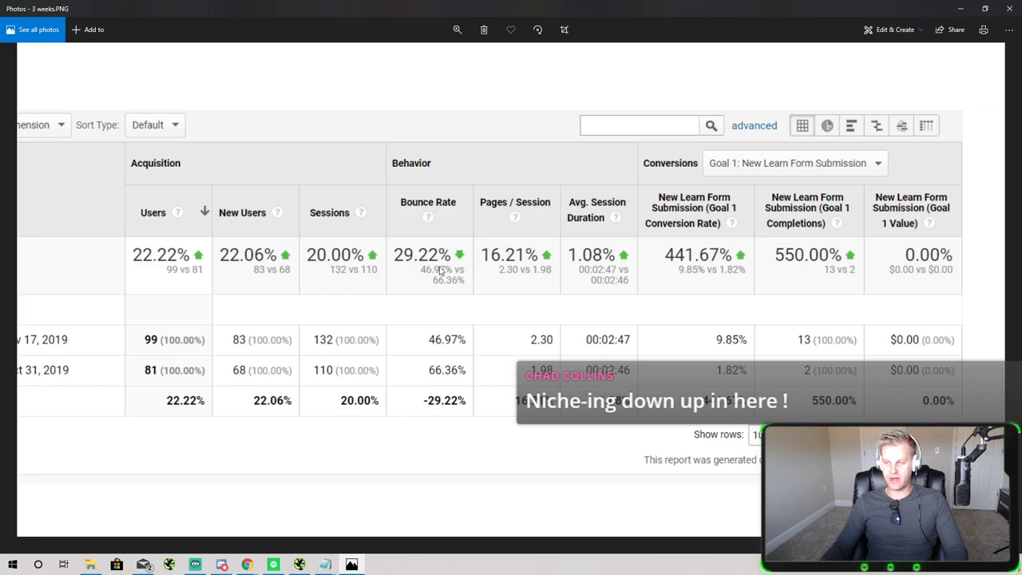
Inspect the remaining Bounce Rate, Pages / Session and Goal 1 conversion figures in the enlarged analytics image
scroll(478, 279, "right", 2)
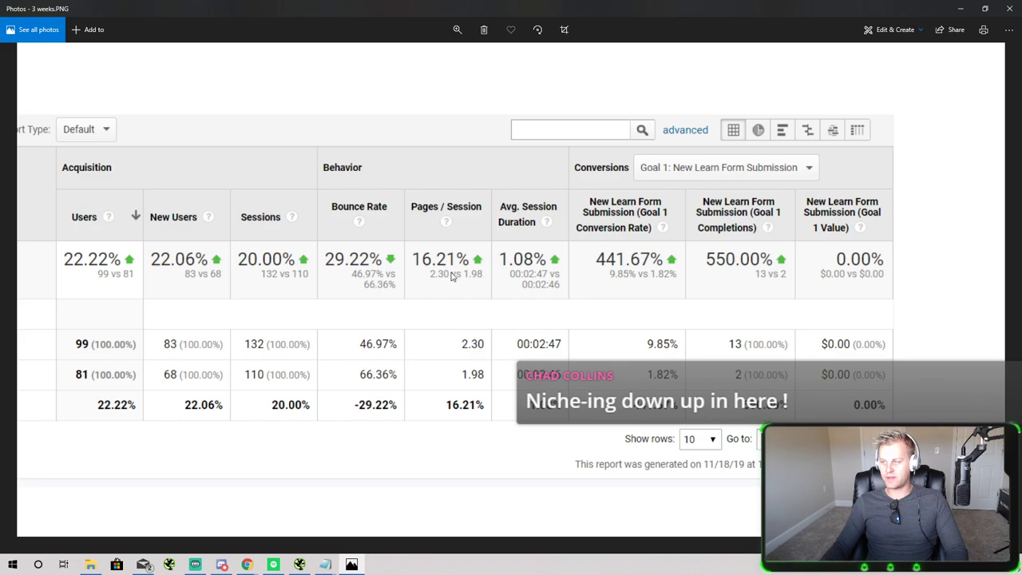
scroll(515, 291, "right", 2)
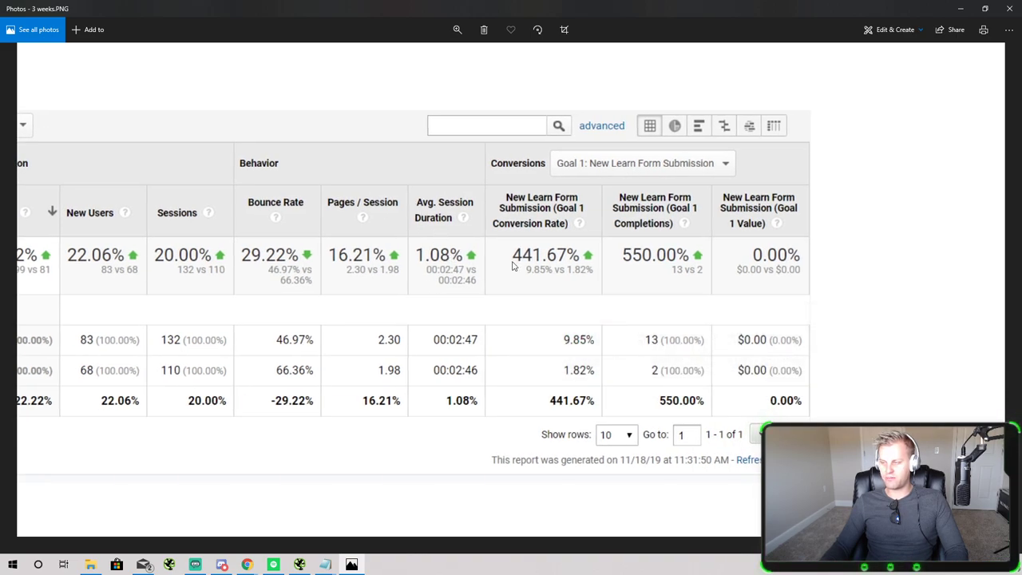
scroll(514, 266, "right", 2)
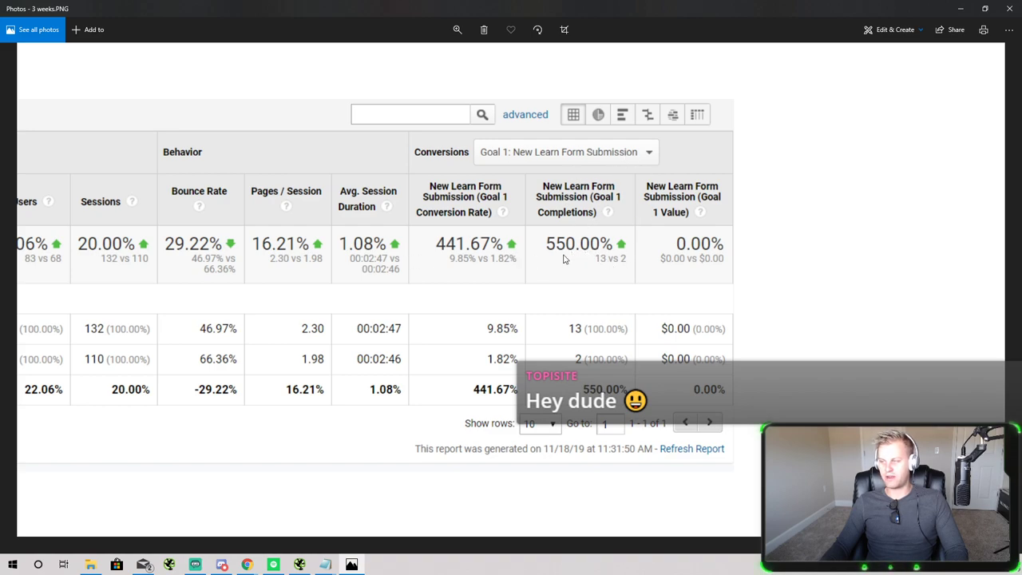
scroll(501, 288, "down", 3)
scroll(314, 360, "up", 3)
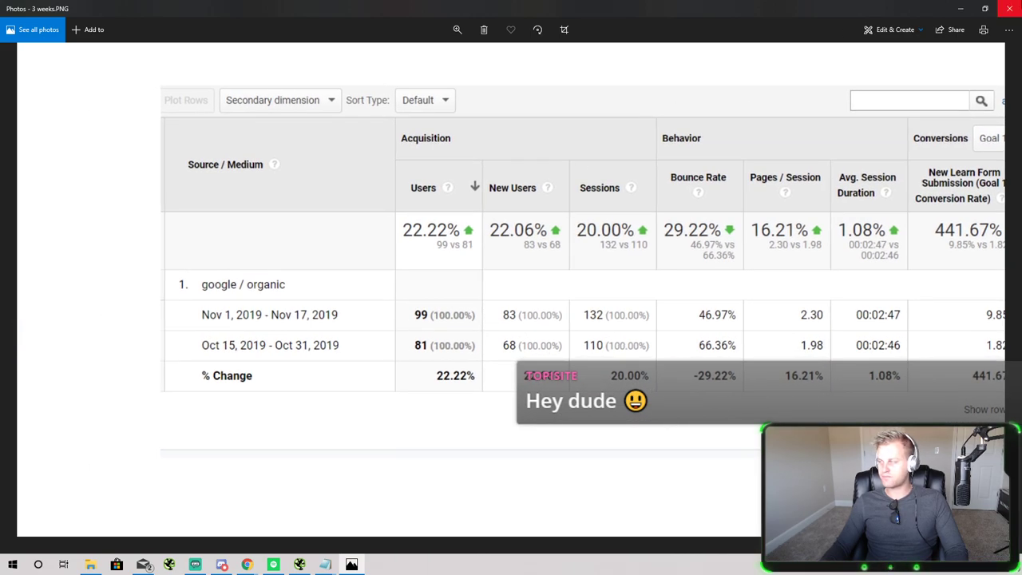
Close the analytics image and the File Explorer window to get back to My Drive
left_click(1010, 8)
left_click(971, 103)
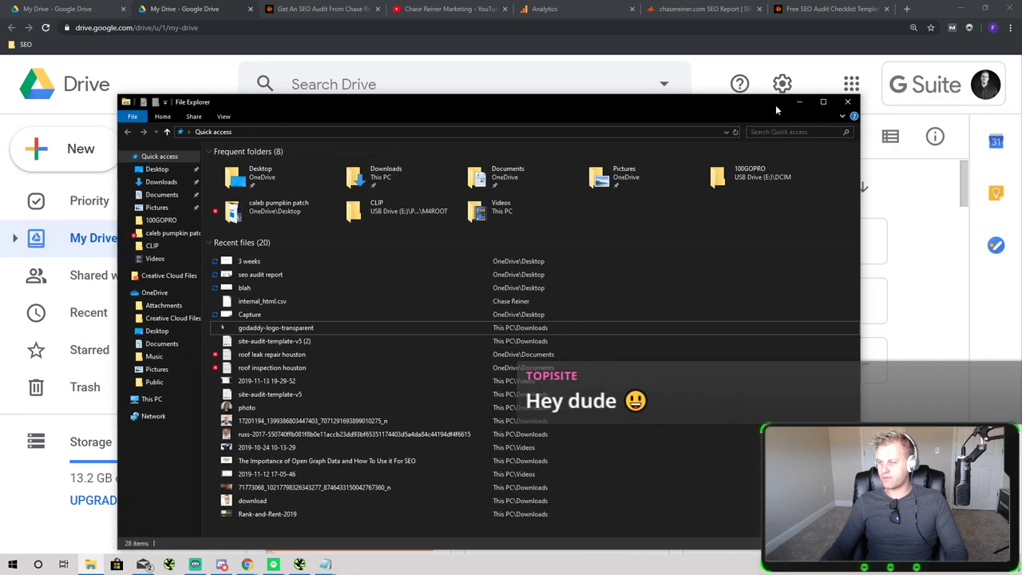
left_click(851, 104)
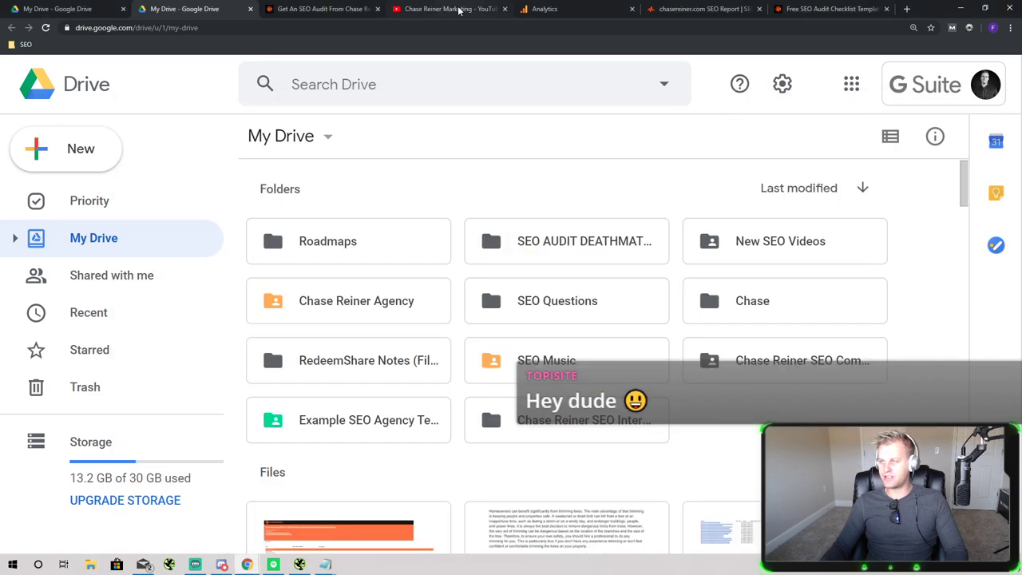
Find the Four Phase Audit For RoofRepairSquad.com workbook in My Drive and open it with Google Sheets
scroll(399, 332, "down", 6)
scroll(435, 263, "up", 2)
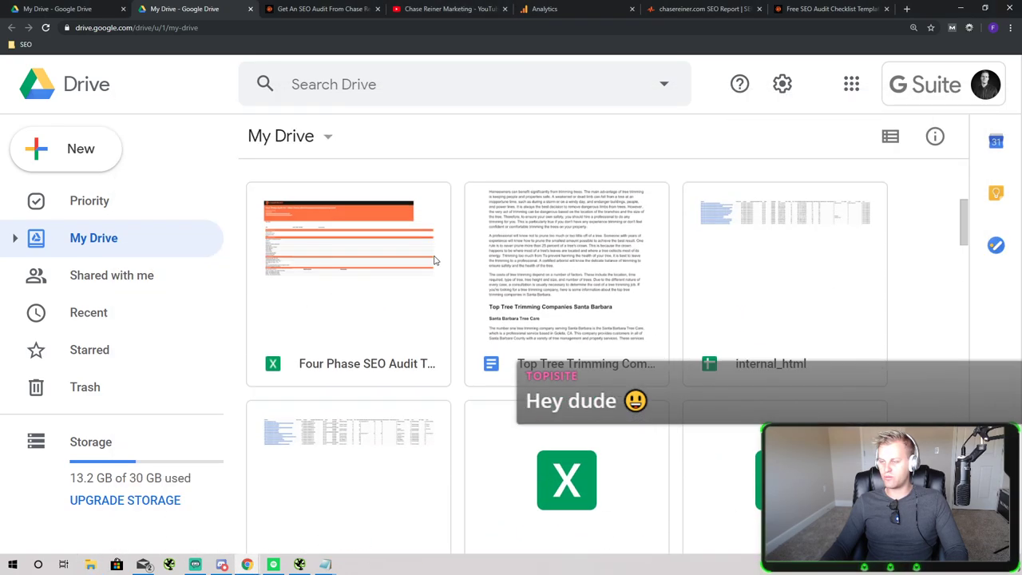
scroll(416, 288, "down", 4)
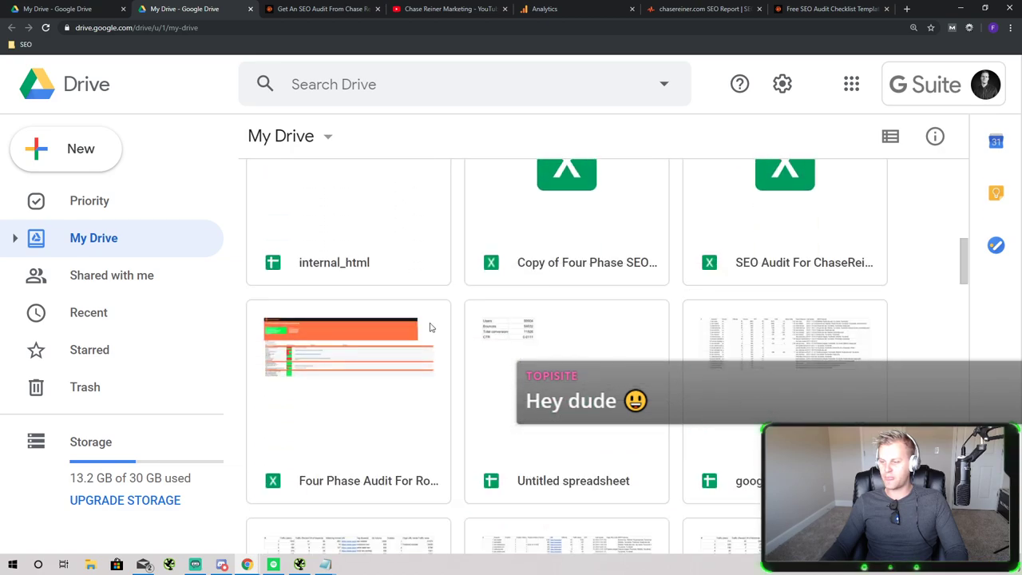
scroll(431, 335, "down", 1)
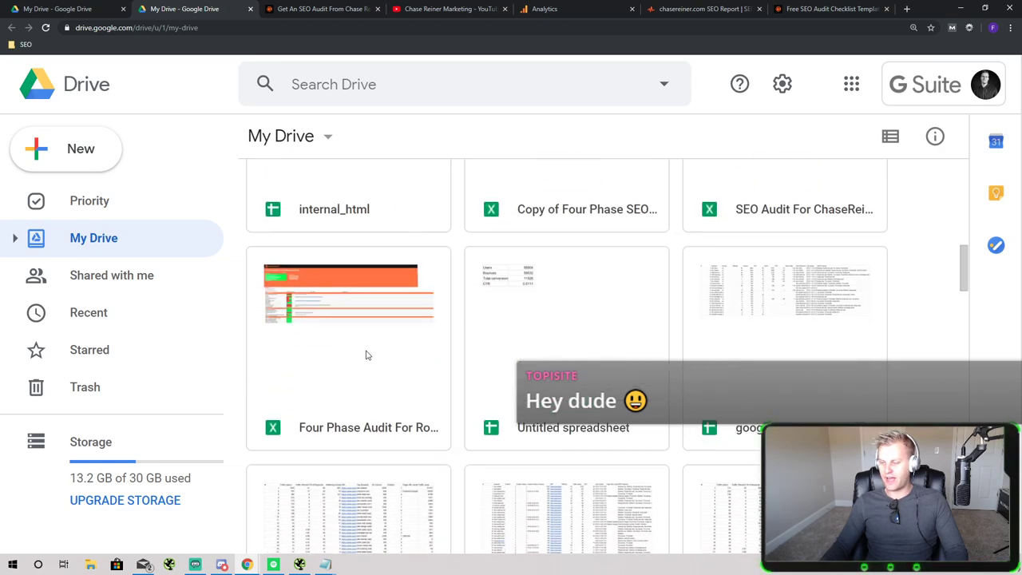
left_click(422, 386)
double_click(415, 381)
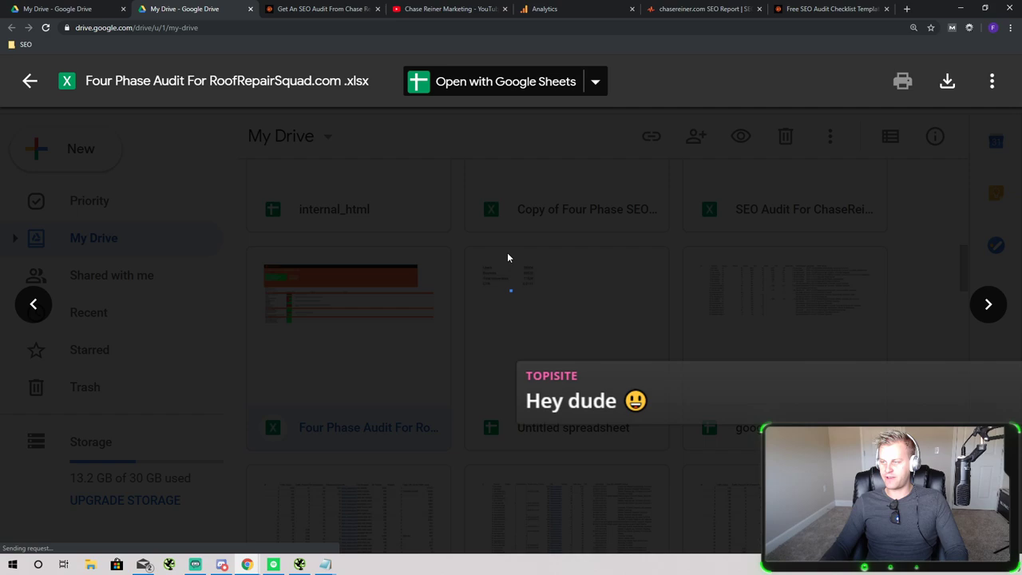
left_click(505, 97)
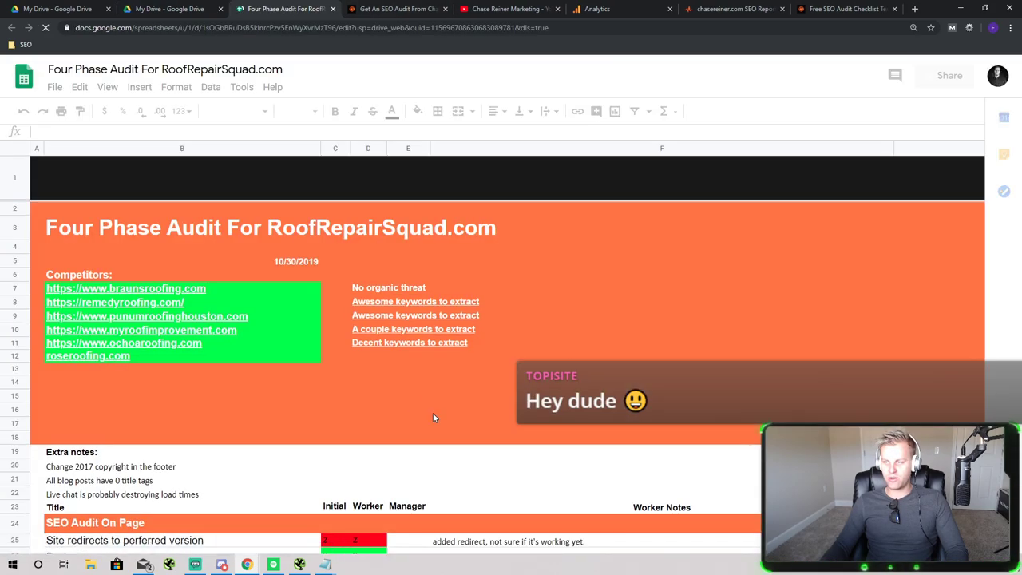
Look over the Phase 1 sheet, from the competitors and extra notes to the SEO Audit On Page checklist
key("ctrl+minus")
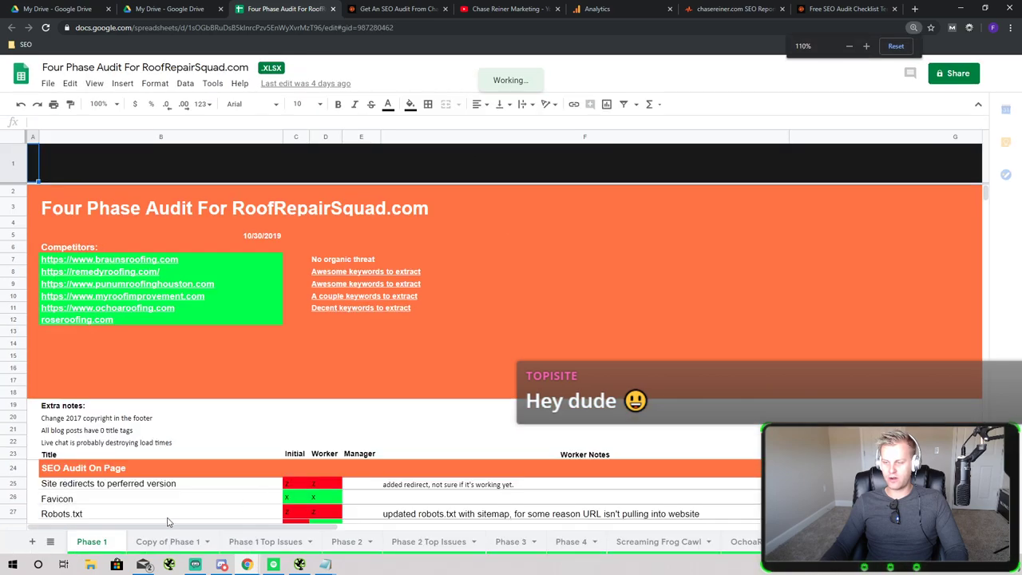
scroll(188, 434, "down", 2)
scroll(188, 434, "down", 3)
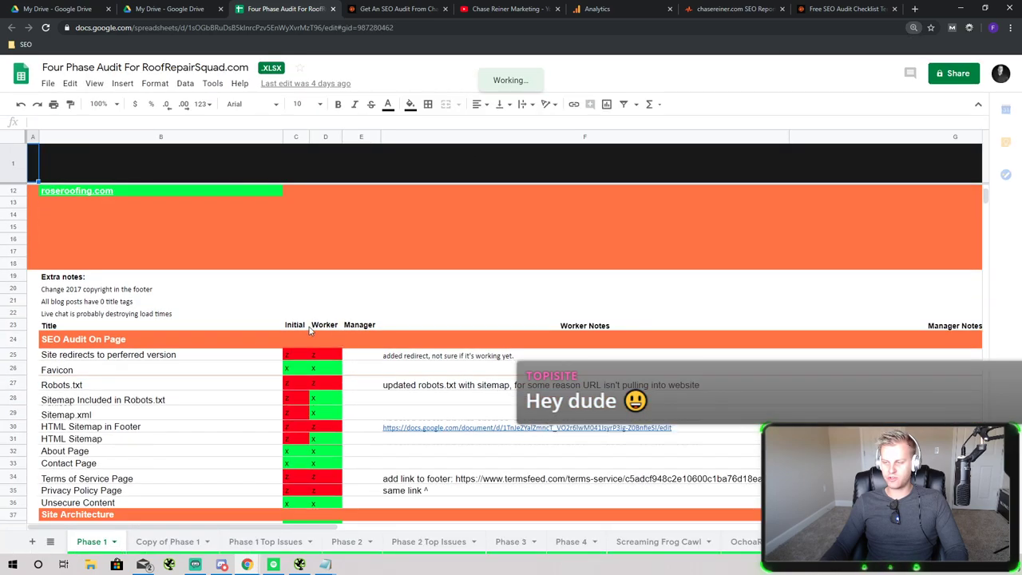
Show the Copy of Phase 1 sheet and highlight the issues marked z in column C
left_click(196, 541)
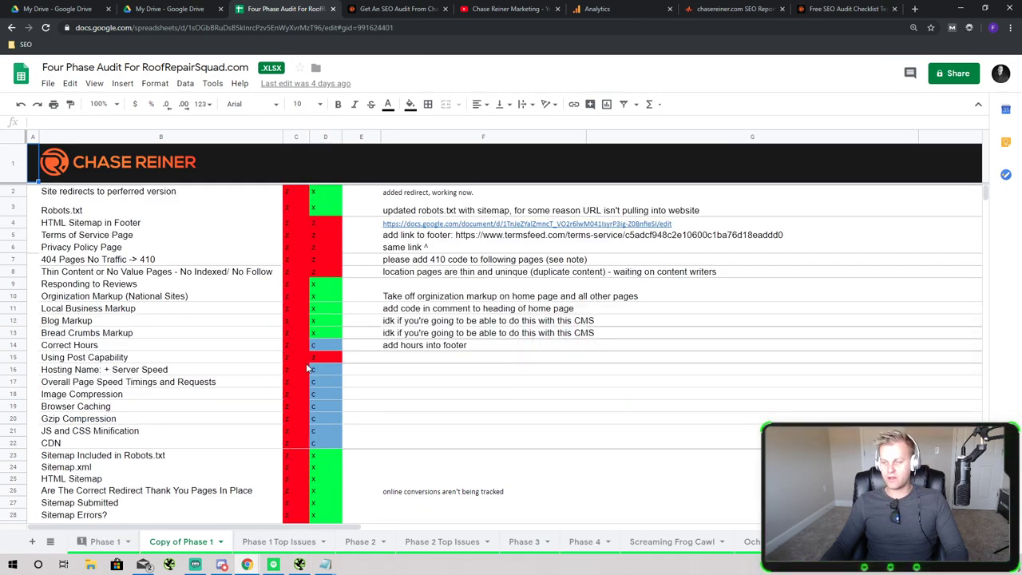
left_click(290, 192)
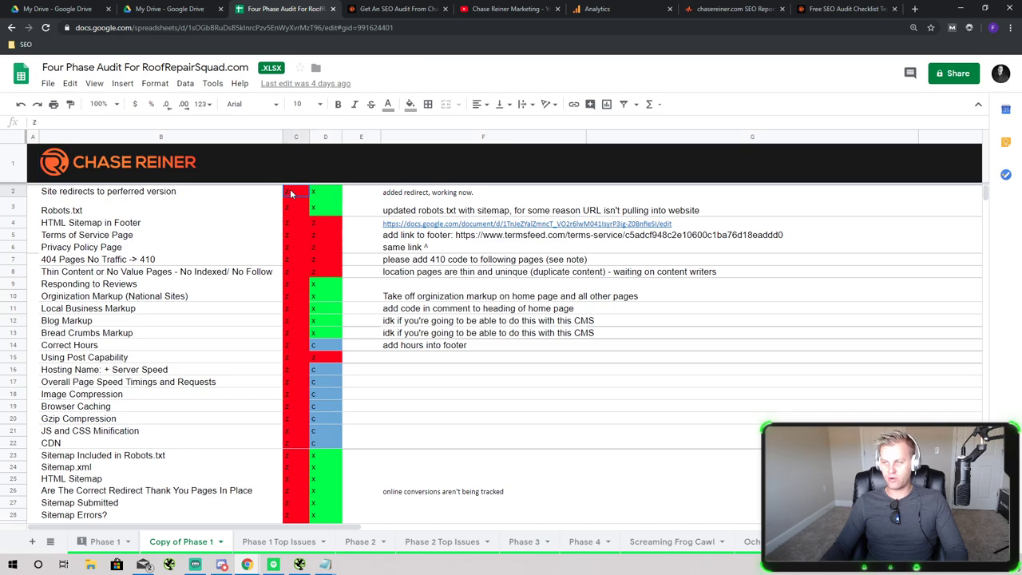
scroll(325, 447, "down", 1)
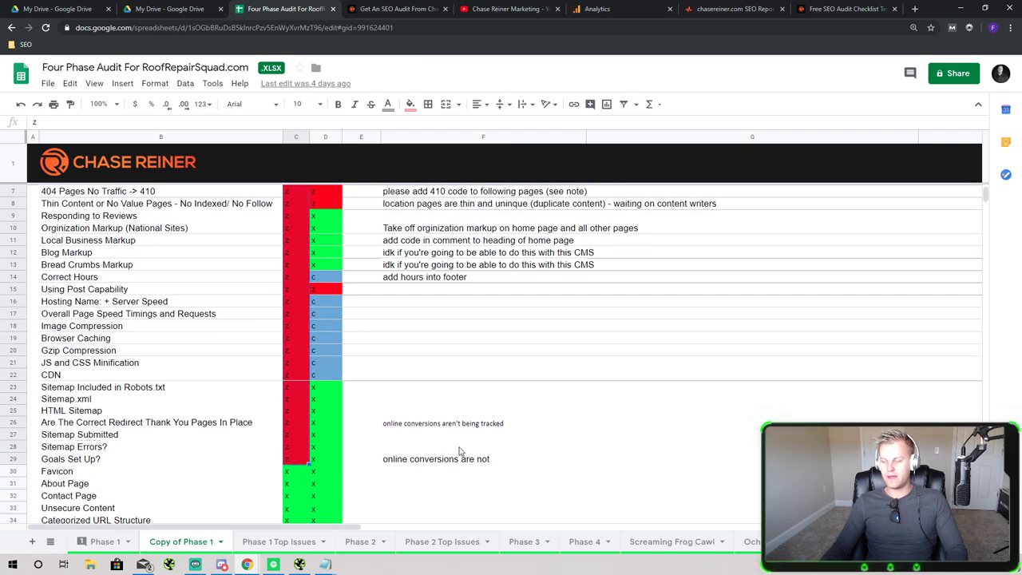
scroll(415, 392, "up", 1)
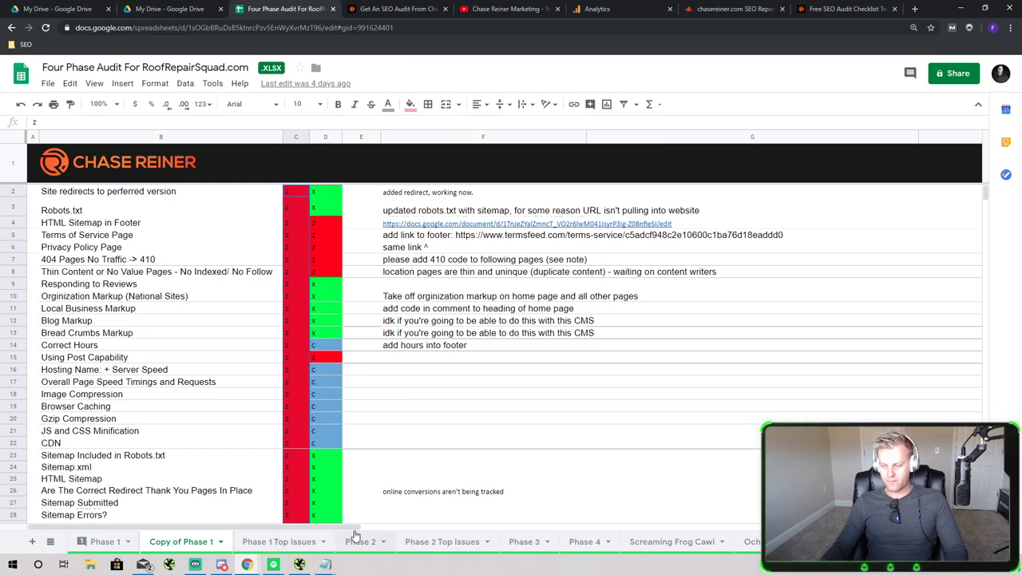
Highlight entries on the Phase 1 Top Issues sheet and switch to the Phase 2 sheet
left_click(313, 542)
left_click_drag(156, 158, 96, 213)
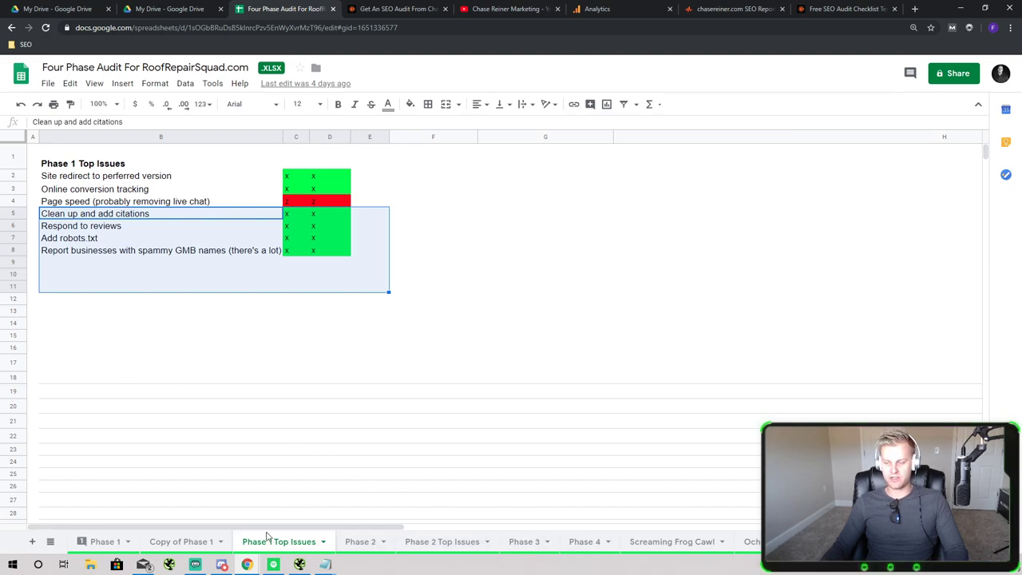
left_click(367, 545)
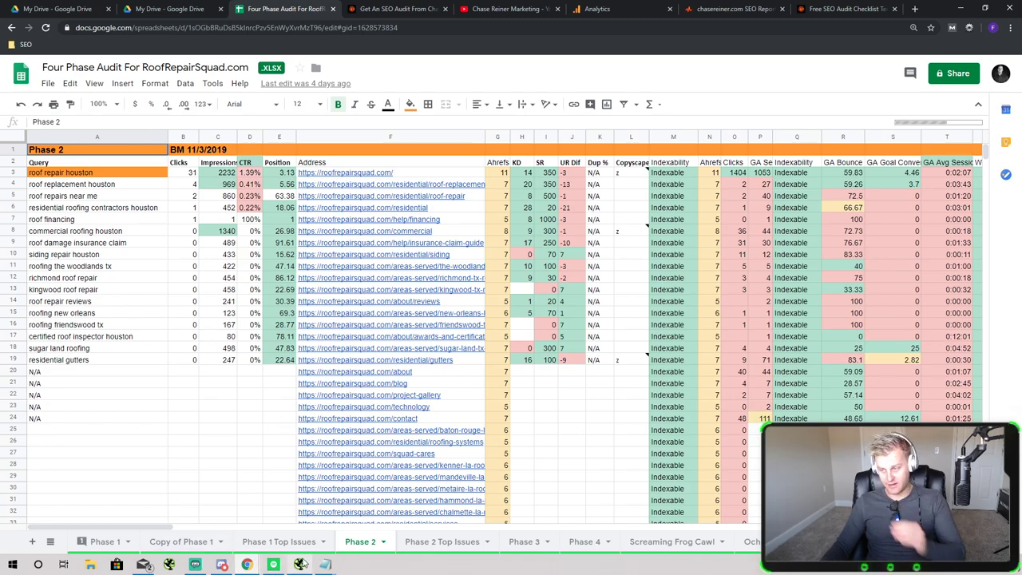
Switch to Screaming Frog SEO Spider, view the Ahrefs API access settings, and return to the audit workbook
left_click(299, 564)
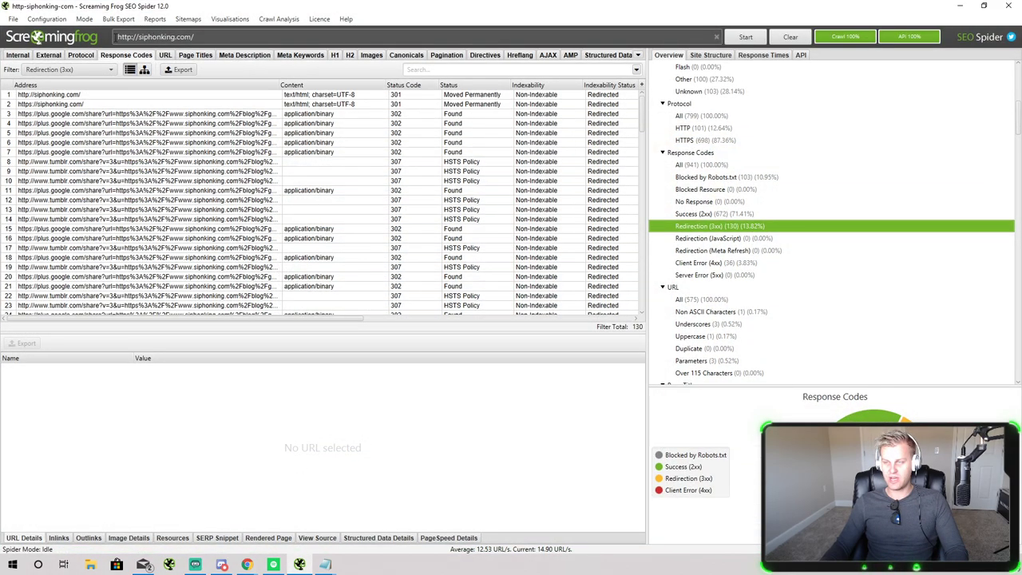
left_click(46, 18)
mouse_move(44, 180)
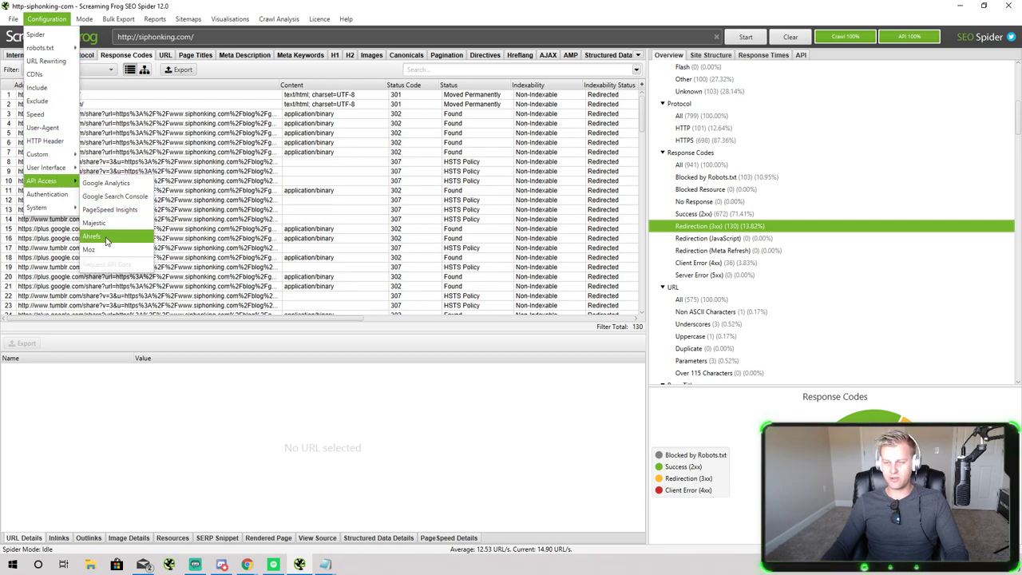
left_click(100, 237)
left_click(655, 444)
key("alt+Tab")
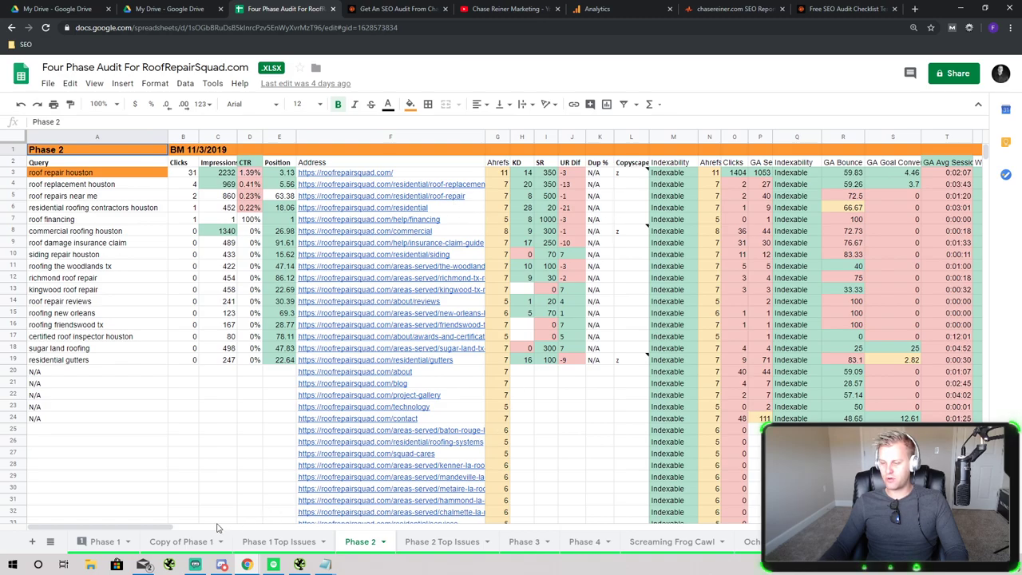
Enlarge the Phase 2 sheet and highlight the BM 11/3/2019 benchmark heading
mouse_move(124, 527)
left_mouse_down()
mouse_move(485, 529)
mouse_move(124, 527)
left_mouse_up()
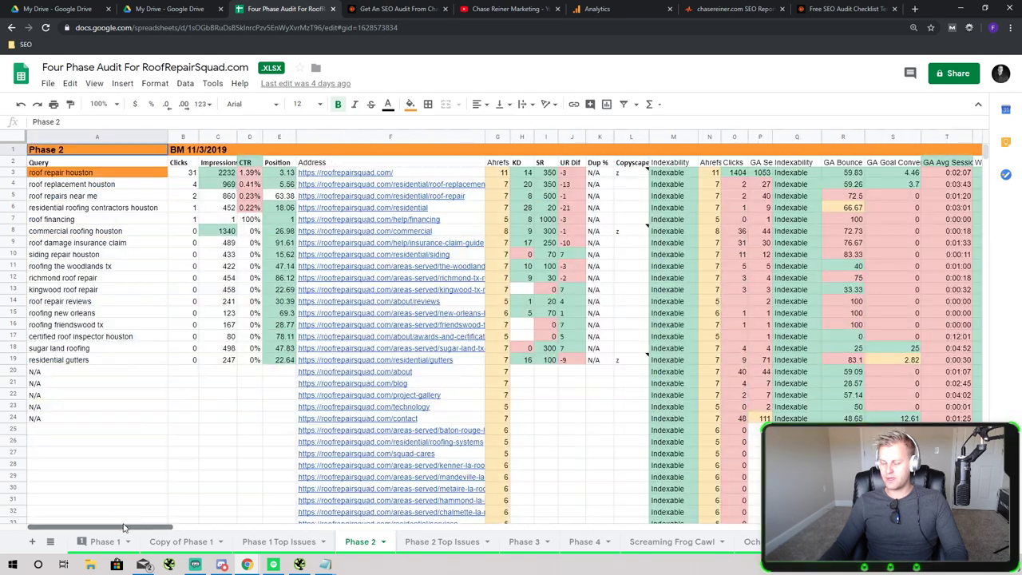
left_click(80, 173)
key("ctrl+plus")
key("ctrl+plus")
key("ctrl+plus")
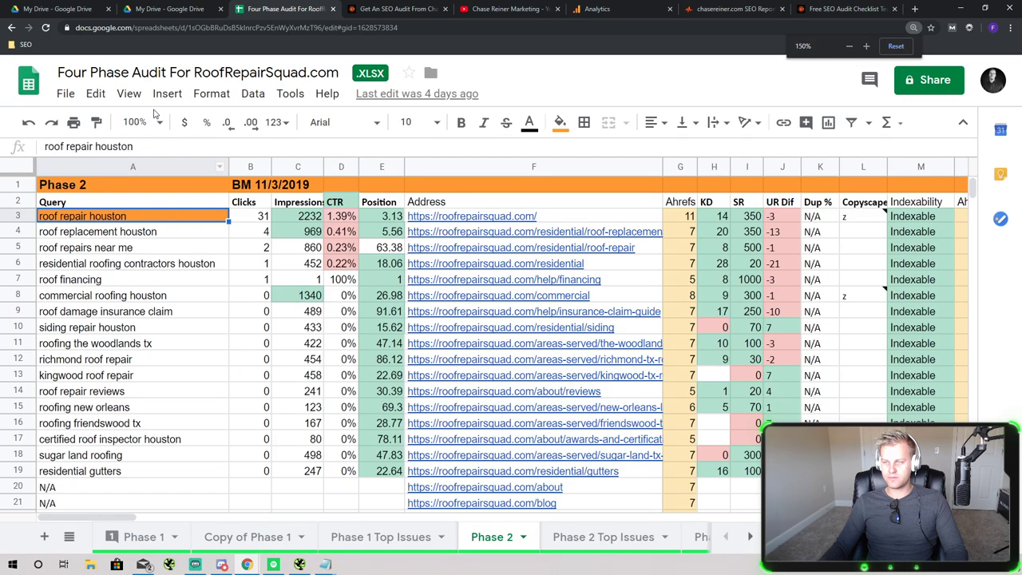
left_click(311, 204)
double_click(310, 205)
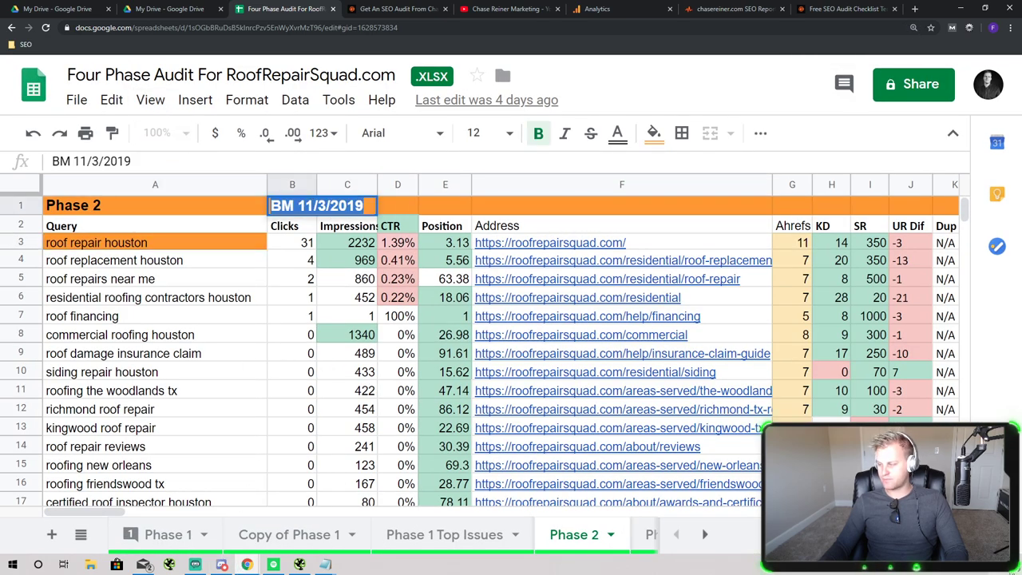
Switch to Spotify, go to its search, and return to the Phase 2 sheet
left_click(273, 565)
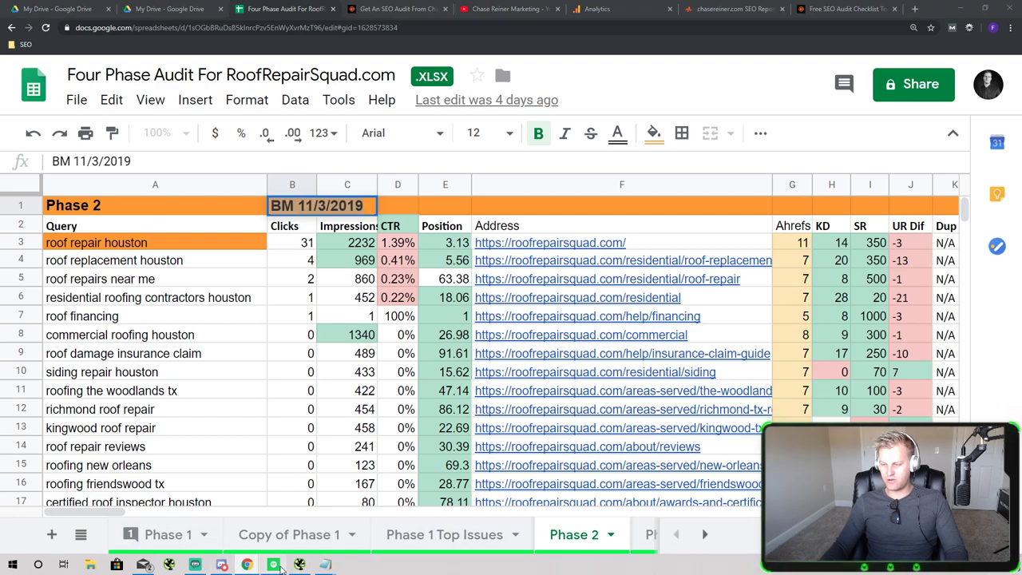
left_click_drag(286, 1, 286, 59)
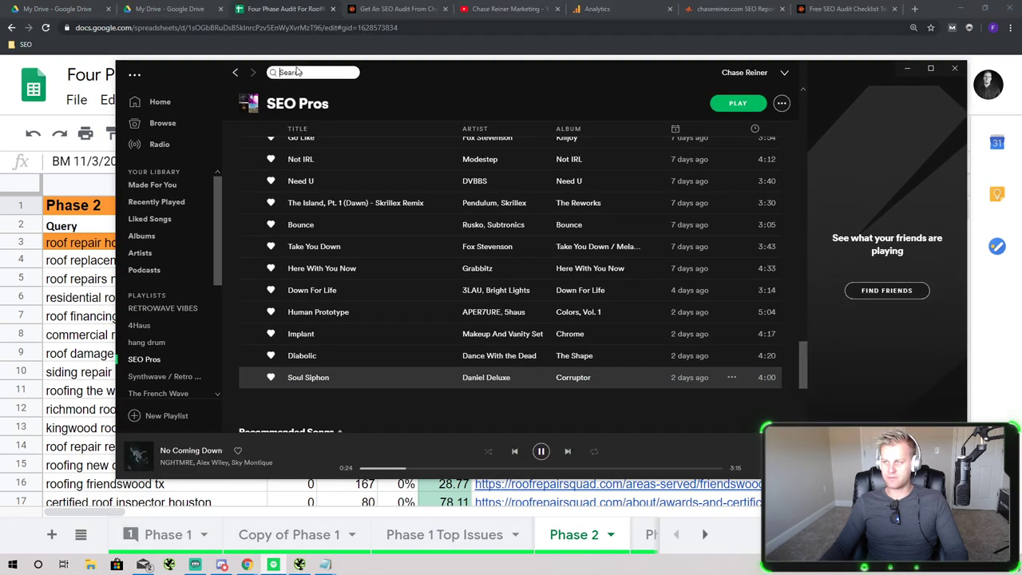
left_click(297, 72)
left_click(273, 565)
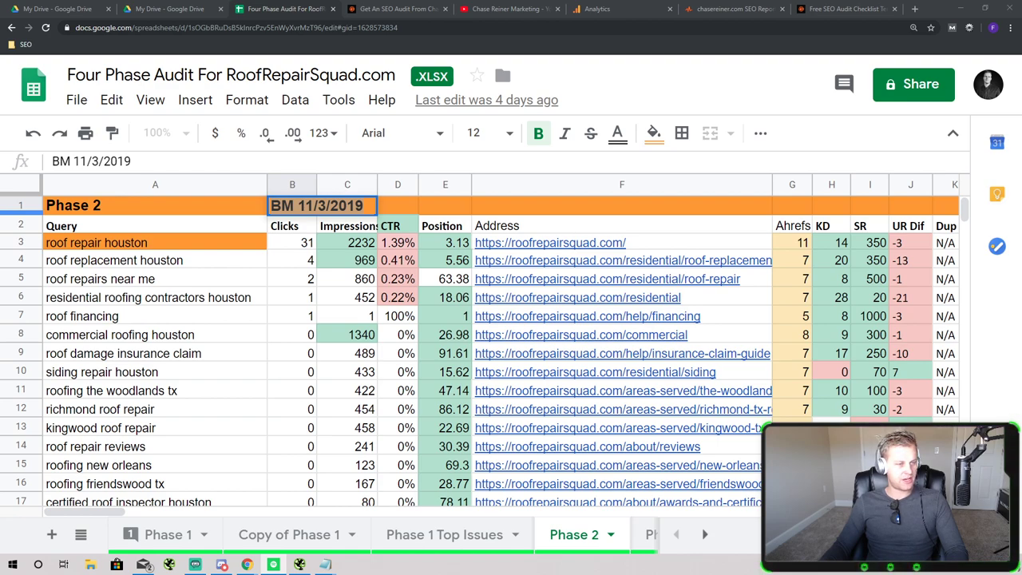
key("alt+Tab")
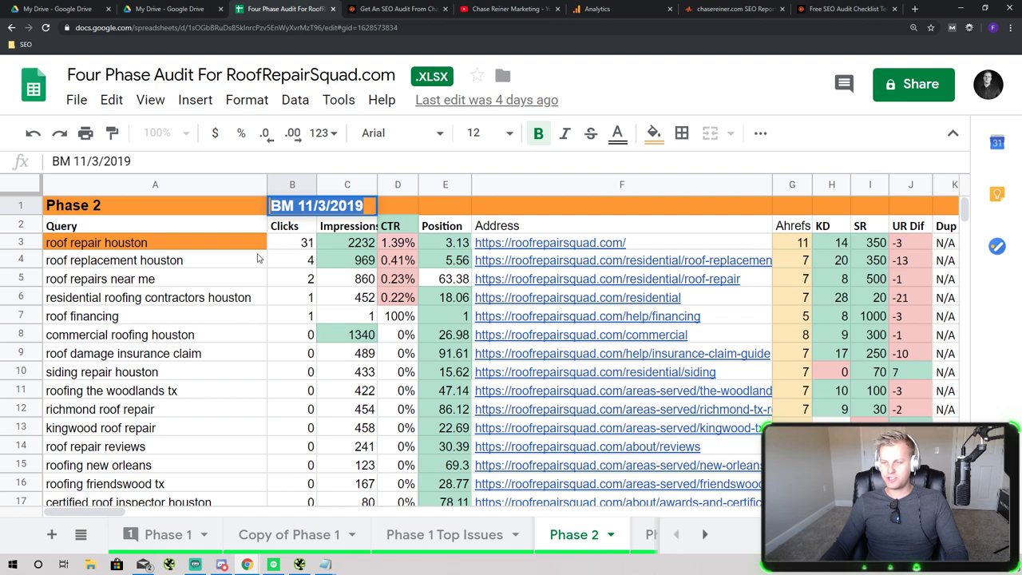
Highlight the roof repair houston row on the Phase 2 sheet and look across its keyword and analytics columns
left_click(659, 248)
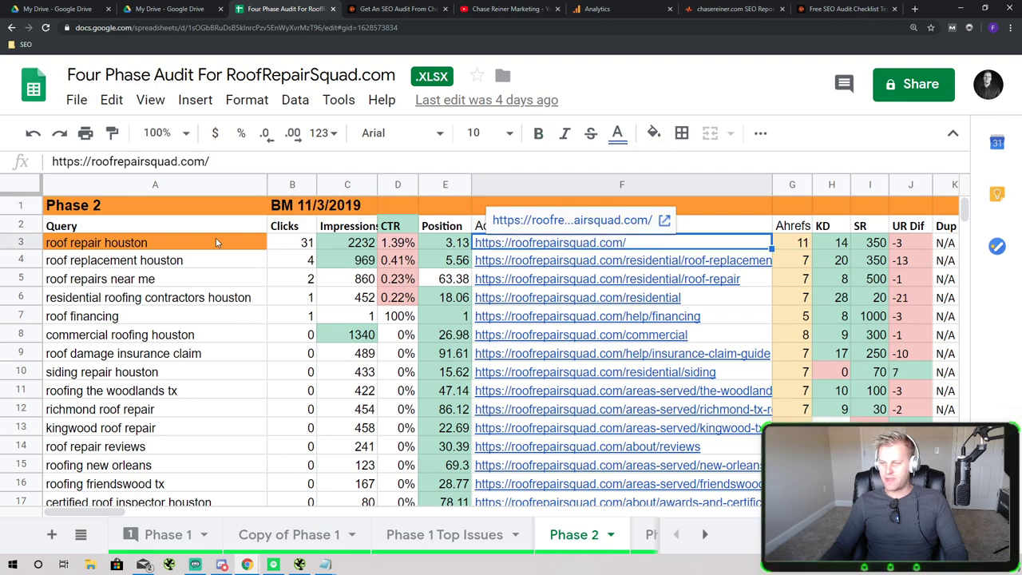
left_click(126, 245)
left_click(17, 245)
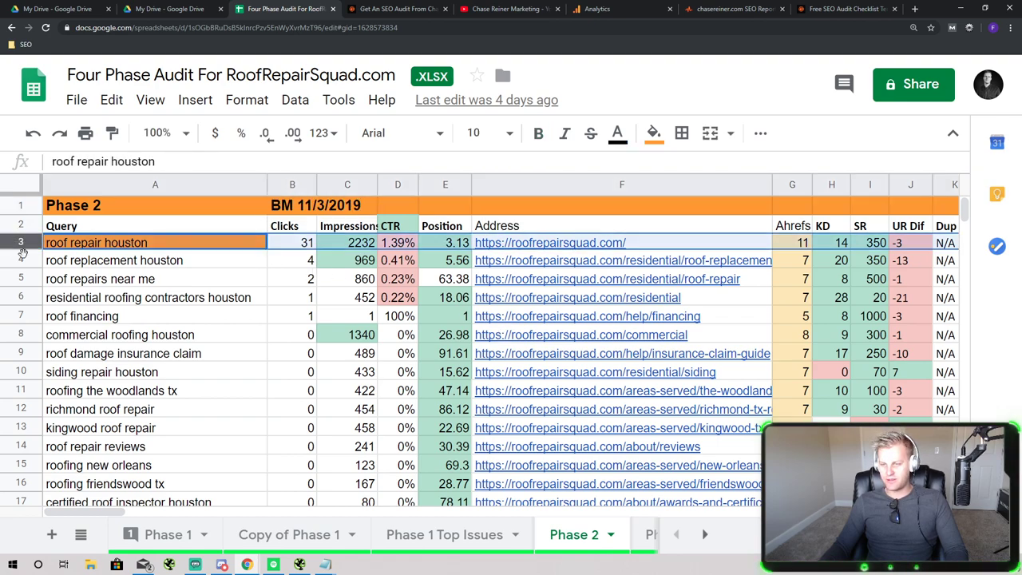
left_click_drag(116, 512, 148, 513)
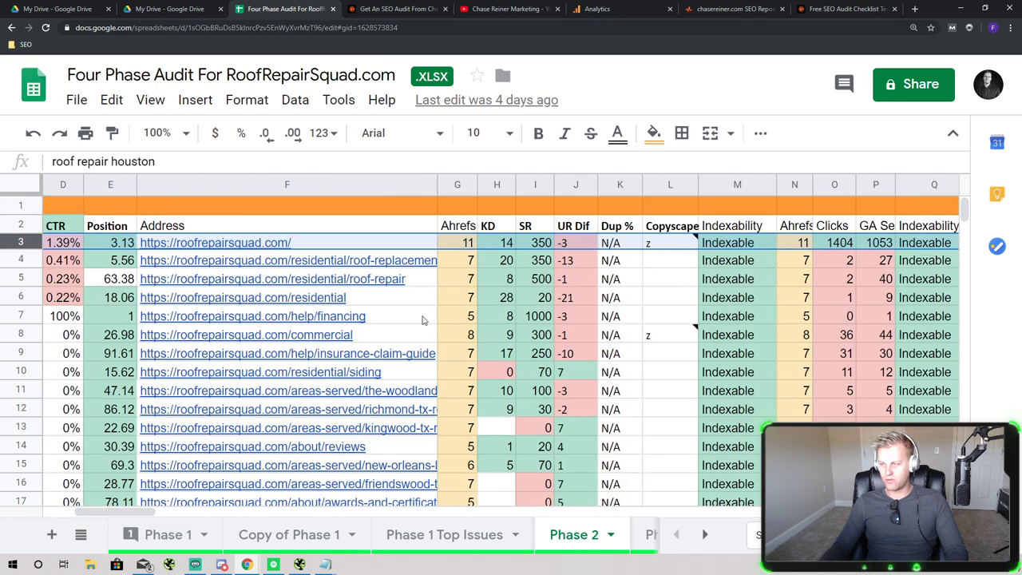
left_click_drag(156, 512, 181, 514)
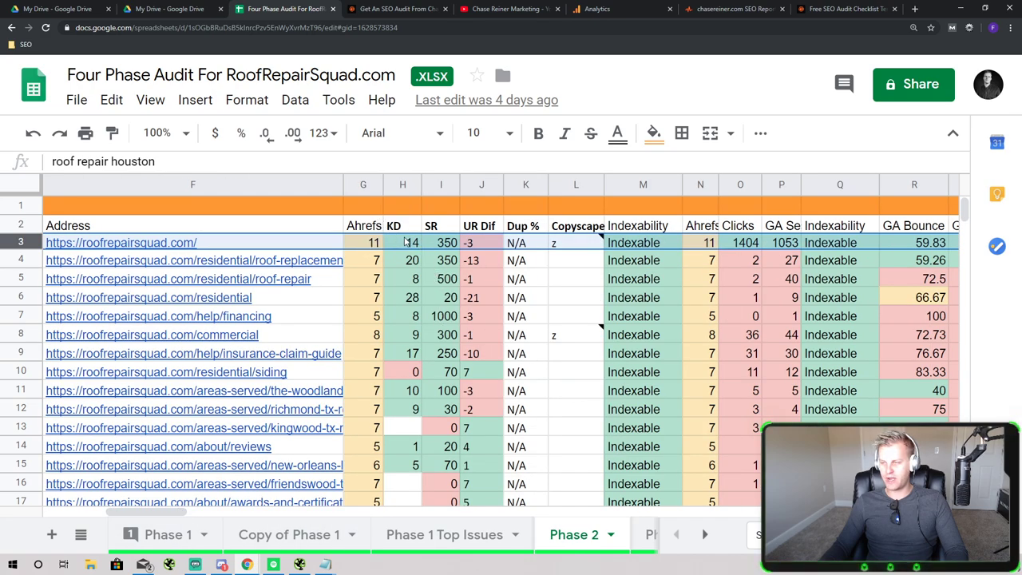
left_click_drag(183, 515, 189, 513)
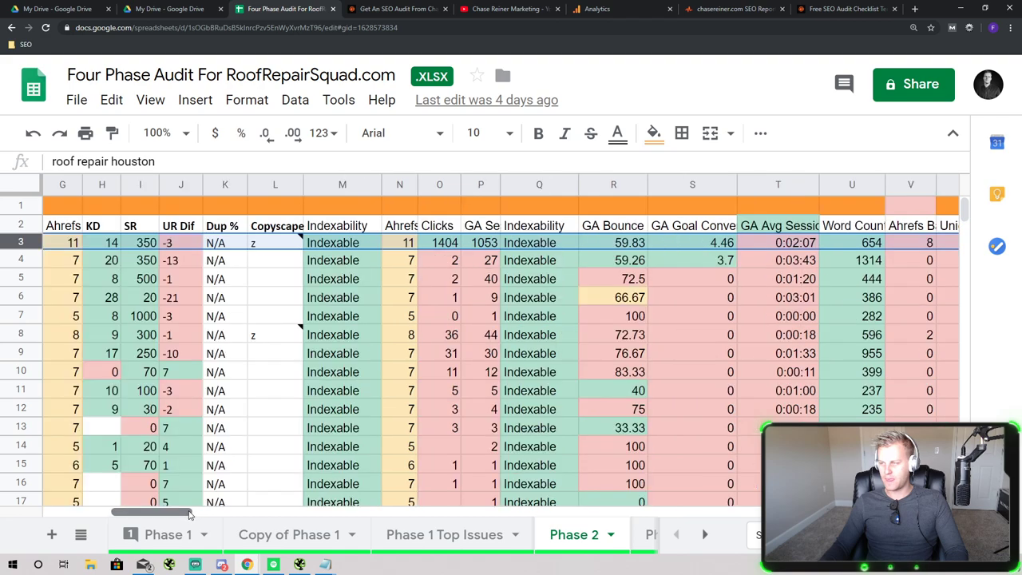
Inspect the homepage's Dup % cell and the Copyscape cells in rows 3 and 8
mouse_move(282, 249)
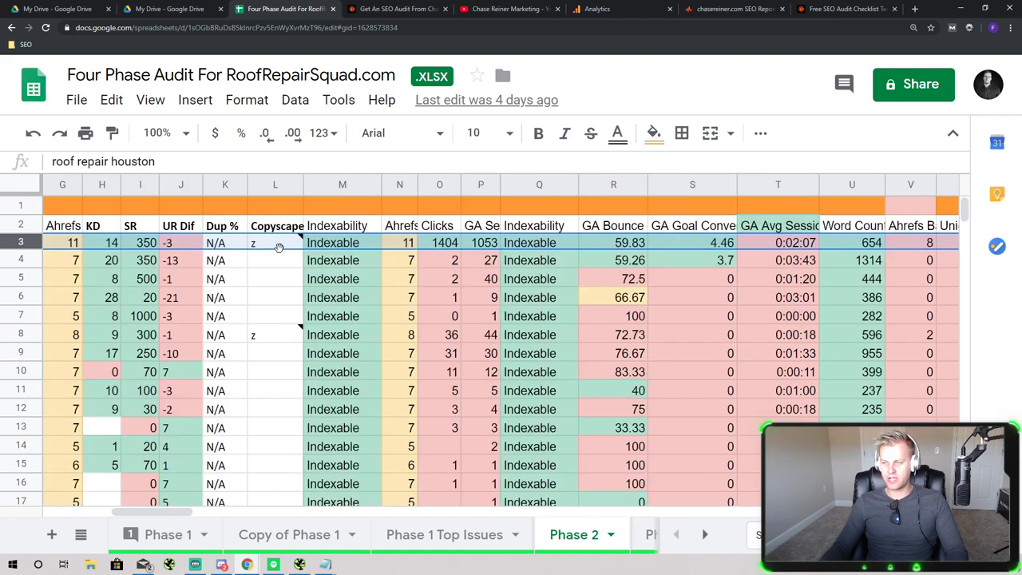
left_click(228, 249)
key("Right")
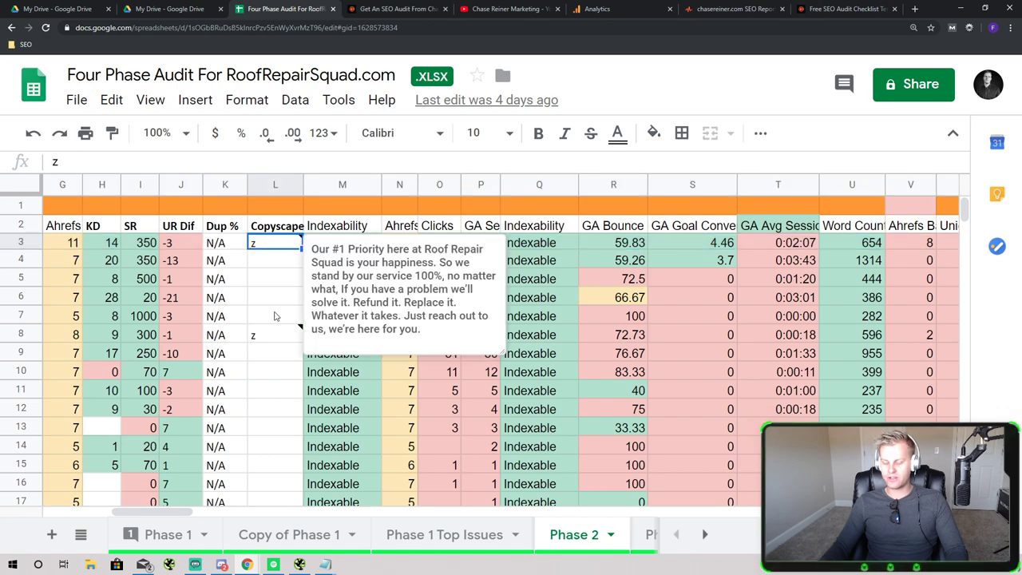
key("ctrl+Down")
left_click(237, 248)
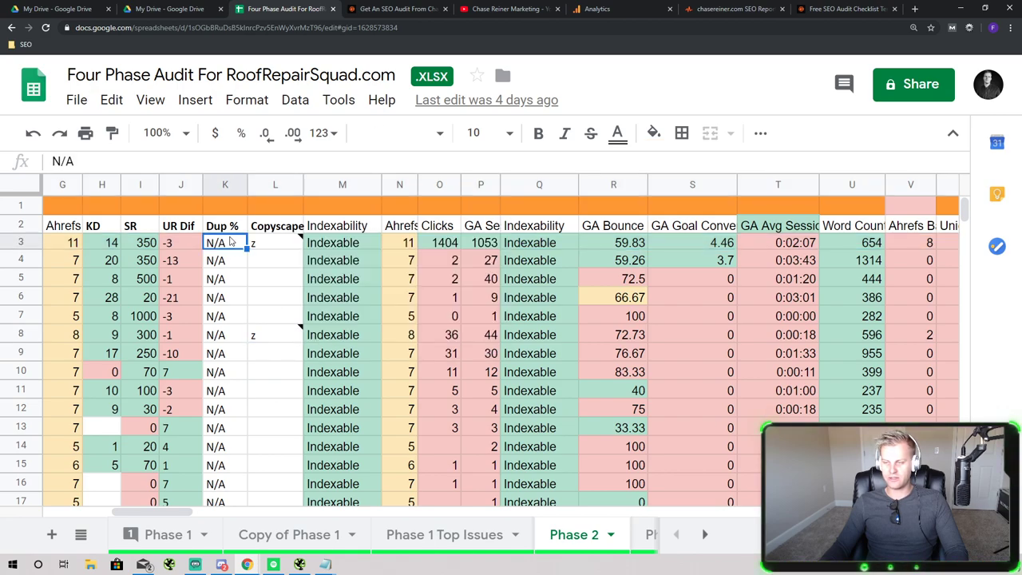
key("Up")
left_click(241, 246)
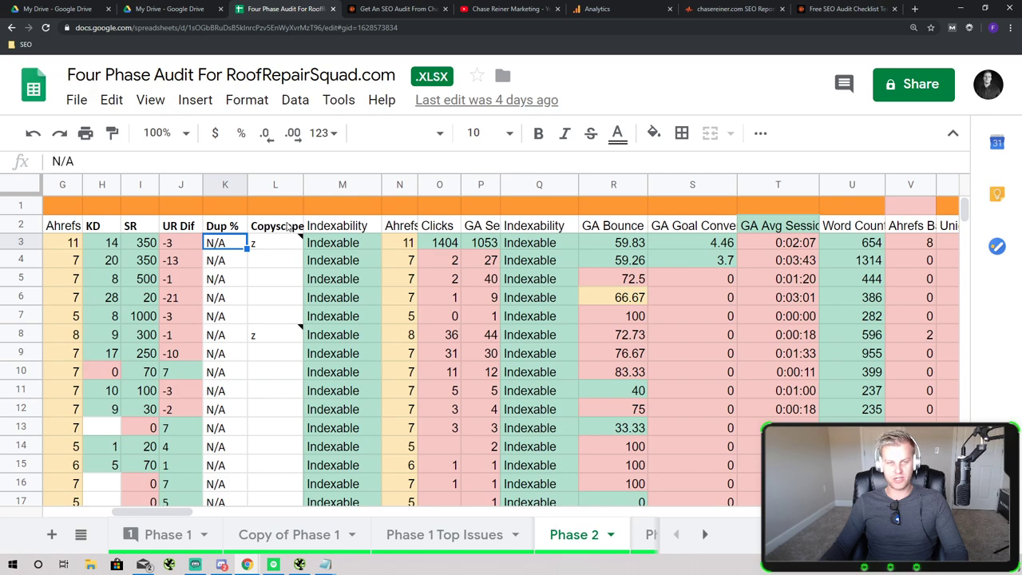
left_click(289, 226)
left_click(287, 248)
left_click(277, 339)
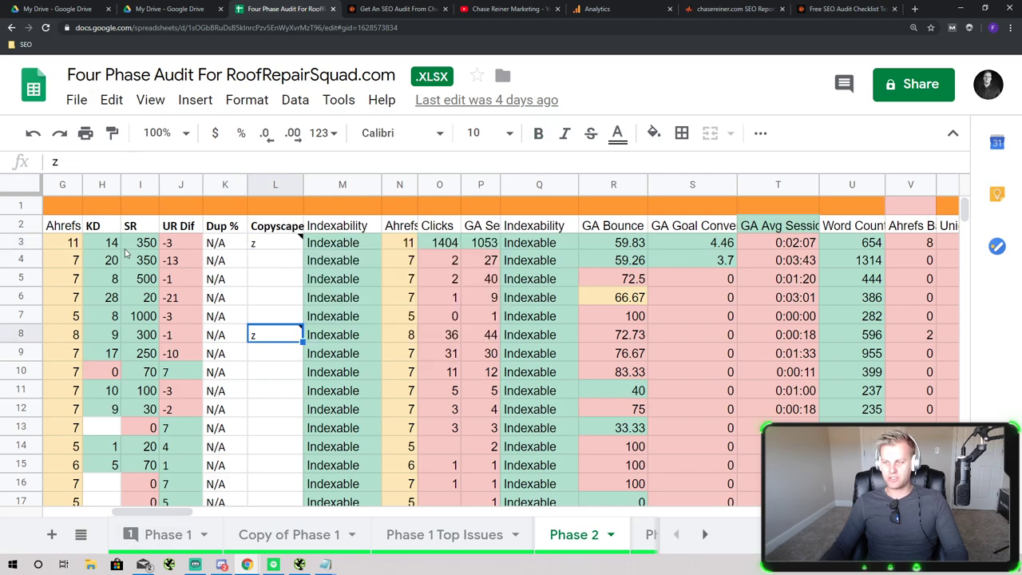
Highlight the whole homepage row again and bring its Address column into view
left_click(16, 231)
left_click(17, 240)
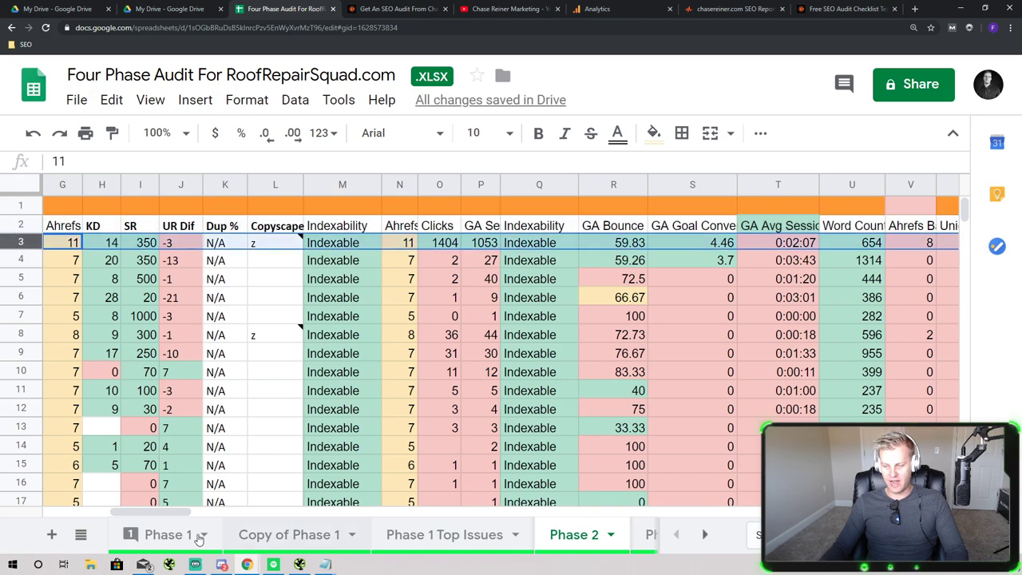
left_click_drag(177, 515, 169, 515)
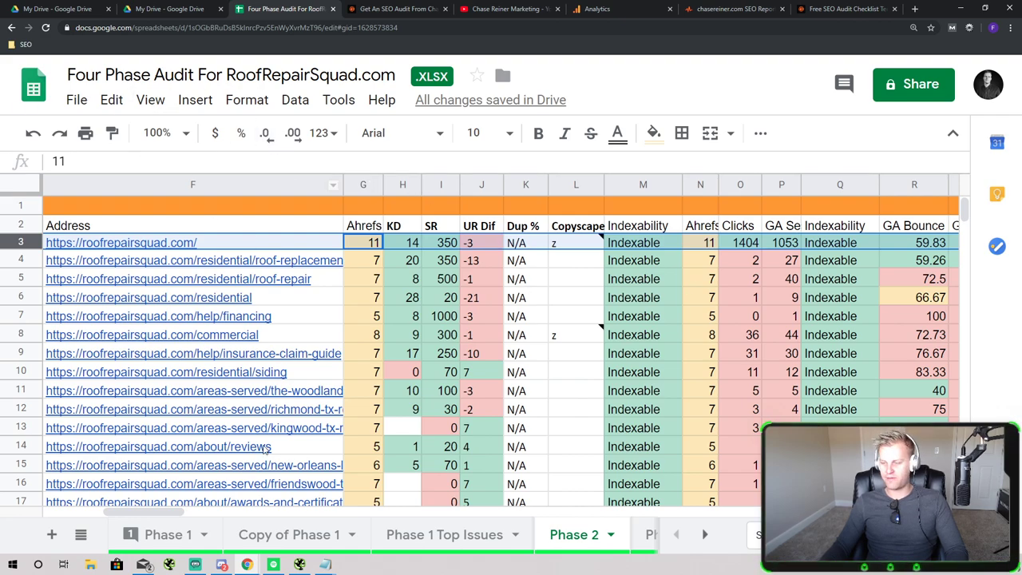
left_click(167, 503)
Point out the homepage's GA Bounce Rate, goal conversion, average session and Word Count values in row 3
left_click_drag(172, 511, 193, 511)
left_click(519, 229)
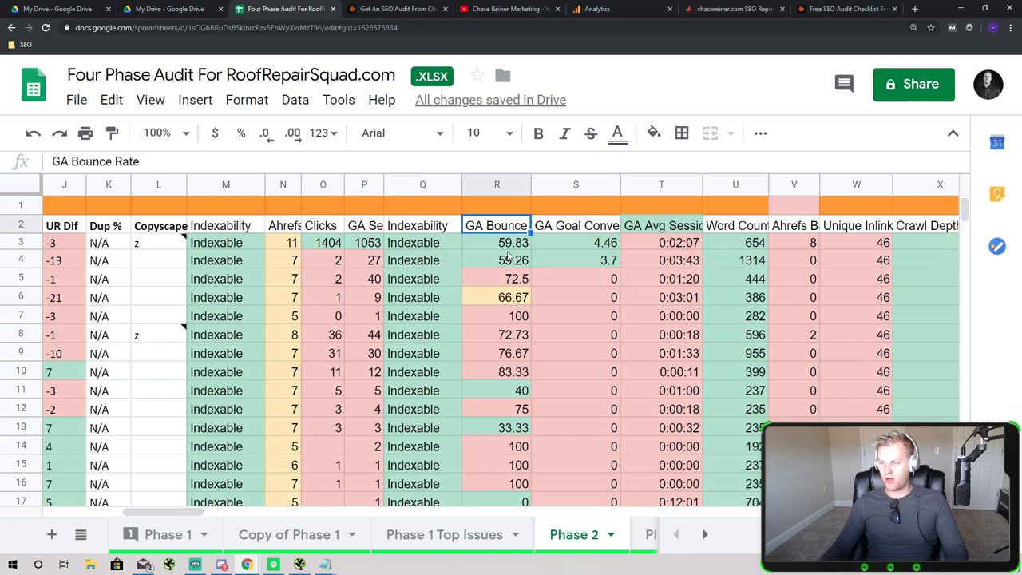
key("Down")
scroll(254, 482, "right", 3)
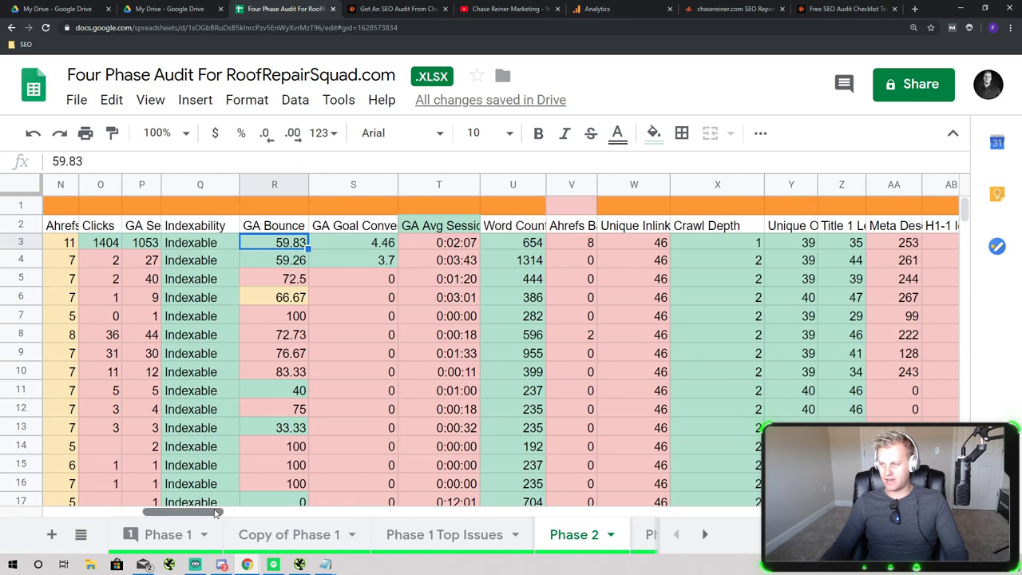
key("Right")
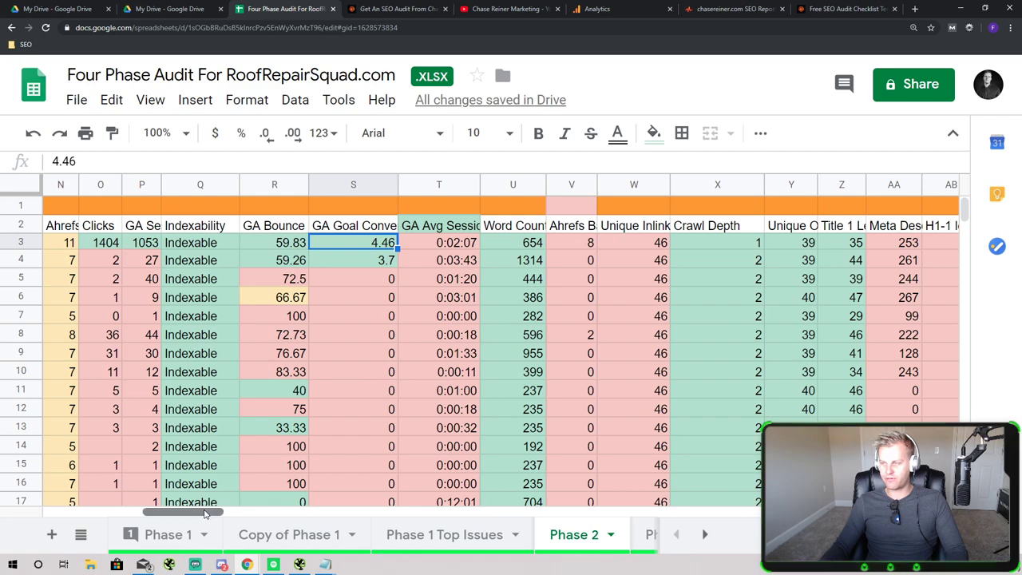
left_click_drag(183, 511, 188, 512)
key("Right")
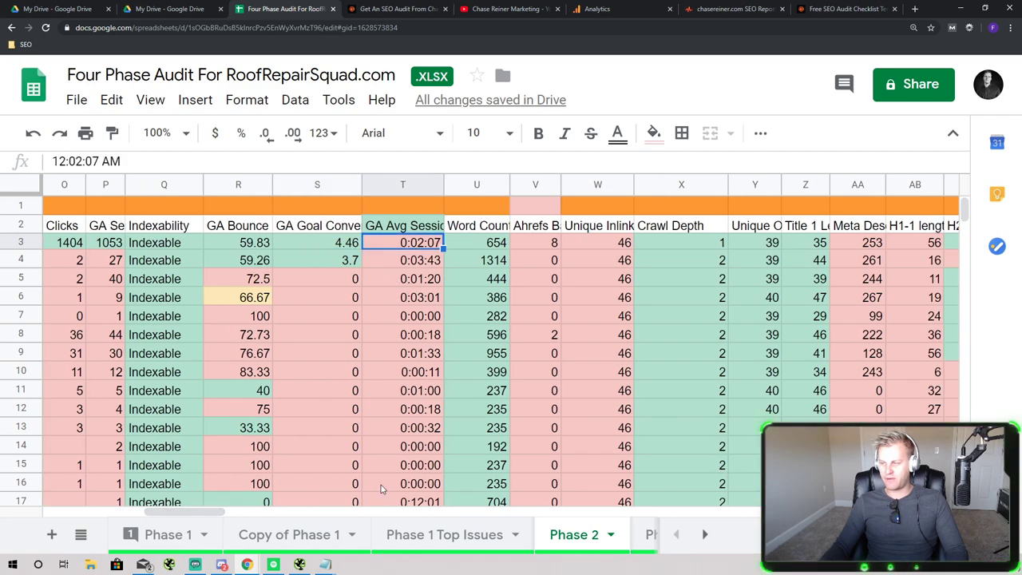
key("Right")
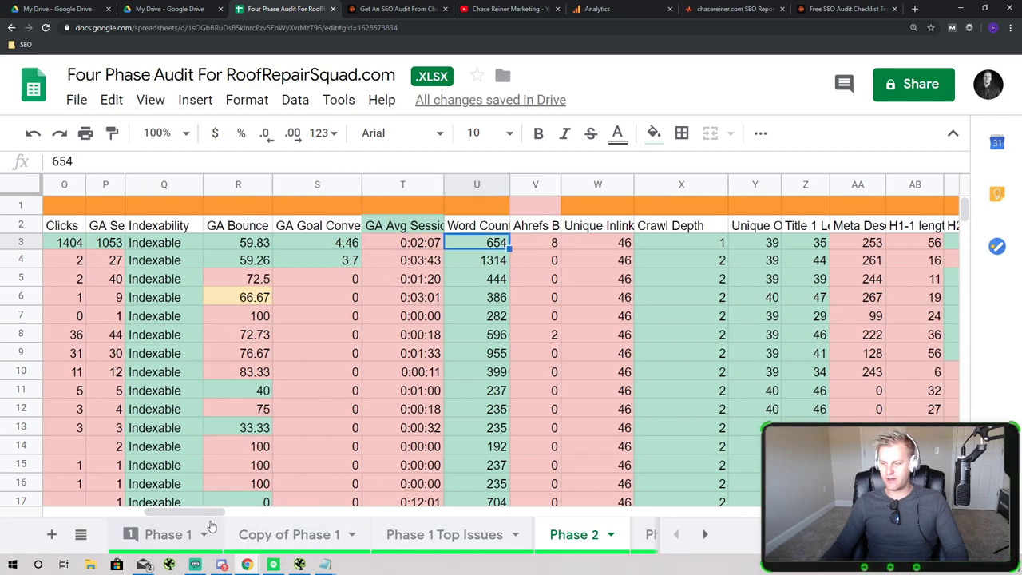
Highlight the Word Count column values, and point out the Unique Inlinks, Crawl Depth, H2-1 length and Status Code cells
left_click_drag(214, 513, 225, 513)
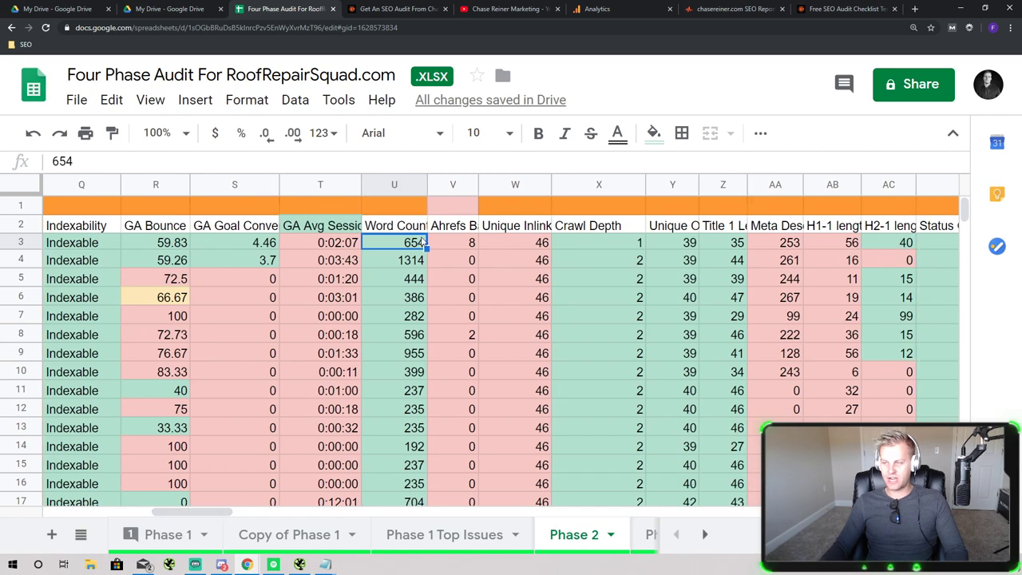
left_click(411, 426, "shift")
left_click_drag(226, 516, 236, 518)
left_click(431, 249)
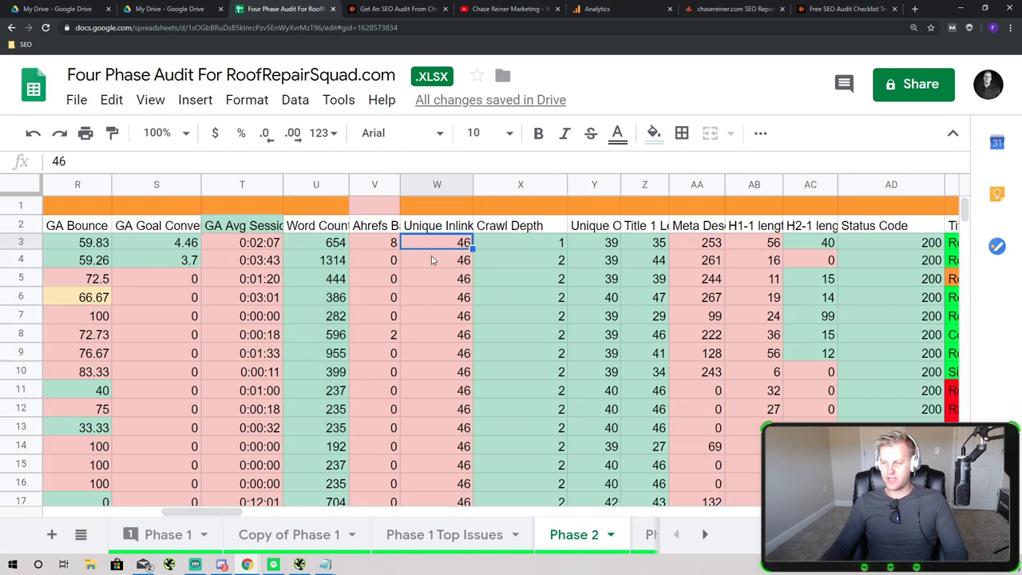
left_click(524, 248)
left_click(808, 265)
left_click(929, 264)
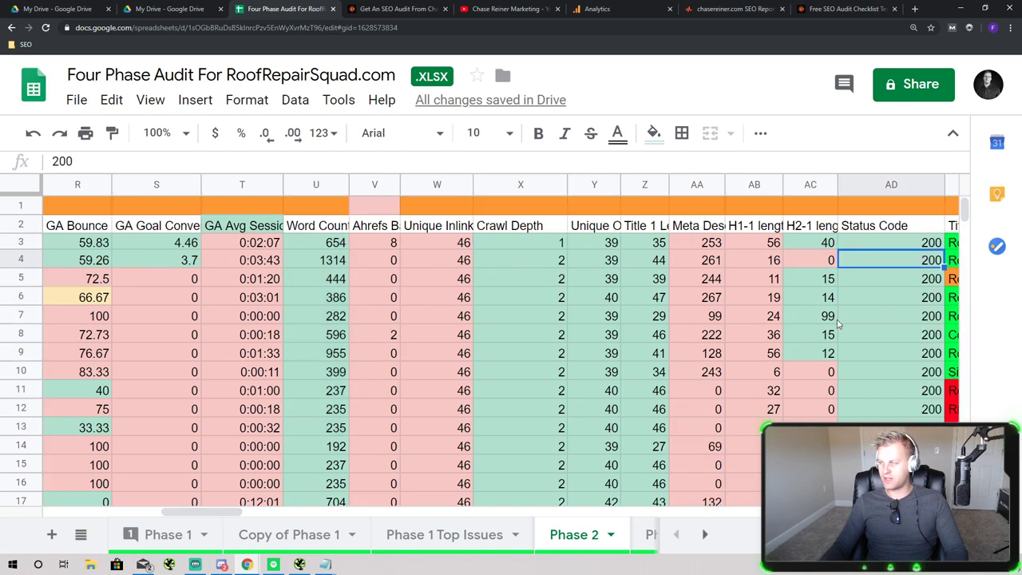
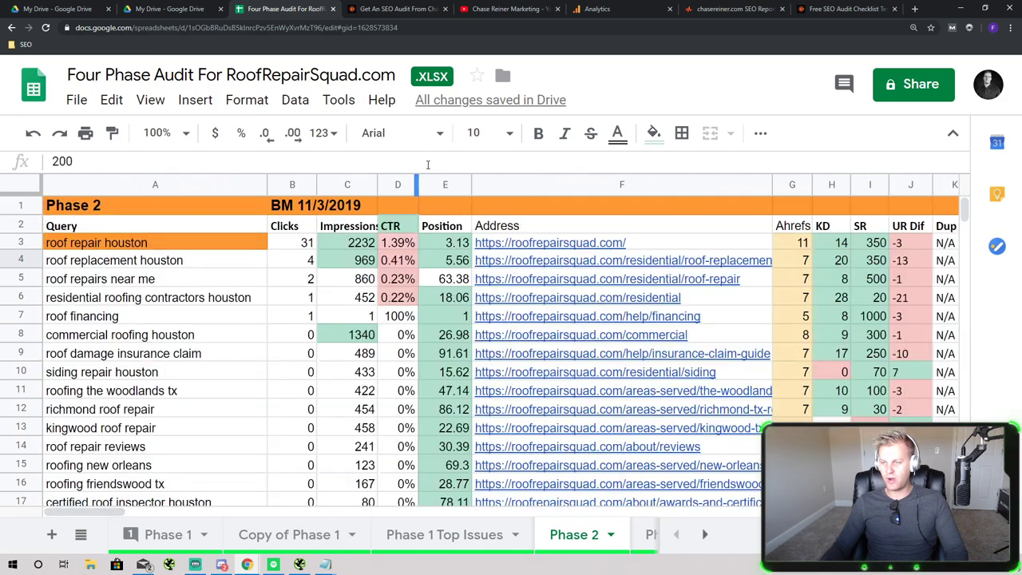
Highlight the roof repair houston row, and select the first issue about internal linking on the Phase 2 Top Issues sheet
scroll(324, 185, "down", 1)
scroll(323, 185, "up", 1)
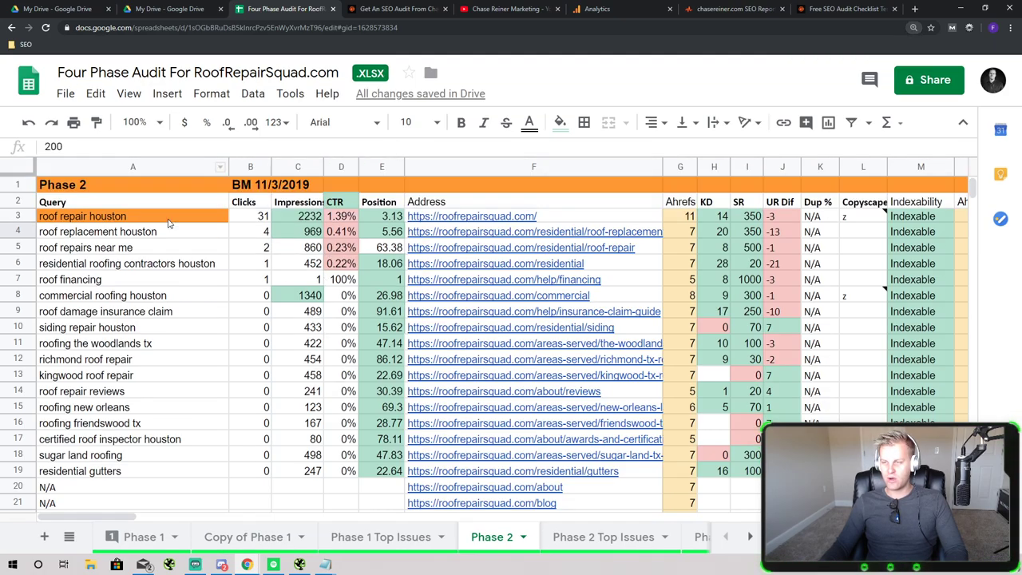
left_click(19, 216)
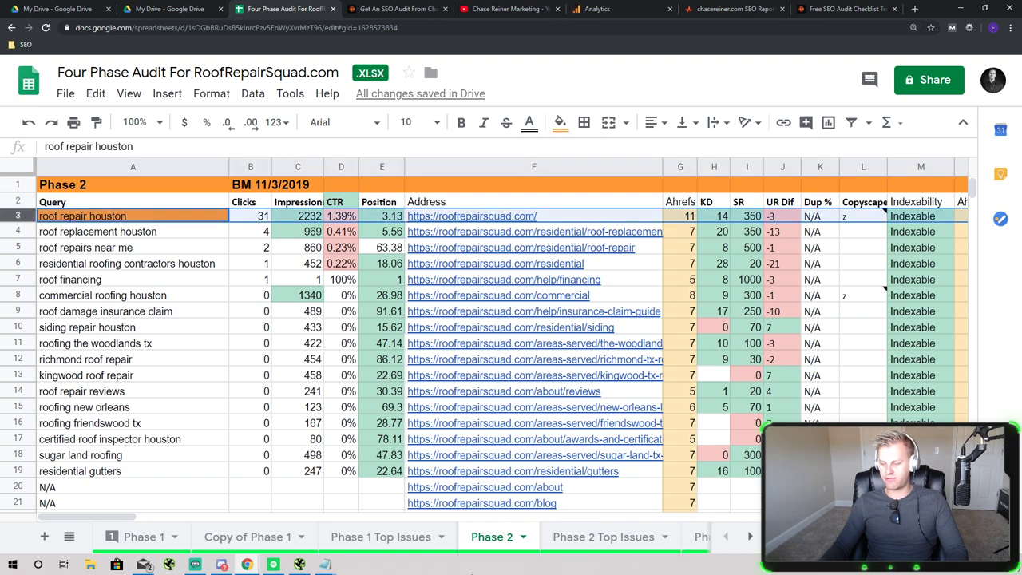
left_click(603, 537)
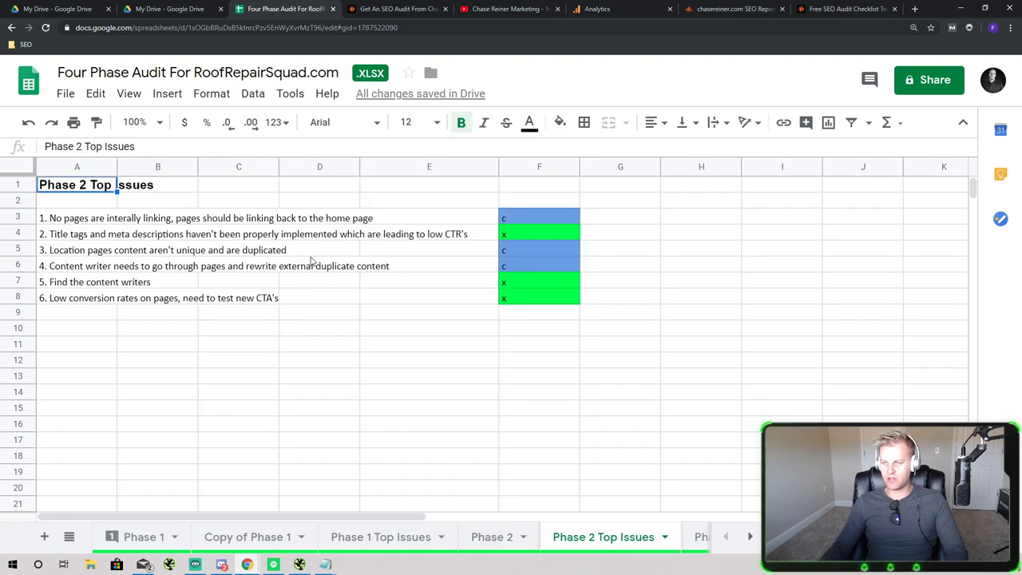
left_click(69, 214)
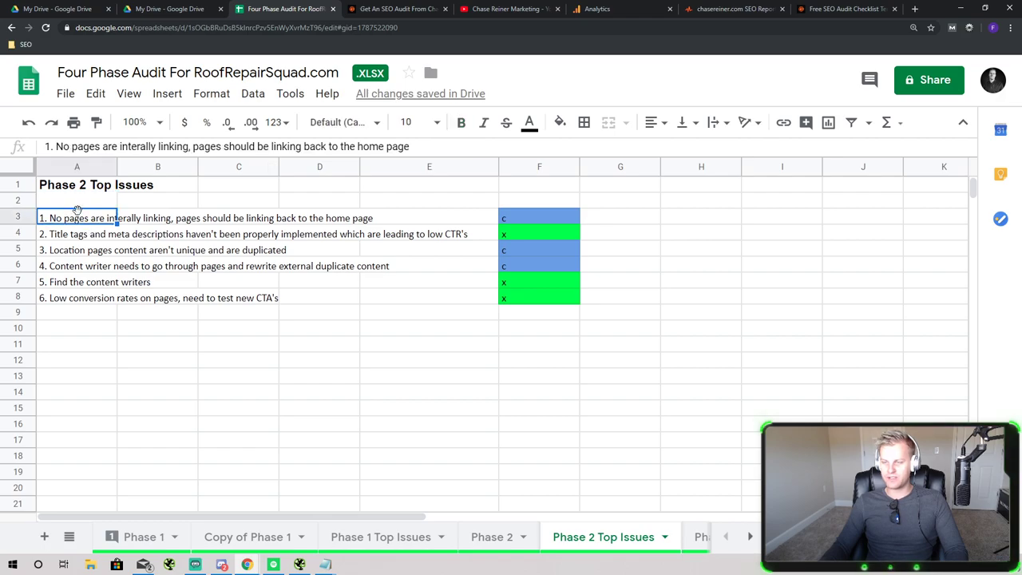
Return to the Phase 2 sheet and highlight the Unique Inlinks values from row 3 down to row 17
left_click(492, 537)
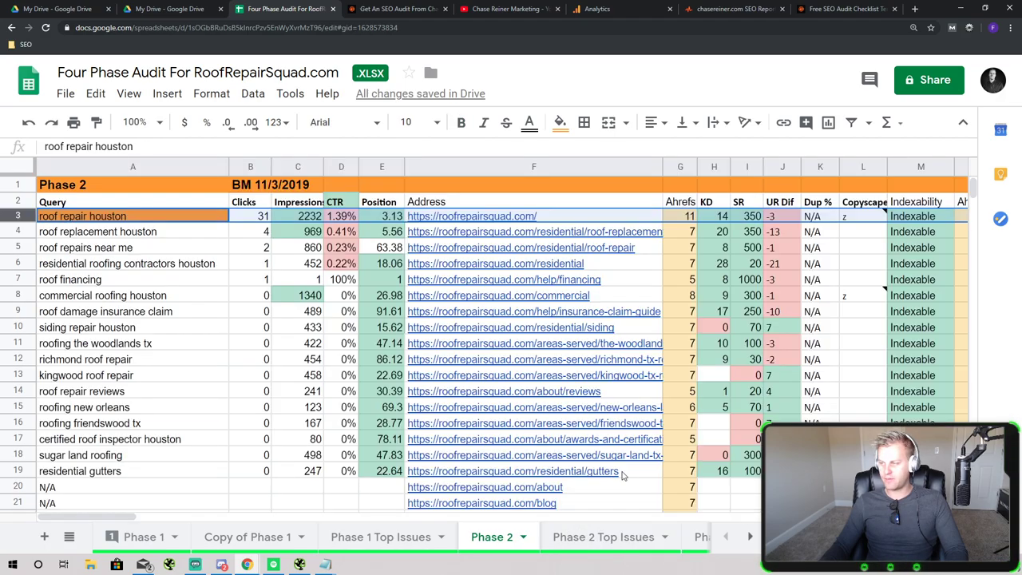
left_click(746, 279)
scroll(839, 279, "right", 4)
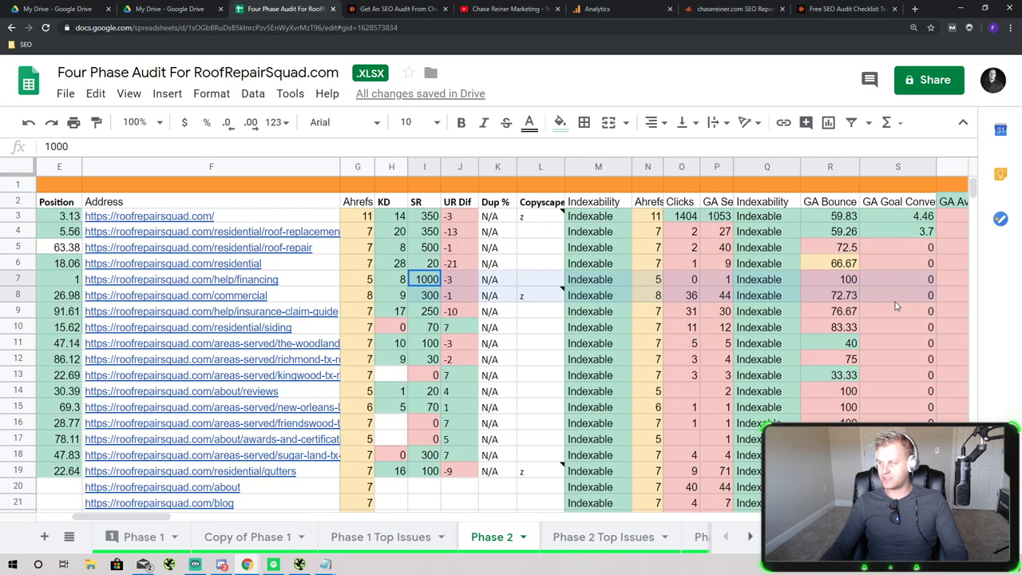
left_click(931, 279)
left_click(830, 232)
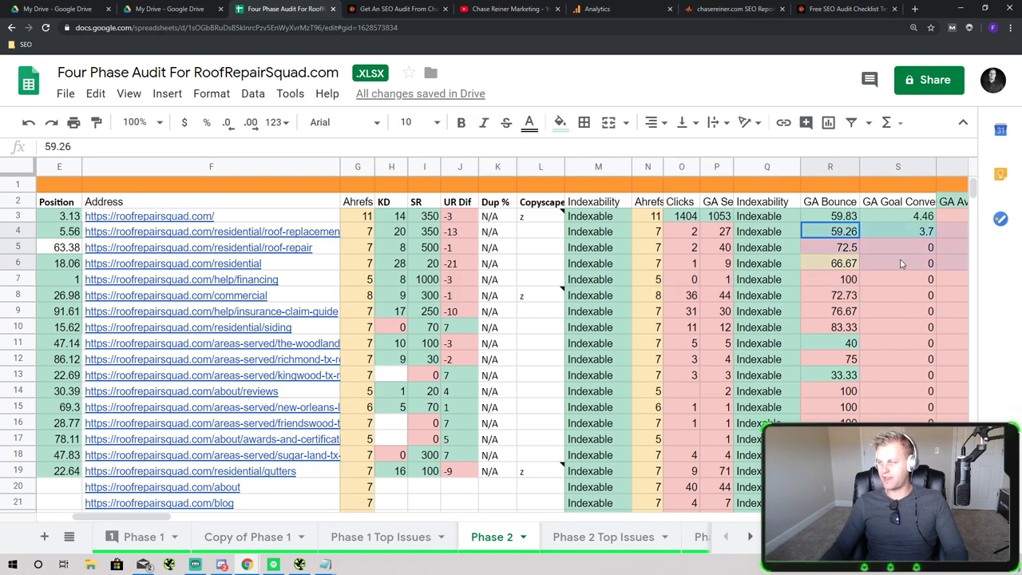
scroll(852, 267, "right", 4)
left_click(852, 266)
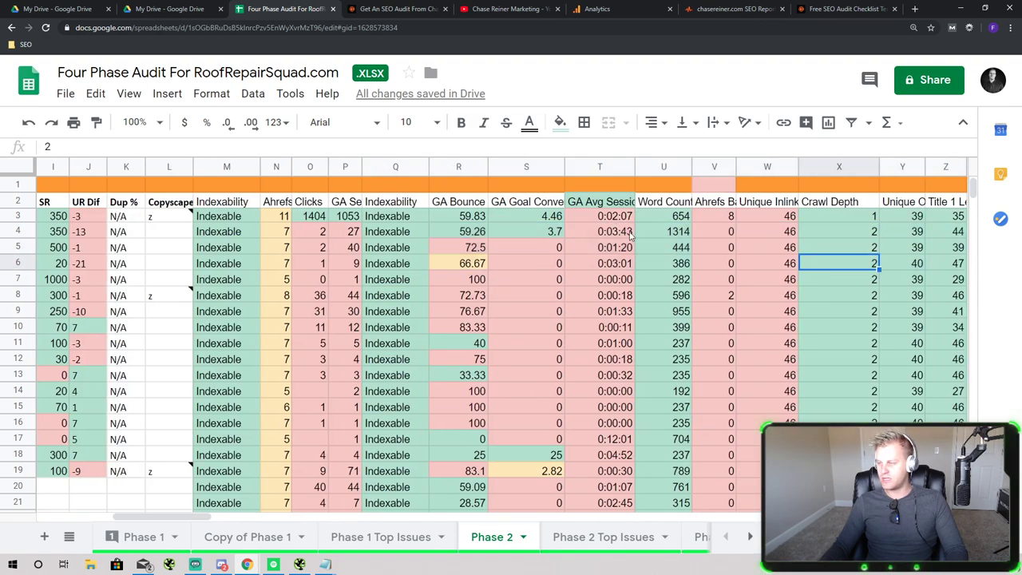
mouse_move(749, 216)
left_mouse_down()
mouse_move(778, 351)
mouse_move(767, 438)
left_mouse_up()
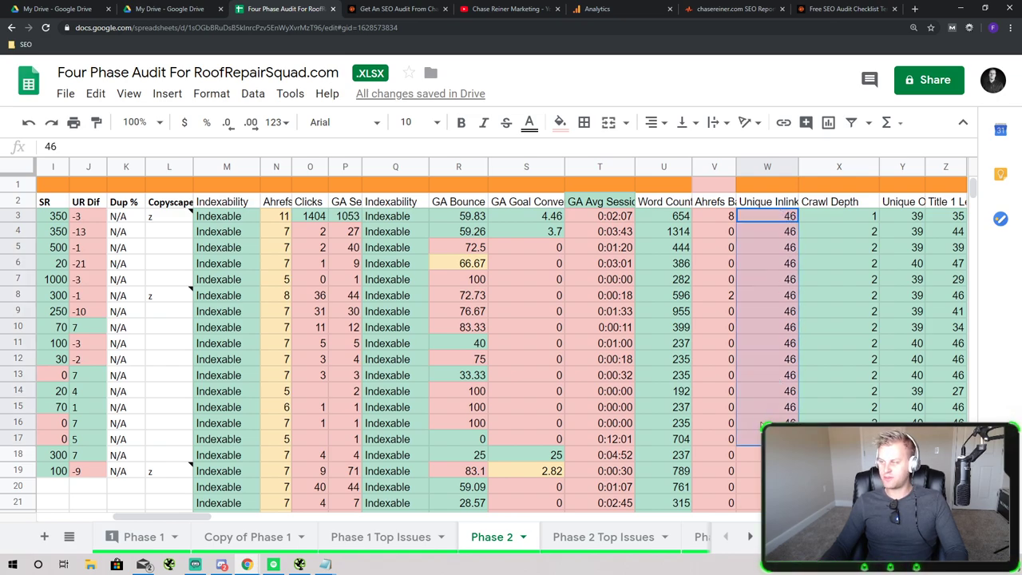
Copy the roof repair houston query from the first data row of the Phase 2 sheet
left_click_drag(120, 516, 44, 514)
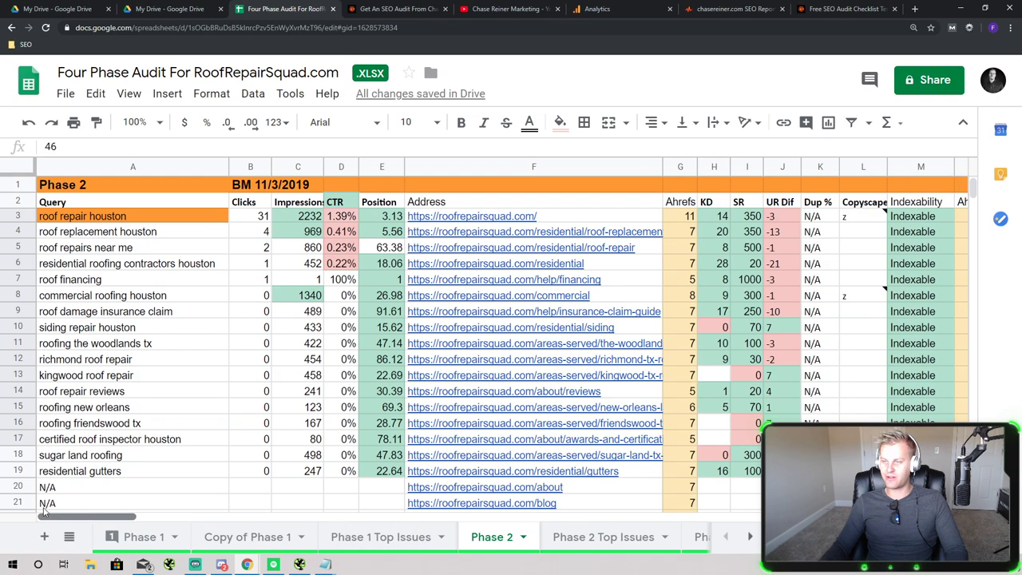
left_click(140, 217)
key("ctrl+c")
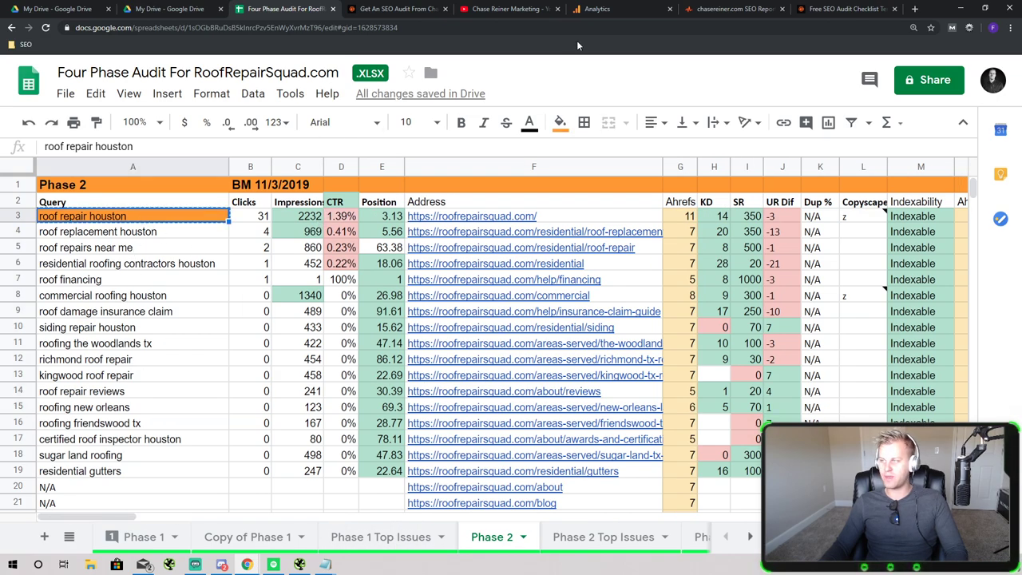
Switch to Screaming Frog SEO Spider and show the Address column of the crawl's internal HTML pages
left_click(308, 566)
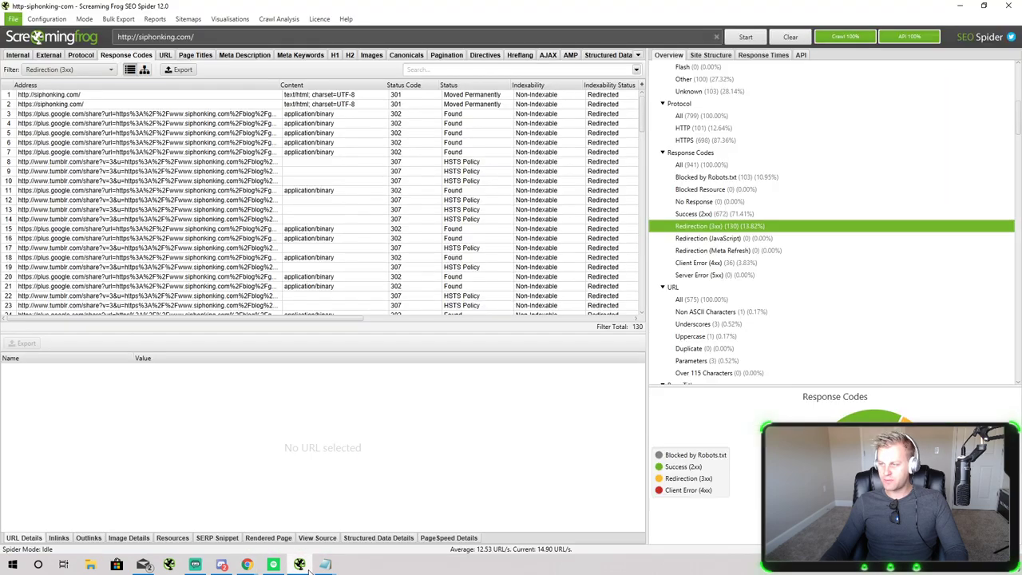
left_click(68, 69)
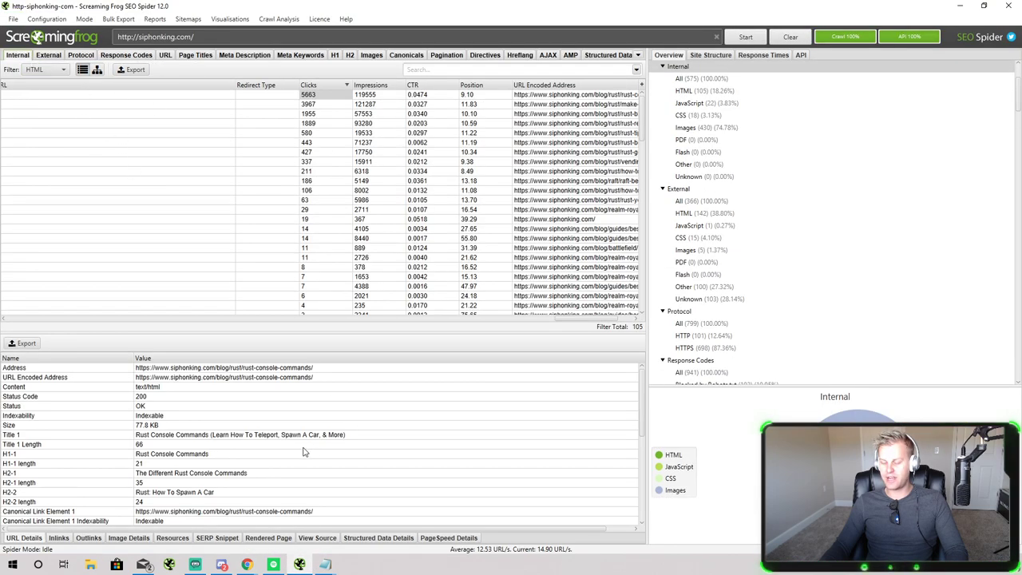
left_click_drag(626, 317, 40, 318)
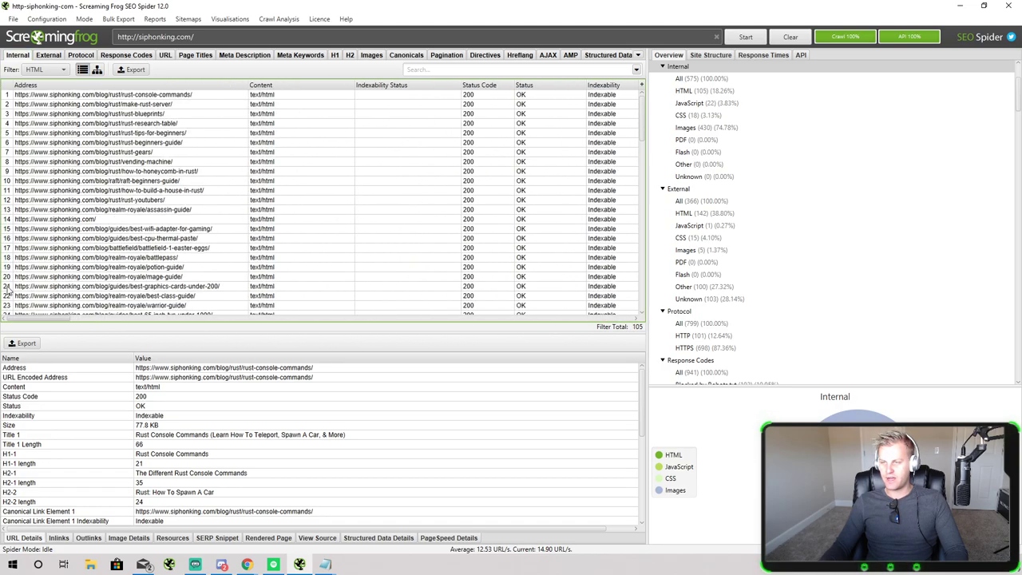
Show the inlinks of the rust-tips-for-beginners page and look through the list of linking pages
left_click(140, 133)
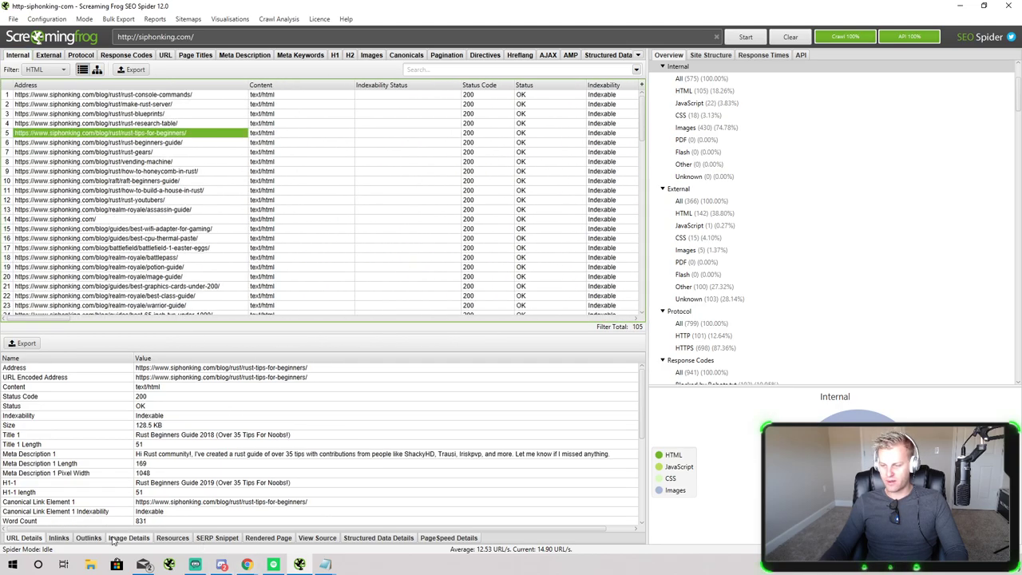
left_click(58, 537)
scroll(196, 431, "right", 2)
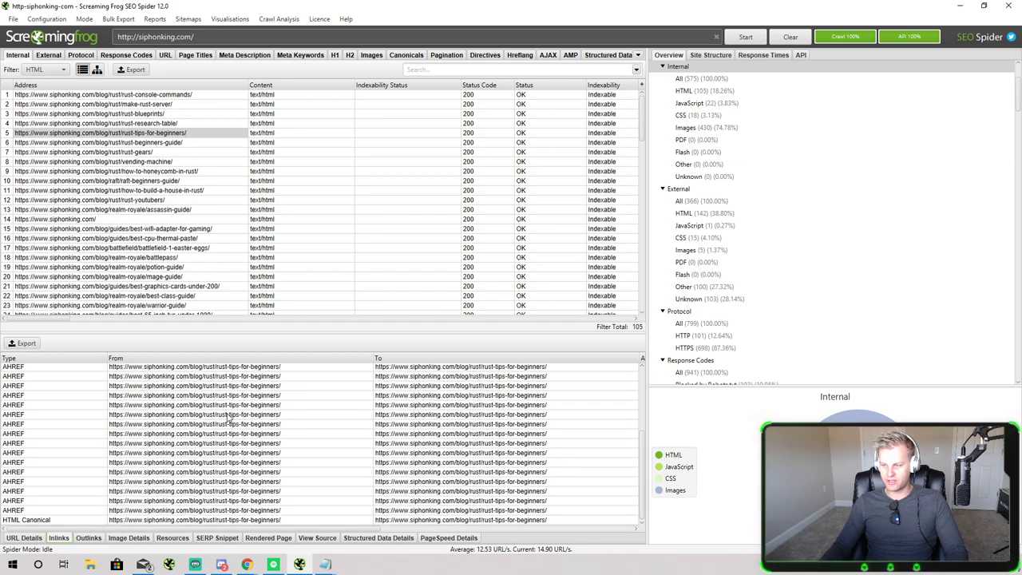
scroll(126, 503, "down", 4)
Switch to the Phase 2 sheet in the browser, and highlight the BM 11/3/2019 heading and the roof repair houston row
key("alt+Tab")
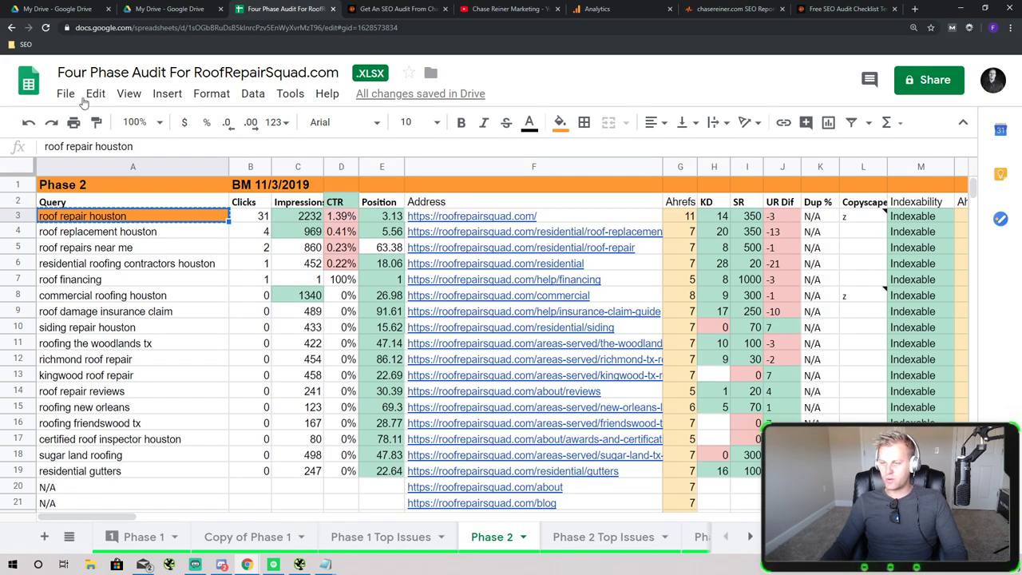
left_click(21, 217)
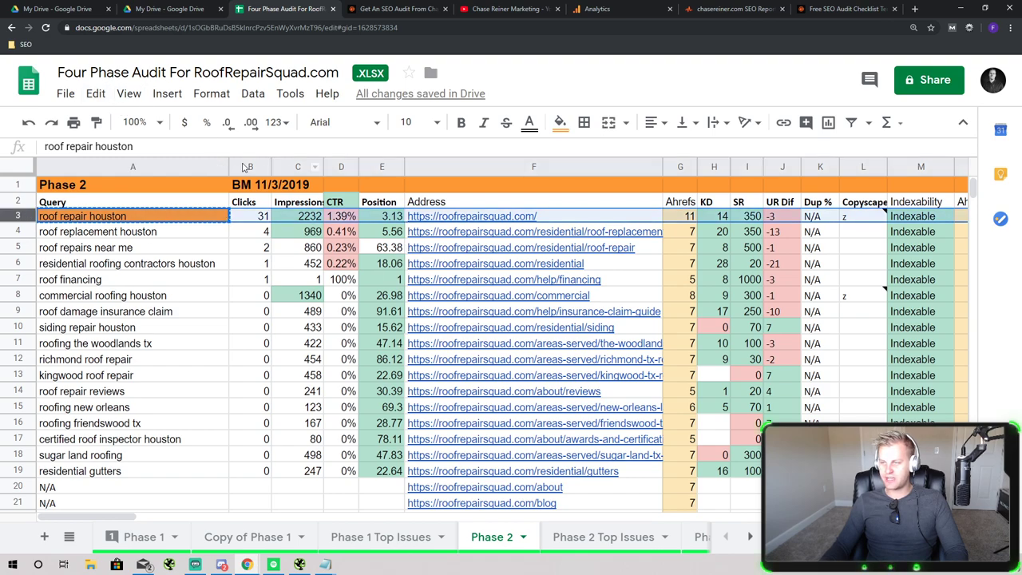
left_click(273, 186)
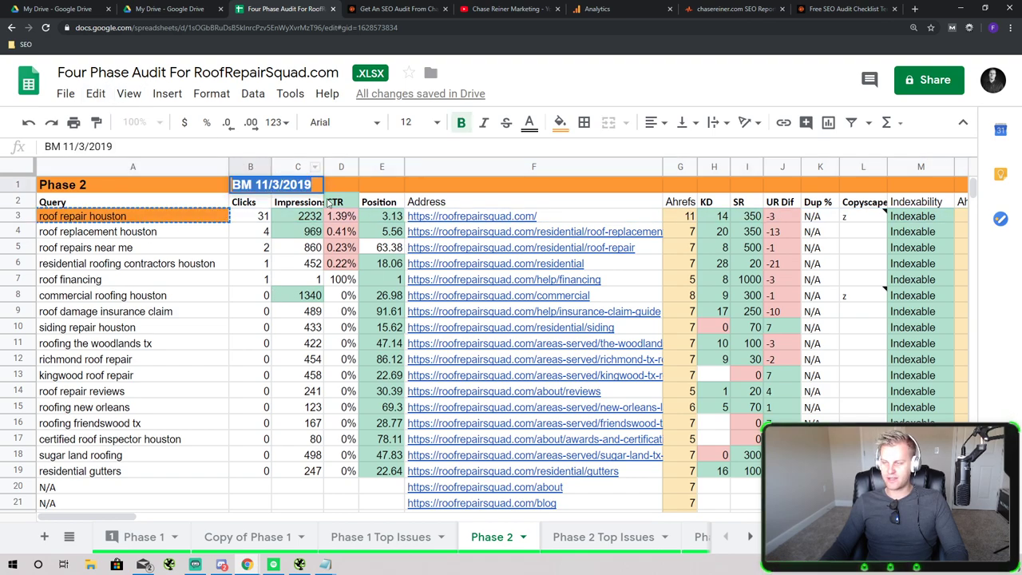
left_click(303, 248)
left_click(24, 217)
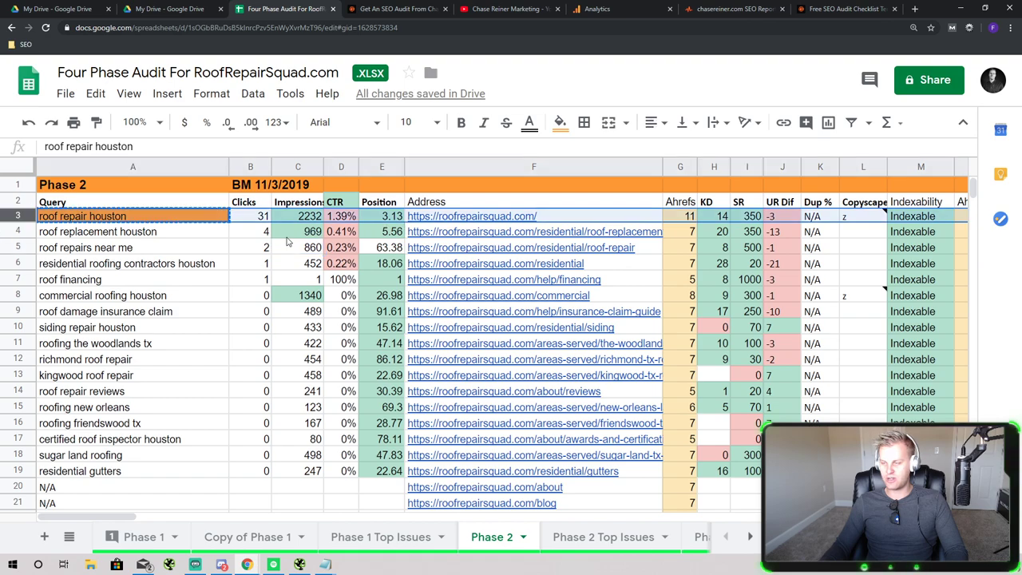
Select the CTR value of the roof repair houston query, and highlight its whole row again
left_click(339, 204)
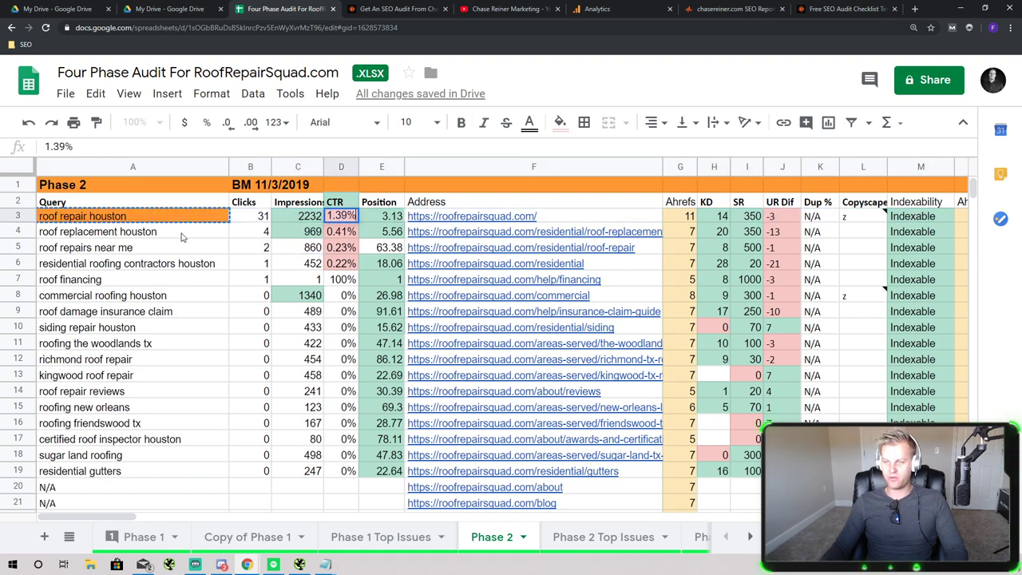
left_click(136, 206)
left_click(345, 217)
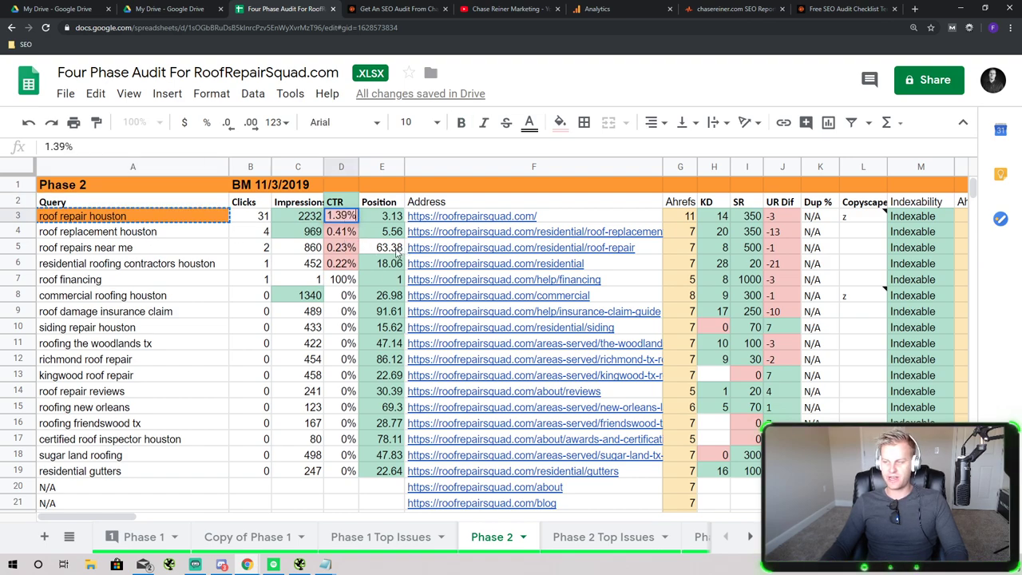
left_click(25, 217)
Examine the homepage's GA Bounce and GA Avg Session values in row 3 of the Phase 2 sheet
left_click_drag(118, 516, 162, 515)
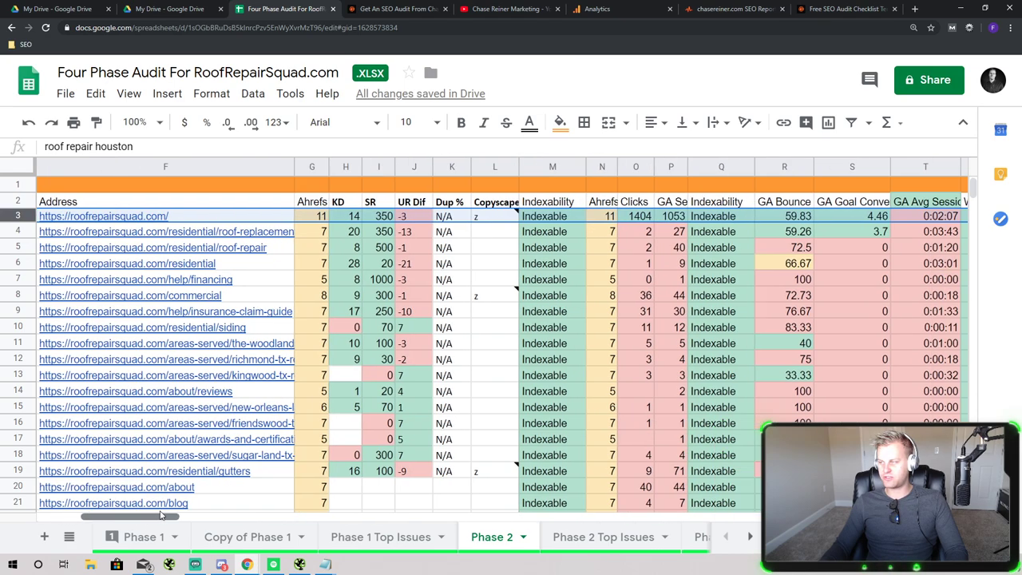
left_click(781, 217)
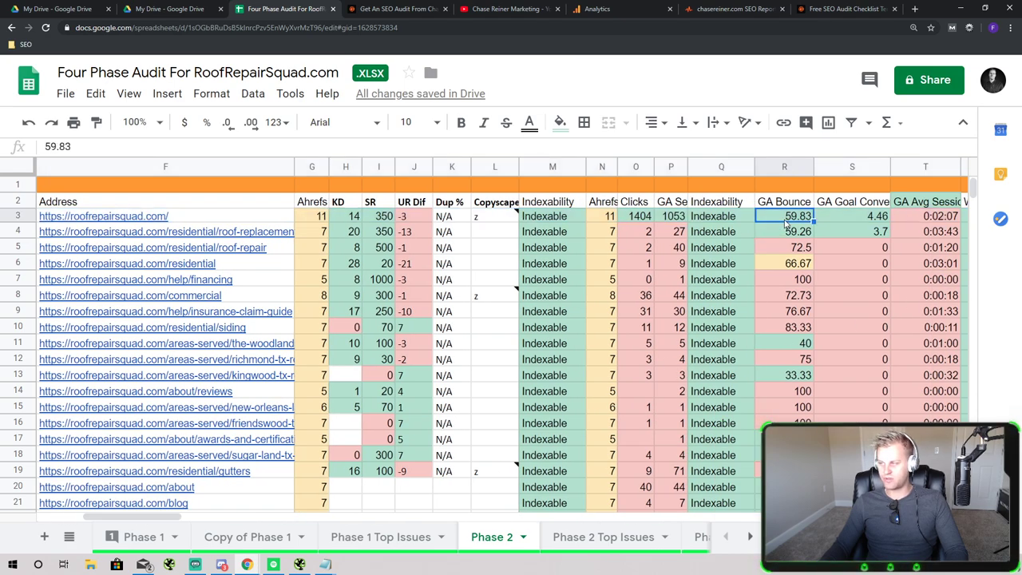
left_click_drag(136, 516, 212, 520)
left_click(527, 390)
left_click(490, 295)
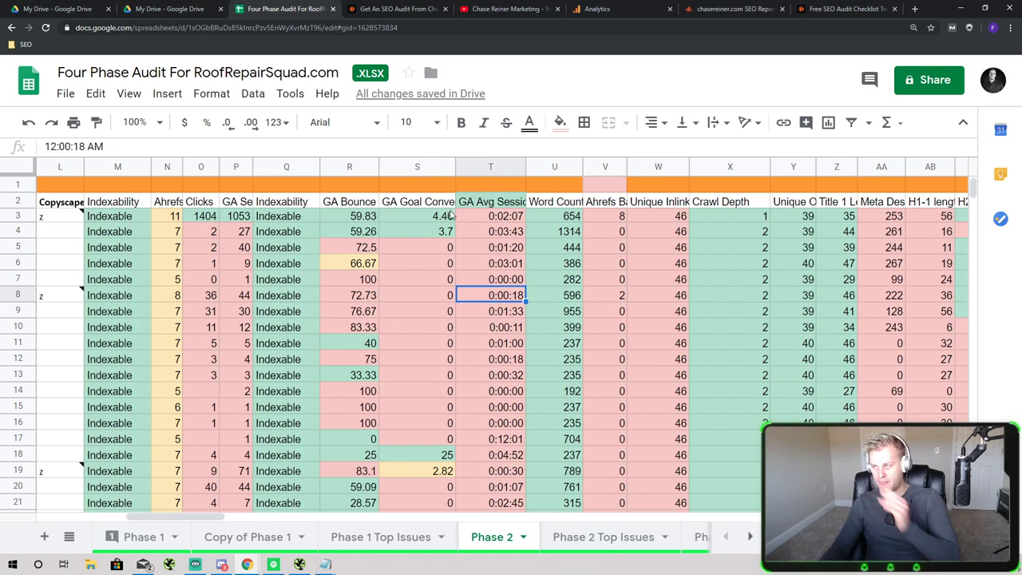
key("Up")
key("Up")
key("Up")
key("Up")
key("Up")
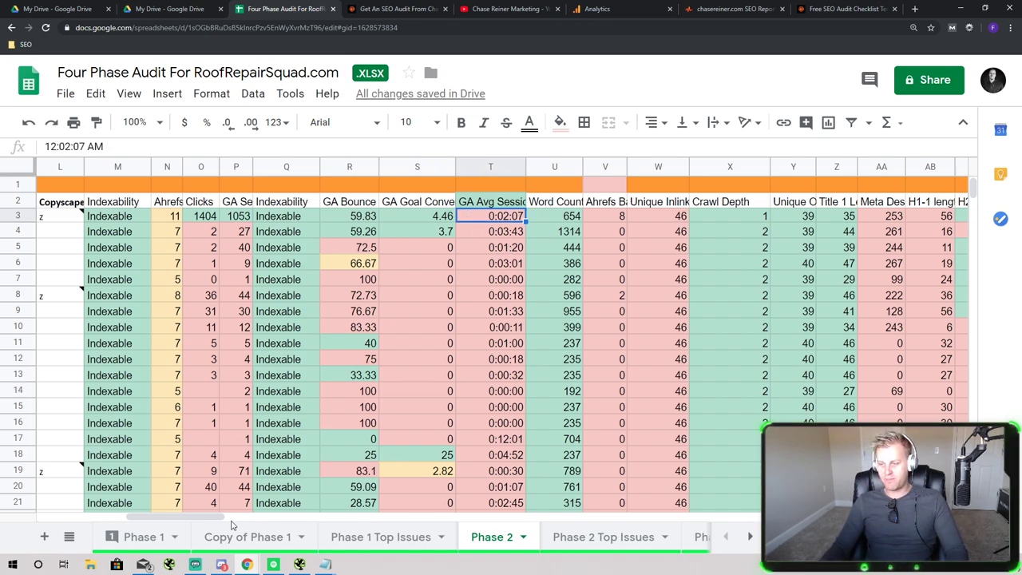
Examine the Unique Inlinks column of the Phase 2 sheet, and select its value in row 7
left_click(213, 503)
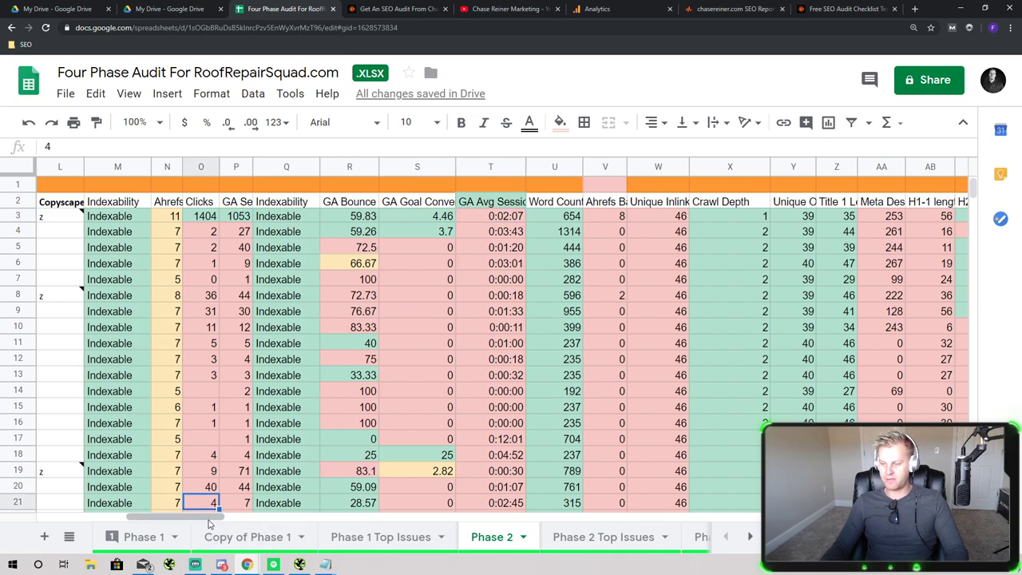
scroll(206, 531, "right", 5)
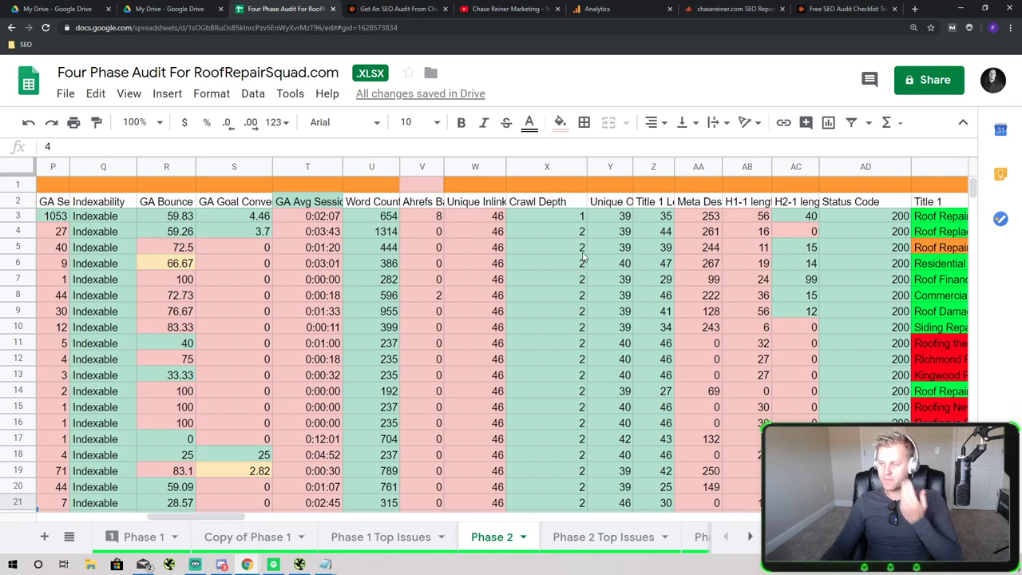
double_click(497, 216)
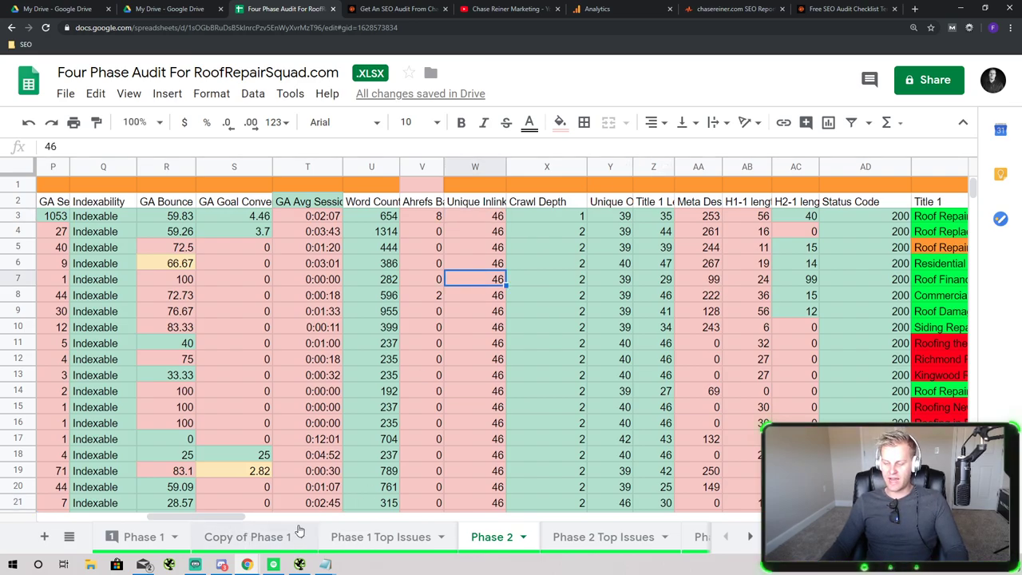
left_click_drag(231, 520, 144, 520)
scroll(144, 520, "right", 5)
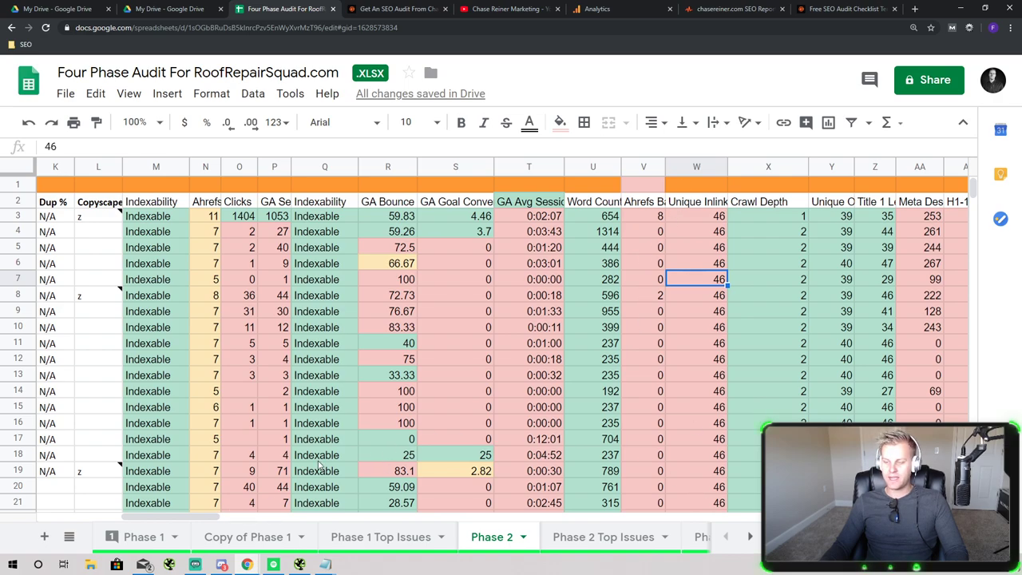
Select the homepage's UR Dif value, and check the Phase 1 and Phase 1 Top Issues sheets before returning to Phase 2
left_click_drag(188, 519, 160, 526)
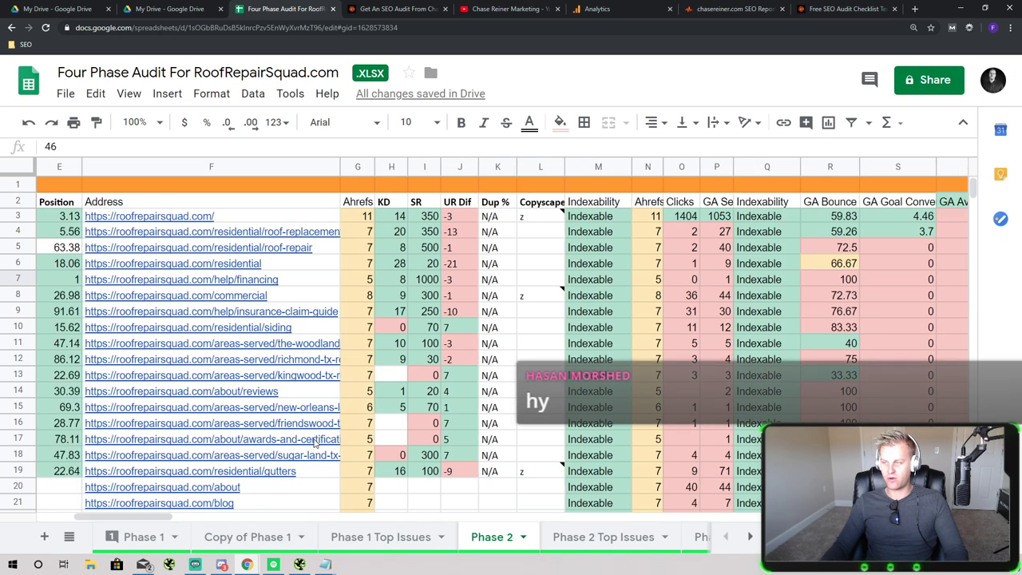
left_click(454, 218)
left_click(143, 536)
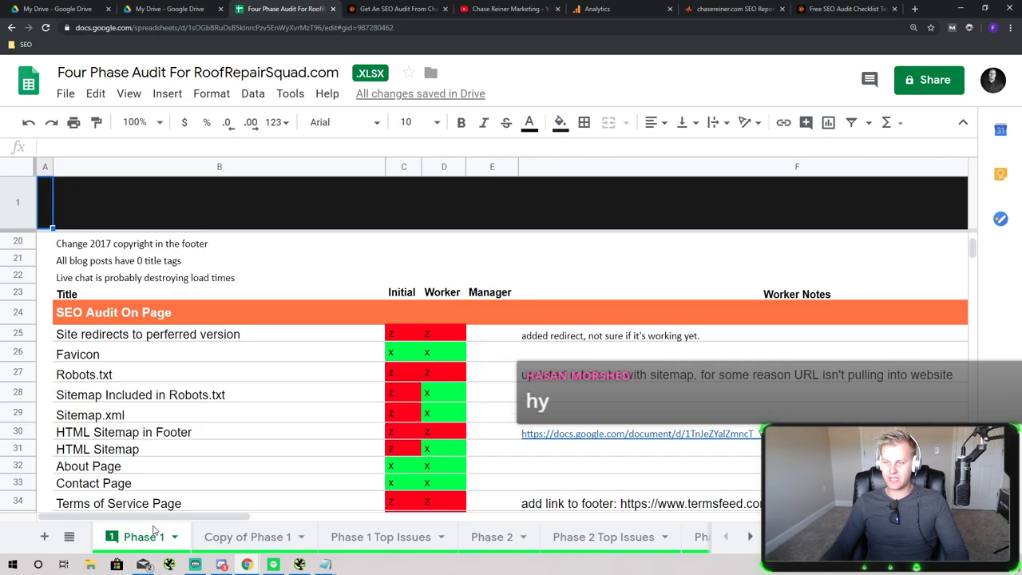
left_click(378, 537)
left_click(527, 542)
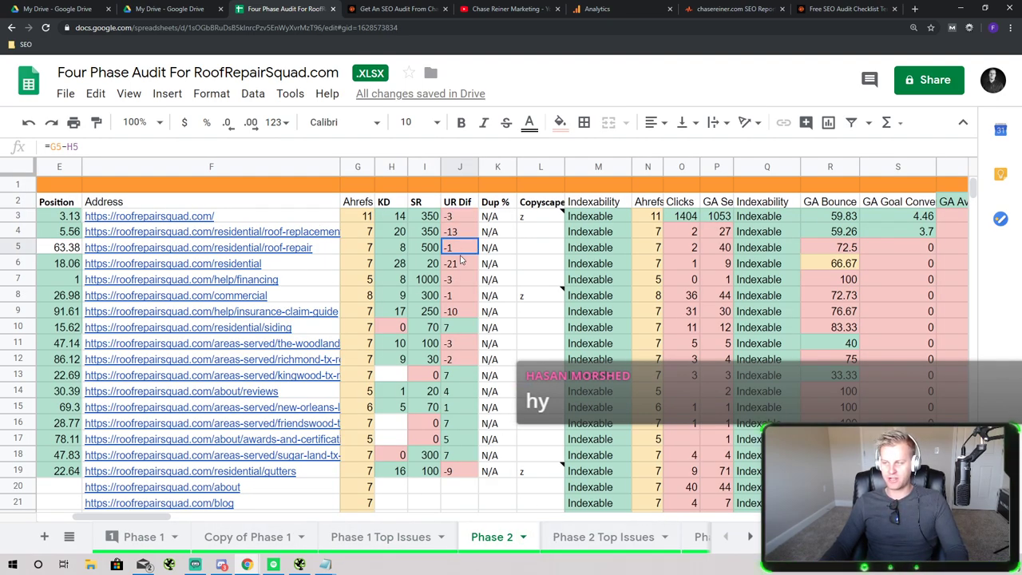
left_click(425, 310)
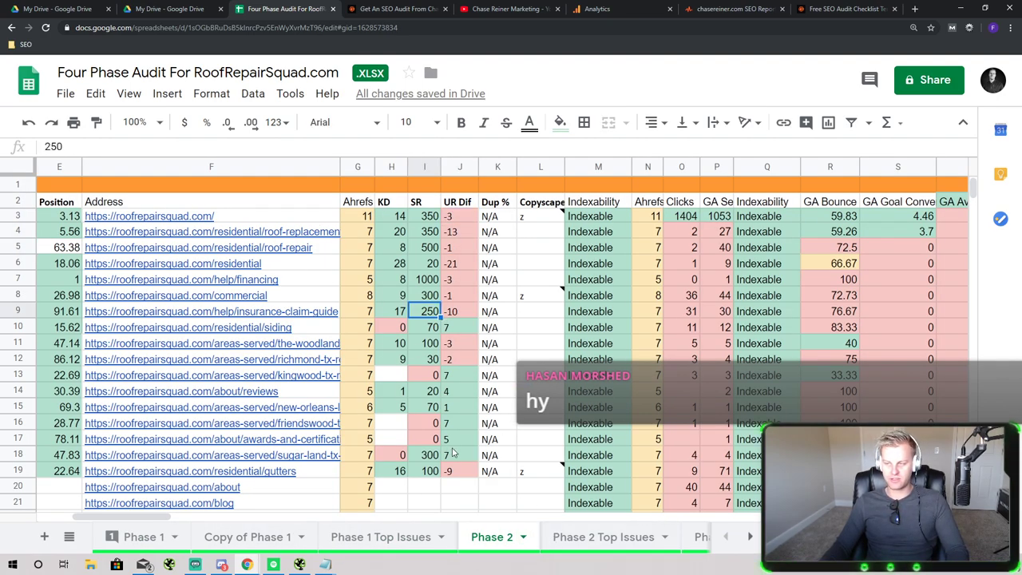
Highlight the page addresses from row 3 down to row 20 on the Phase 2 sheet
left_click(229, 221)
left_click(209, 487, "shift")
left_click_drag(150, 519, 114, 519)
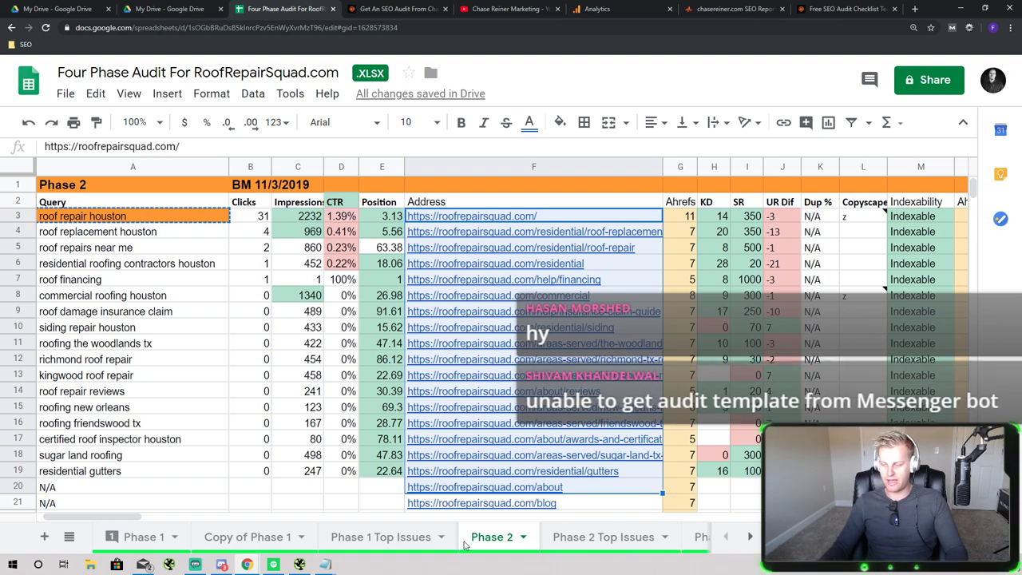
Switch to the Notepad note with the SEO report keywords, and highlight its free seo report line
mouse_move(325, 564)
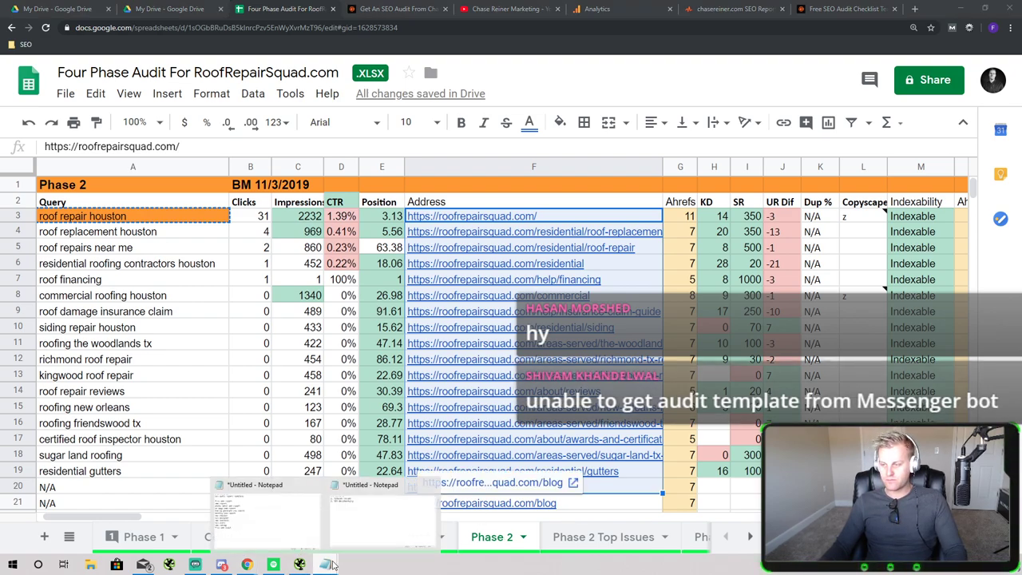
left_click(311, 522)
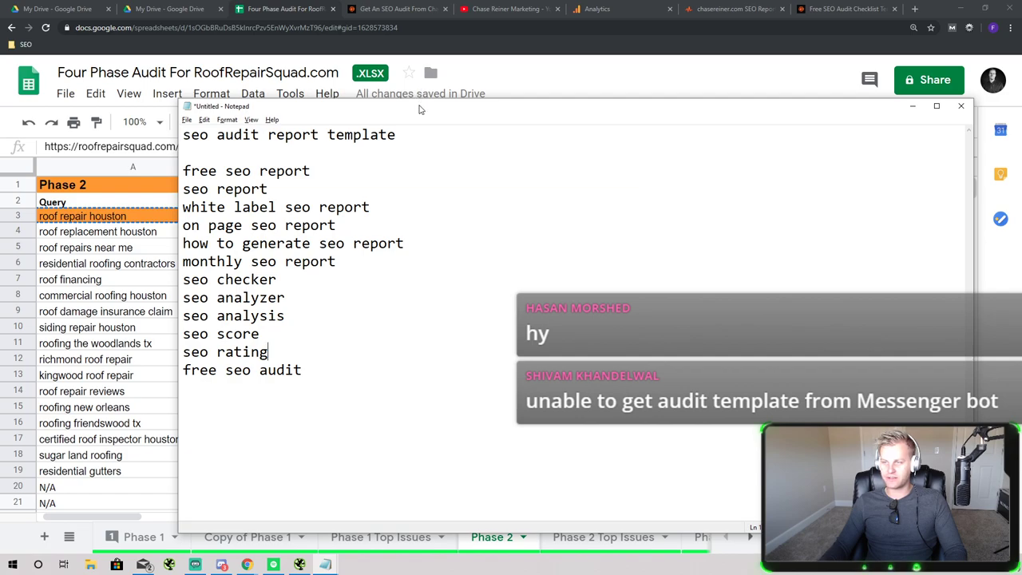
left_click_drag(421, 112, 400, 106)
left_click_drag(162, 165, 292, 165)
left_click(281, 183)
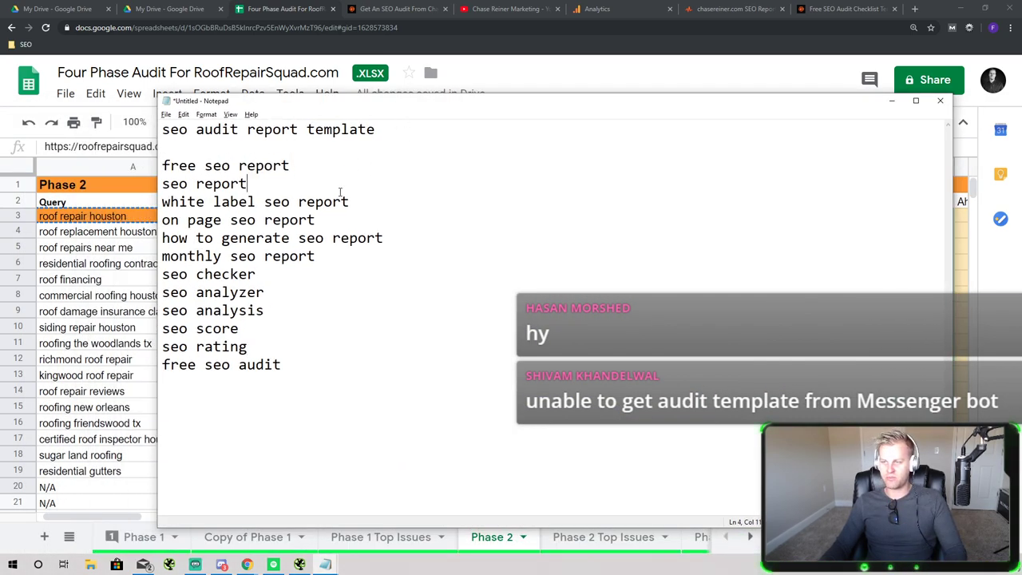
Highlight the report keywords in the note, from seo report down to monthly seo report
left_click_drag(162, 183, 349, 201)
left_click(384, 238)
left_click_drag(162, 238, 203, 238)
left_click(324, 238)
left_click_drag(317, 255, 226, 255)
left_click(269, 273)
left_click_drag(307, 256, 298, 256)
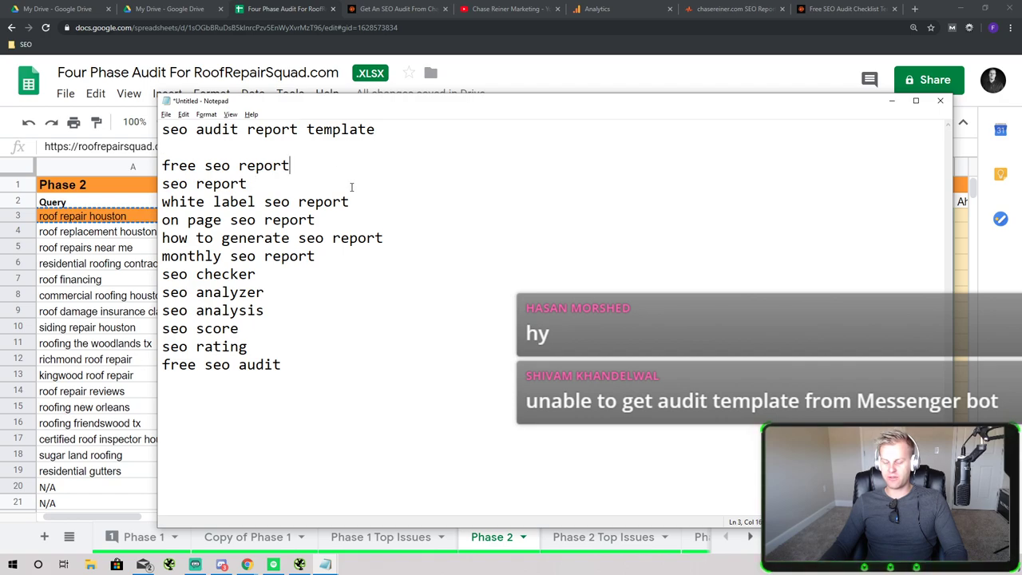
left_click_drag(163, 238, 316, 238)
left_click(326, 244)
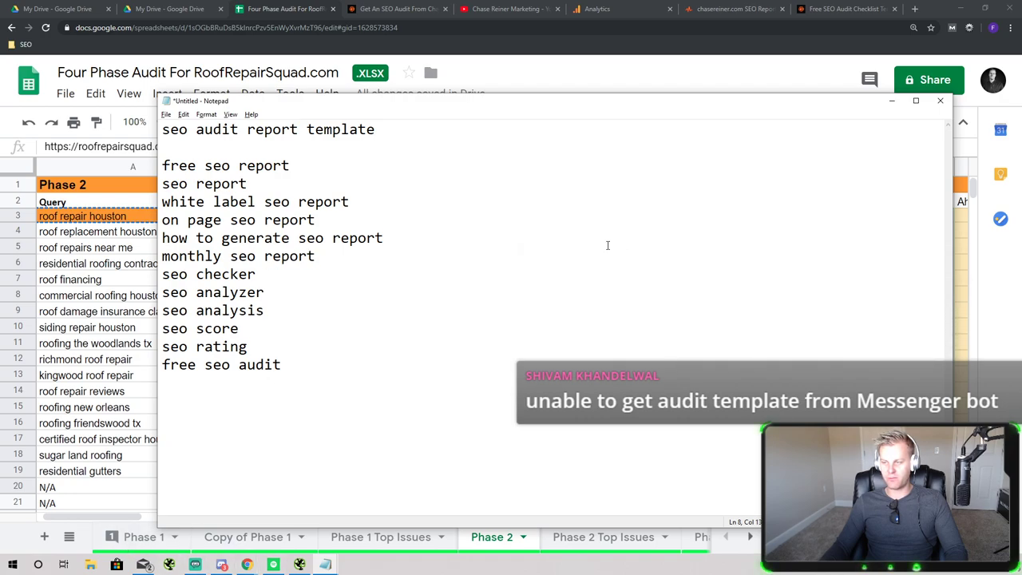
Add the line "keyword report" below monthly seo report in the keyword note
left_click_drag(316, 256, 186, 256)
left_click(235, 255)
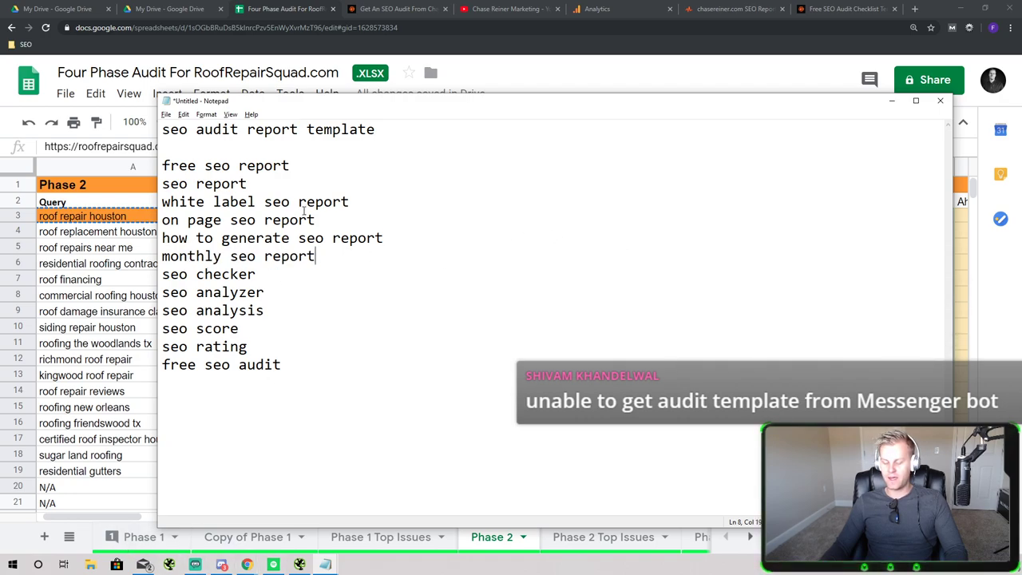
key("Return")
type("keywor")
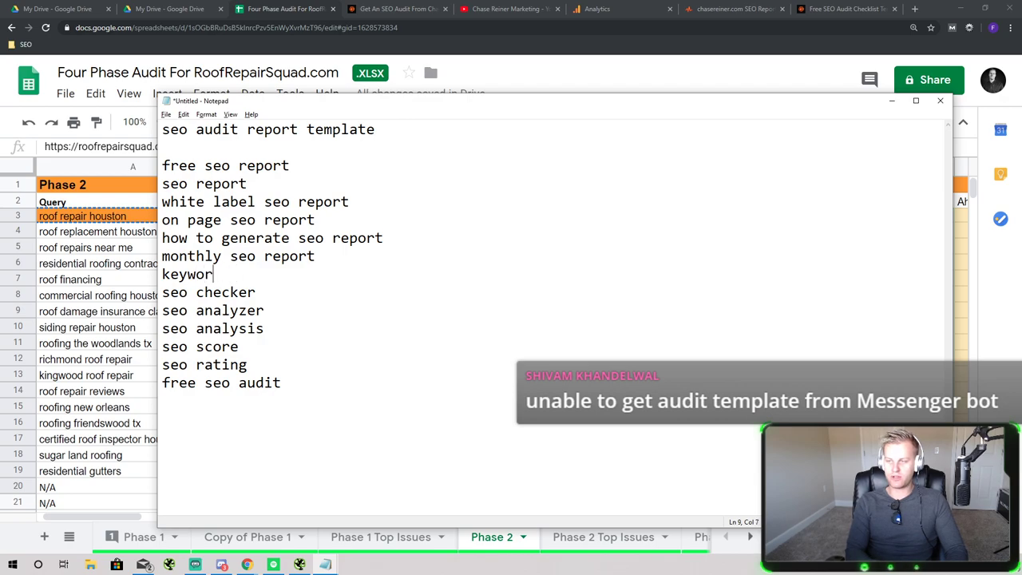
type("d report")
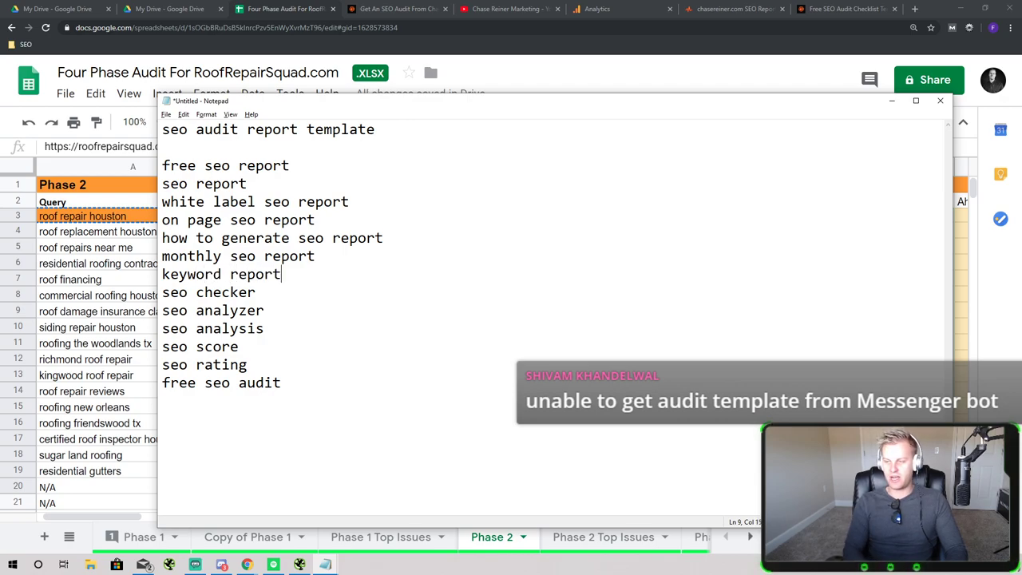
Return to the audit workbook, open the Phase 3 sheet, and highlight the keywords from attic breeze to stafford roofing
key("alt+Tab")
left_click(749, 537)
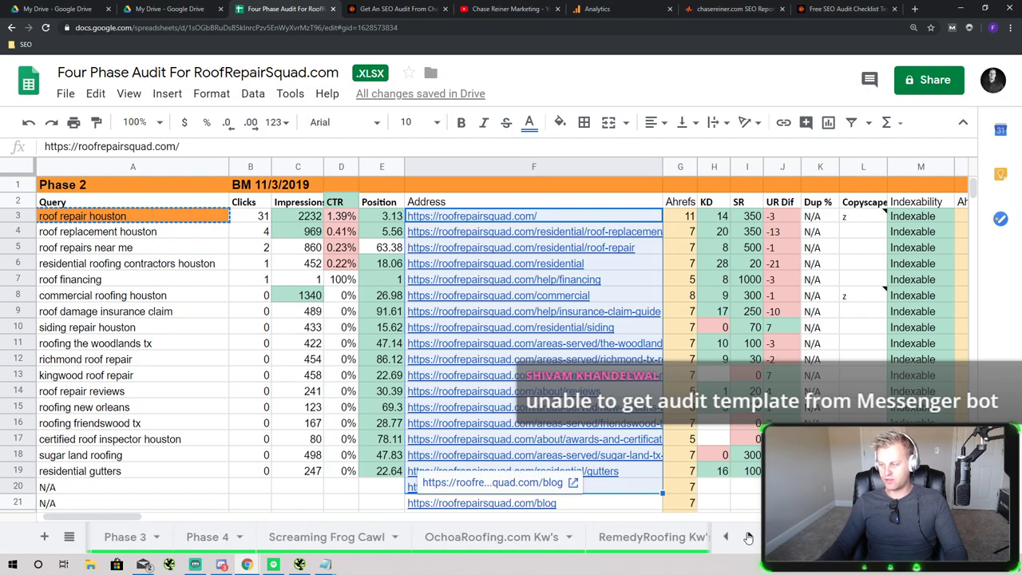
left_click(124, 537)
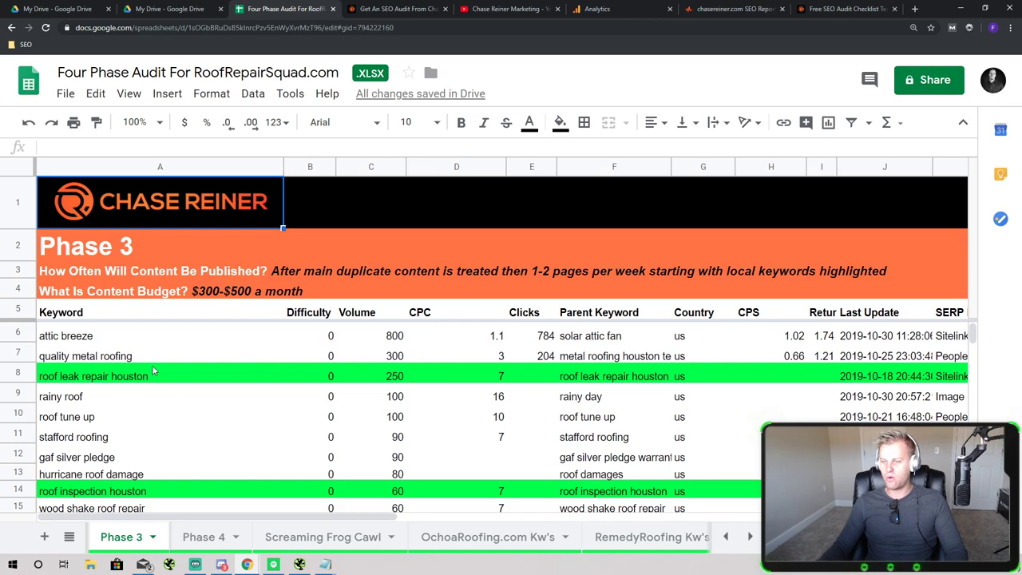
left_click_drag(152, 335, 139, 437)
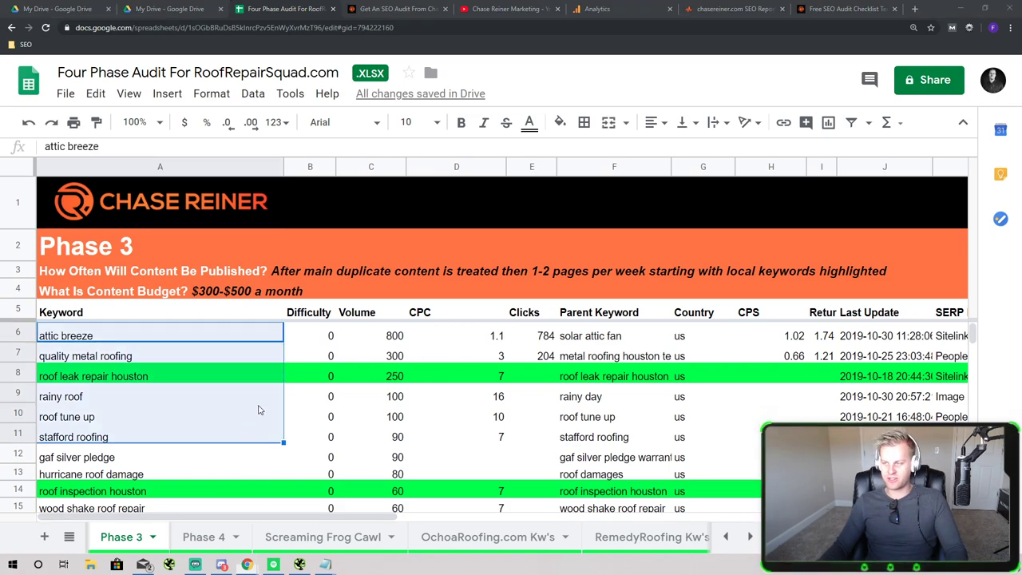
Highlight the whole keyword list in the Notepad note, and select roof leak repair houston on the Phase 3 sheet
key("alt+Tab")
left_click_drag(344, 383, 162, 178)
left_click(335, 397)
key("ctrl+a")
left_click(303, 349)
key("alt+Tab")
left_click(164, 378)
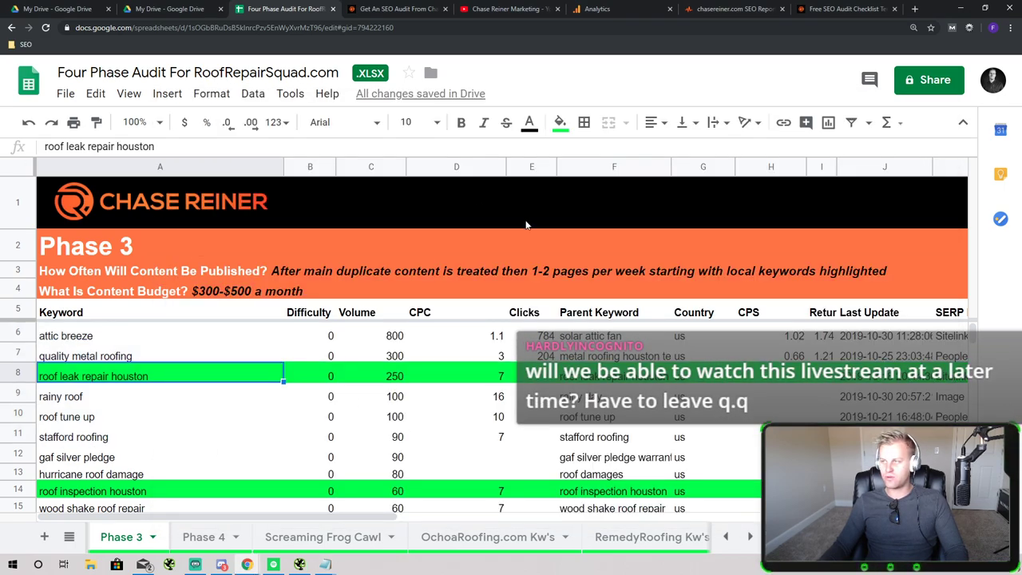
Load Ahrefs in place of the Free SEO Audit Checklist page, and open its Keywords Explorer
left_click(838, 9)
left_click(795, 27)
type("ah")
key("Return")
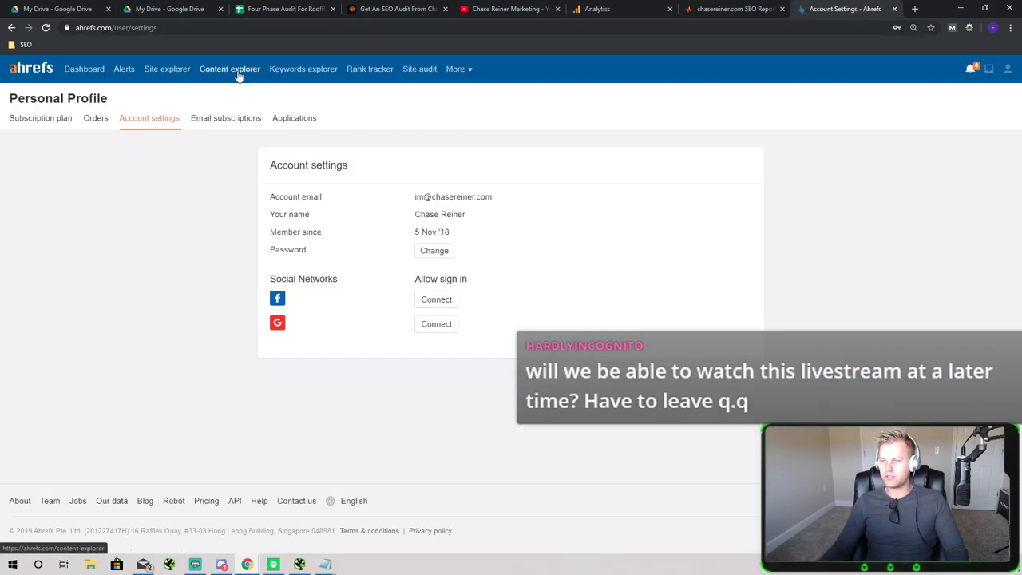
left_click(297, 70)
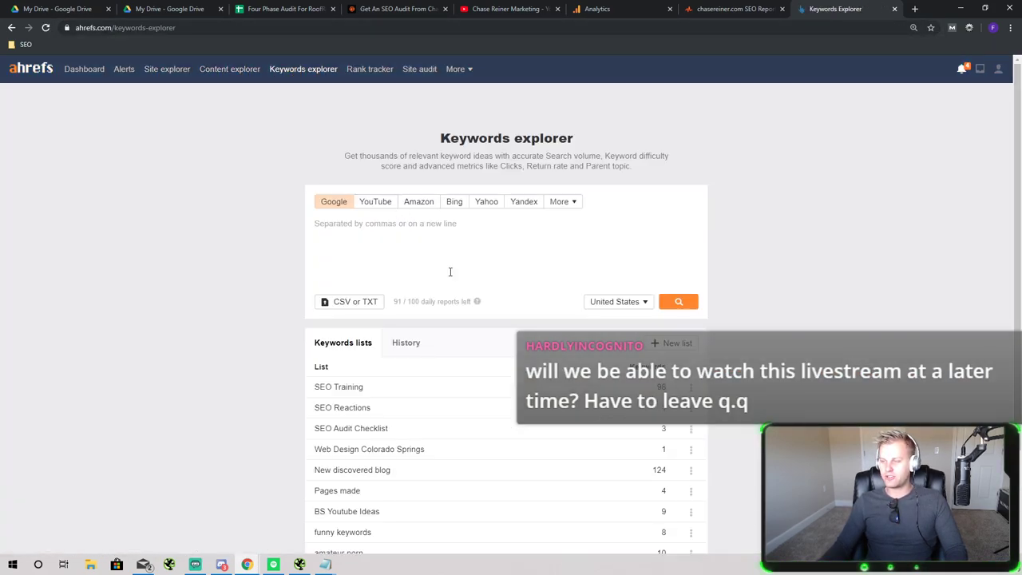
Copy the keyword attic breeze from the Phase 3 sheet and look it up in Ahrefs Keywords Explorer for Google in the United States
key("alt+Tab")
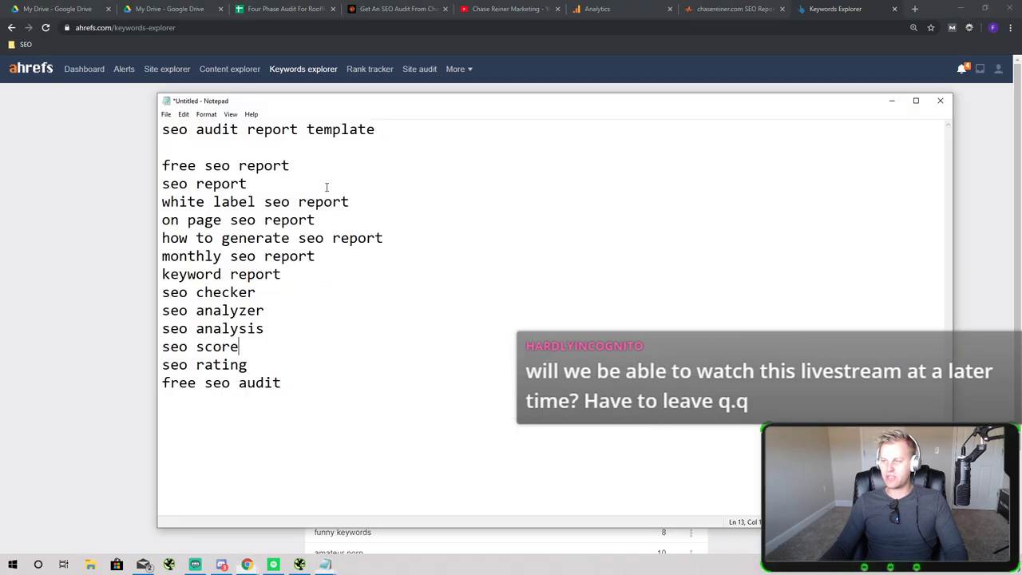
left_click(277, 8)
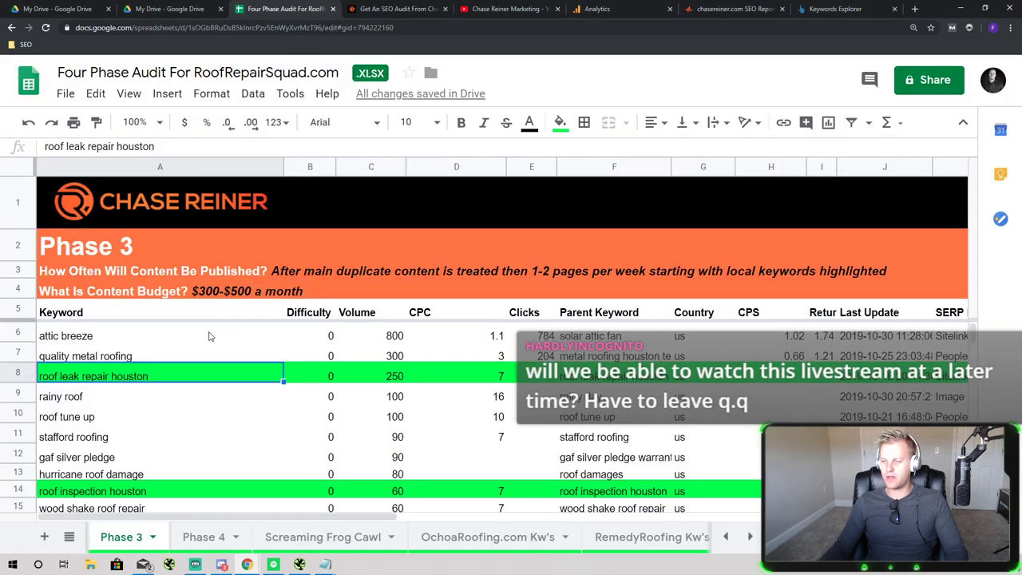
left_click(117, 337)
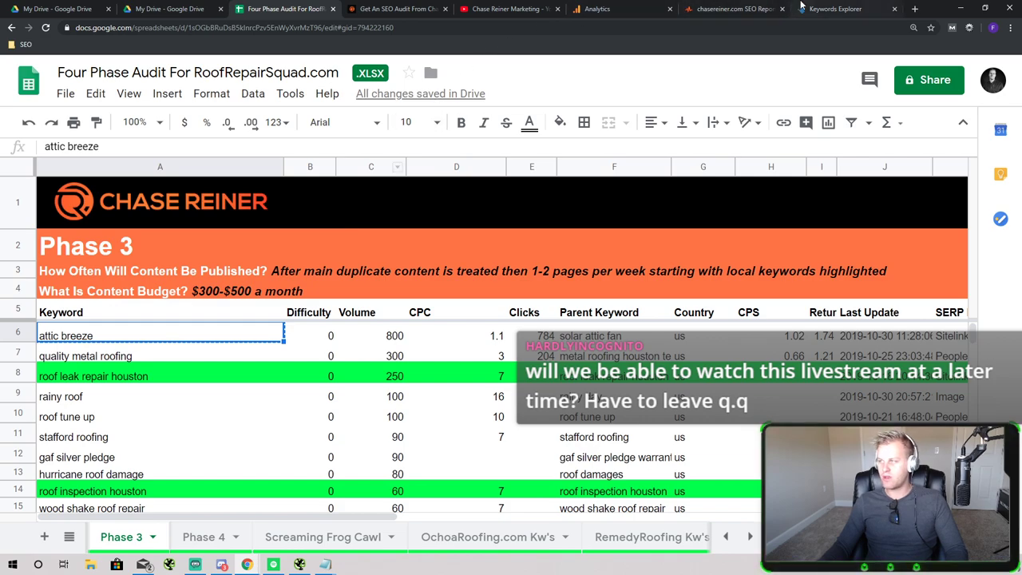
left_click(835, 9)
type("attic breeze")
left_click(679, 303)
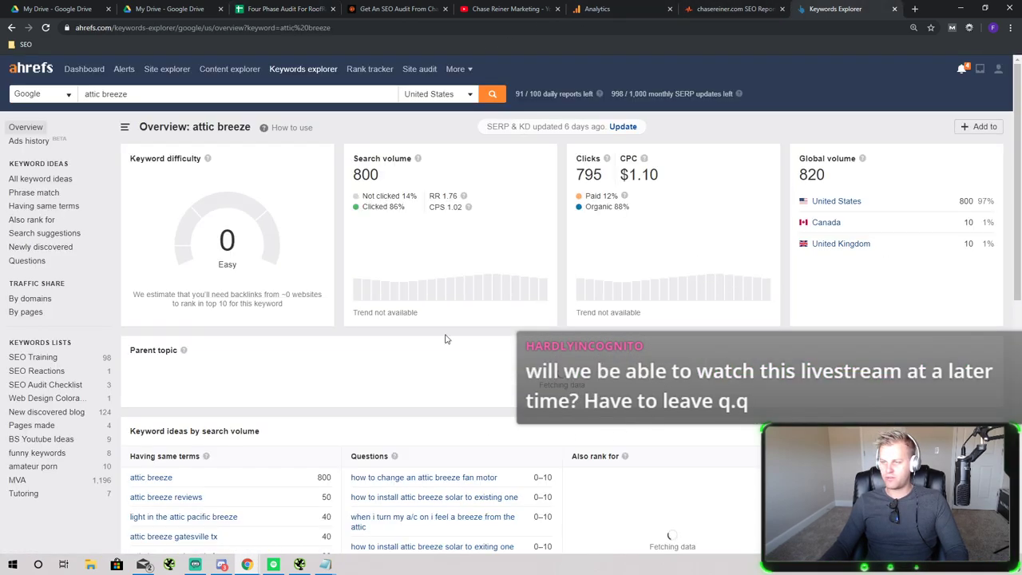
scroll(287, 231, "down", 2)
scroll(290, 251, "down", 5)
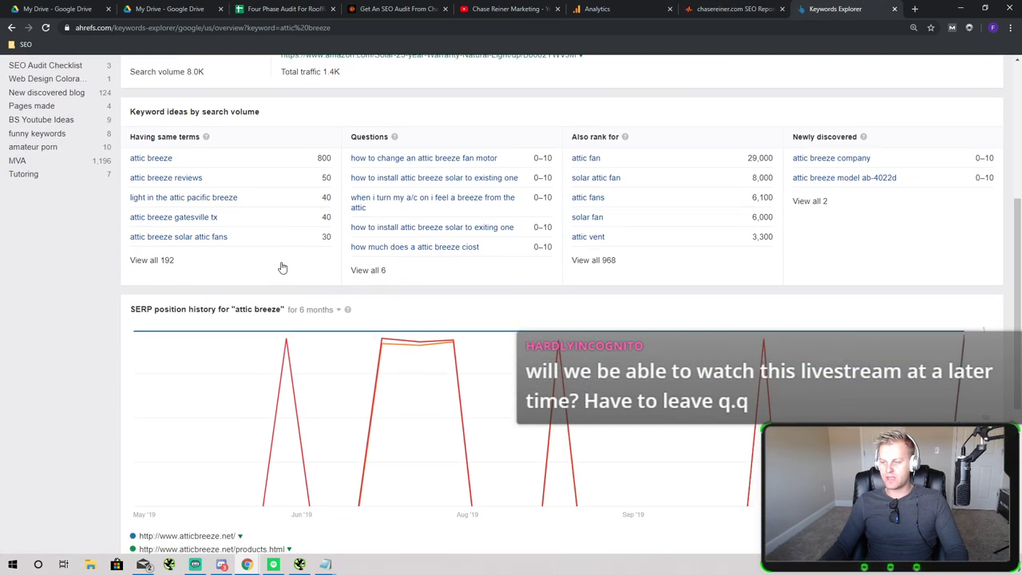
right_click(227, 274)
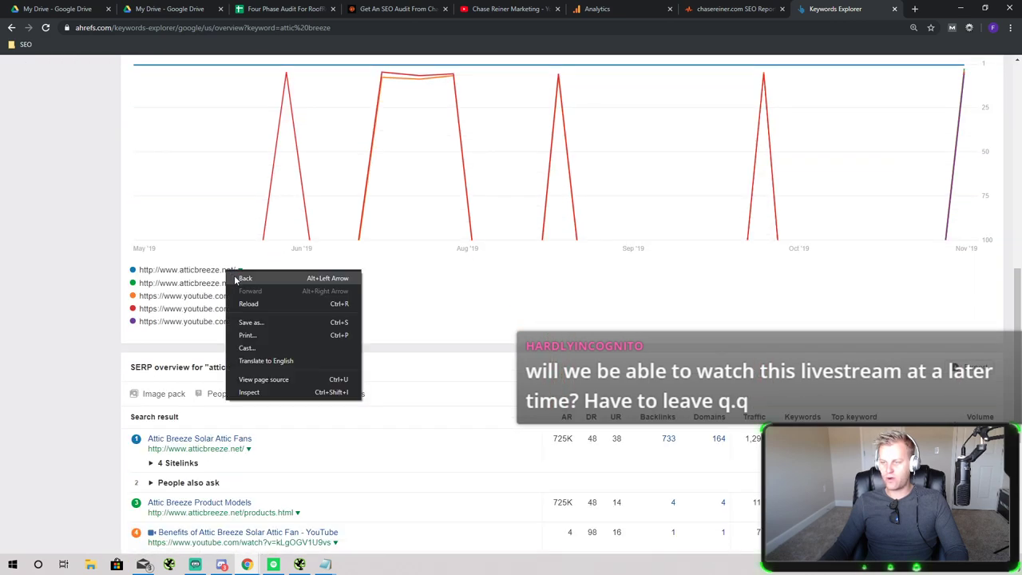
left_click(150, 275)
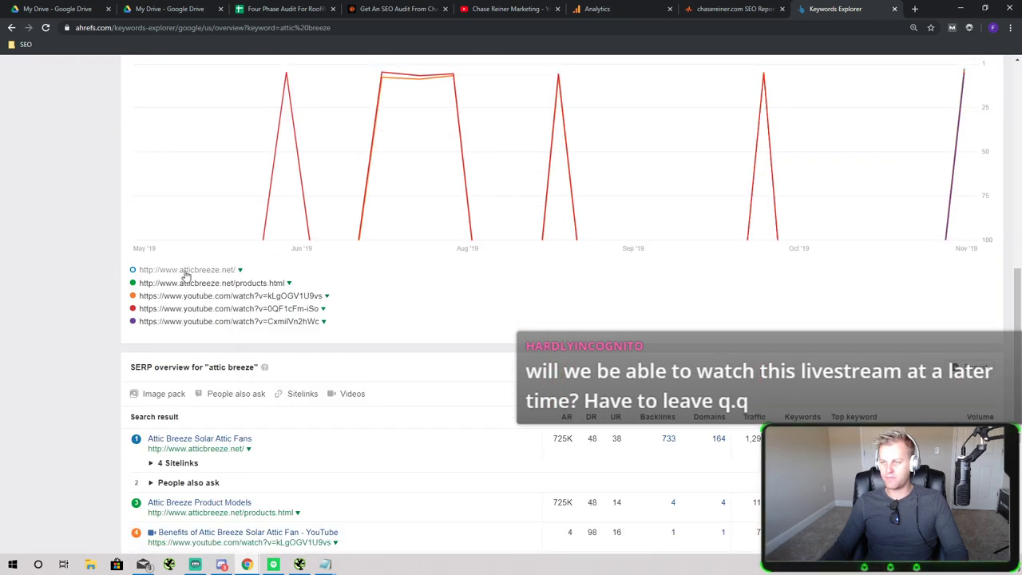
left_click(239, 270)
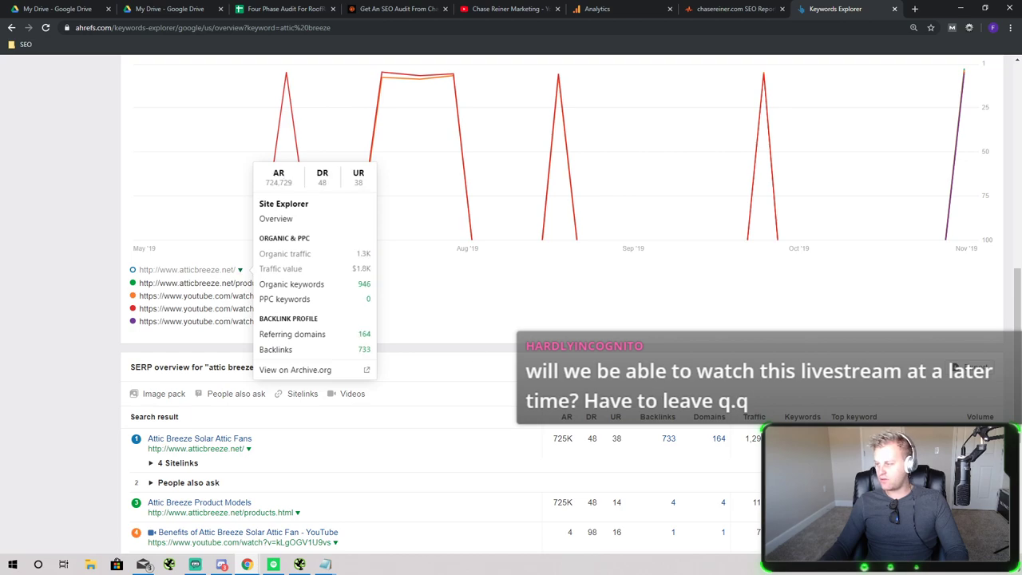
left_click(291, 283)
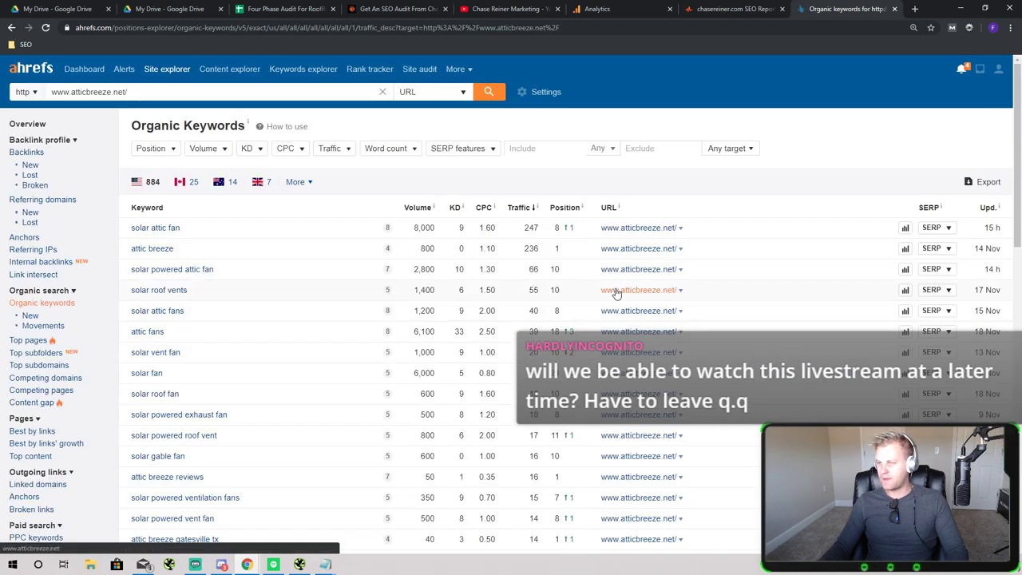
Highlight the organic keyword rows from solar attic fan to solar powered exhaust fan, and look through the rest of the list
scroll(295, 304, "down", 1)
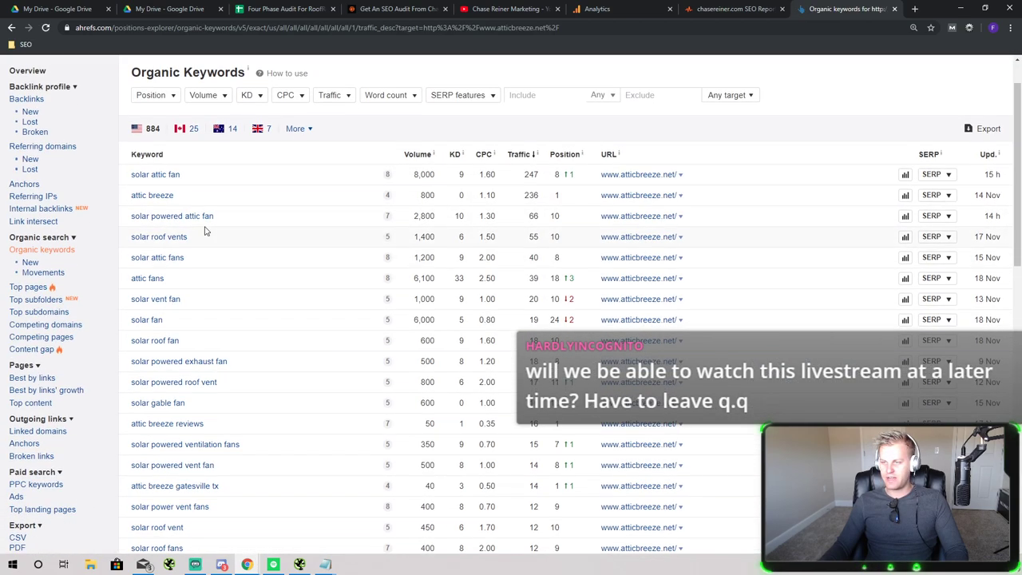
left_click_drag(128, 176, 318, 289)
left_click(296, 319)
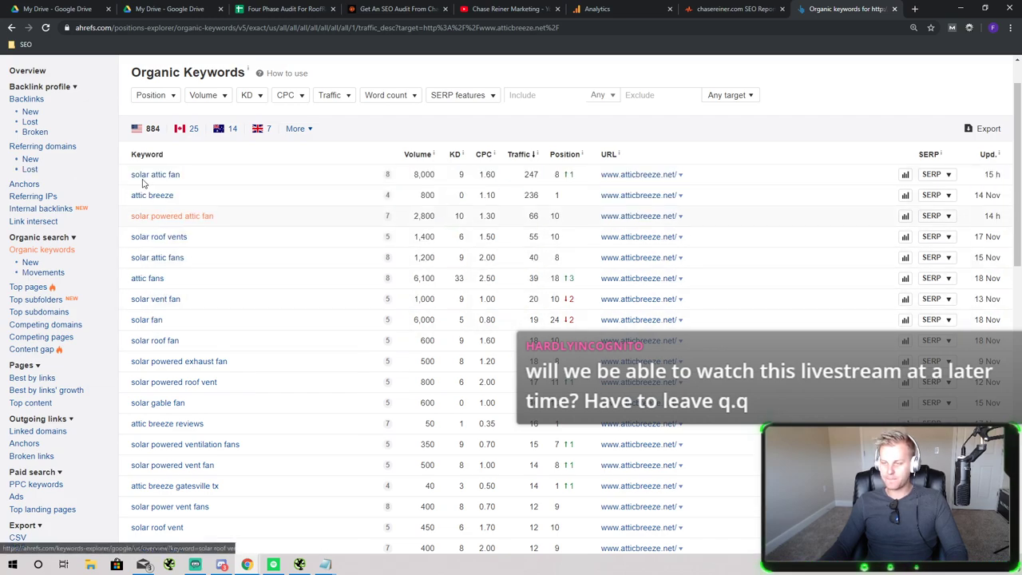
left_click_drag(128, 172, 280, 332)
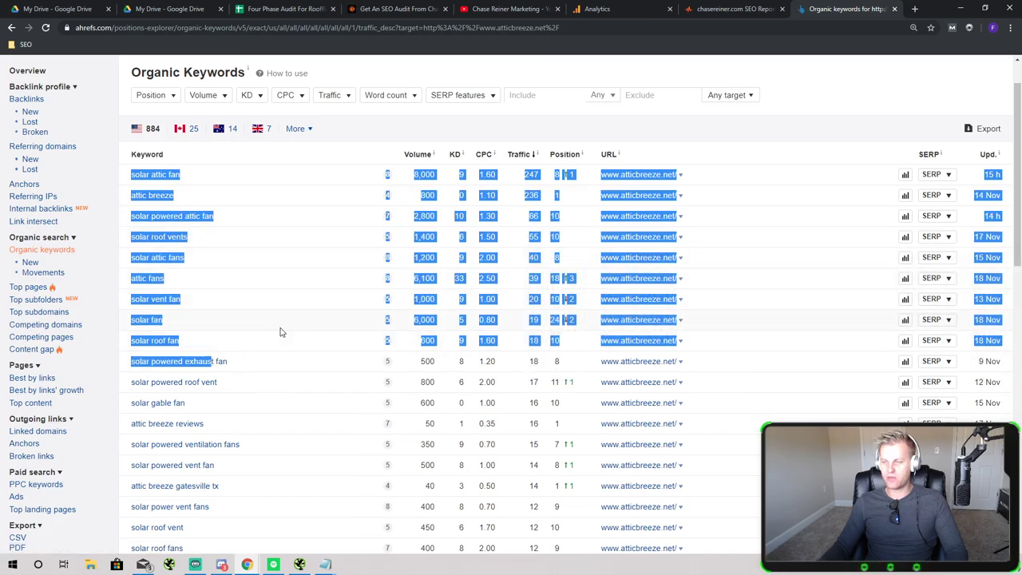
left_click(251, 381)
scroll(255, 381, "down", 5)
scroll(256, 381, "up", 5)
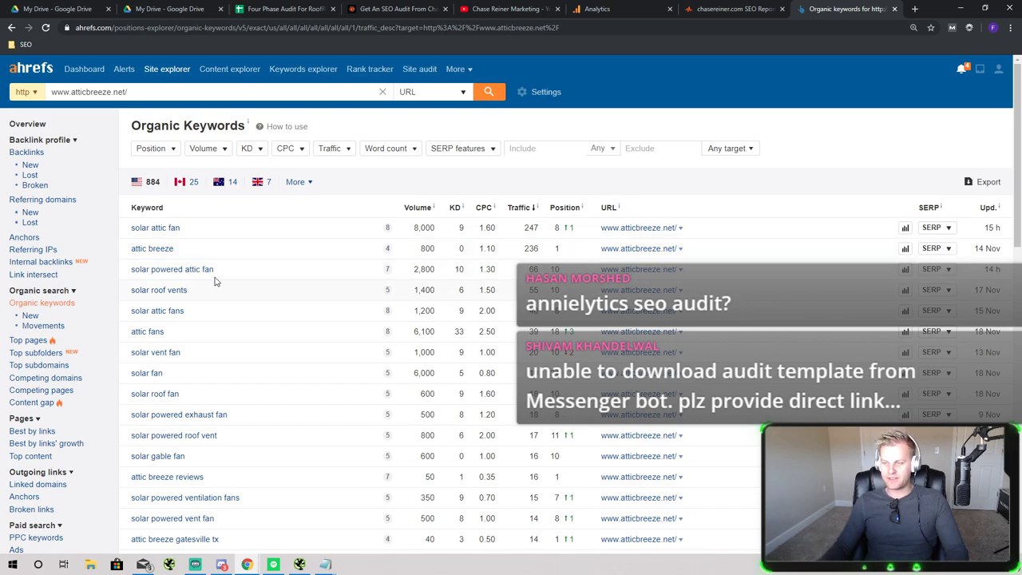
Highlight the keyword solar powered attic fan in the organic keywords report and review the related keywords below it
left_click_drag(214, 271, 128, 269)
left_click(129, 270)
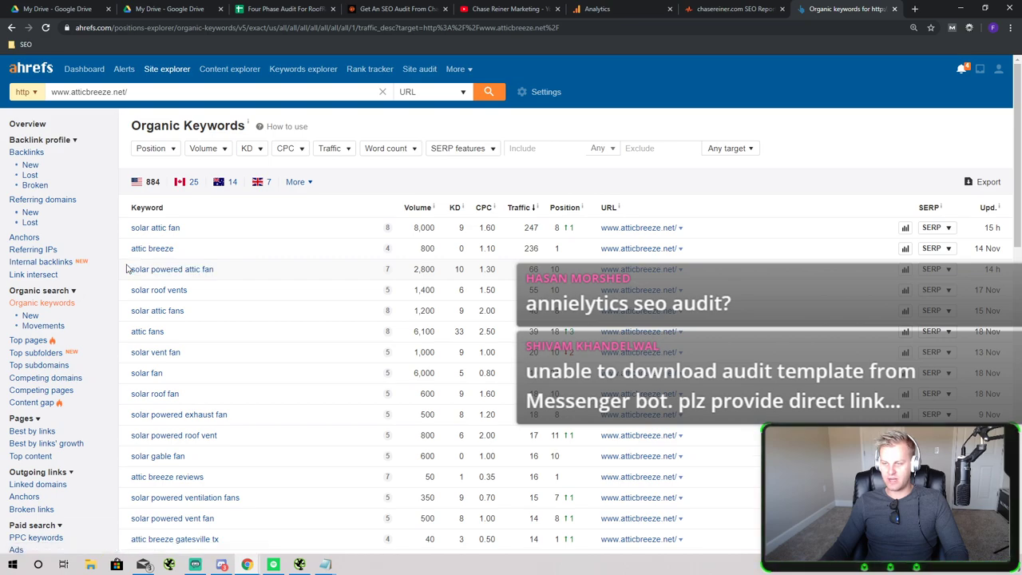
left_click_drag(226, 273, 160, 268)
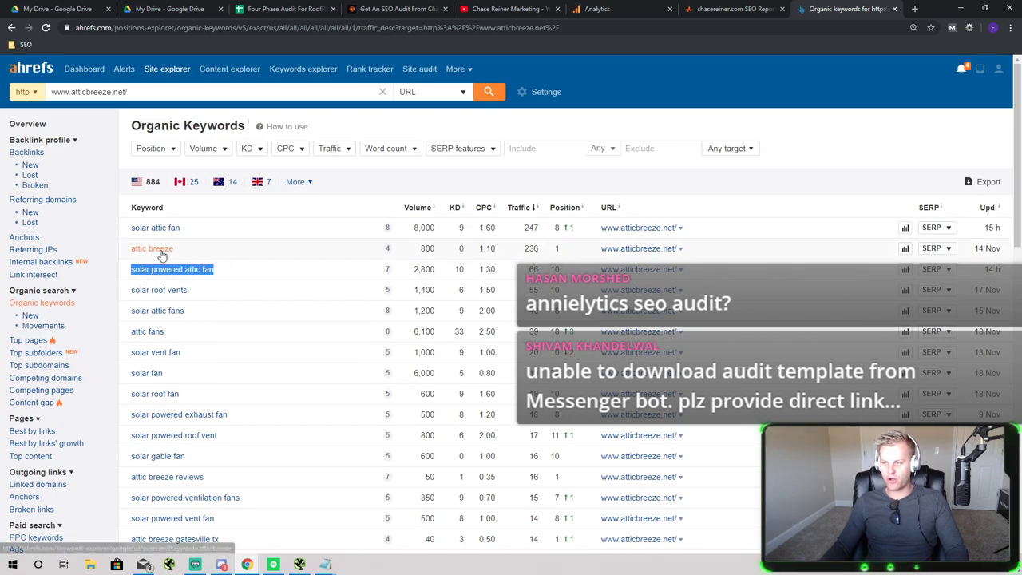
left_click(238, 269)
left_click_drag(215, 273, 124, 275)
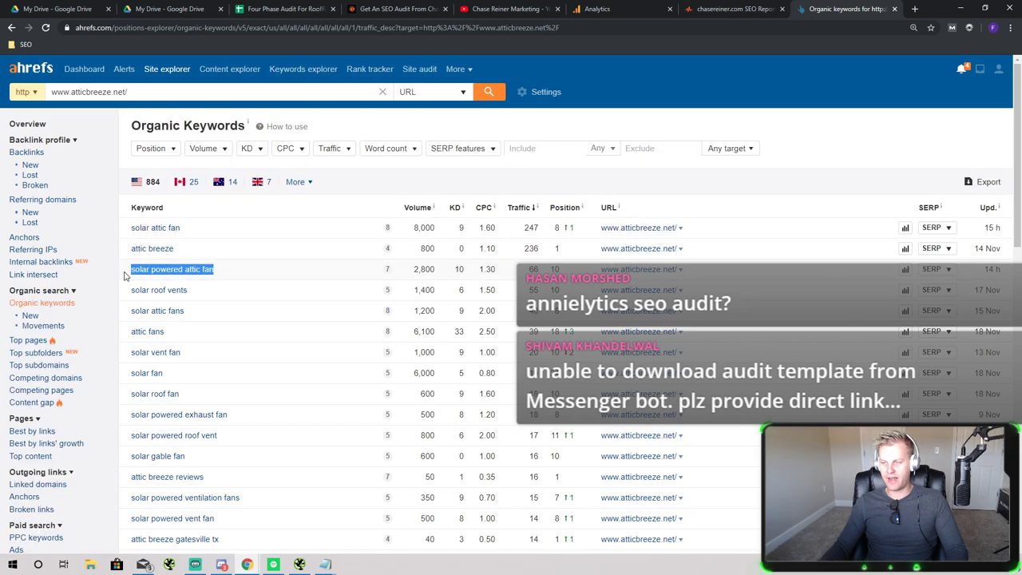
left_click(180, 289)
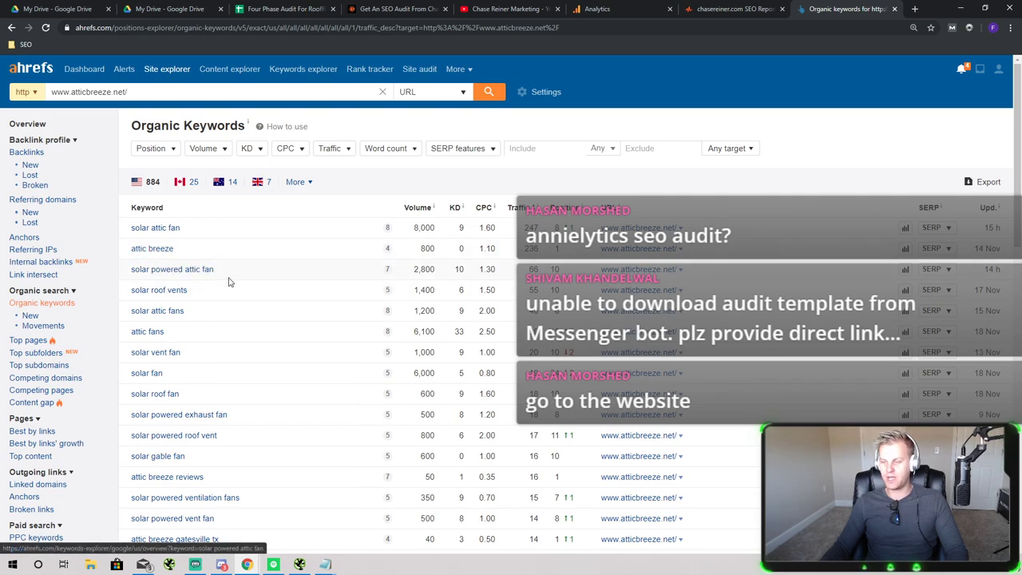
left_click_drag(238, 271, 136, 267)
left_click(269, 268)
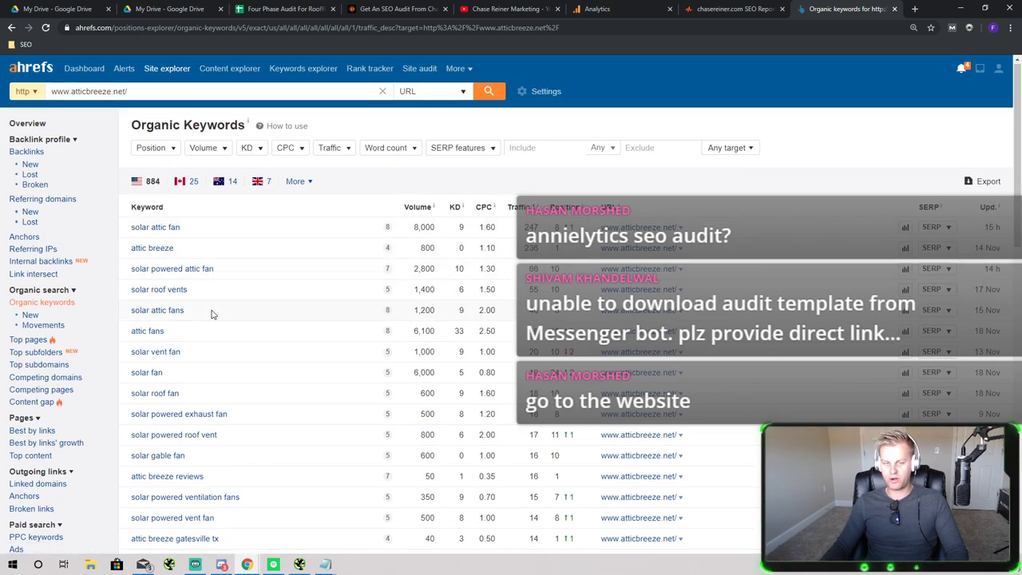
scroll(212, 317, "down", 2)
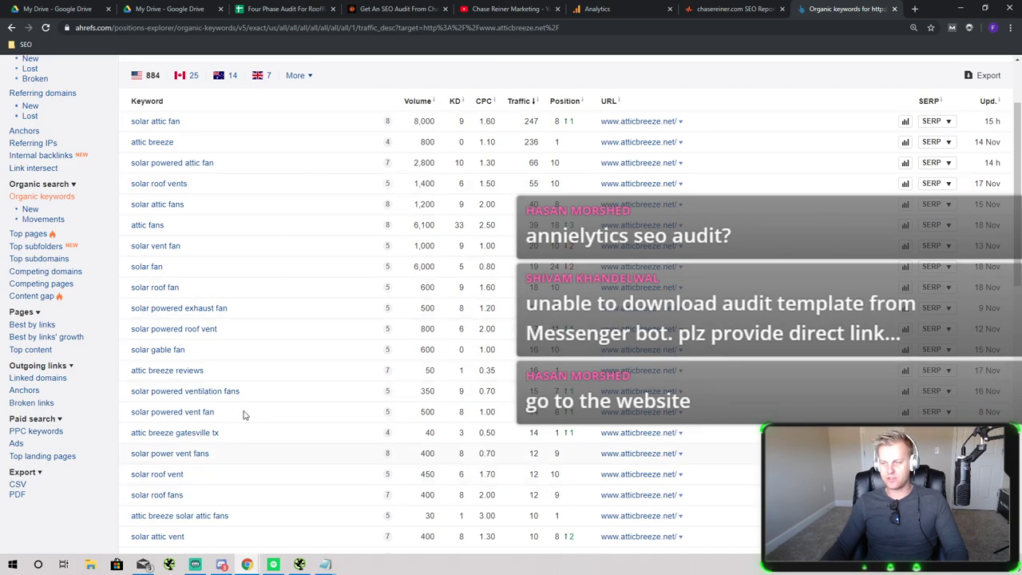
scroll(275, 352, "up", 2)
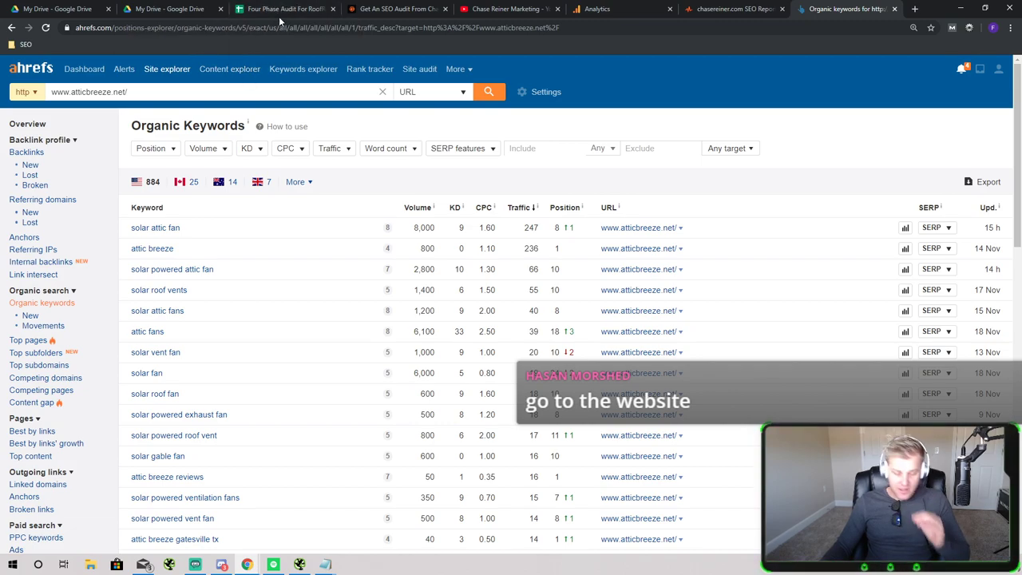
Close the SEO Site Checkup report for chasereiner.com and return to the Ahrefs organic keywords report
left_click(767, 7)
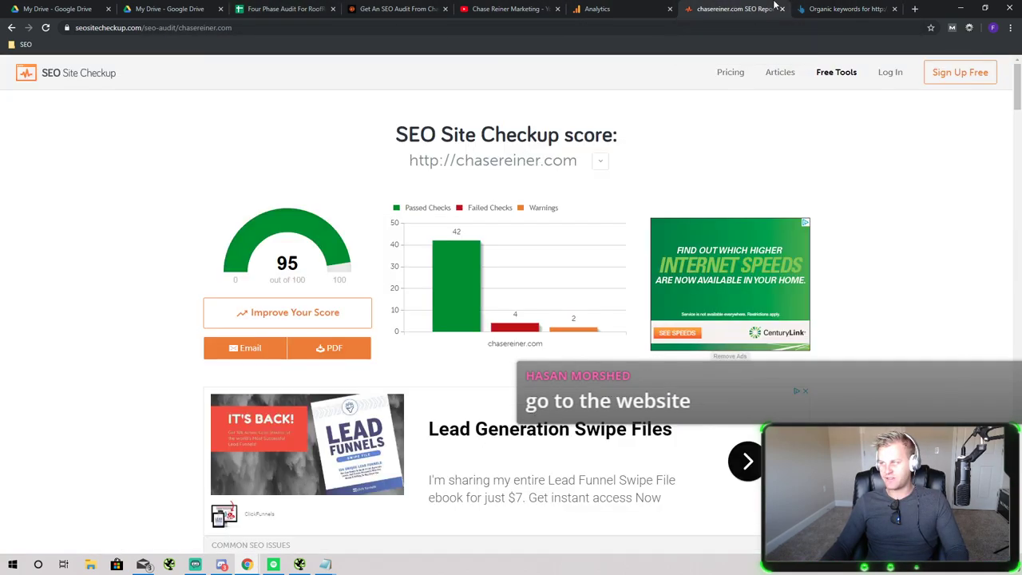
left_click(811, 9)
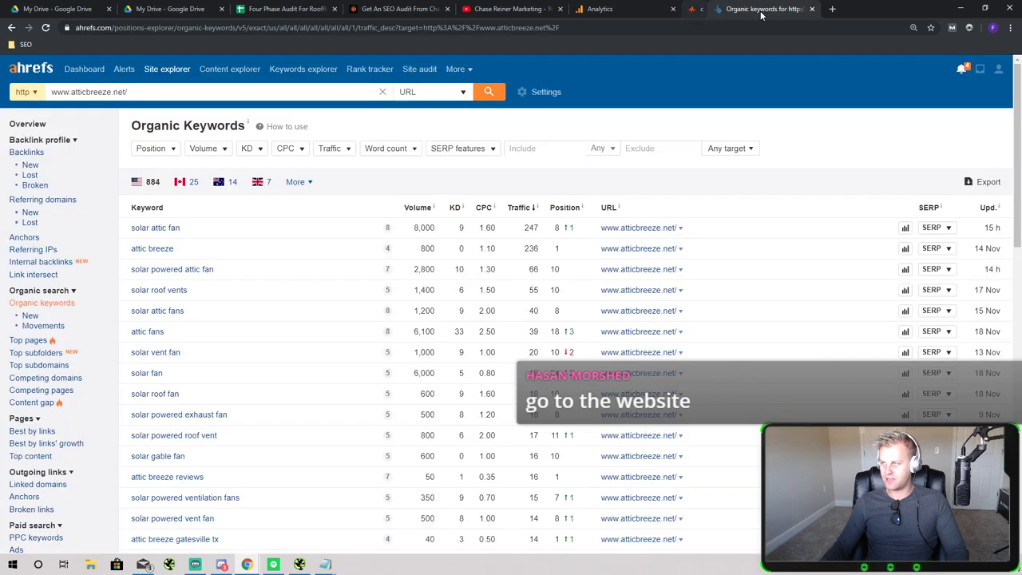
scroll(320, 277, "down", 1)
scroll(320, 277, "up", 1)
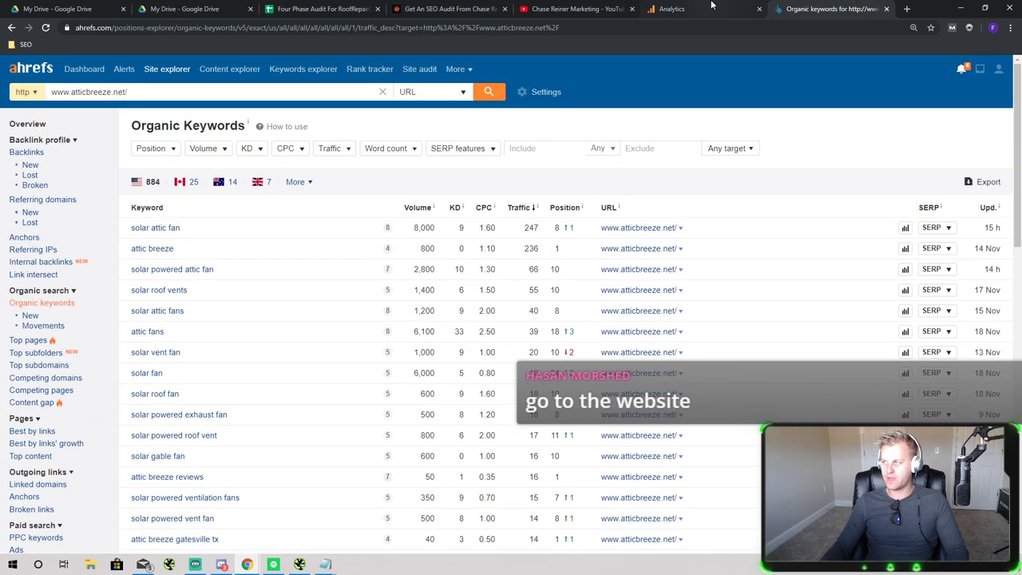
key("ctrl+Page_Up")
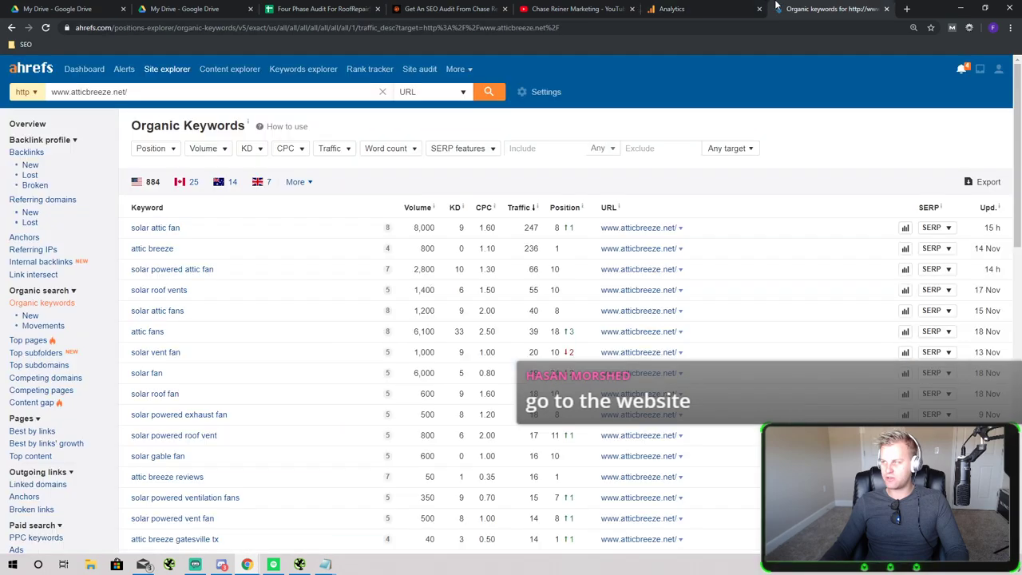
left_click(787, 8)
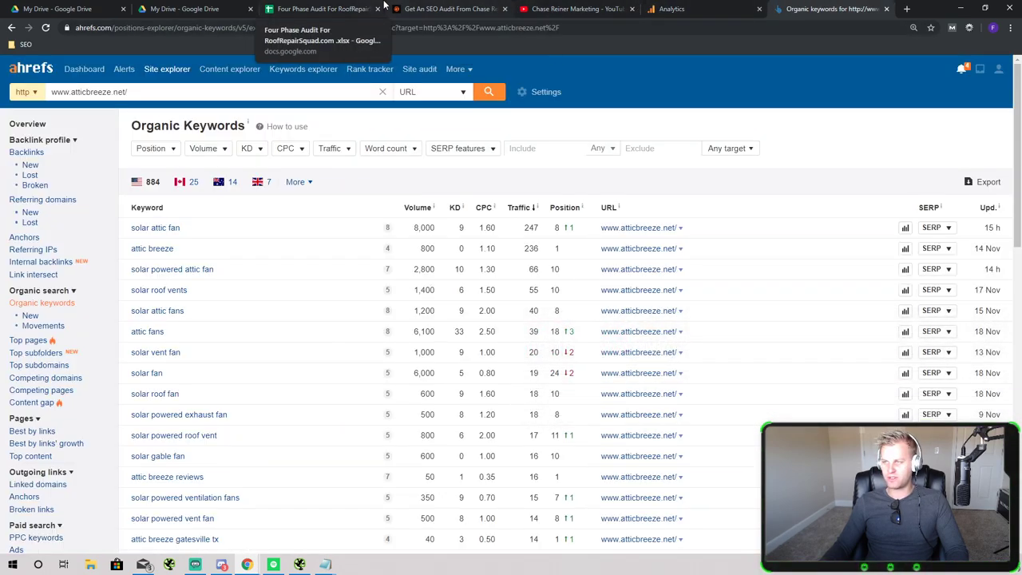
Switch to the Four Phase Audit workbook, open the Phase 2 sheet, and highlight its table from the Query column to the Address column
left_click(324, 8)
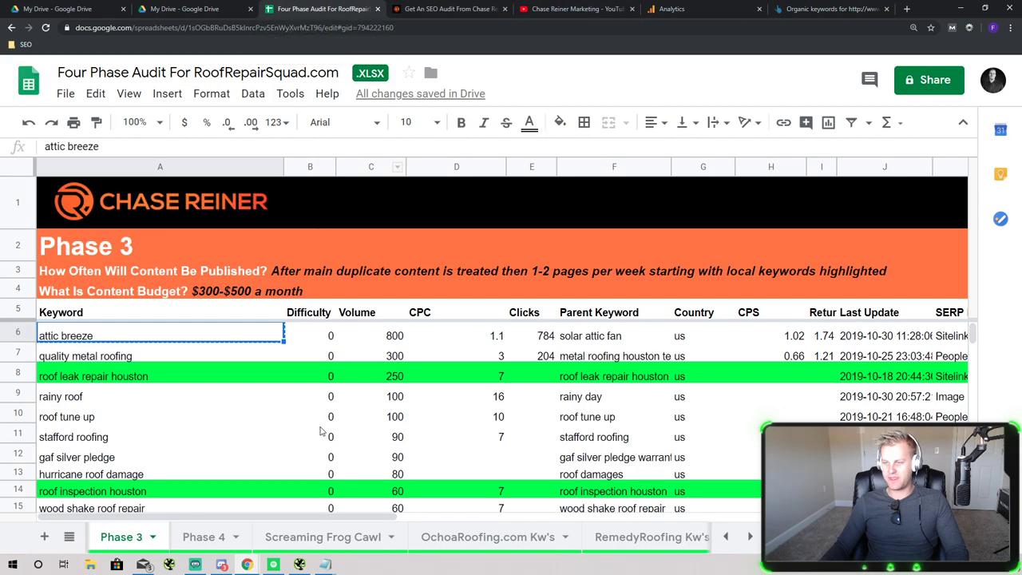
left_click(731, 537)
left_click(483, 537)
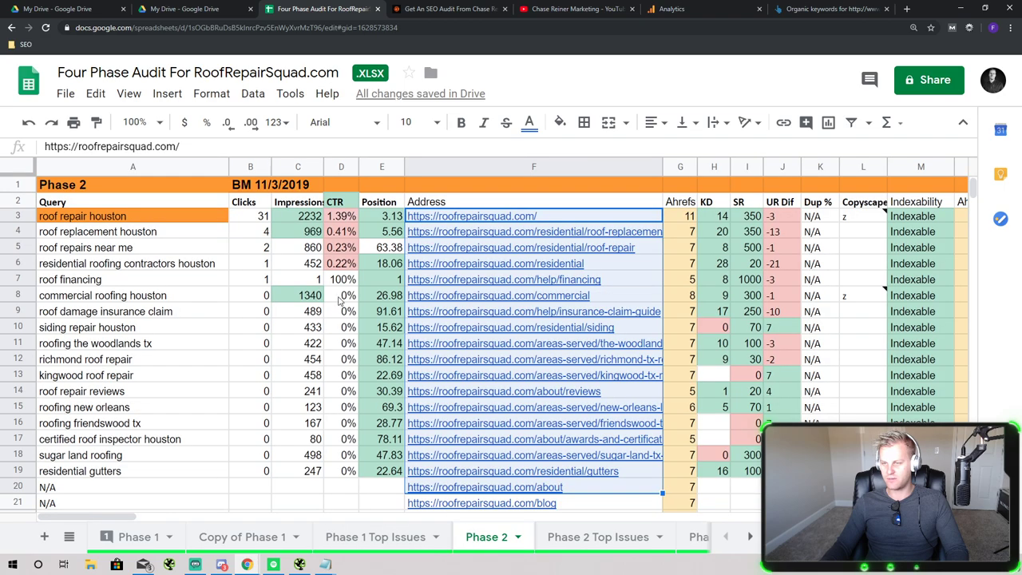
left_click_drag(190, 220, 606, 491)
left_click(719, 471)
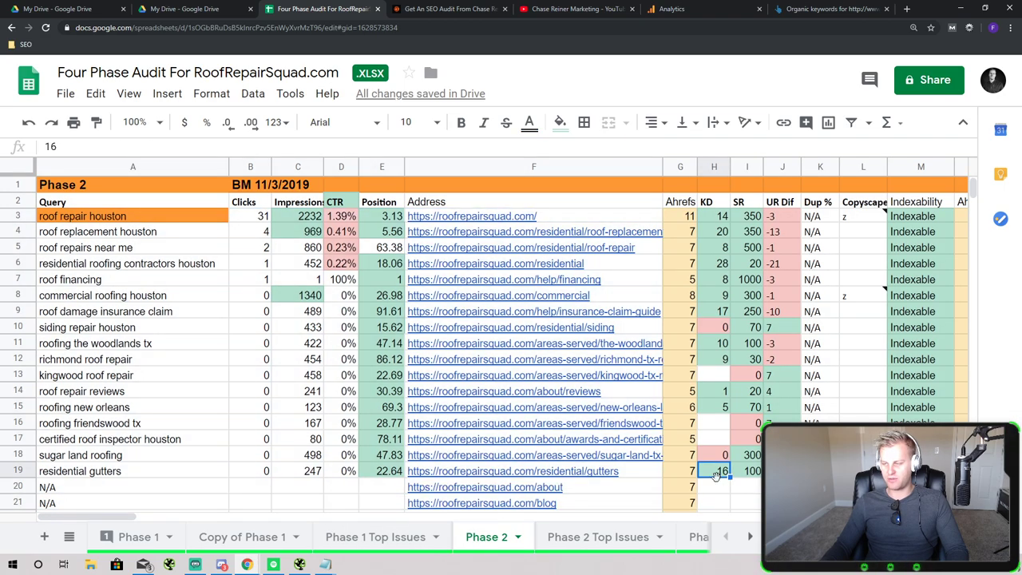
left_click(53, 201)
left_click_drag(53, 201, 583, 465)
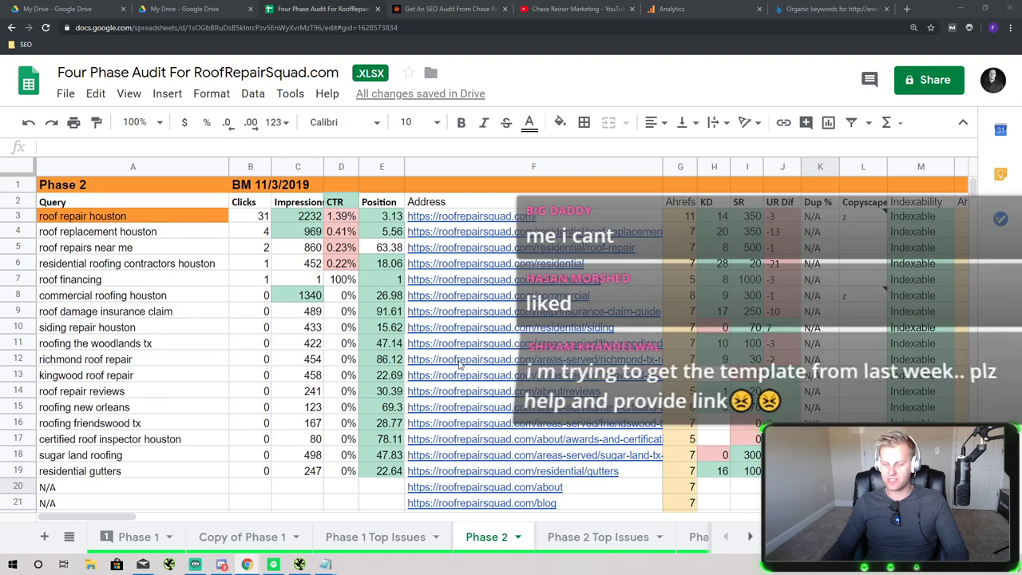
Highlight the Phase 2 addresses from the homepage to residential/gutters, and select the UR Dif cell for roof repairs near me
left_click(588, 222)
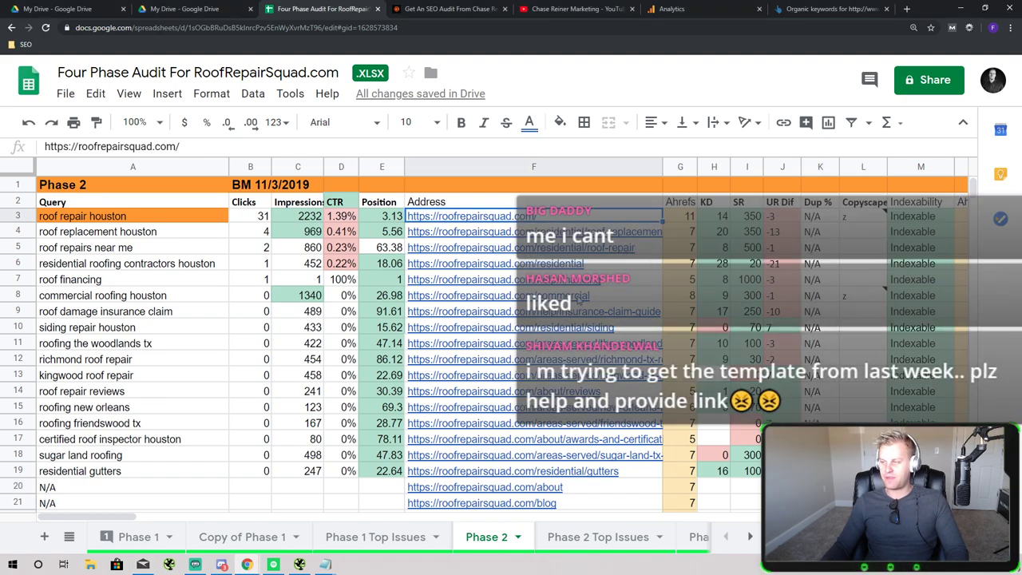
left_click(710, 233)
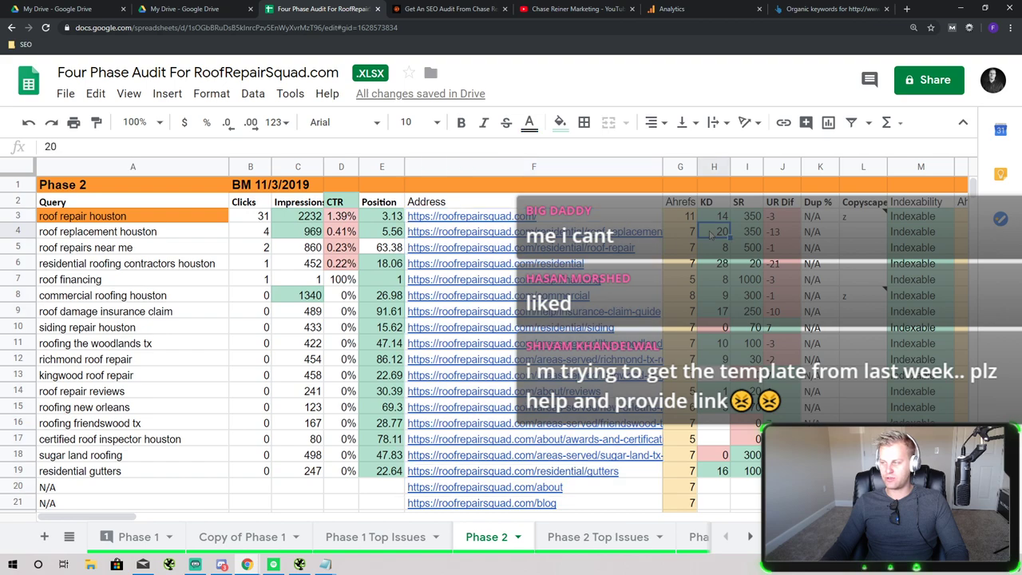
left_click(616, 219)
left_click(566, 472, "shift")
left_click(781, 248)
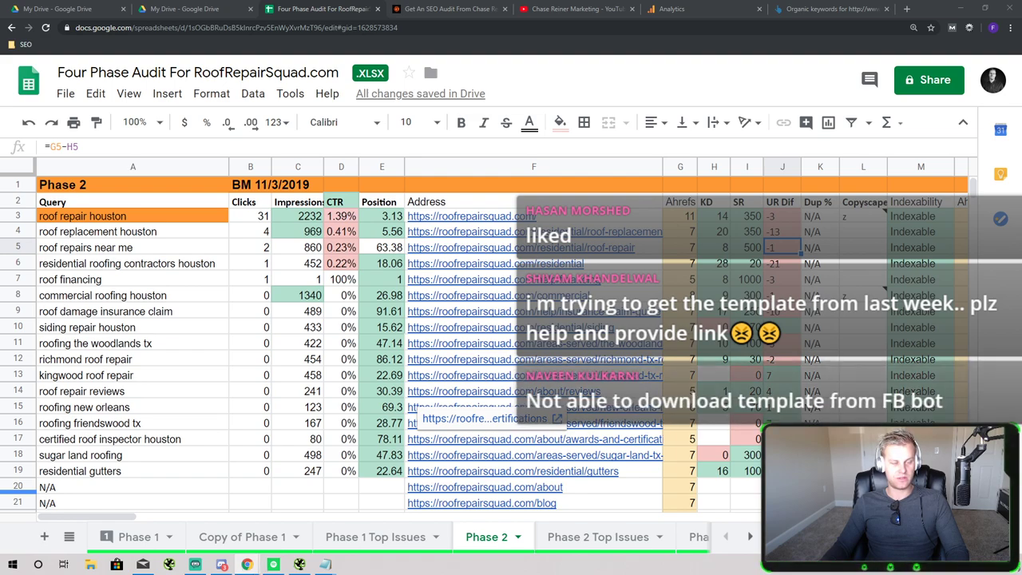
Check the YouTube channel's video list, close the Get An SEO Audit page, and return to the audit workbook
left_click(469, 8)
left_click(539, 8)
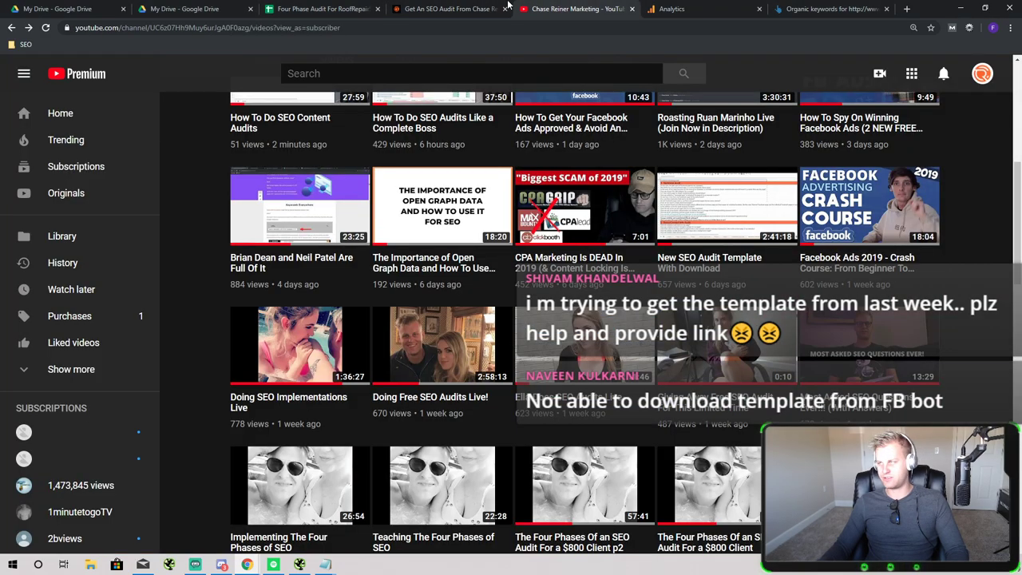
left_click(504, 8)
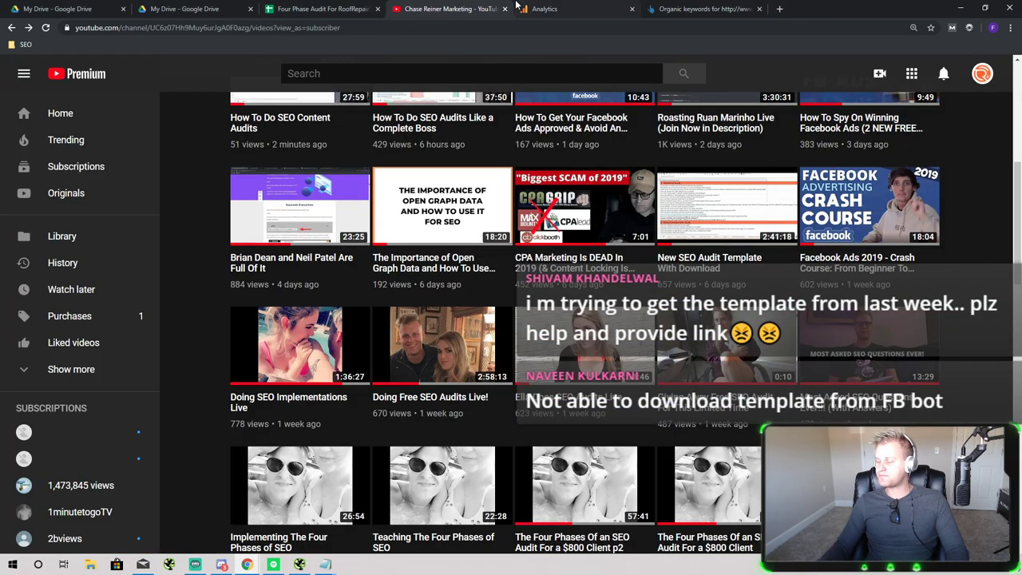
left_click(321, 8)
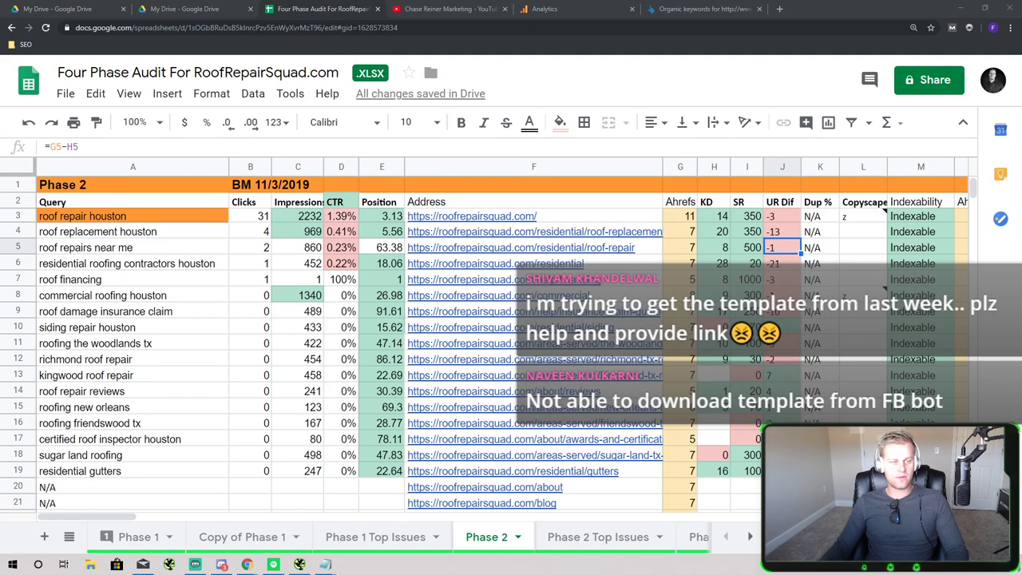
Look through the workbook's competitor keyword sheets for PunumRoofingHouston.com and MyRoofImprovement, and open the RemedyRoofing Kw's sheet
left_click(325, 564)
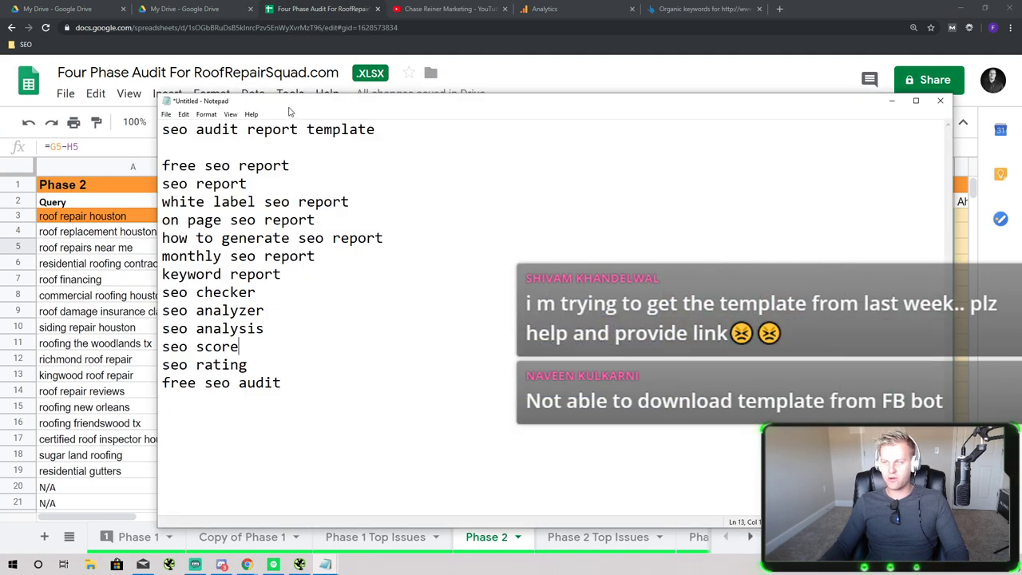
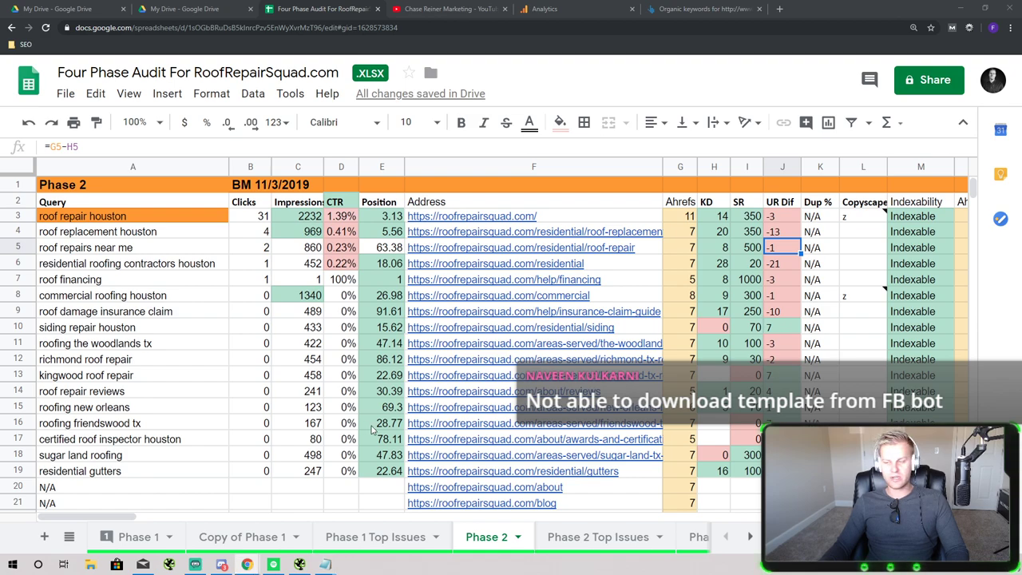
left_click(746, 538)
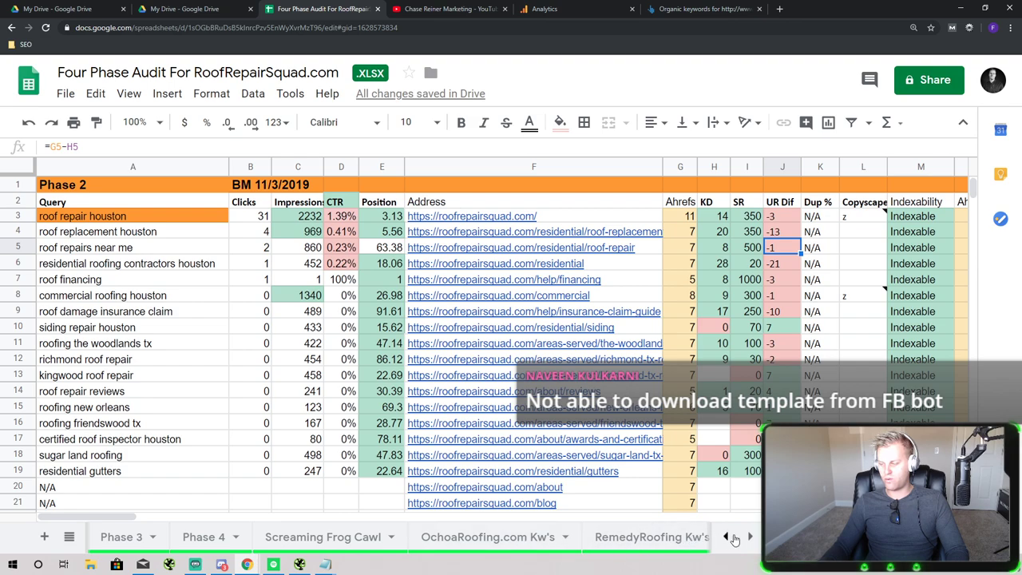
left_click(749, 537)
left_click(749, 536)
left_click(530, 536)
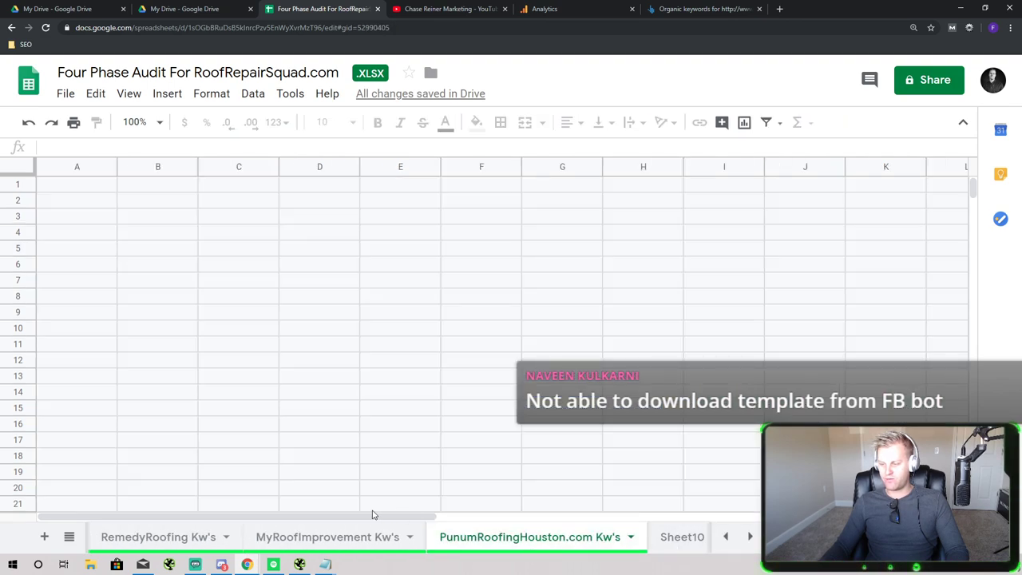
left_click(335, 537)
left_click(158, 536)
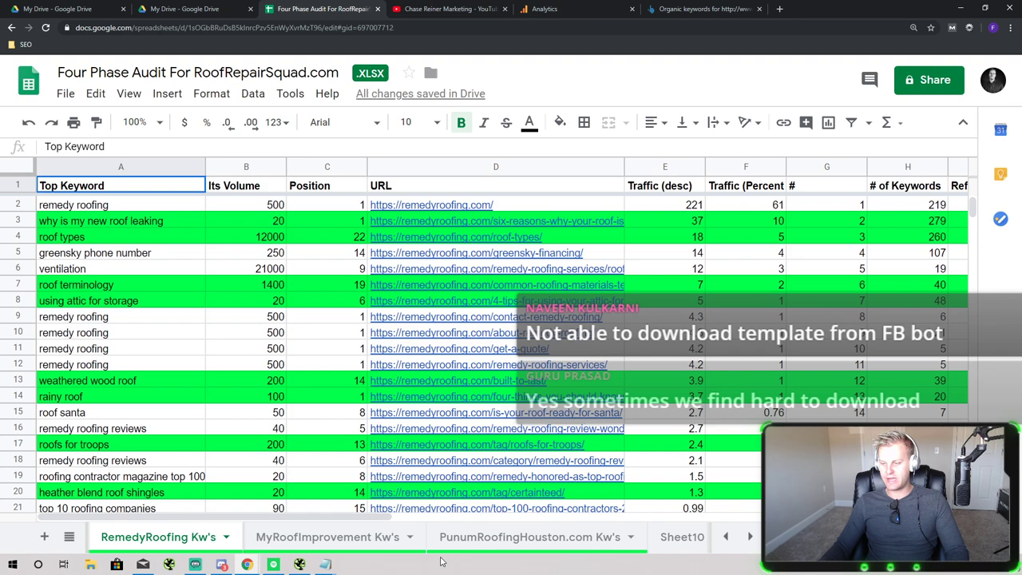
left_click(725, 537)
left_click(725, 537)
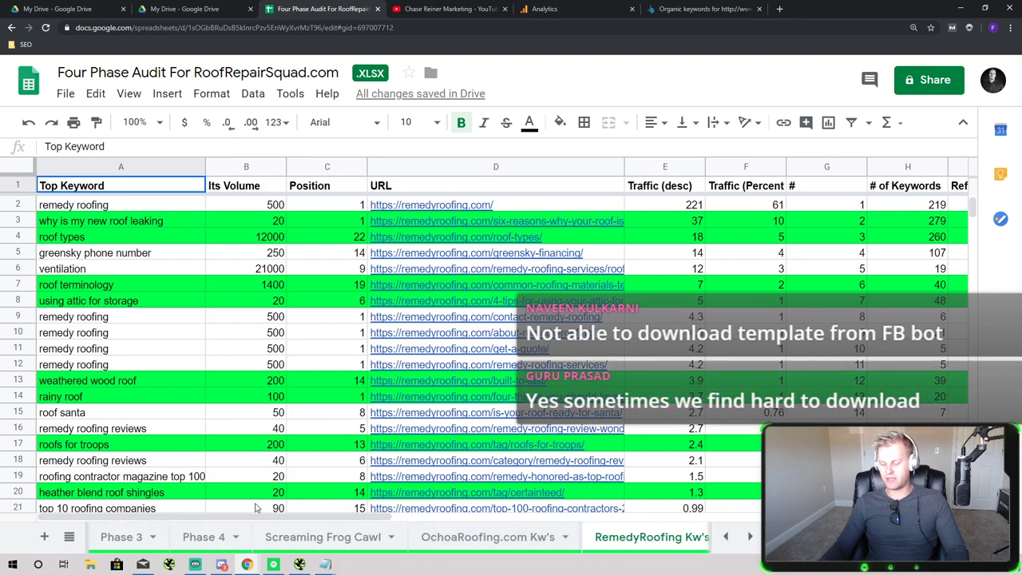
Open a new Notepad note and write the first point, "1. ranking really for organic keywords"
left_click(12, 563)
type("N")
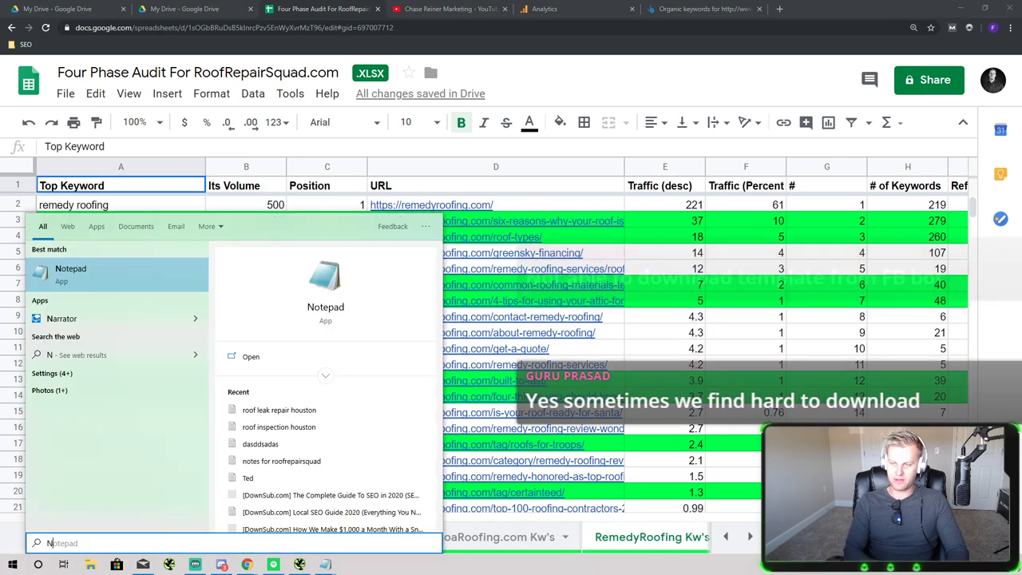
key("Return")
type("R")
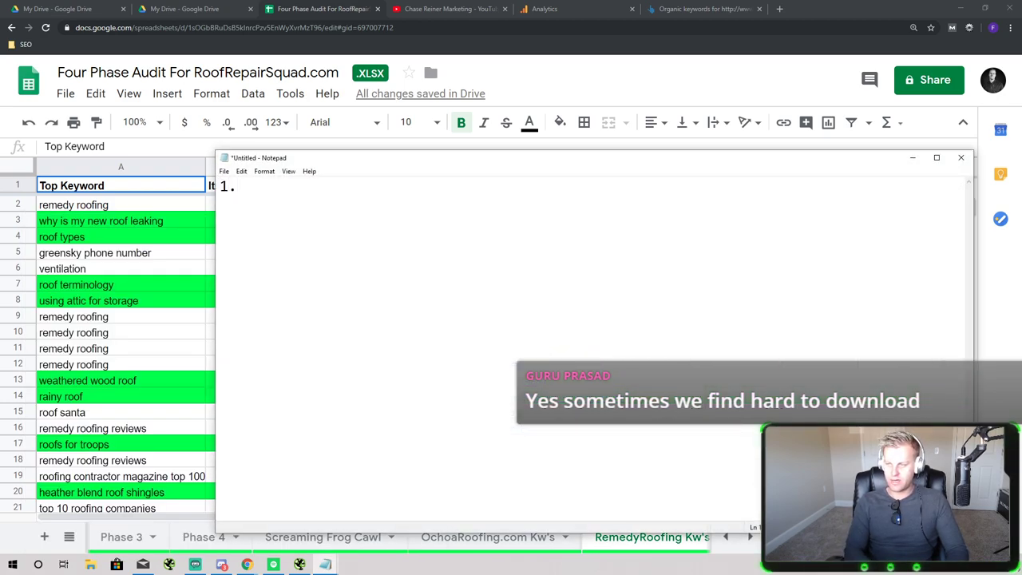
type(" ranking reae")
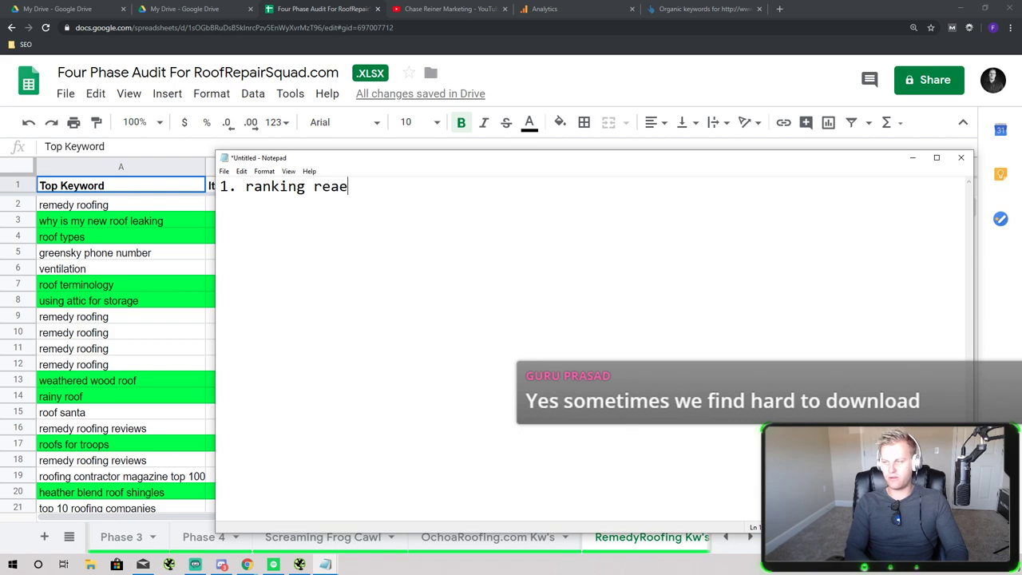
key("BackSpace")
type("lly for ")
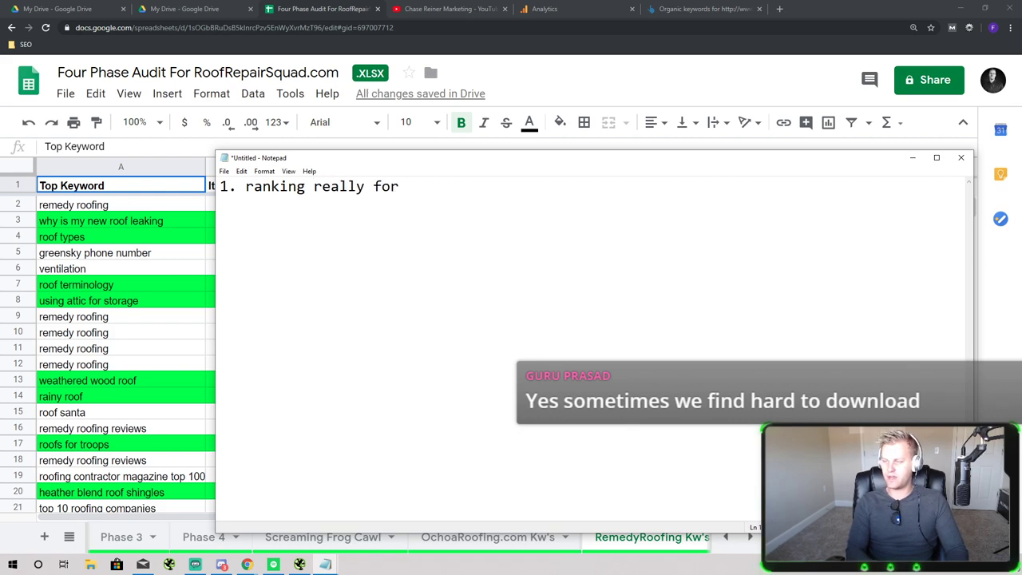
type("key")
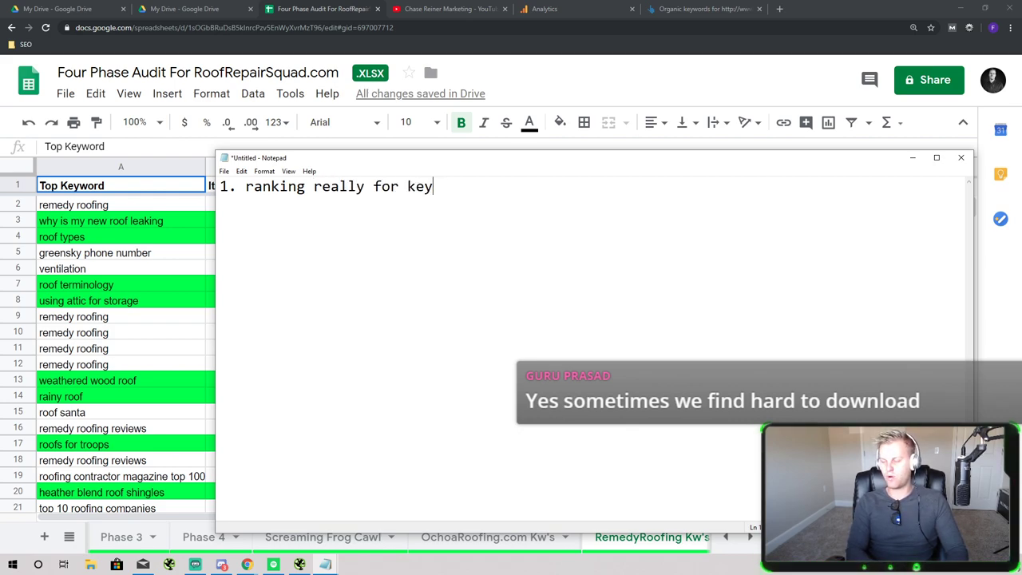
key("BackSpace")
key("BackSpace")
type("o")
key("BackSpace")
key("BackSpace")
type("organic keywo")
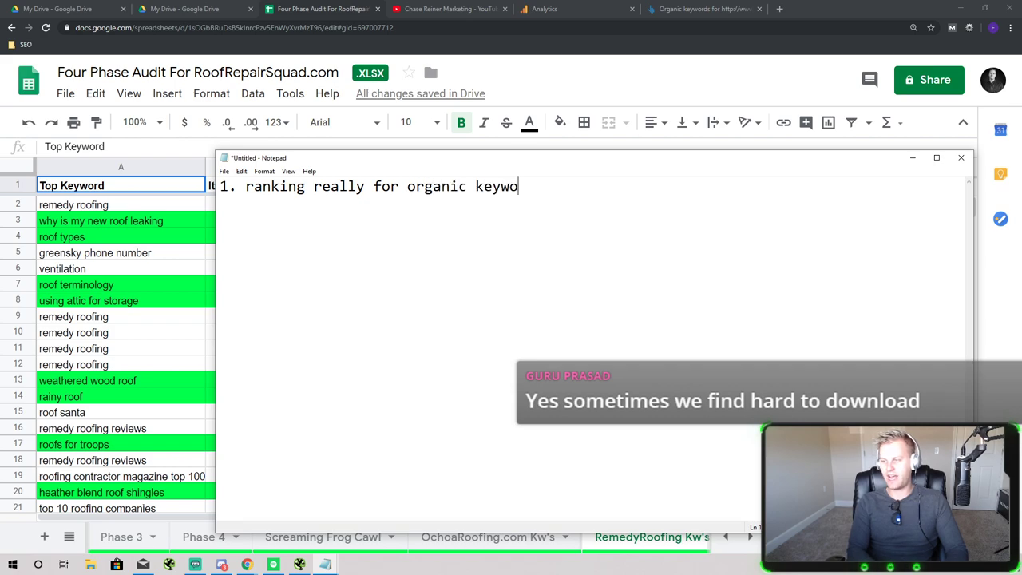
type("rds")
key("Return")
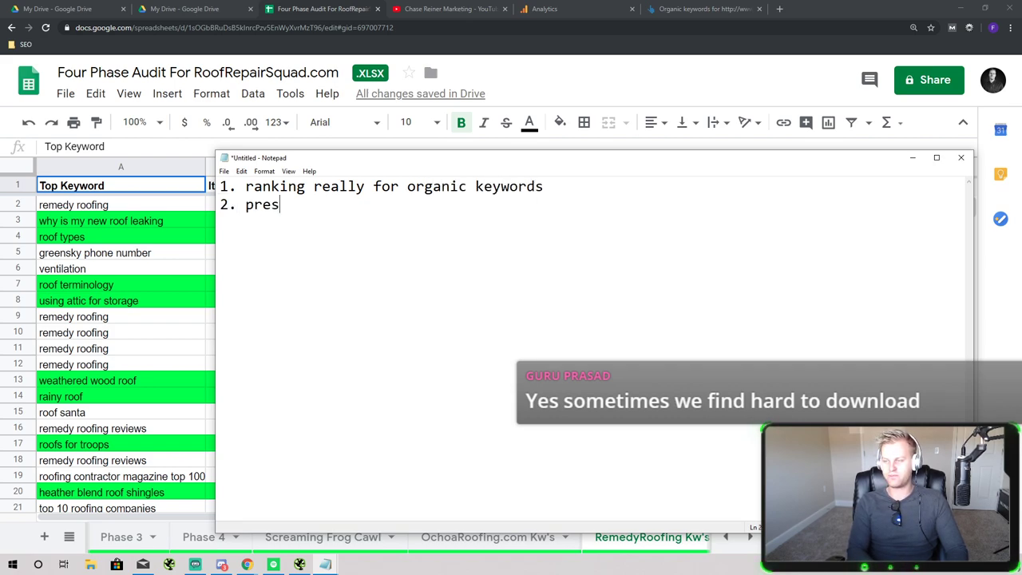
Add the points "2. presence on youtube" and "3. doing marketing facebook" to the note
type("2. presence on youtube")
key("Return")
type("3")
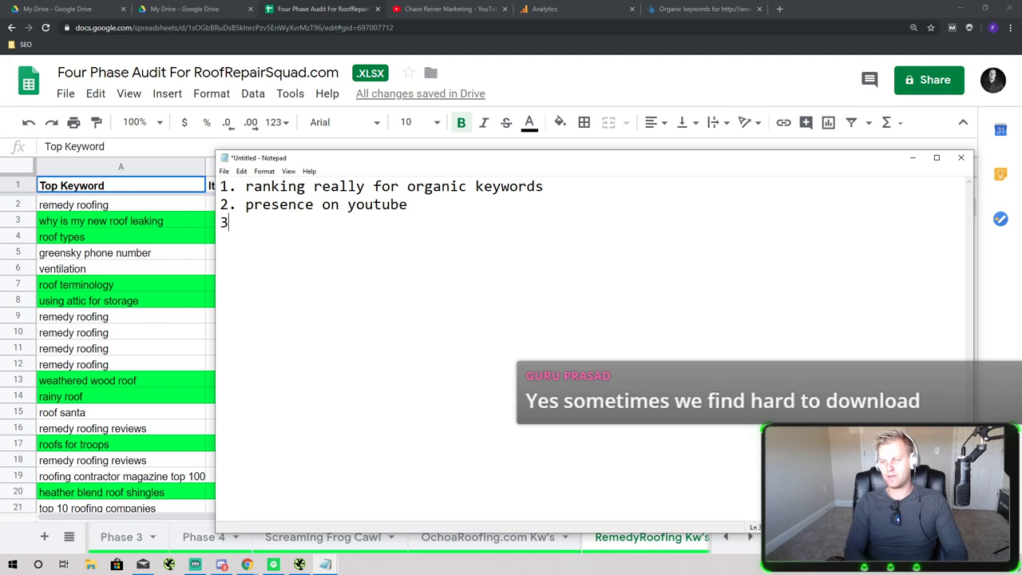
type(". doing ")
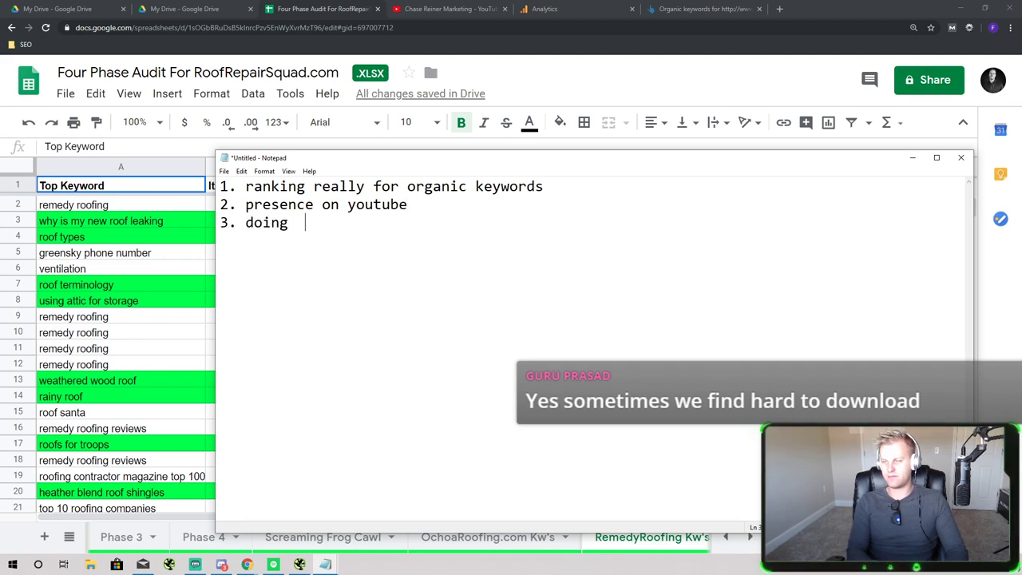
type("marketing facebook")
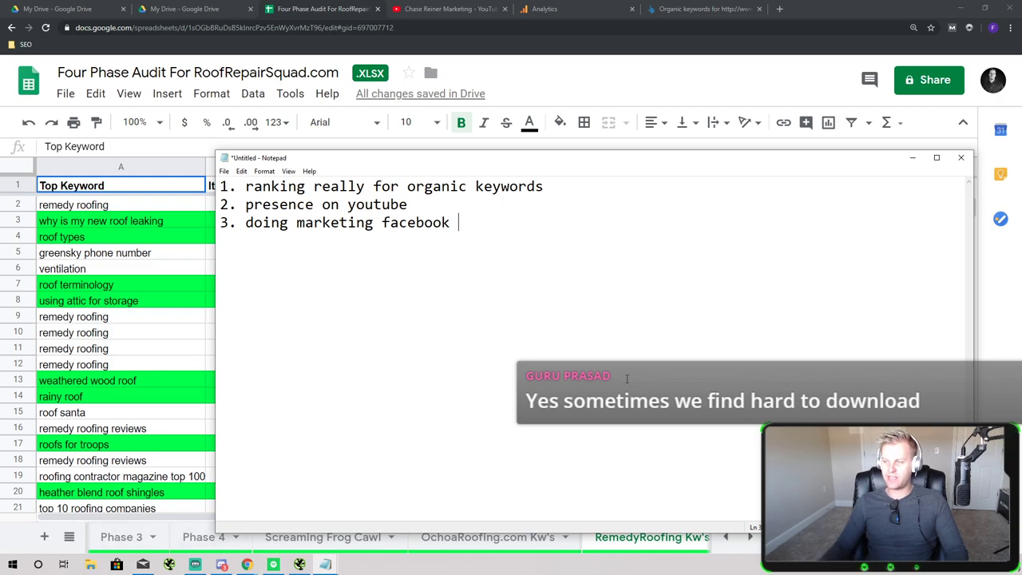
Highlight the note's three marketing points repeatedly while going over them
left_click_drag(550, 222, 167, 94)
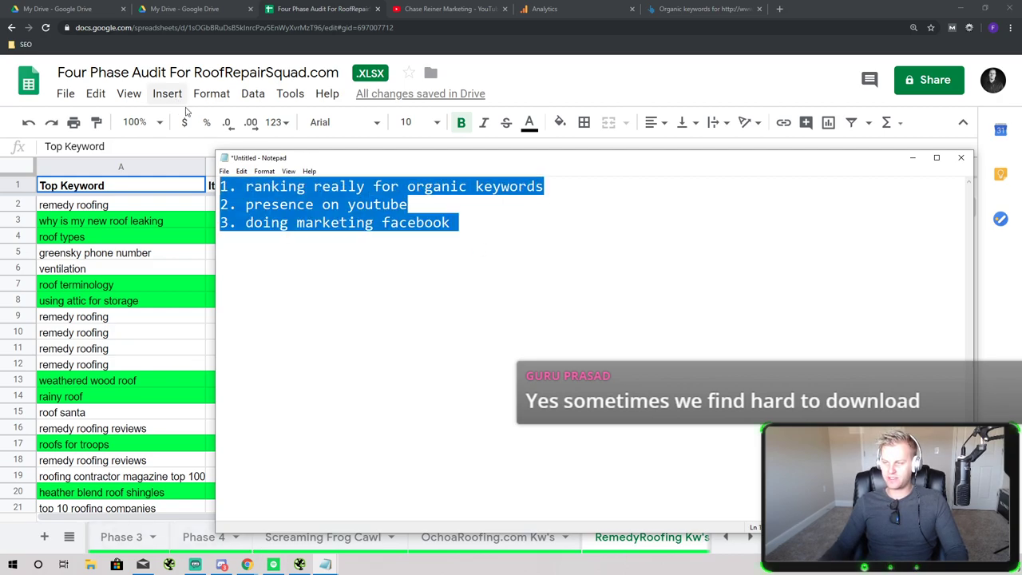
left_click(550, 219)
left_click(481, 207)
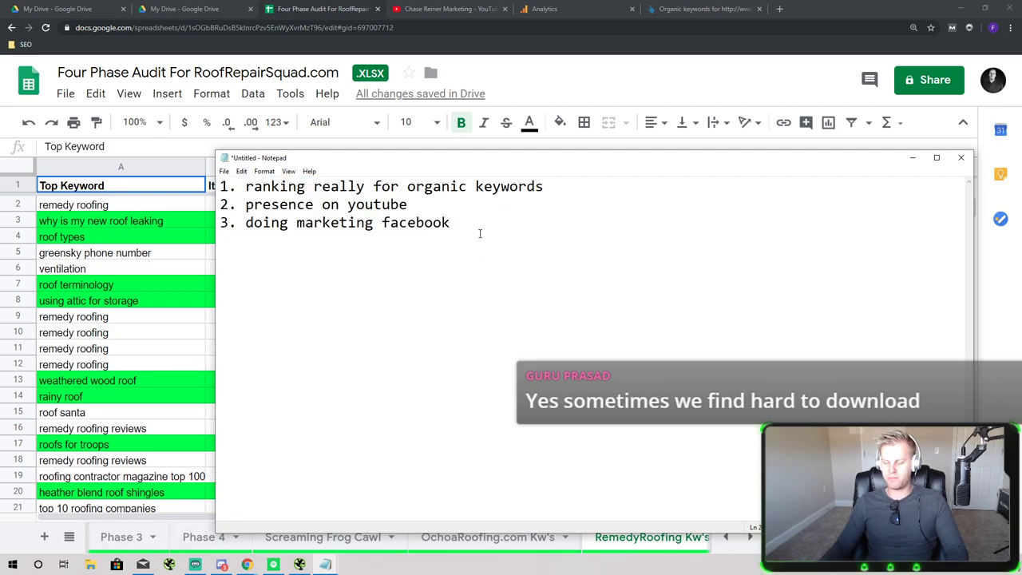
left_click(595, 190)
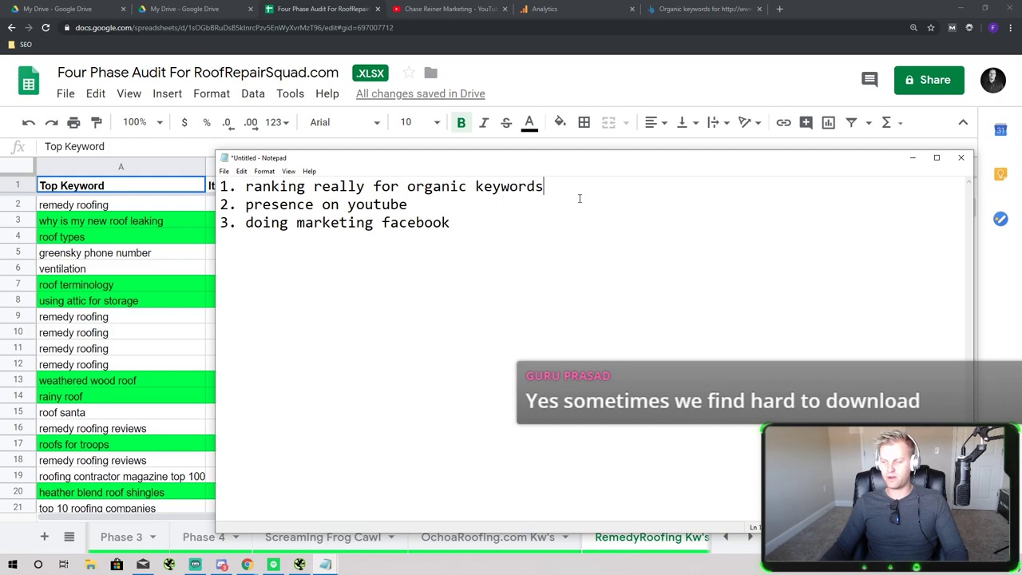
key("ctrl+a")
left_click(566, 282)
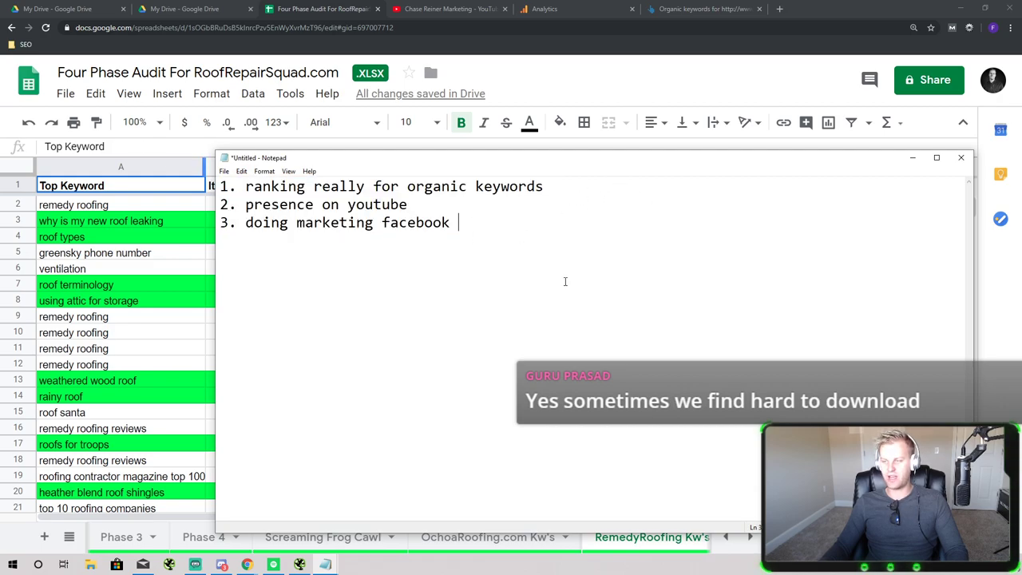
key("ctrl+a")
left_click(604, 232)
left_click(434, 210)
key("ctrl+a")
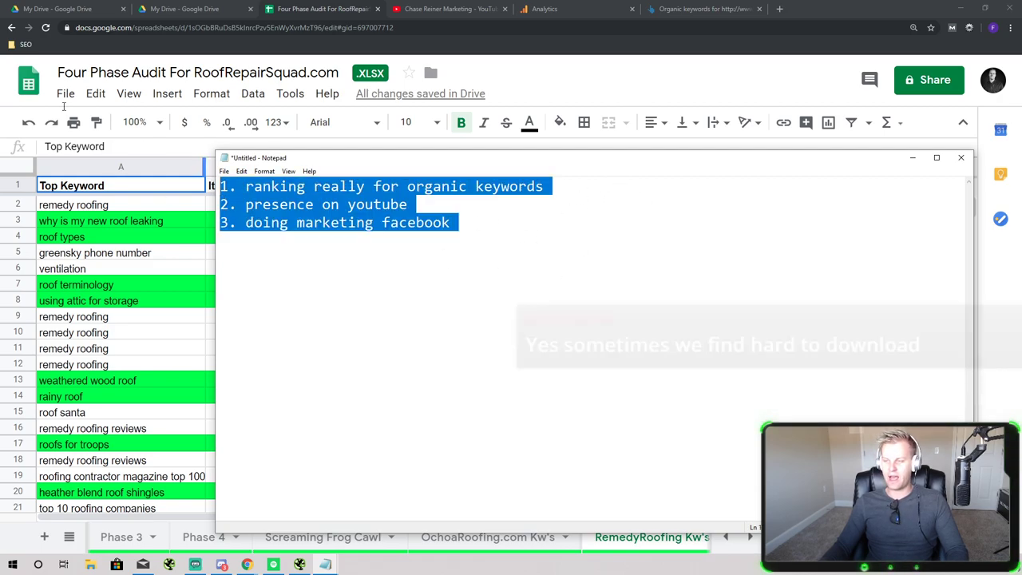
left_click(519, 221)
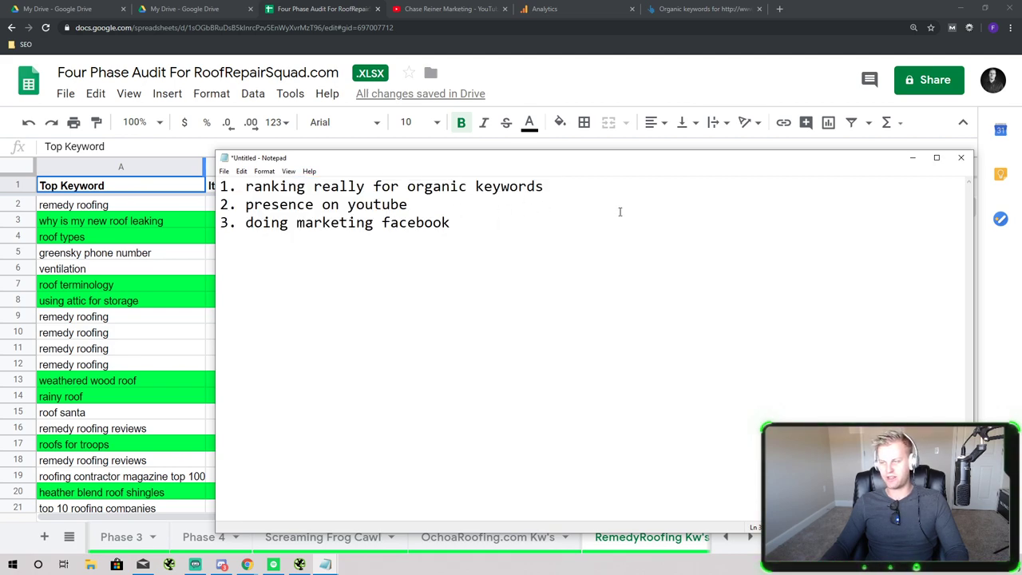
left_click(592, 196)
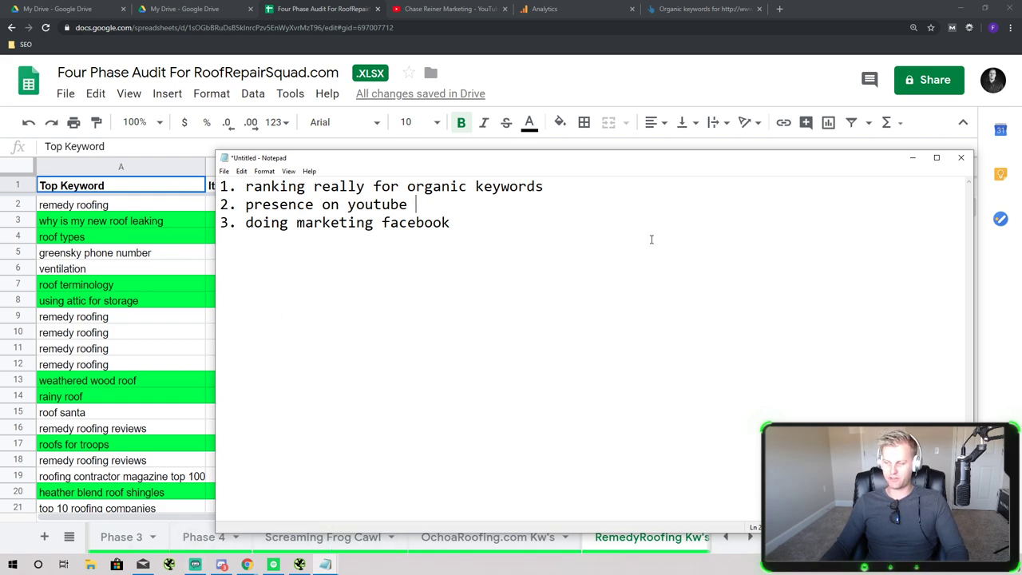
left_click_drag(631, 236, 254, 127)
left_click(520, 255)
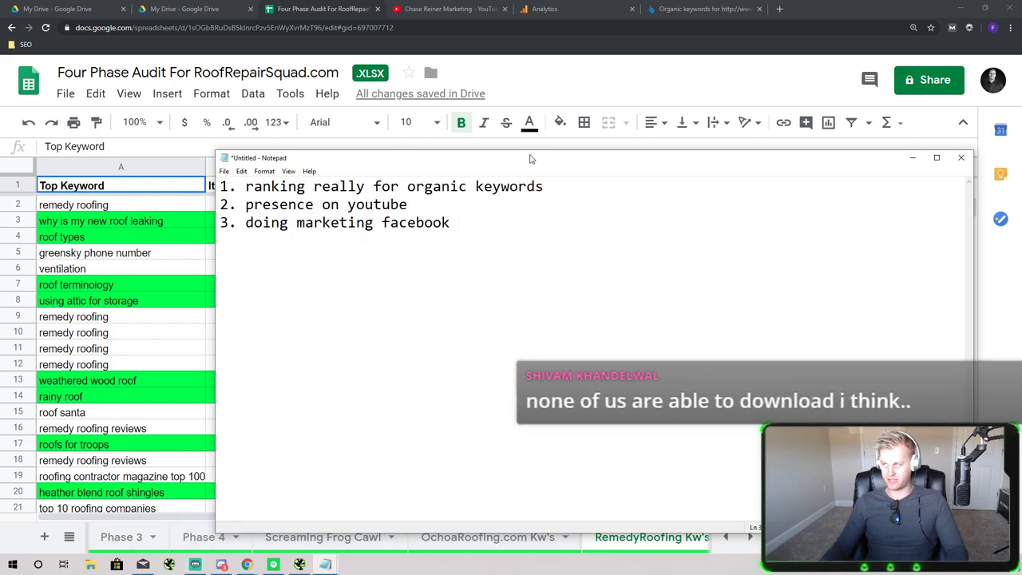
Clear the whole note and return to the audit workbook, selecting the ventilation keyword in the RemedyRoofing sheet
key("ctrl+a")
key("BackSpace")
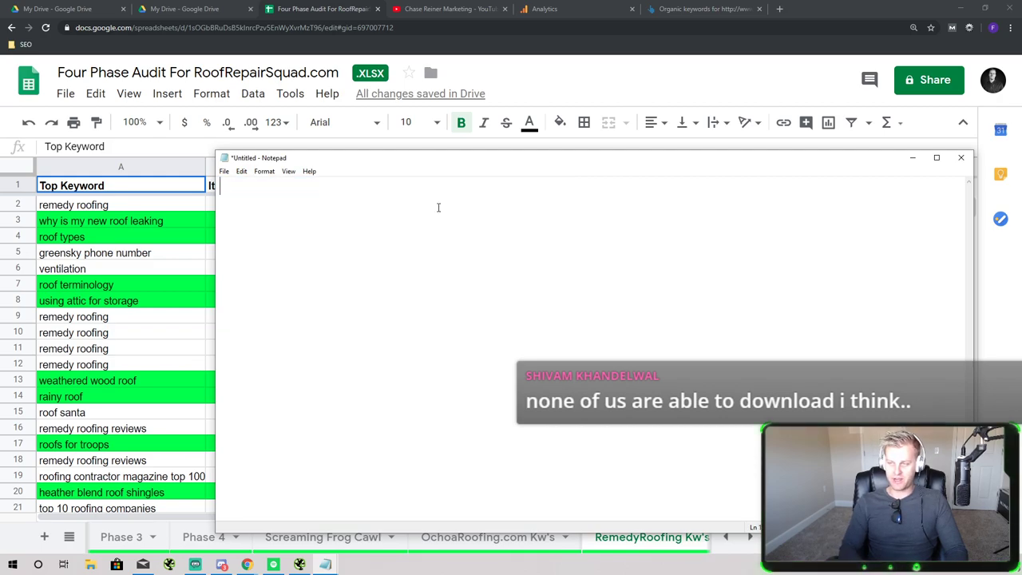
left_click(190, 272)
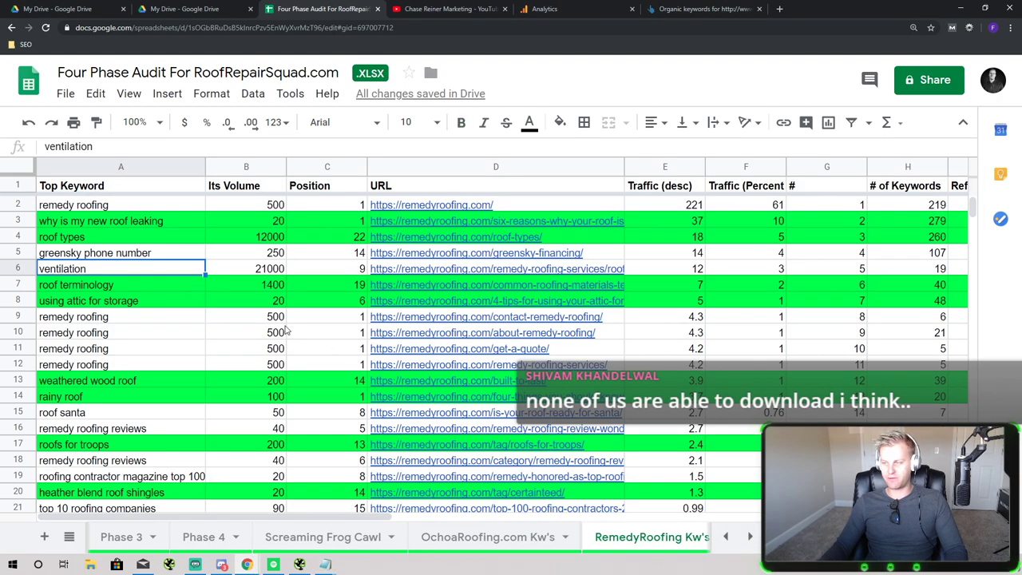
Switch to Ahrefs, skim the atticbreeze.net organic keywords report, and go back to the attic breeze keyword overview
left_click(701, 8)
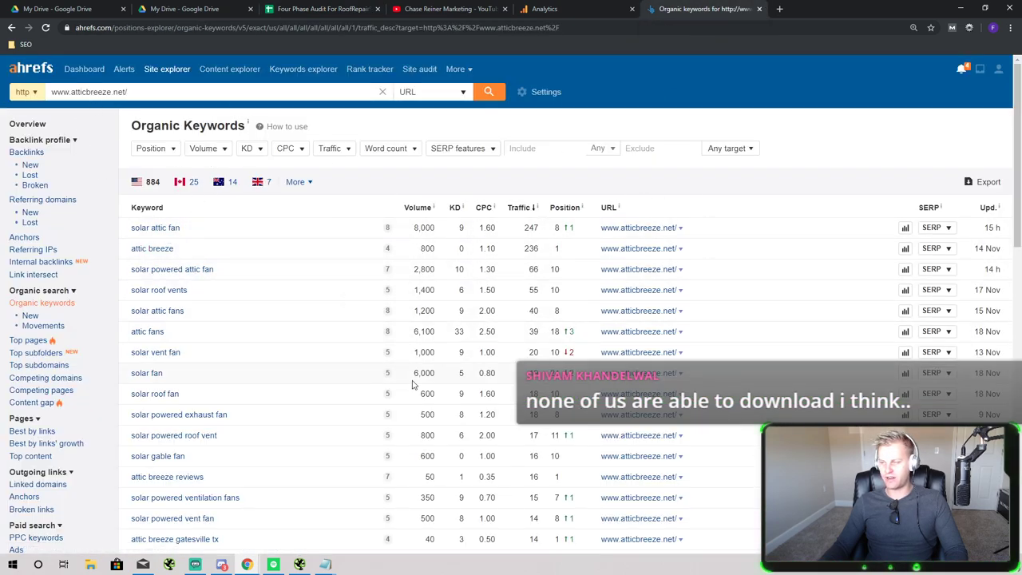
scroll(392, 320, "down", 10)
scroll(364, 277, "up", 10)
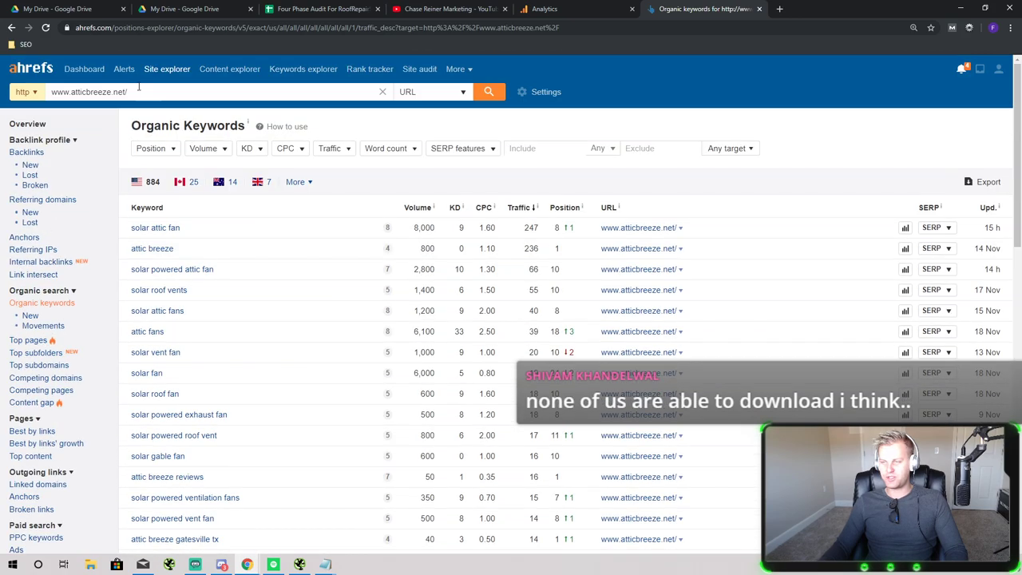
left_click(12, 27)
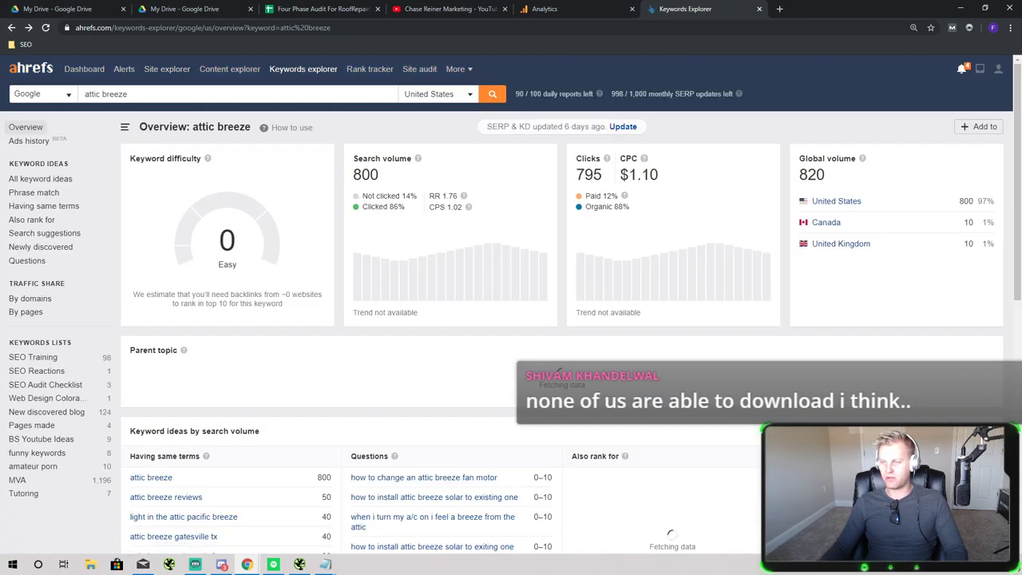
List all keyword ideas for attic breeze sorted by parent topic, and filter them to include "attic"
left_click(36, 179)
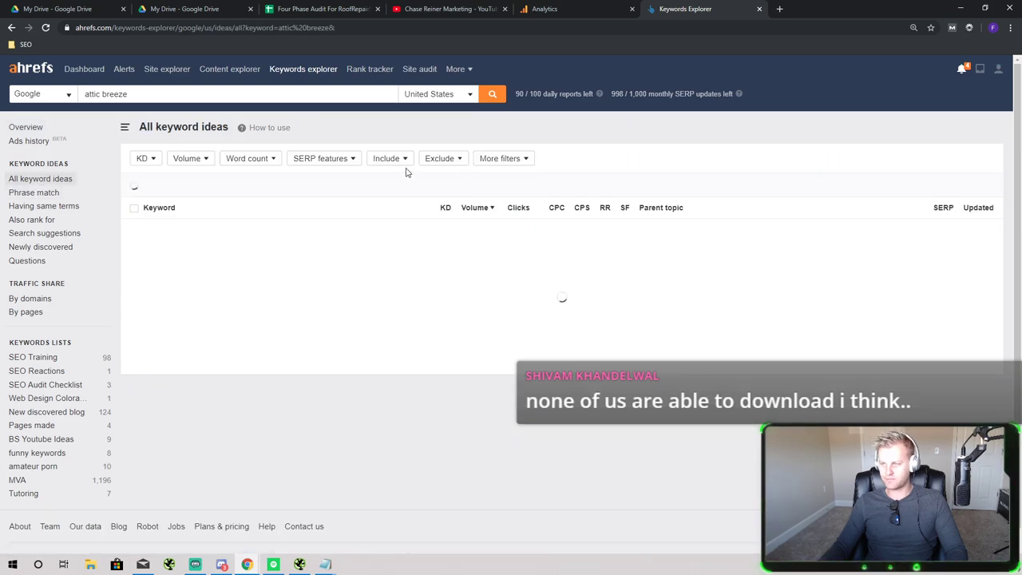
left_click(673, 207)
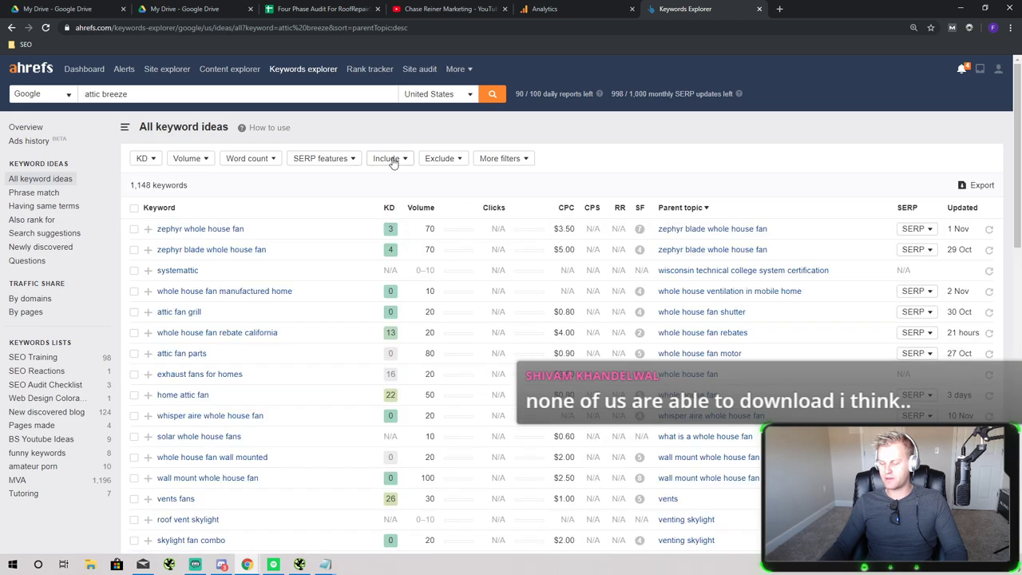
left_click(388, 160)
type("attic")
key("Return")
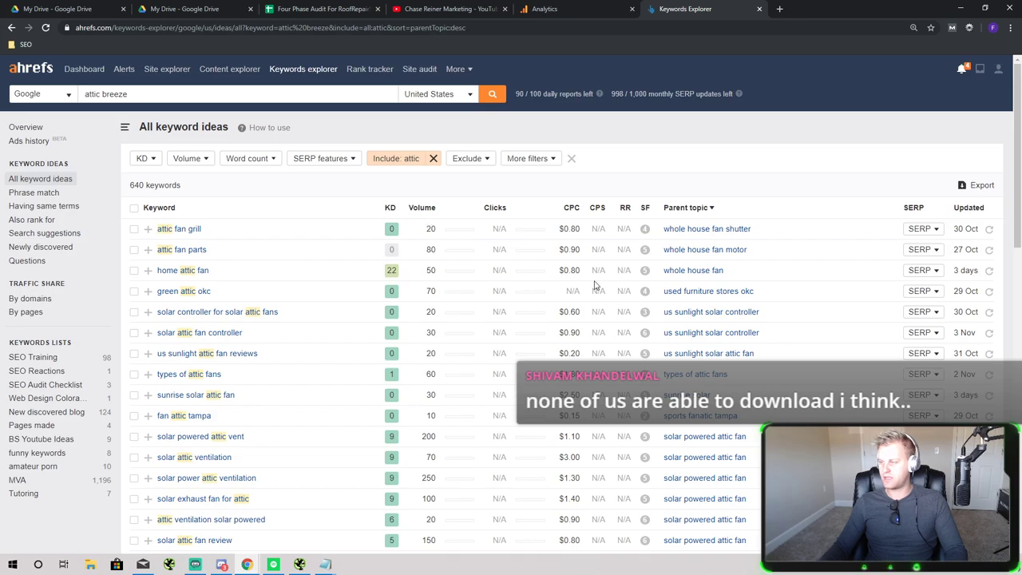
Examine the parent topics across the filtered attic keyword ideas, down to the end of the first results page
scroll(715, 255, "down", 10)
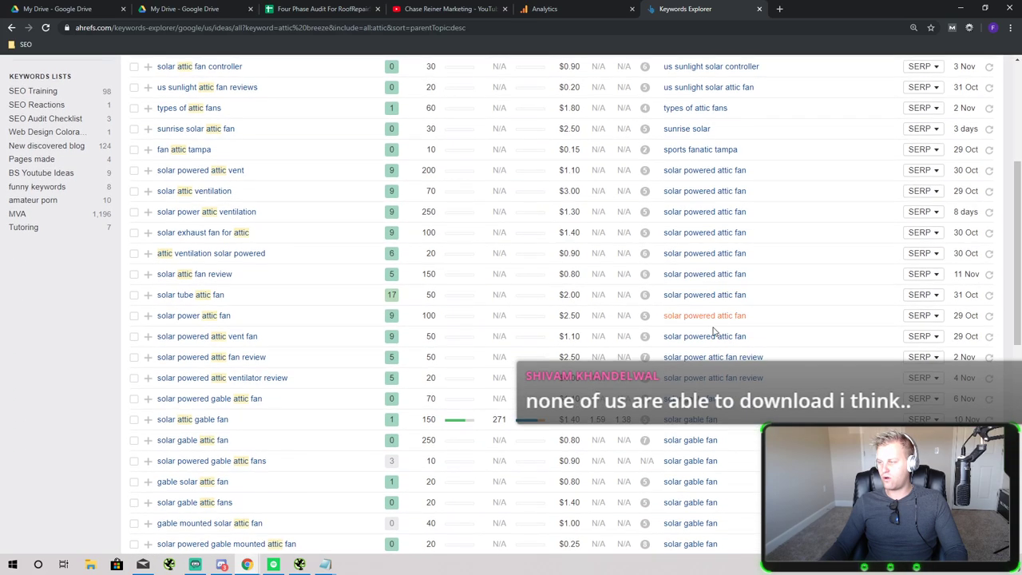
scroll(715, 345, "down", 10)
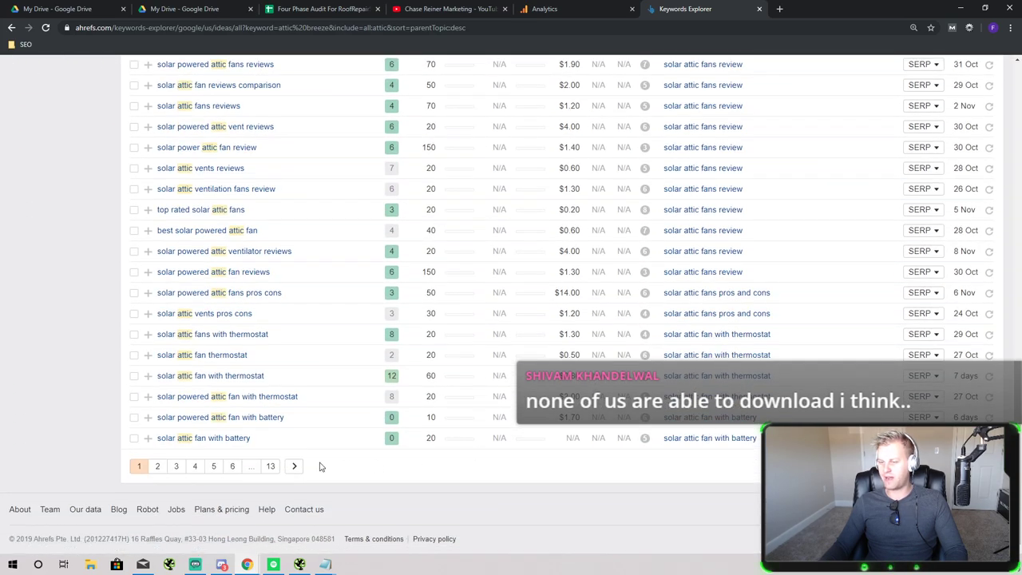
scroll(485, 398, "up", 8)
scroll(485, 398, "up", 5)
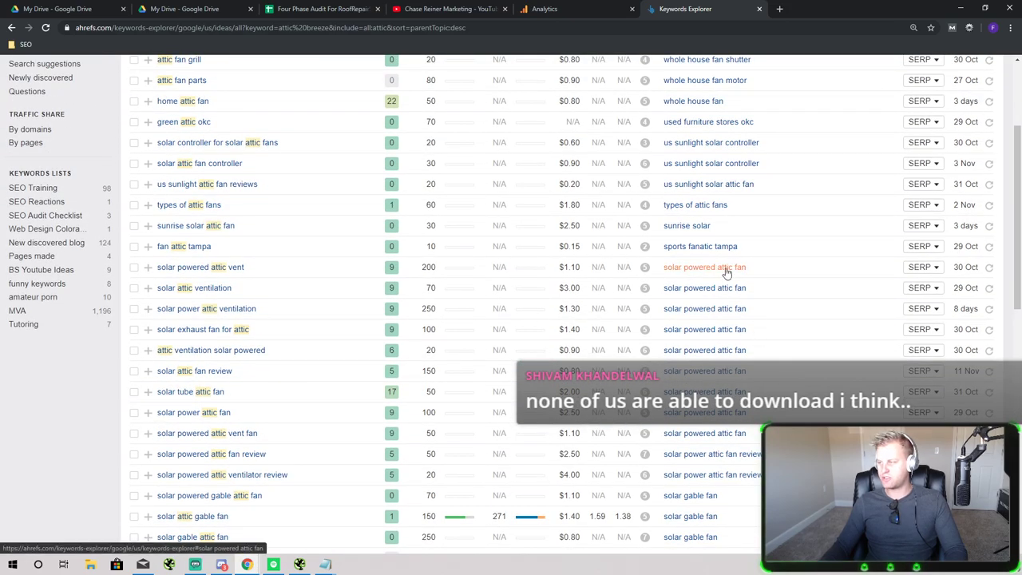
Compare how the solar attic fan keyword ideas group under shared parent topics such as solar powered attic fan and solar attic fans review
scroll(715, 307, "down", 5)
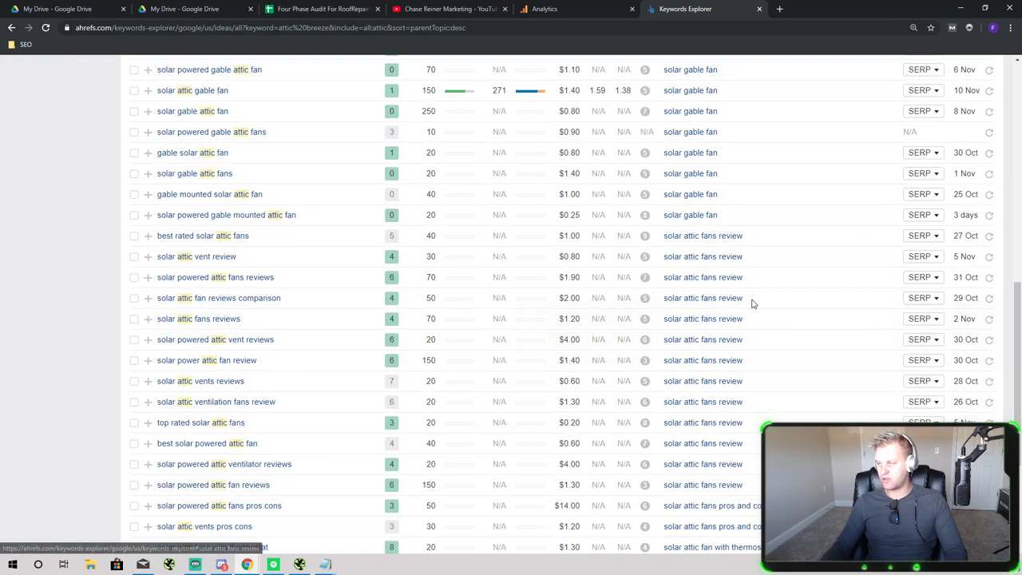
scroll(737, 303, "down", 3)
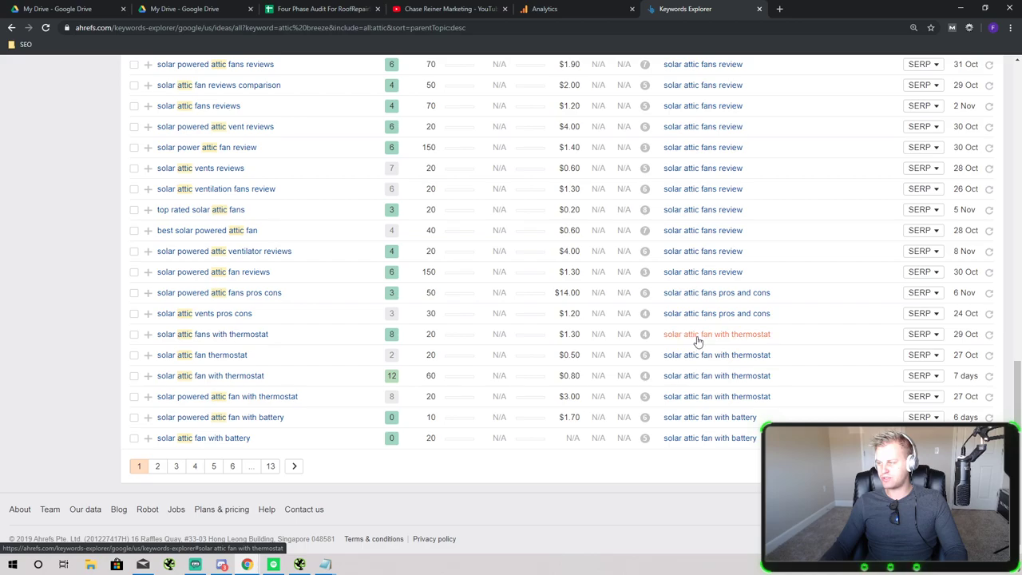
scroll(763, 341, "up", 15)
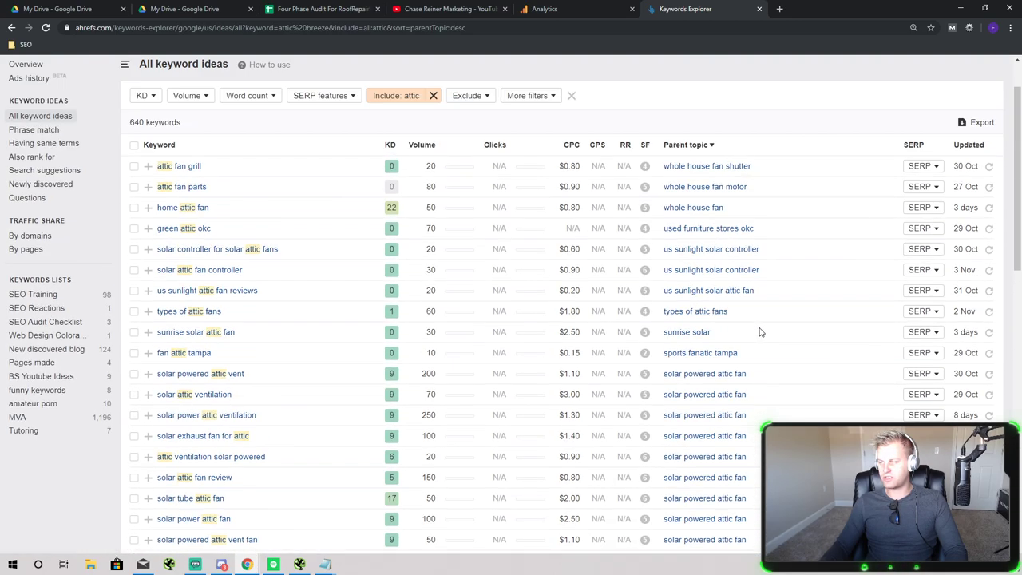
scroll(695, 254, "down", 3)
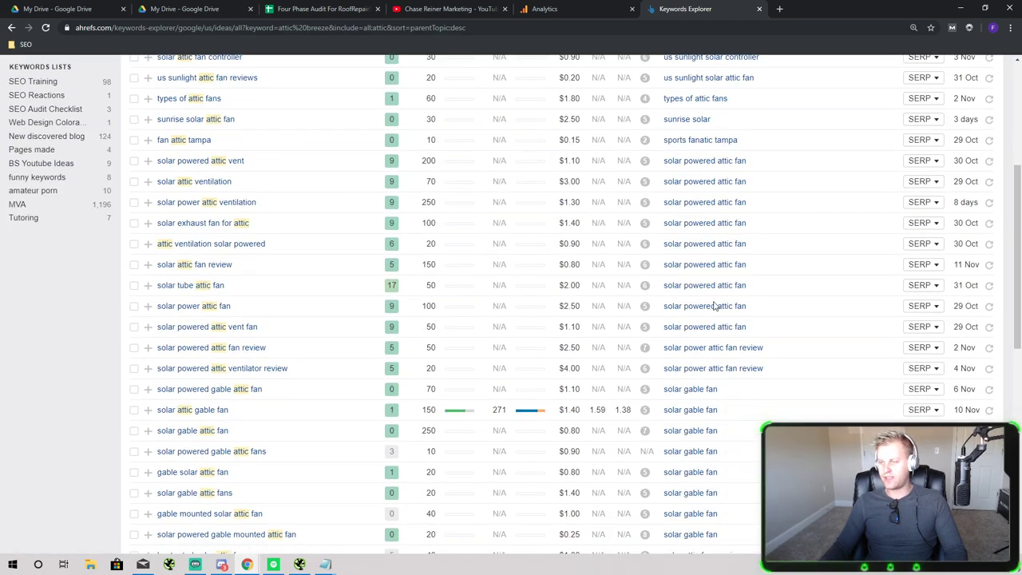
scroll(715, 306, "down", 8)
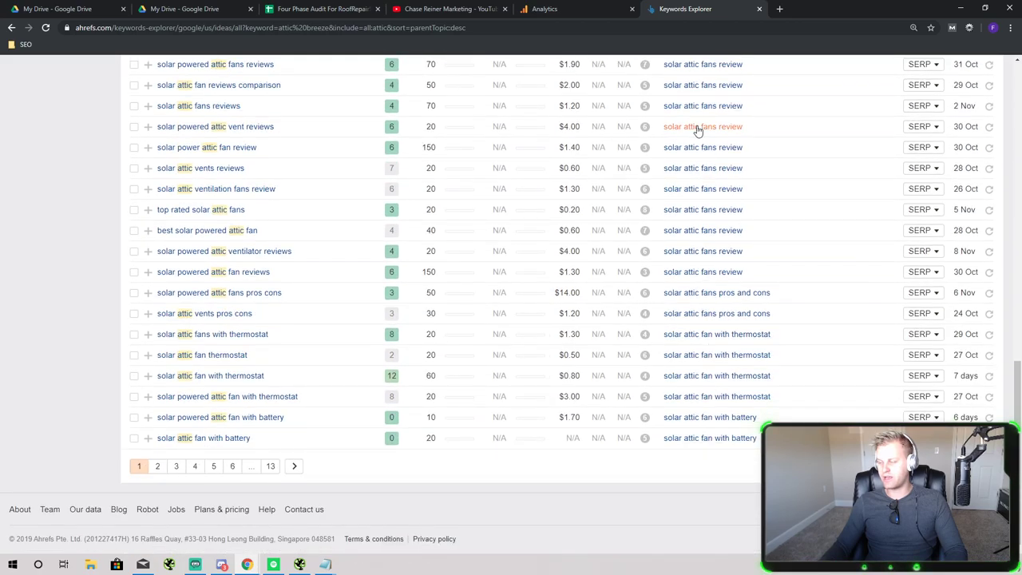
scroll(703, 184, "up", 6)
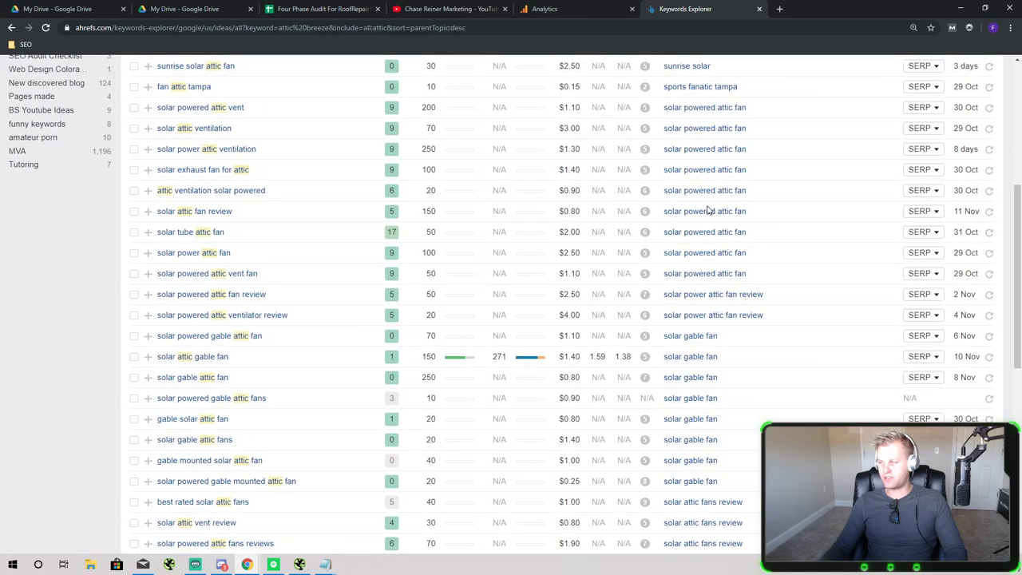
scroll(687, 199, "up", 1)
scroll(643, 224, "up", 1)
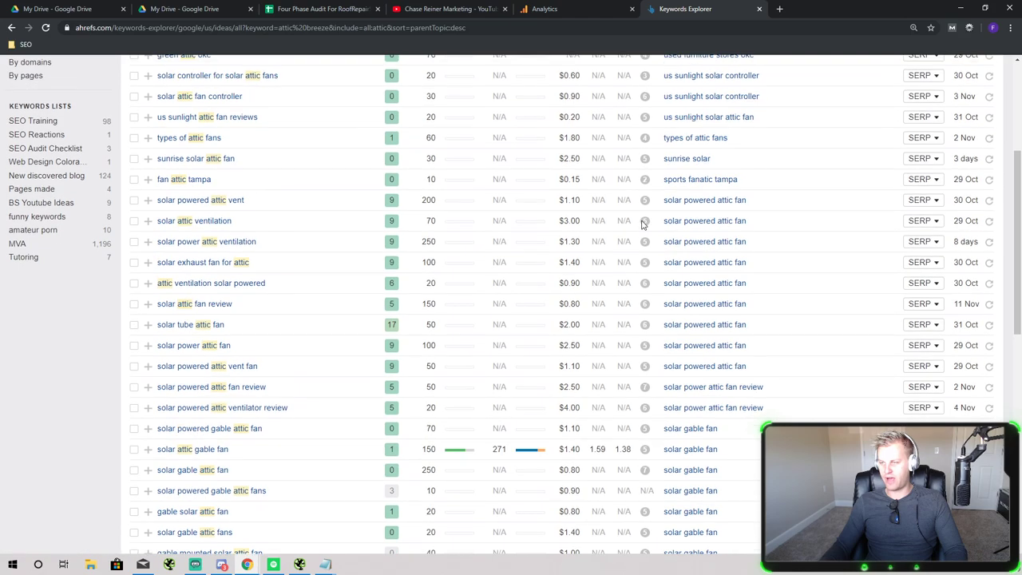
scroll(643, 225, "up", 3)
scroll(741, 248, "down", 3)
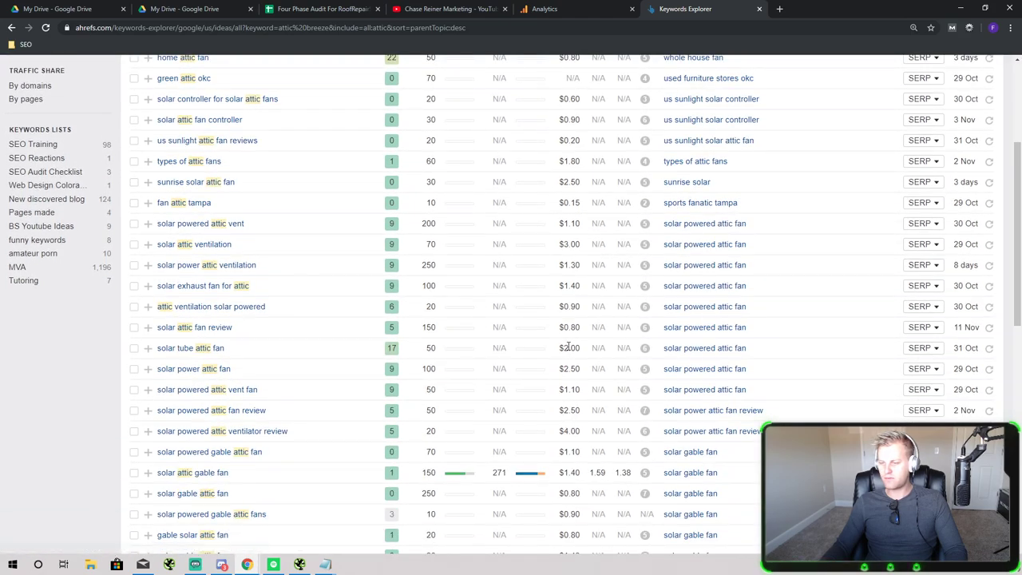
scroll(439, 327, "down", 1)
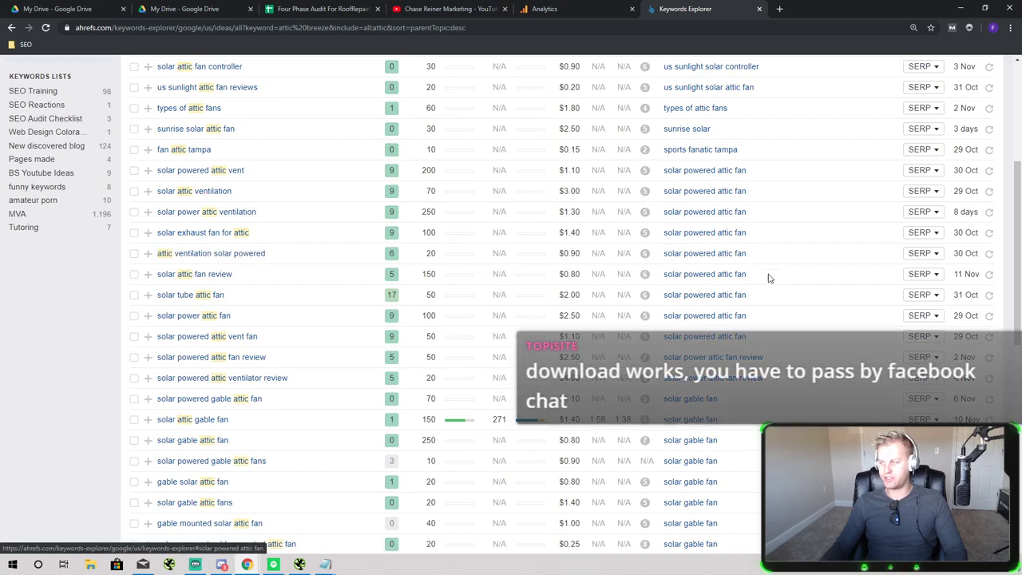
scroll(719, 283, "down", 3)
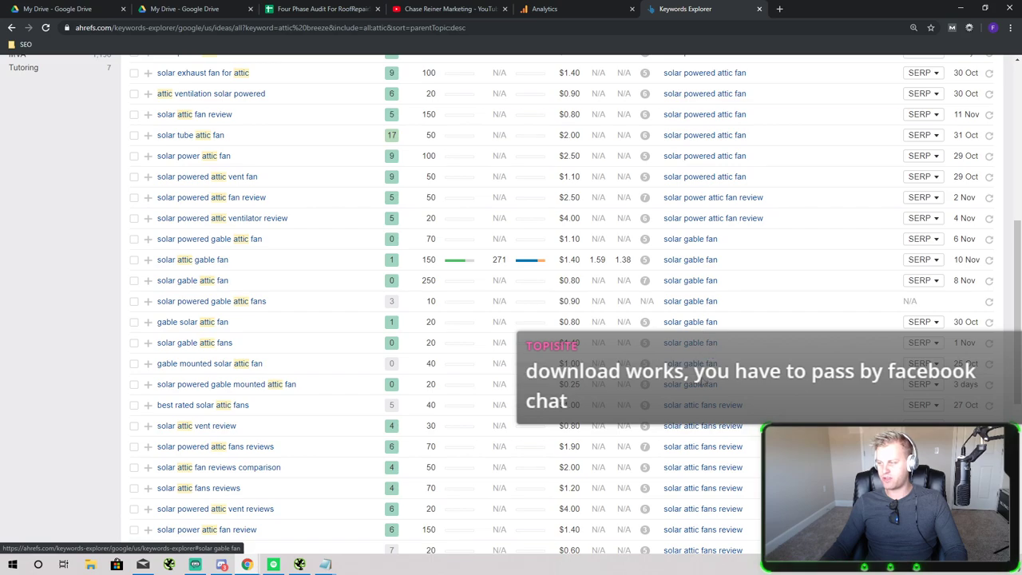
scroll(693, 391, "down", 2)
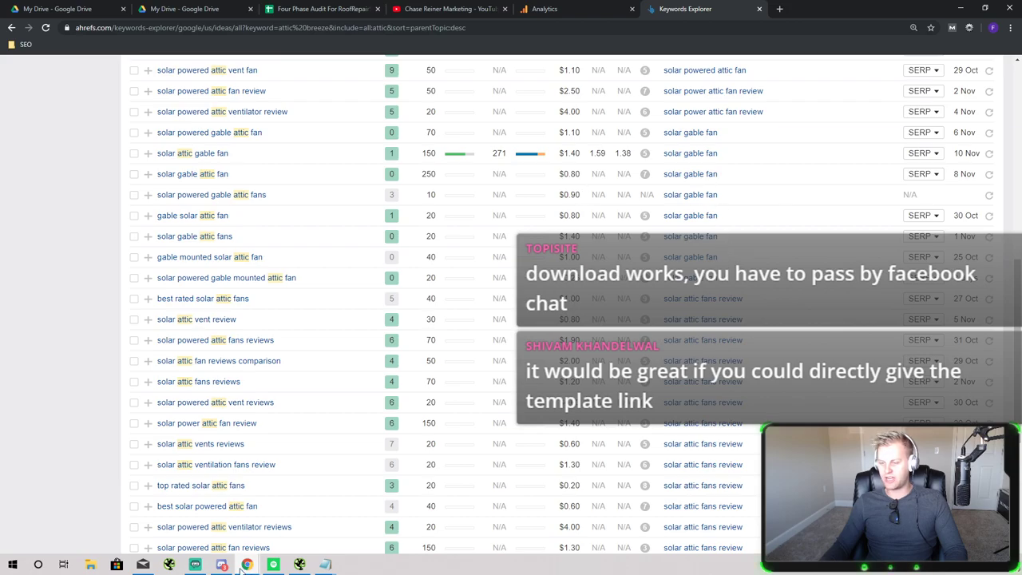
scroll(712, 486, "down", 4)
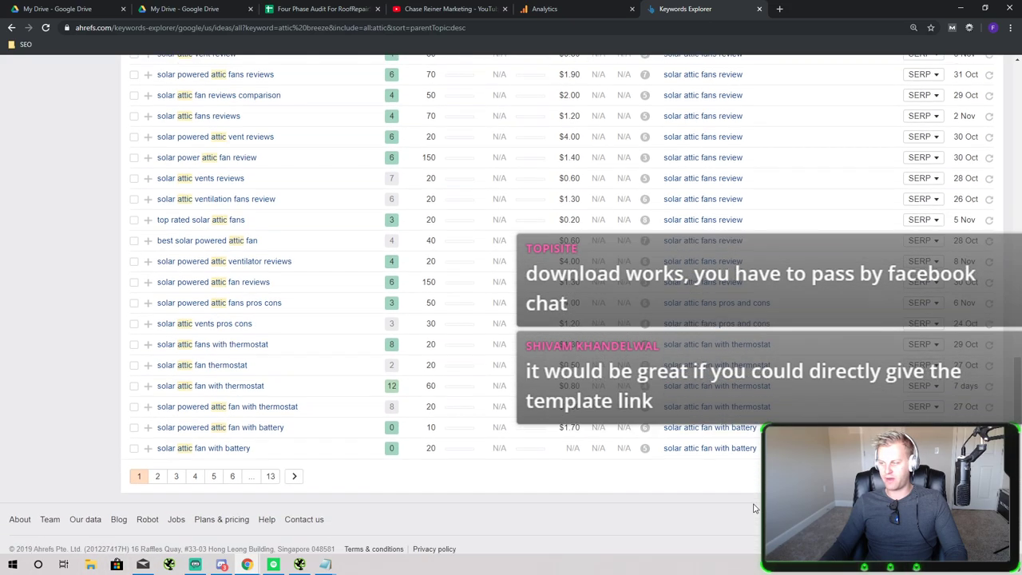
scroll(631, 383, "up", 7)
scroll(631, 384, "up", 5)
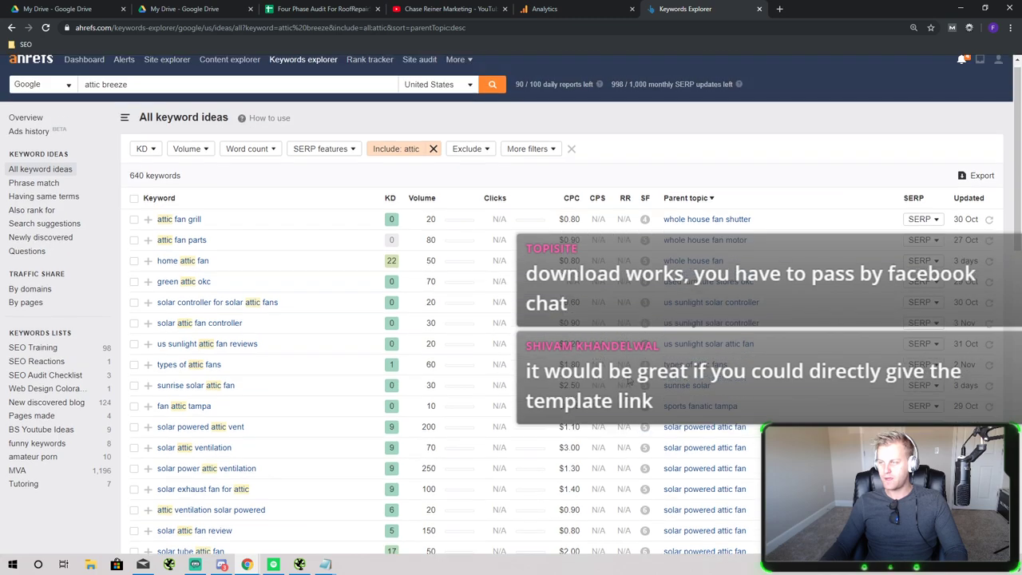
scroll(527, 319, "down", 3)
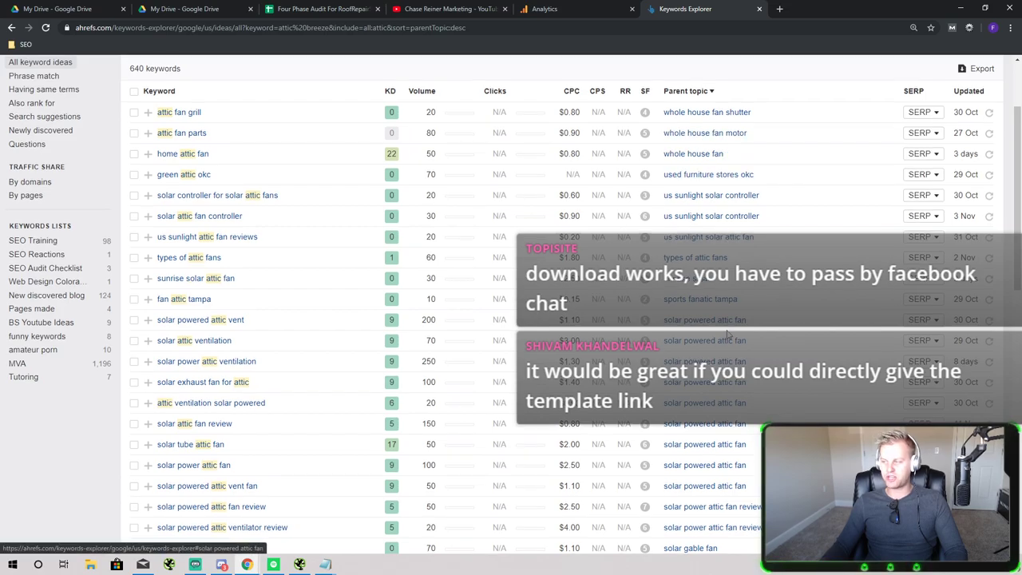
Search Google in a new tab for the parent topic "solar attic fans review" and look through the ranking pages
scroll(715, 312, "down", 6)
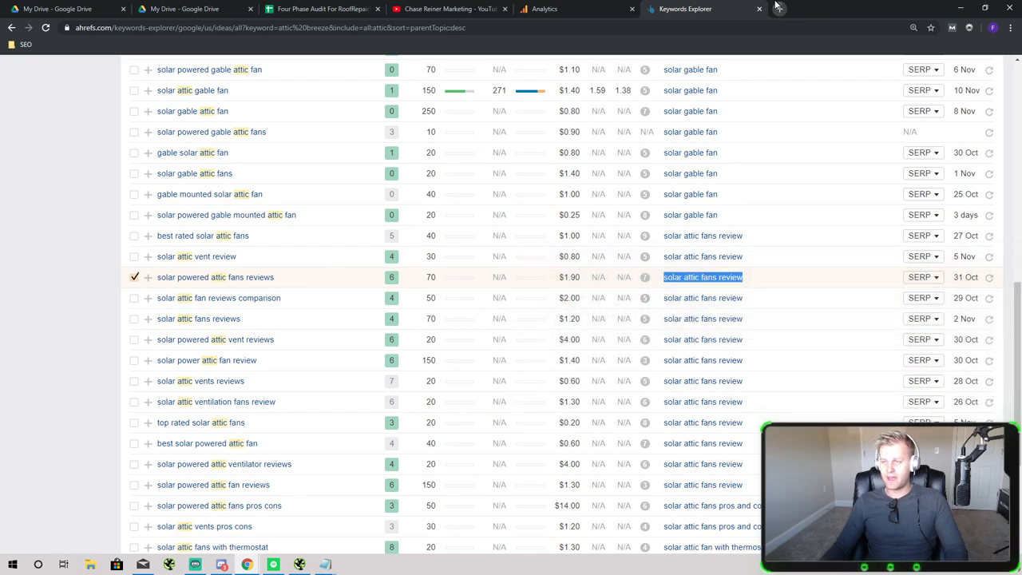
left_click(779, 7)
type("solar attic fans review")
key("Return")
scroll(307, 147, "down", 1)
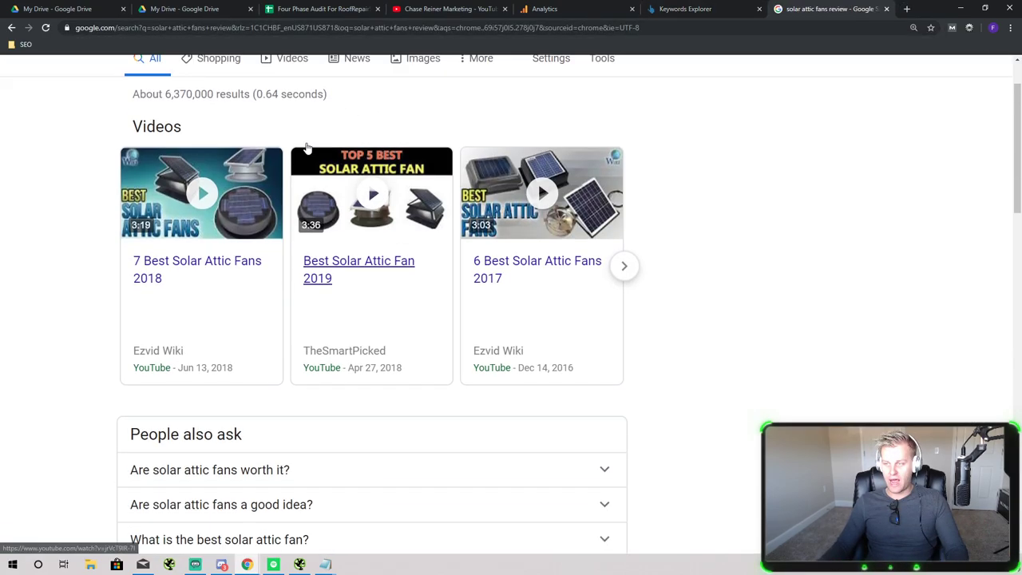
scroll(306, 148, "down", 6)
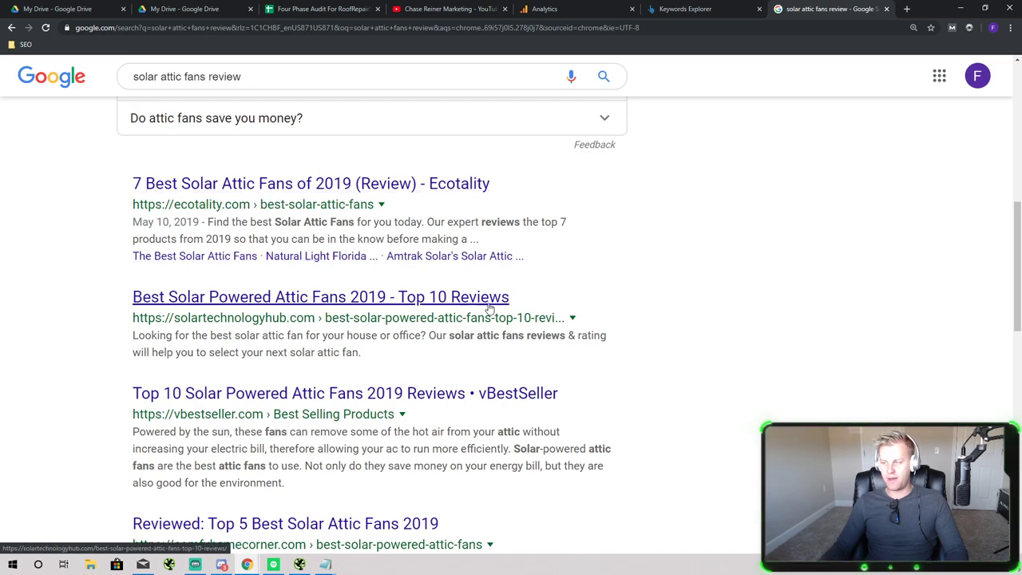
scroll(294, 255, "down", 4)
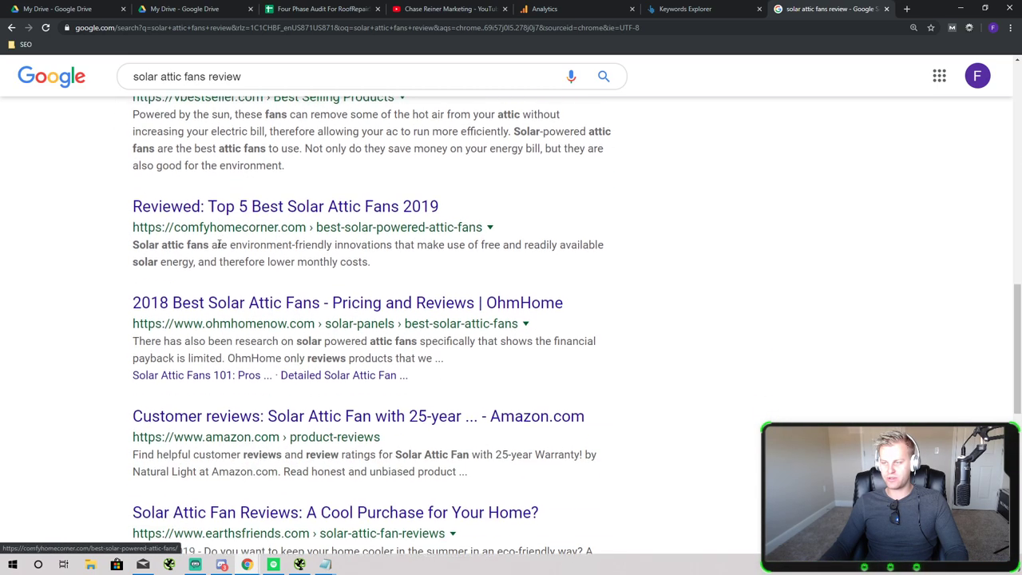
scroll(230, 283, "down", 2)
scroll(303, 263, "up", 6)
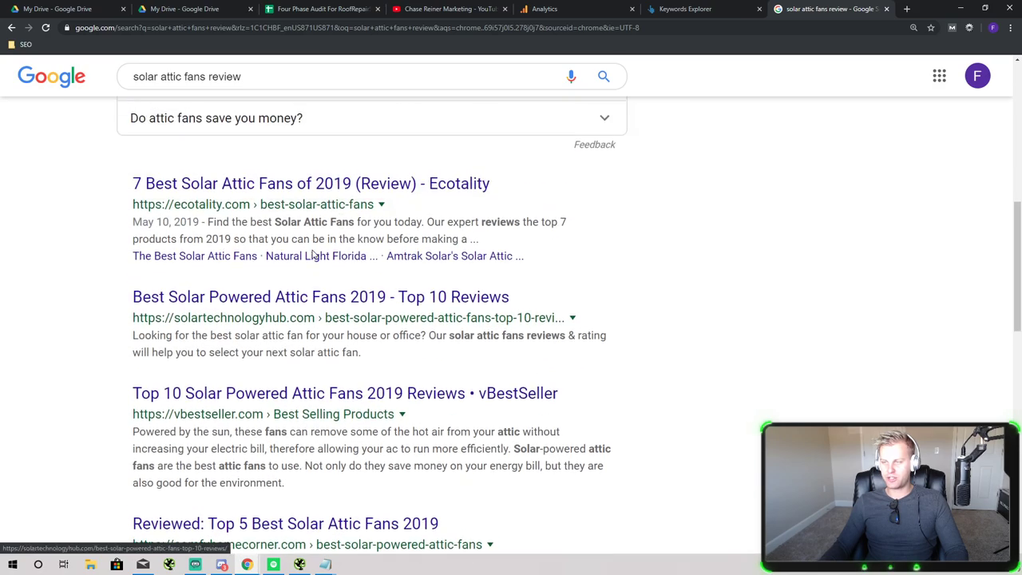
Open Ecotality's "7 Best Solar Attic Fans of 2019 (Review)" article and skim its layout from the top-rated products down to the comment form
left_click(304, 199)
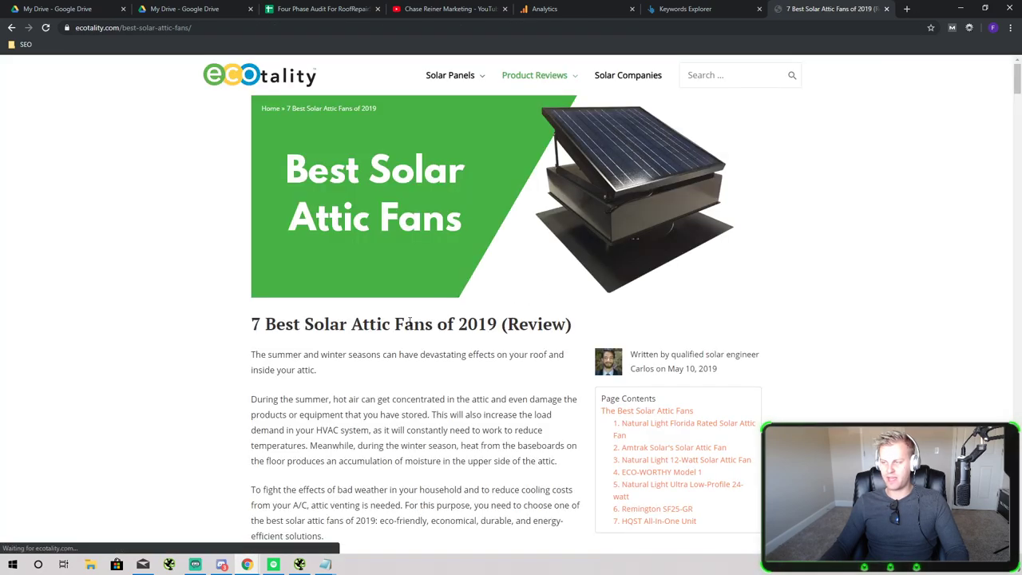
scroll(519, 327, "down", 1)
scroll(519, 327, "up", 1)
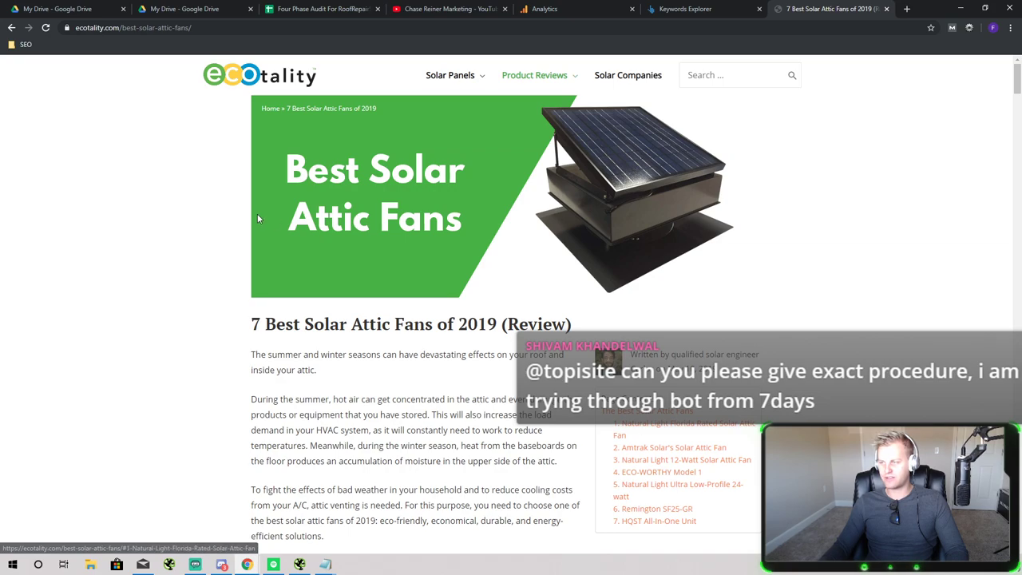
scroll(406, 234, "down", 1)
scroll(405, 234, "down", 4)
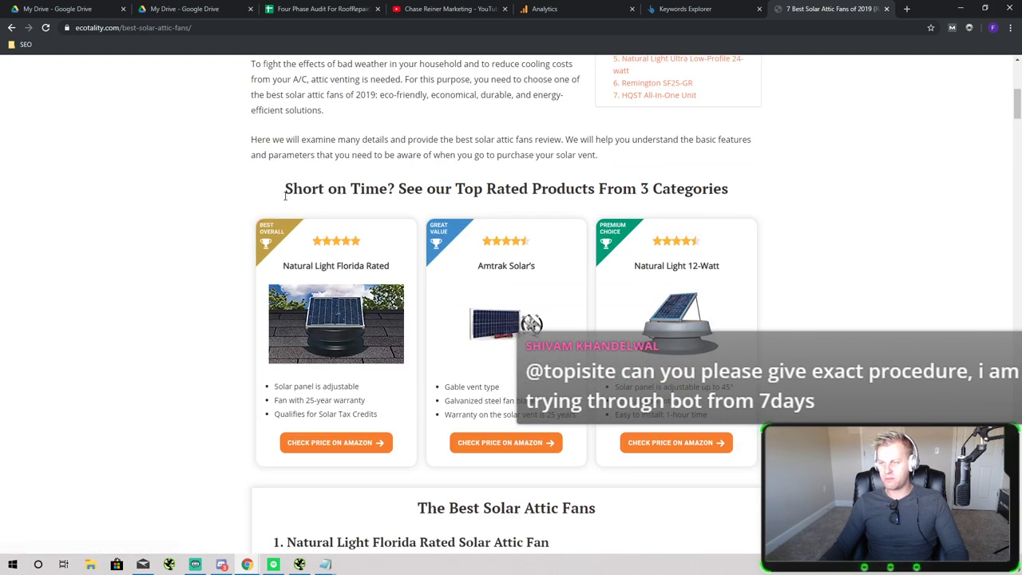
left_click_drag(268, 191, 615, 308)
left_click(317, 383)
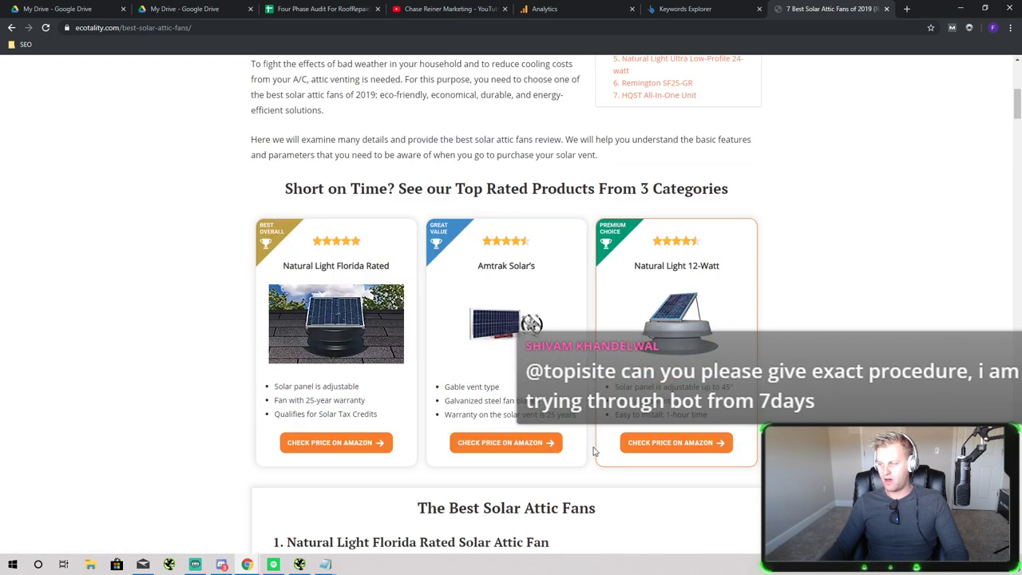
scroll(318, 383, "down", 1)
scroll(318, 383, "down", 15)
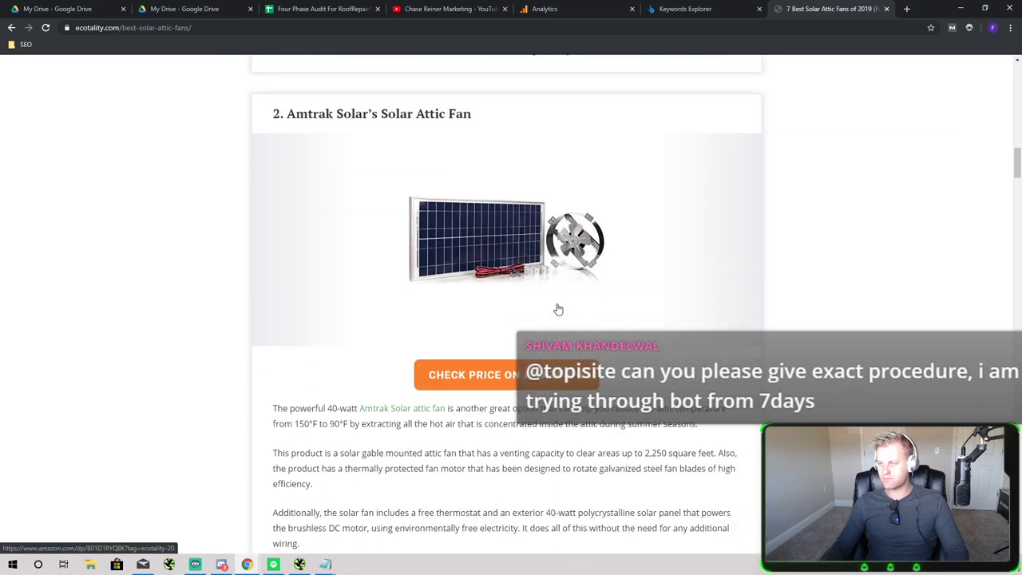
scroll(391, 193, "down", 20)
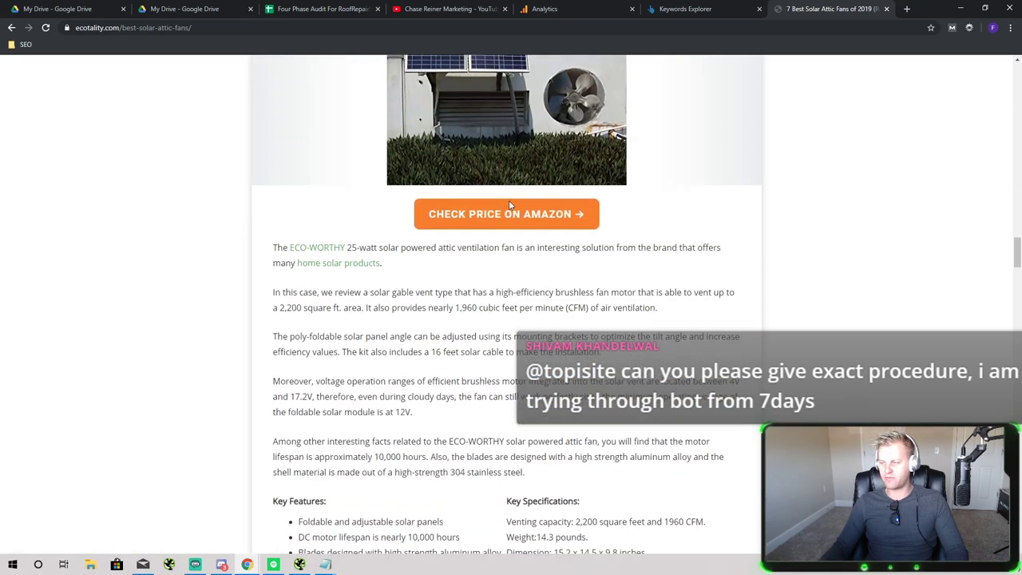
scroll(928, 261, "down", 20)
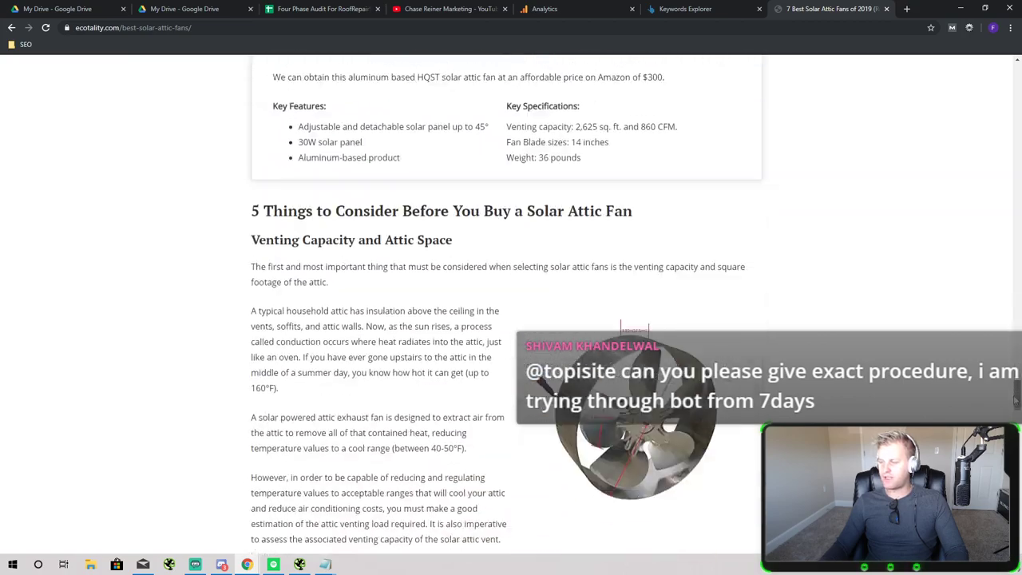
scroll(607, 302, "down", 20)
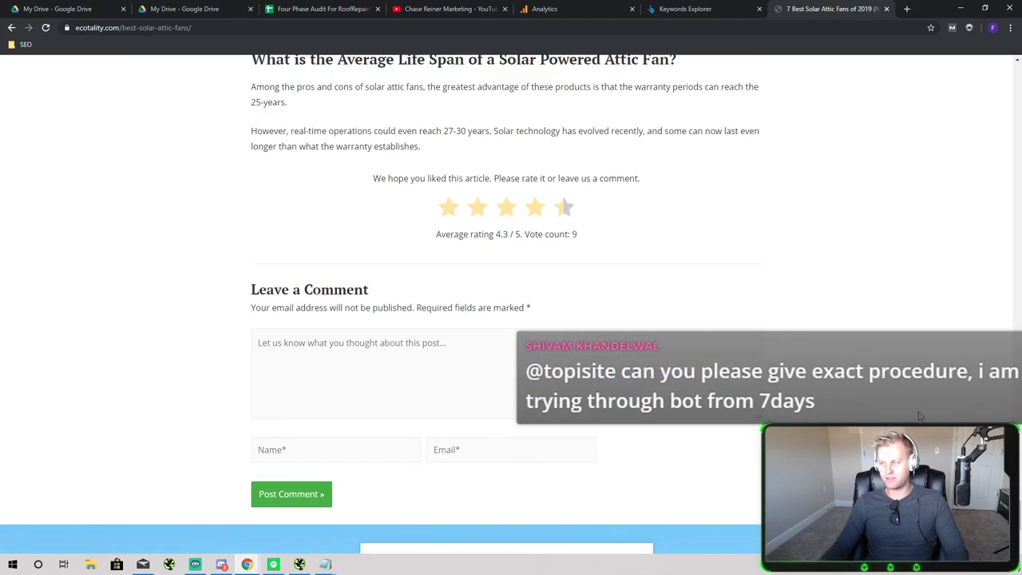
Go back to the Google results for solar attic fans review and scan the competing listings and related questions
left_click_drag(1020, 512, 963, 68)
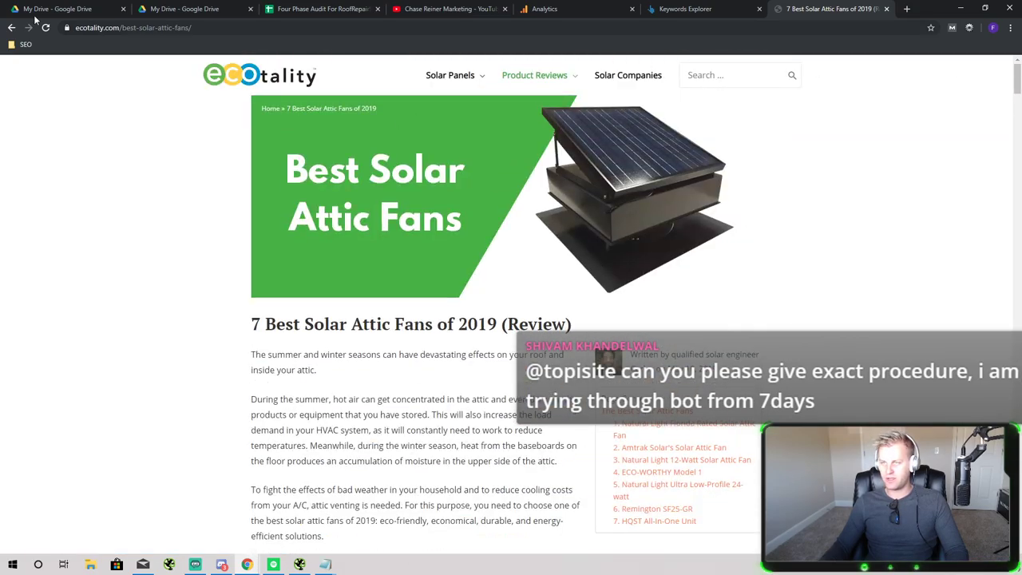
left_click(10, 29)
scroll(440, 256, "down", 10)
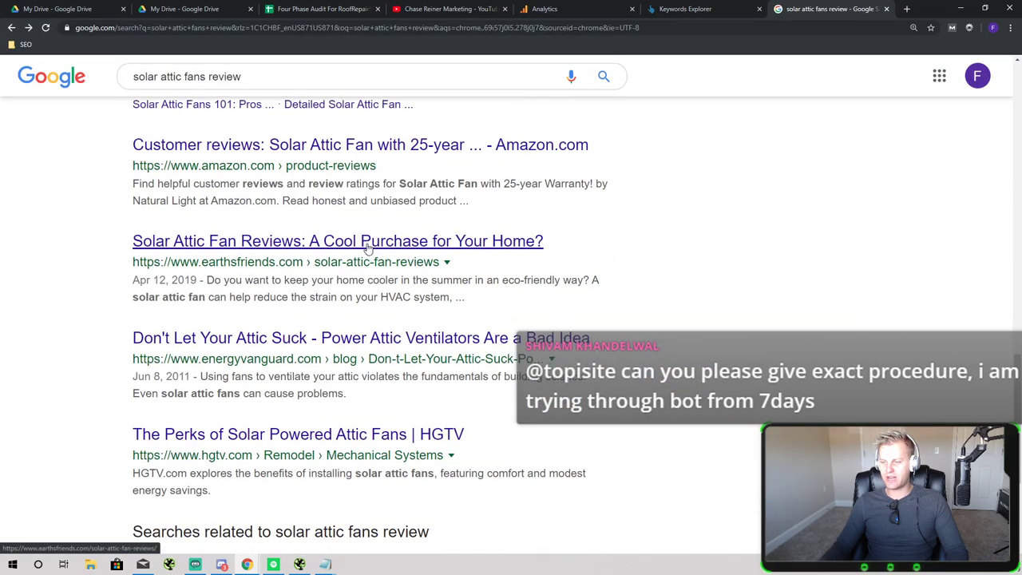
scroll(383, 240, "up", 10)
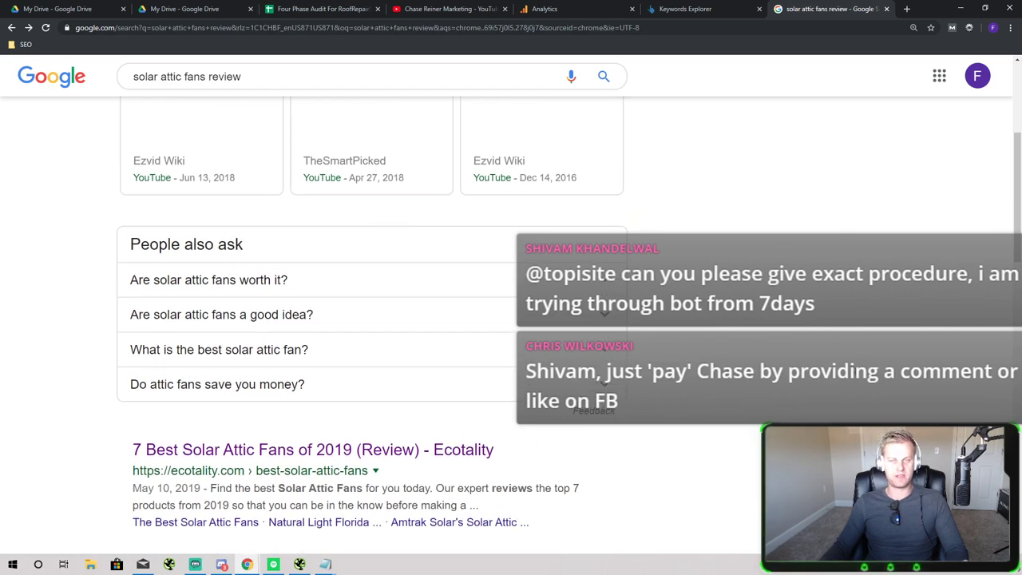
scroll(647, 334, "down", 3)
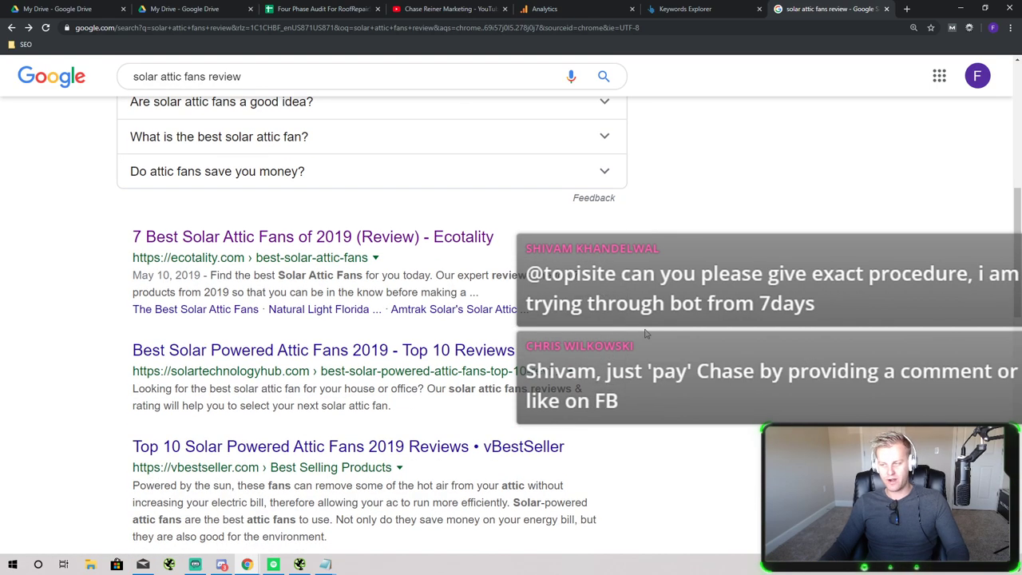
Reopen the Ecotality solar attic fans article and examine the description, key features and specifications of each reviewed product
left_click(339, 237)
scroll(380, 239, "down", 15)
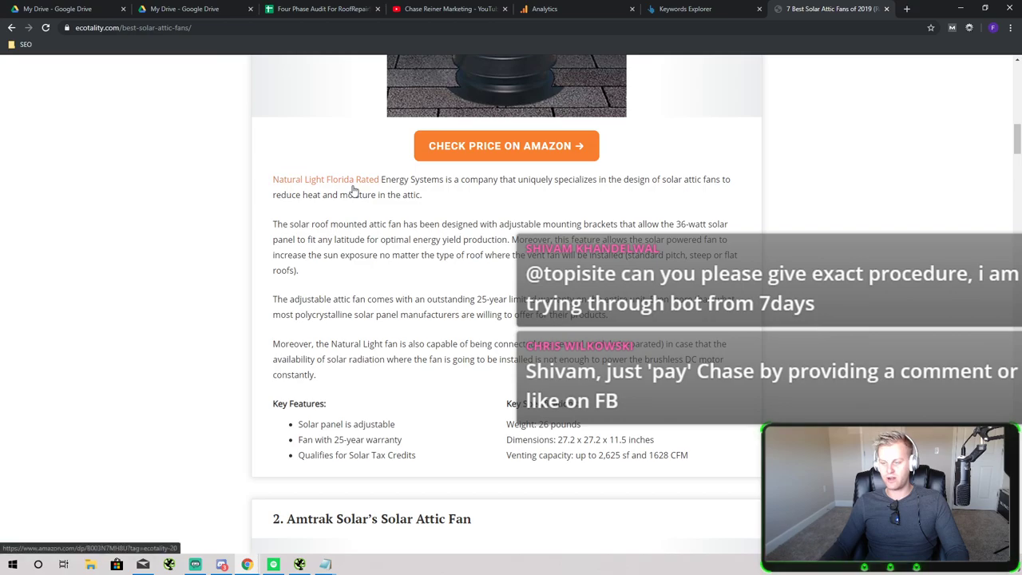
scroll(367, 200, "down", 8)
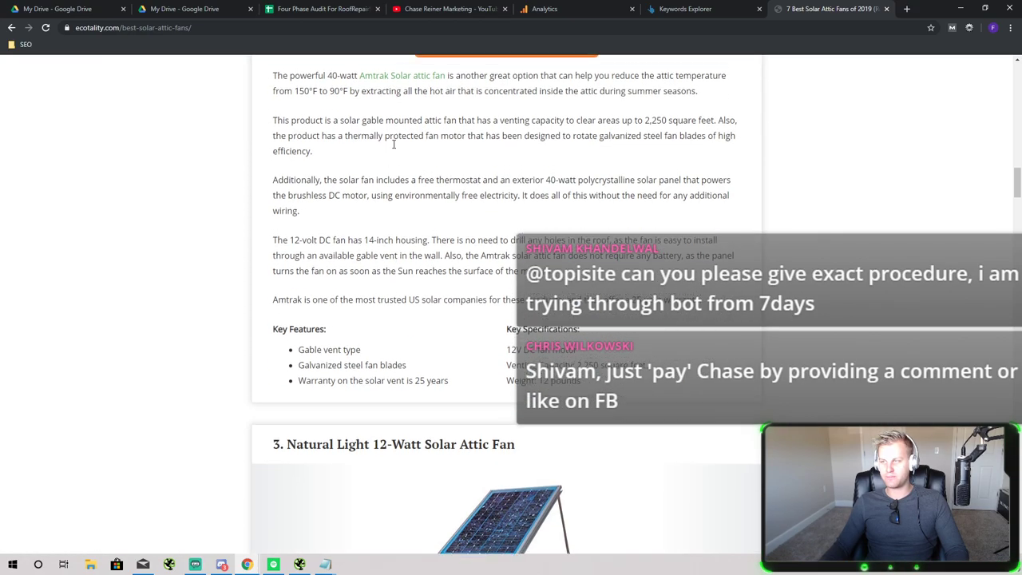
scroll(575, 239, "down", 10)
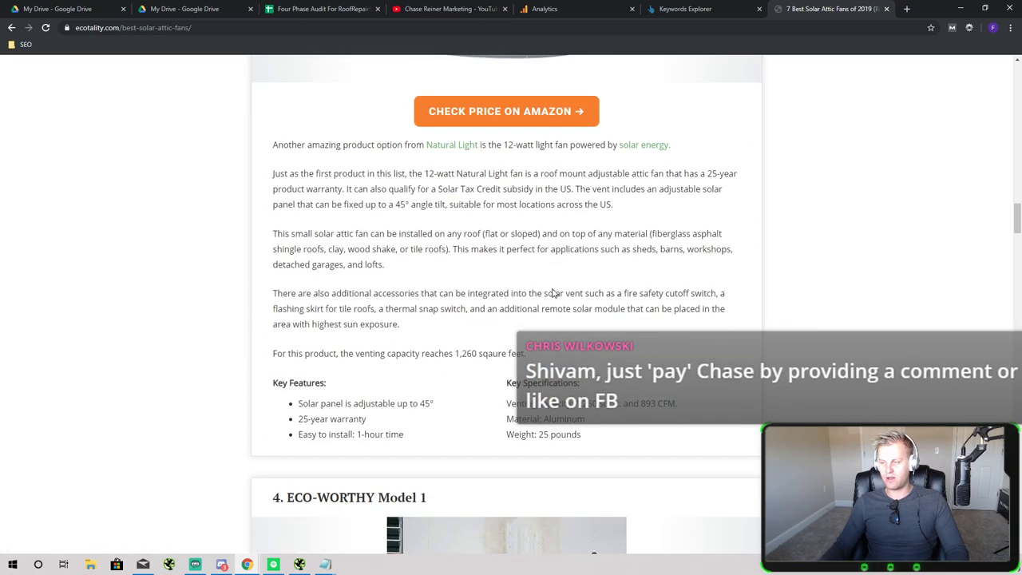
scroll(570, 299, "down", 15)
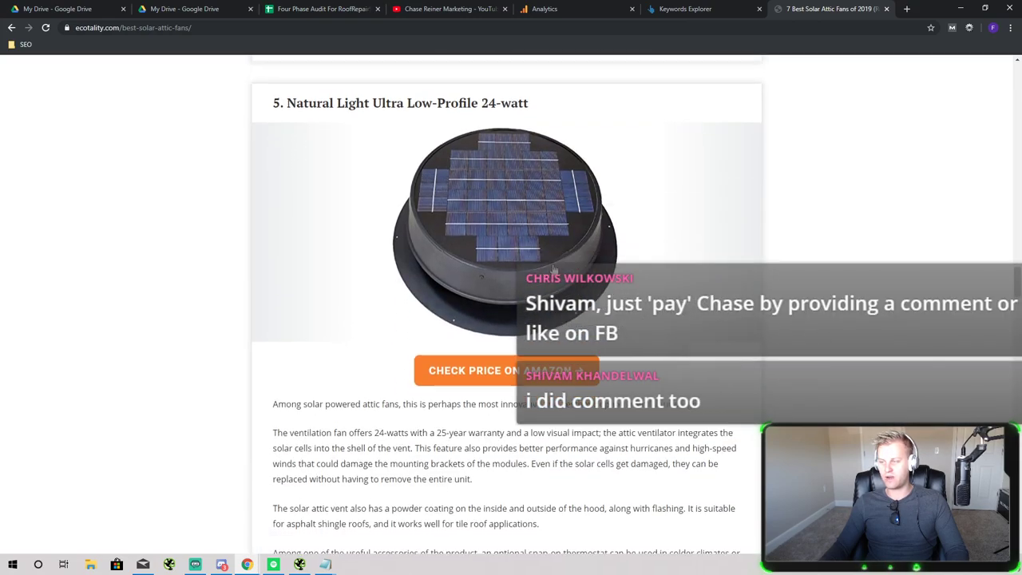
scroll(595, 295, "down", 6)
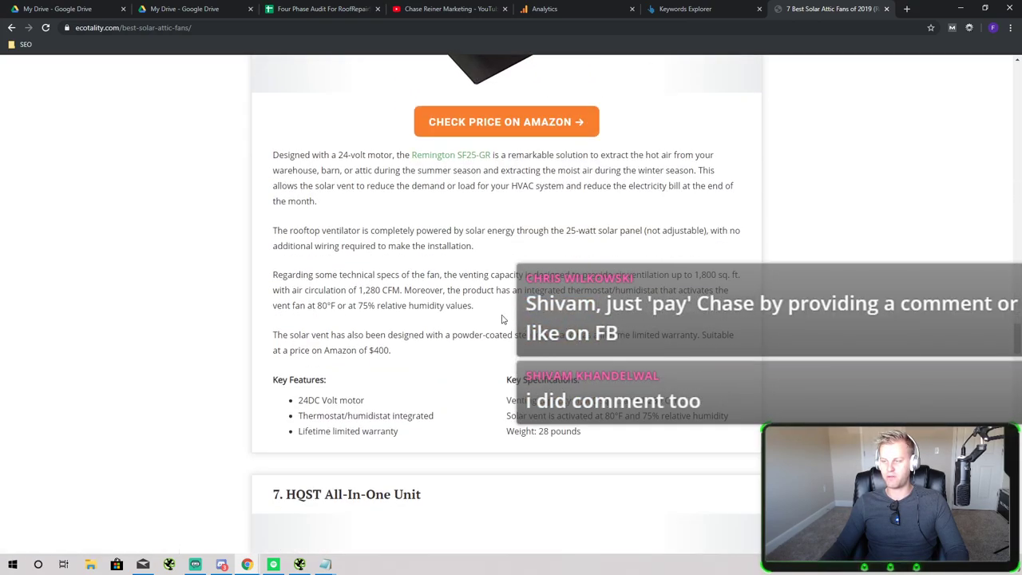
Switch to Screaming Frog, view the crawl tree graph for the rust-console-commands page, and close the graph
left_click(309, 564)
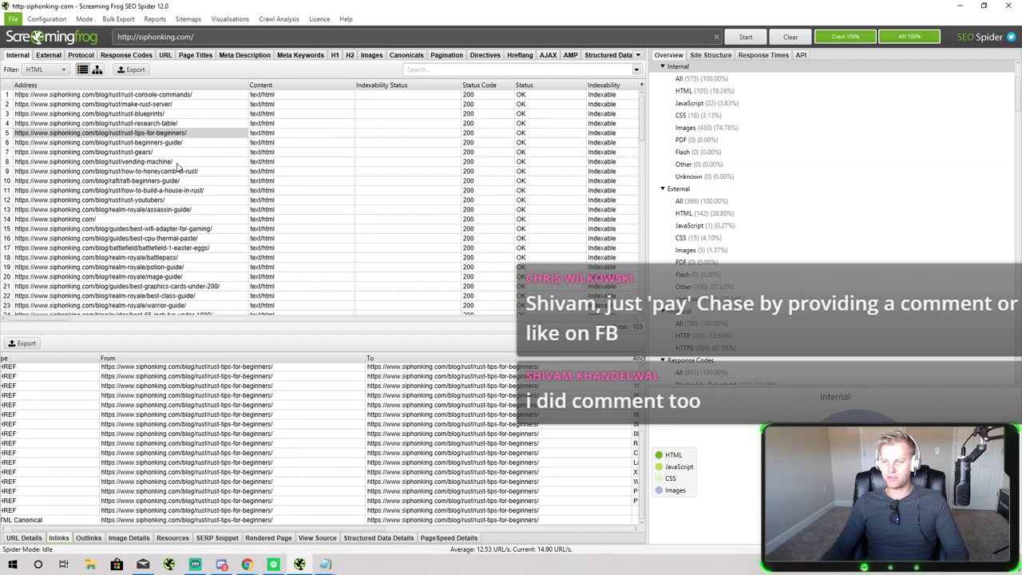
right_click(113, 97)
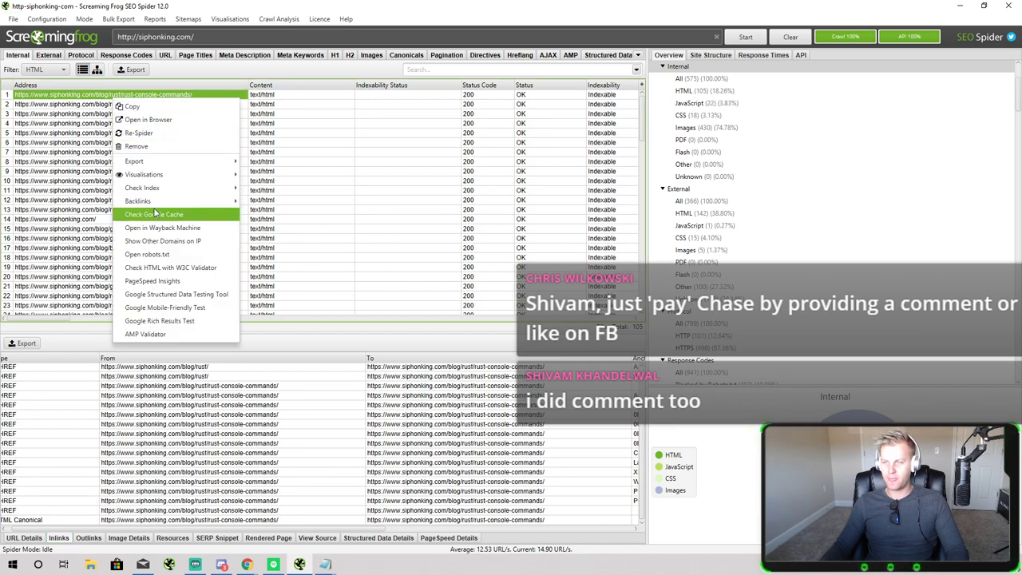
mouse_move(166, 177)
left_click(266, 177)
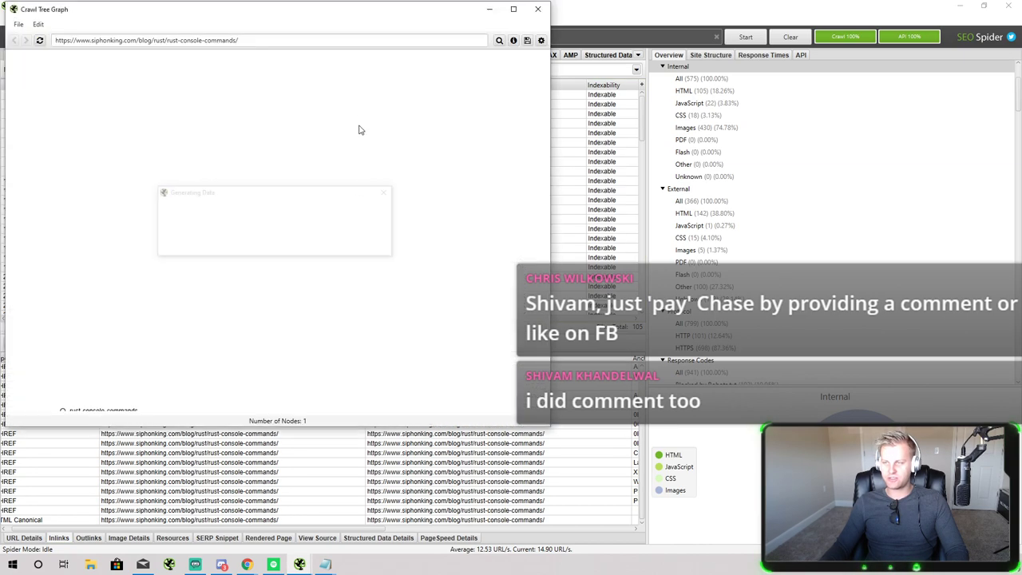
left_click_drag(366, 20, 505, 84)
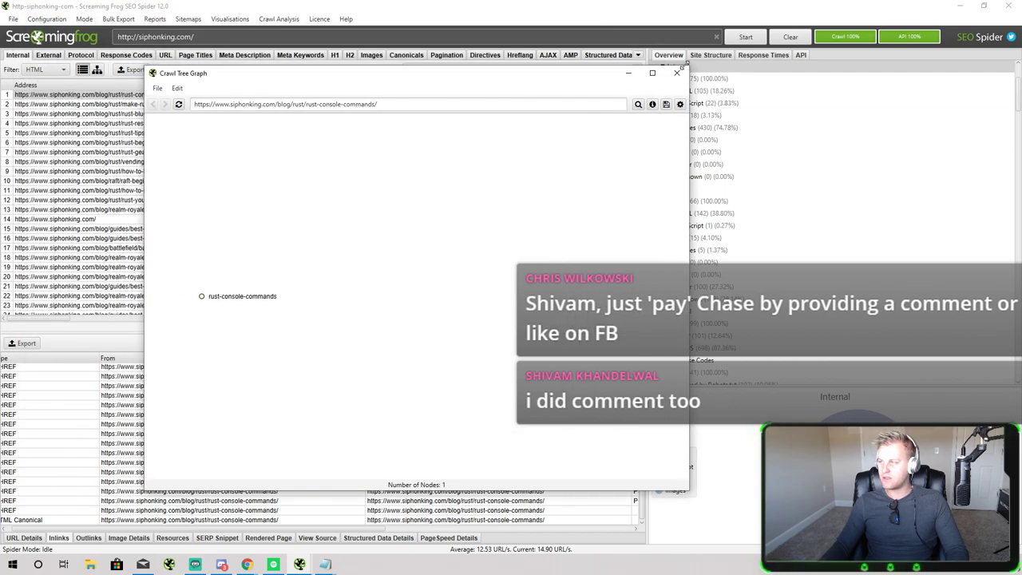
left_click(678, 72)
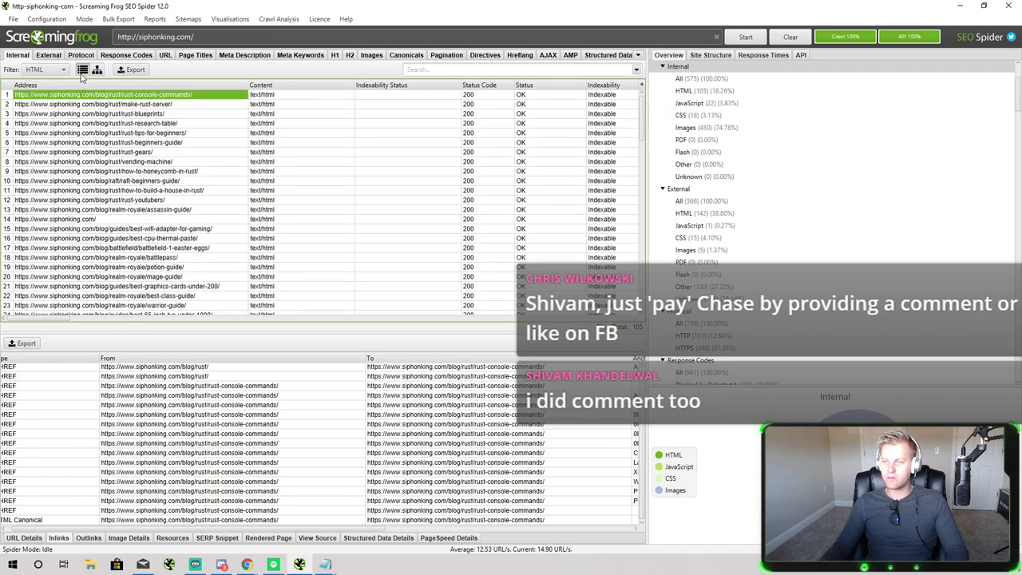
left_click(141, 84)
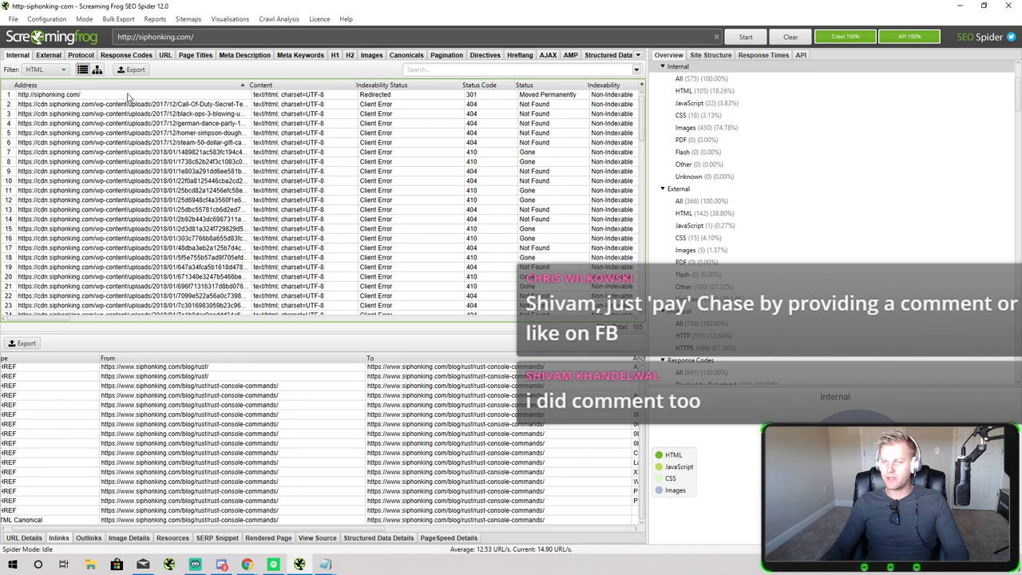
right_click(128, 97)
left_click(100, 120)
scroll(176, 111, "down", 7)
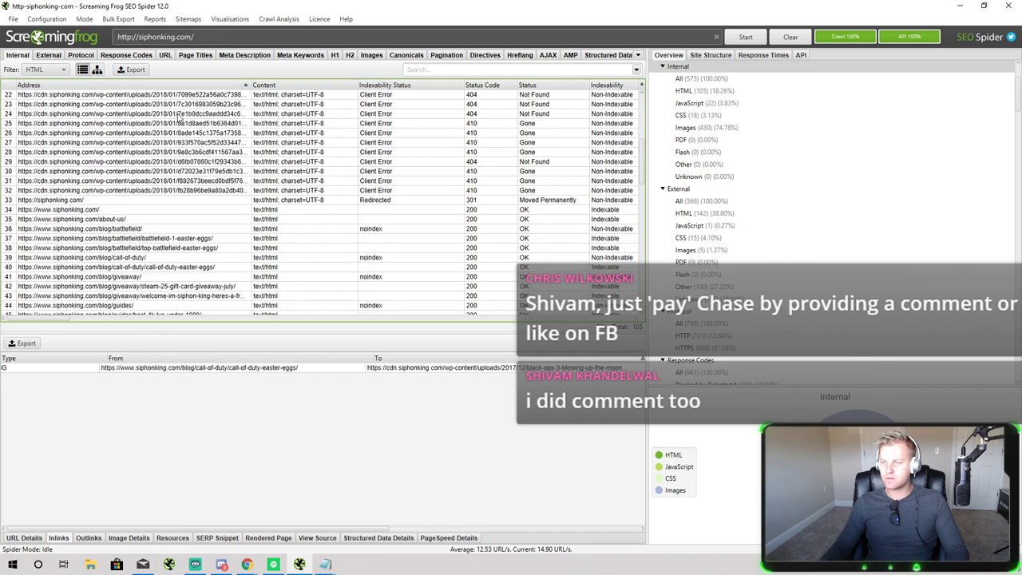
scroll(179, 117, "down", 2)
right_click(116, 145)
mouse_move(179, 232)
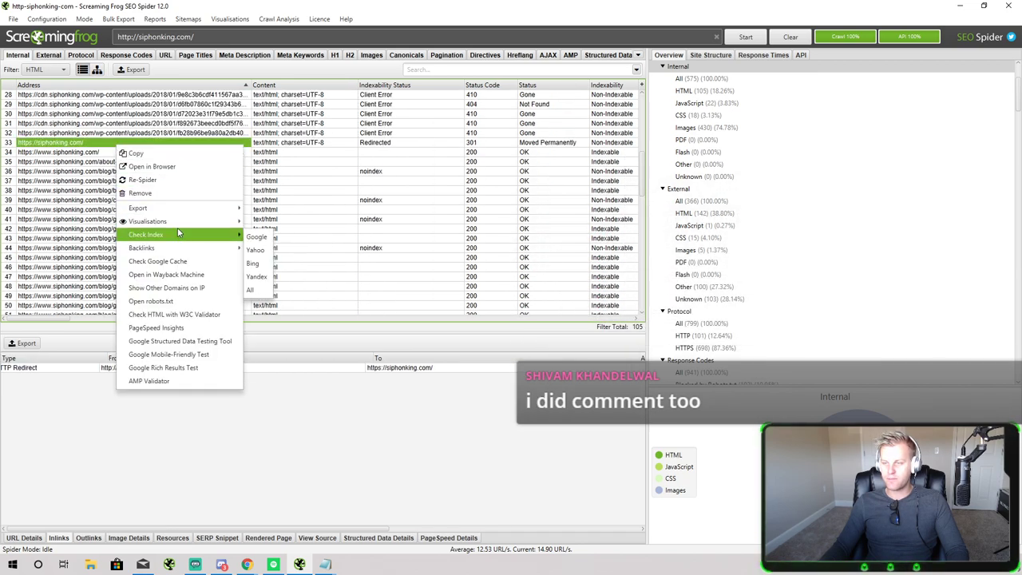
mouse_move(209, 220)
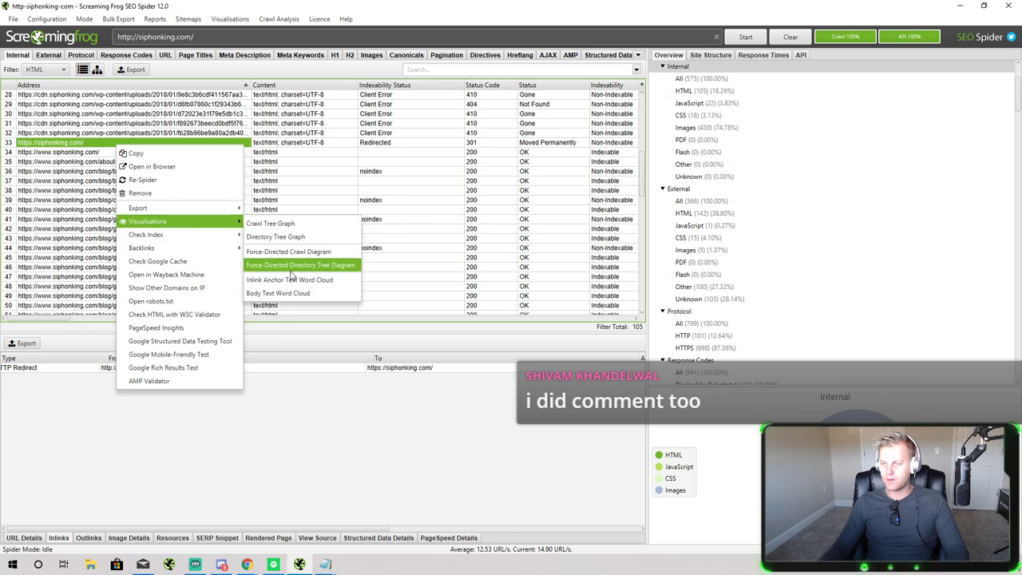
left_click(297, 240)
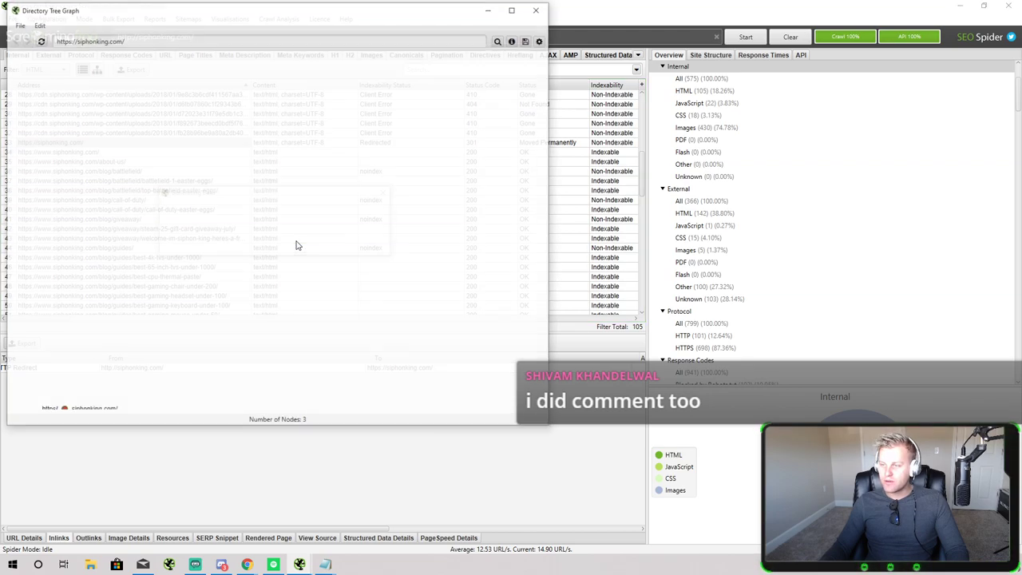
left_click(531, 15)
right_click(105, 141)
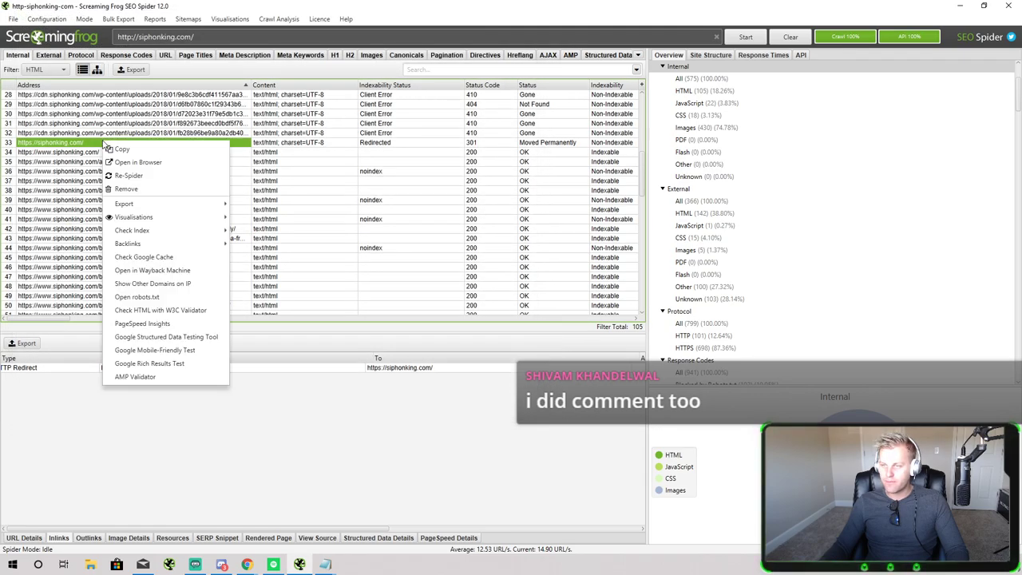
mouse_move(147, 224)
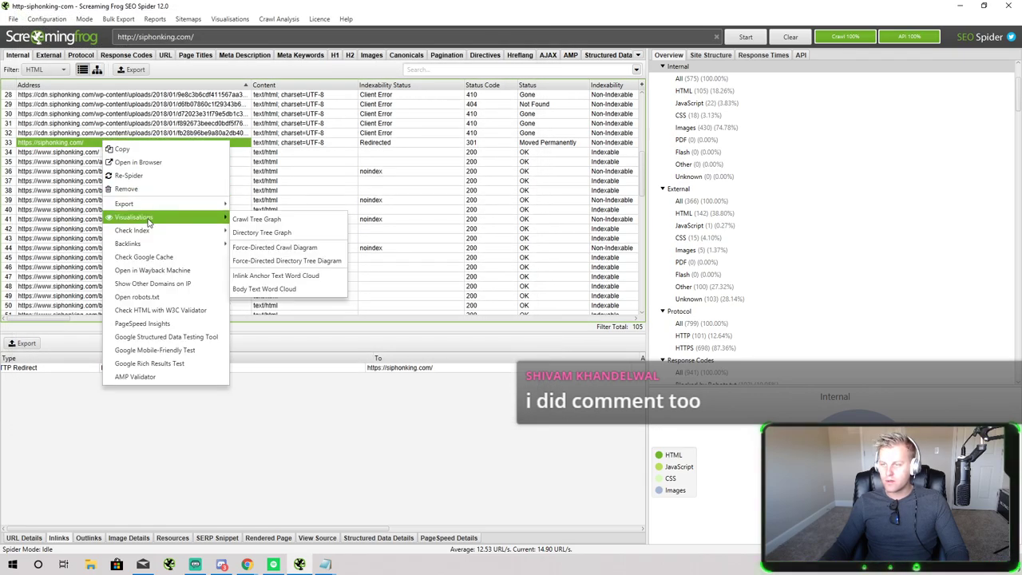
left_click(256, 219)
scroll(336, 196, "down", 5)
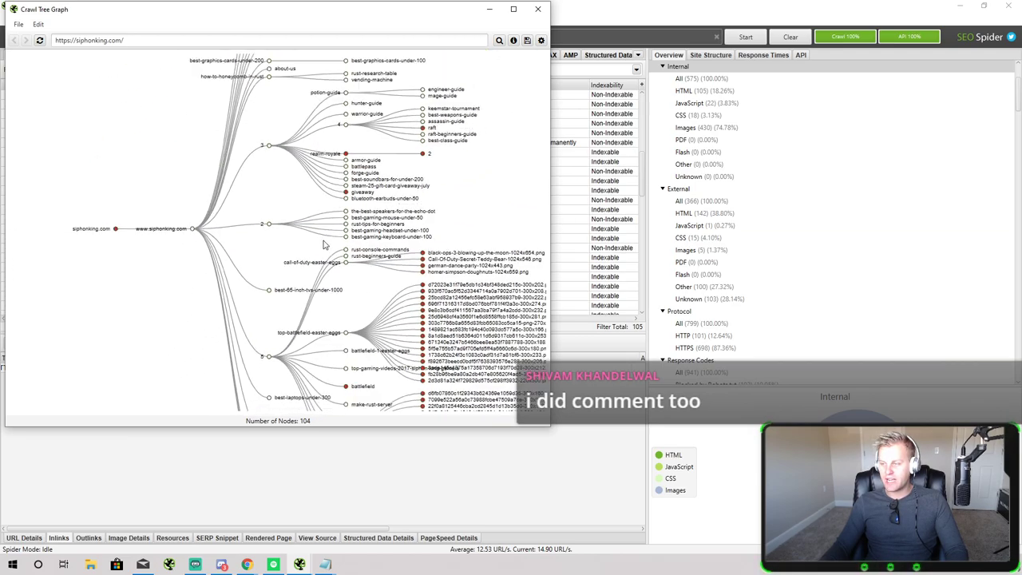
Examine the upper branches of the site's crawl tree and the page details of the how-to-honeycomb-in-rust node
left_click_drag(362, 195, 342, 329)
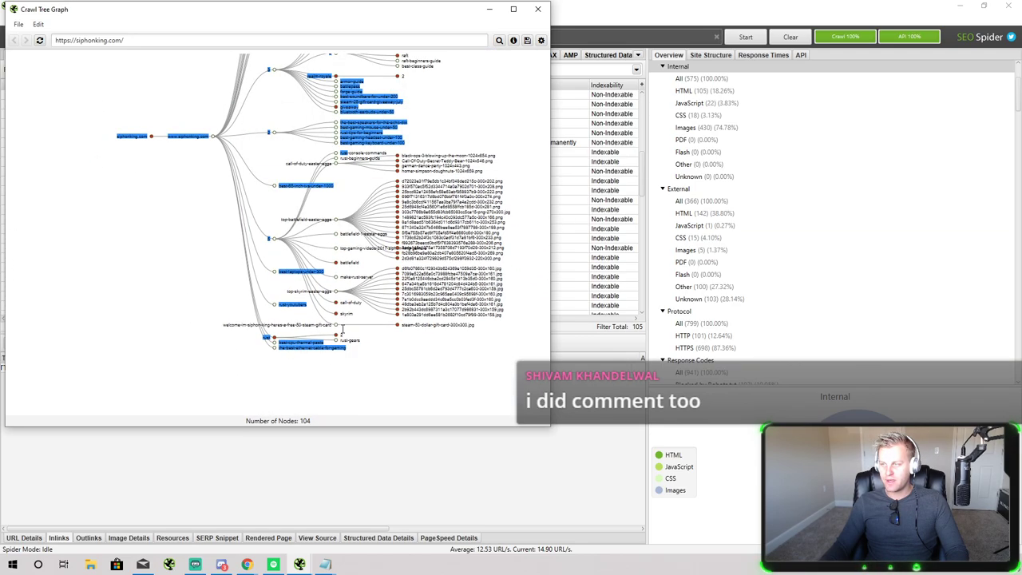
scroll(280, 168, "up", 3)
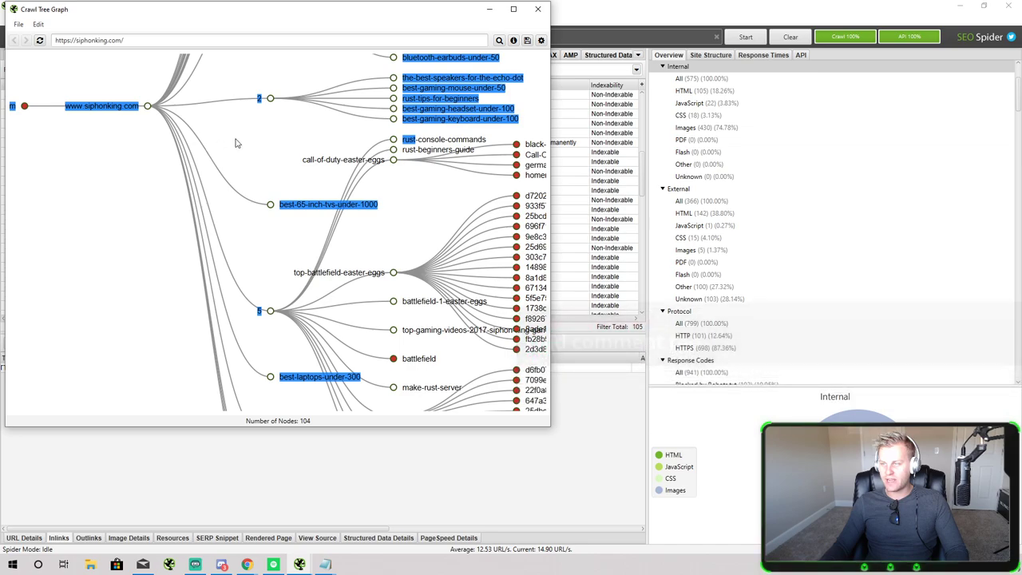
left_click_drag(316, 86, 246, 298)
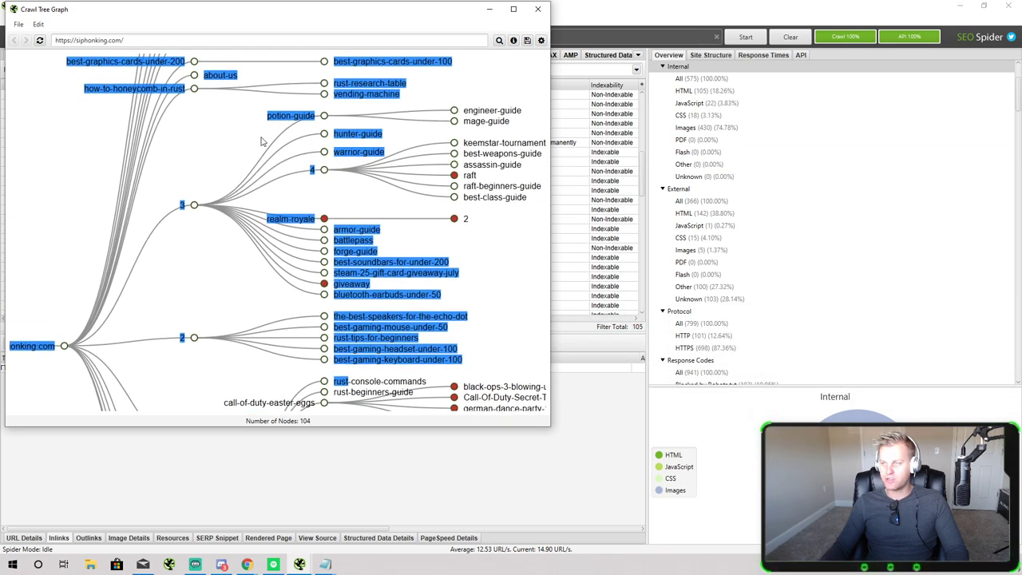
scroll(403, 154, "down", 1)
left_click_drag(404, 154, 258, 221)
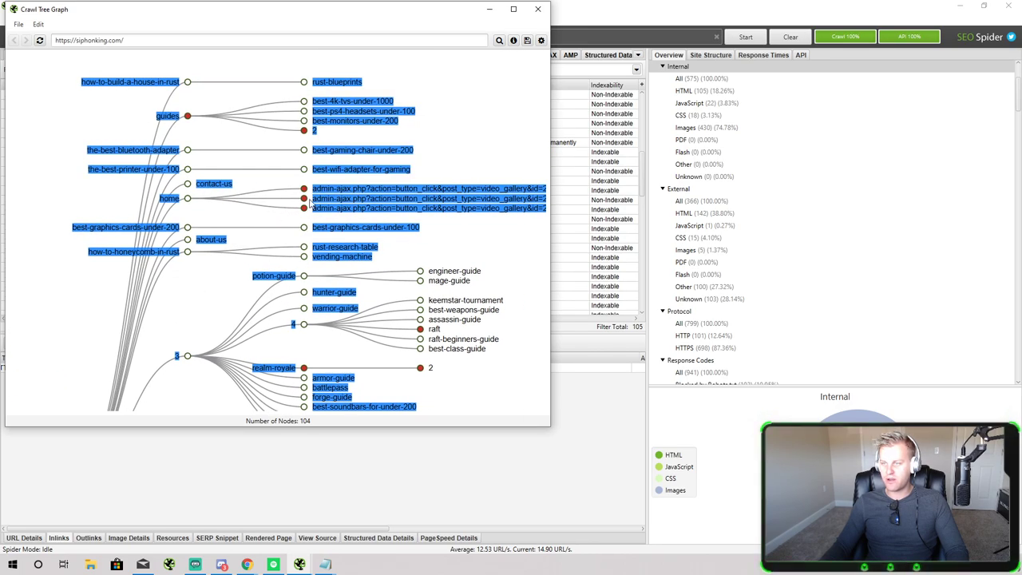
left_click(459, 292)
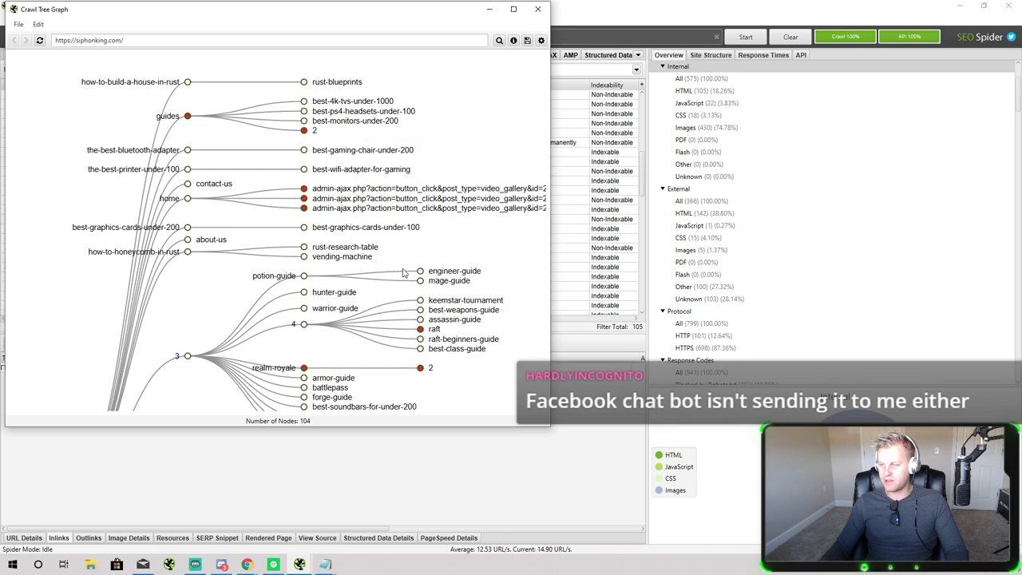
left_click_drag(403, 274, 377, 192)
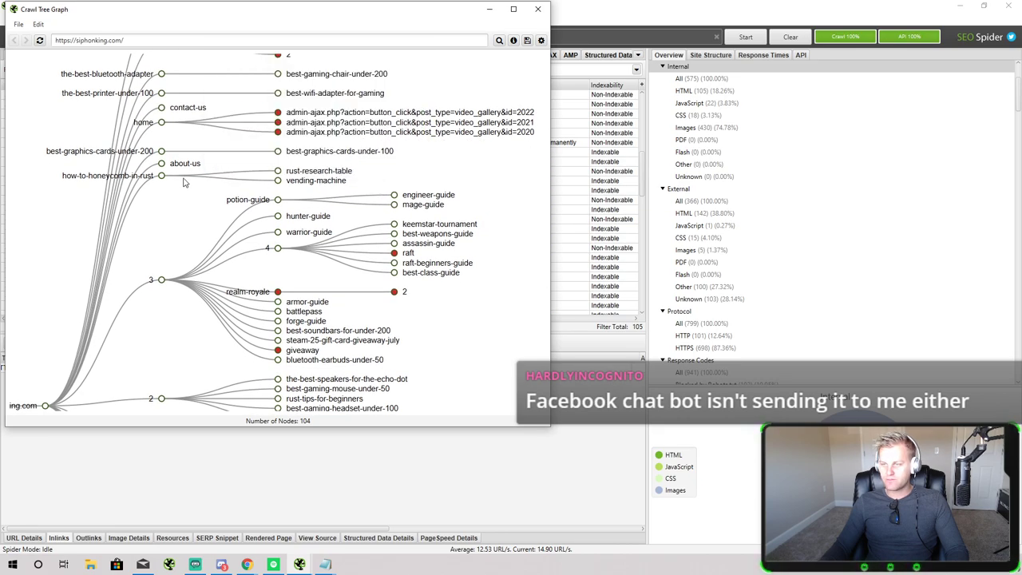
mouse_move(165, 181)
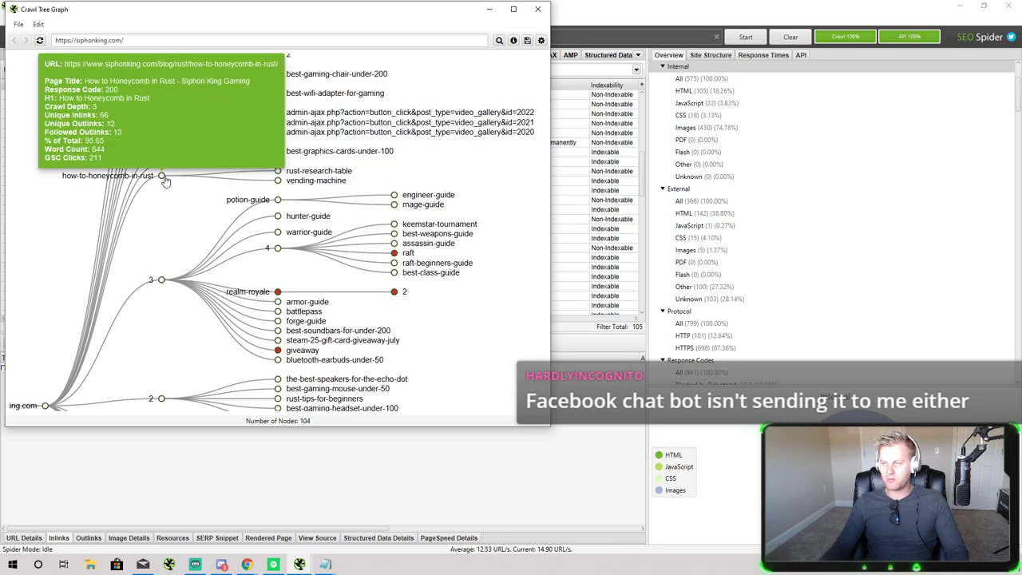
Inspect the page details of the best-gaming-mouse-under-50 and best-gaming-keyboard-under-100 nodes in the crawl tree
left_click_drag(167, 182, 229, 270)
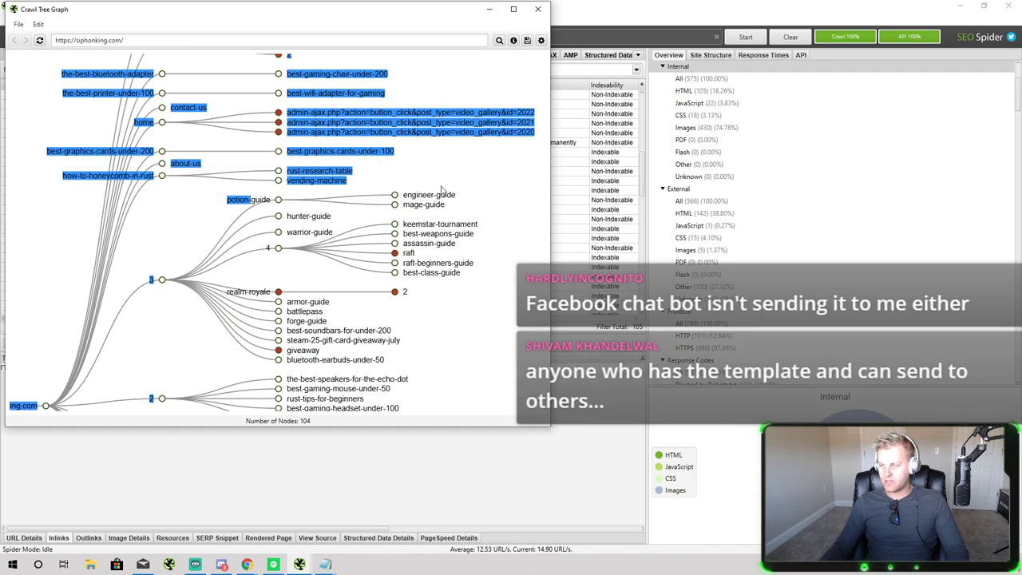
left_click(435, 218)
scroll(367, 246, "down", 3)
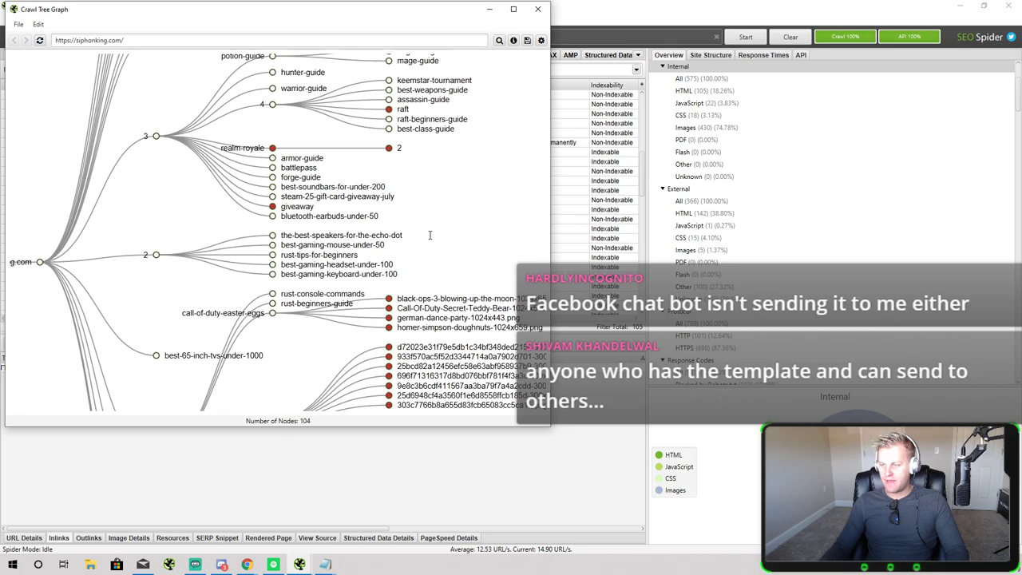
scroll(384, 207, "down", 2)
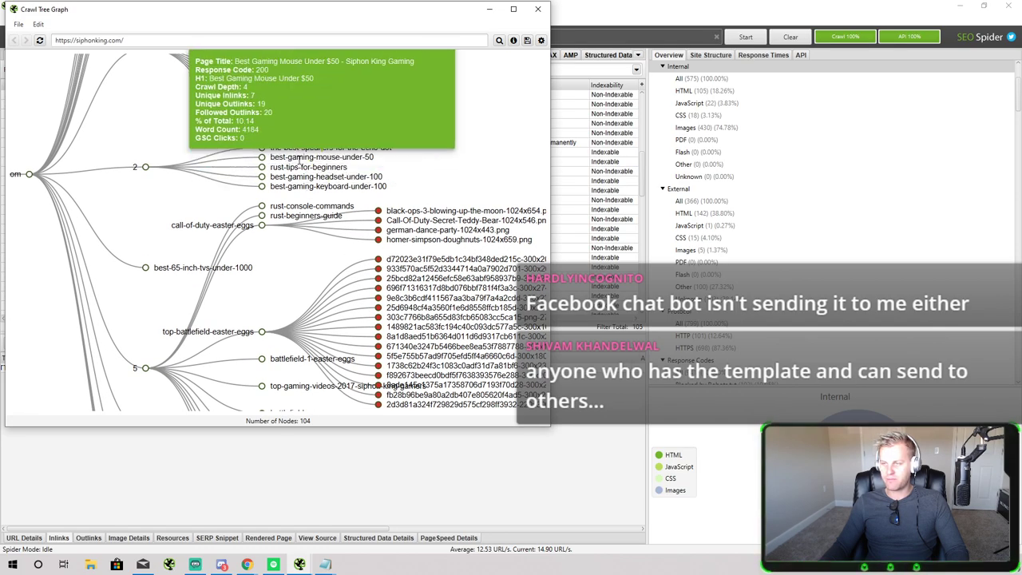
mouse_move(346, 168)
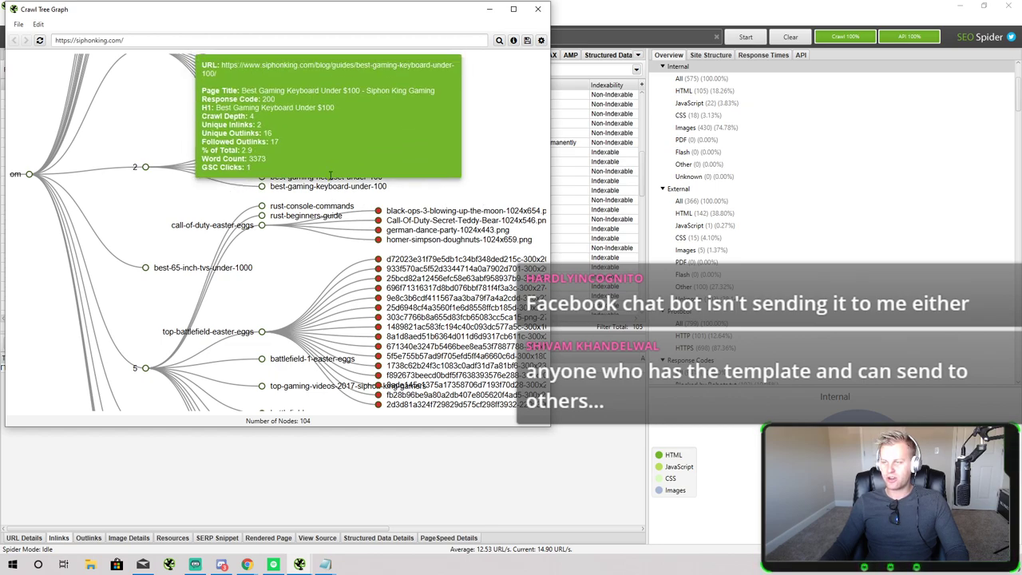
mouse_move(279, 159)
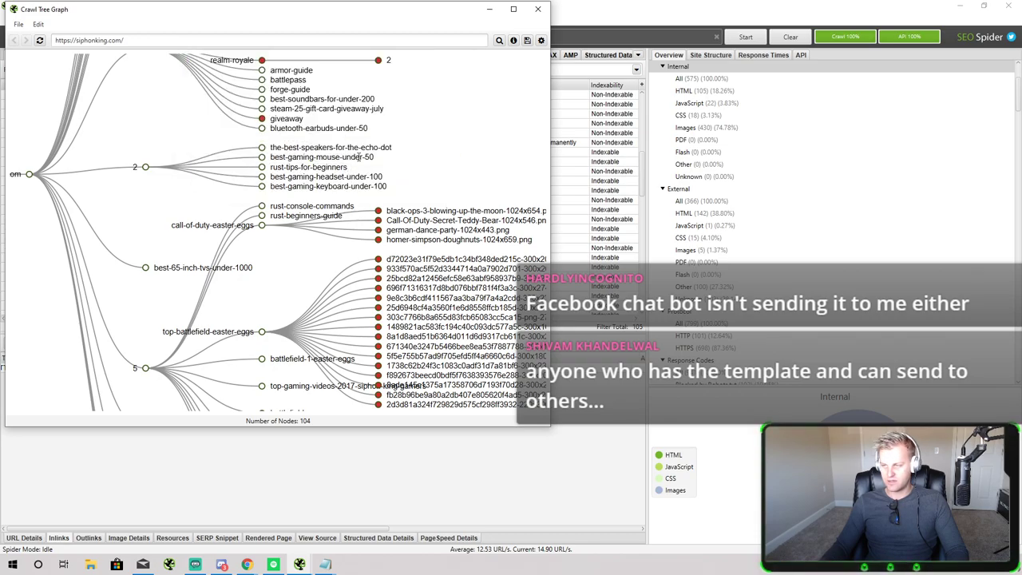
Review the lowest branches of the crawl tree, down to the rust pages, and minimize the graph window
scroll(311, 263, "down", 3)
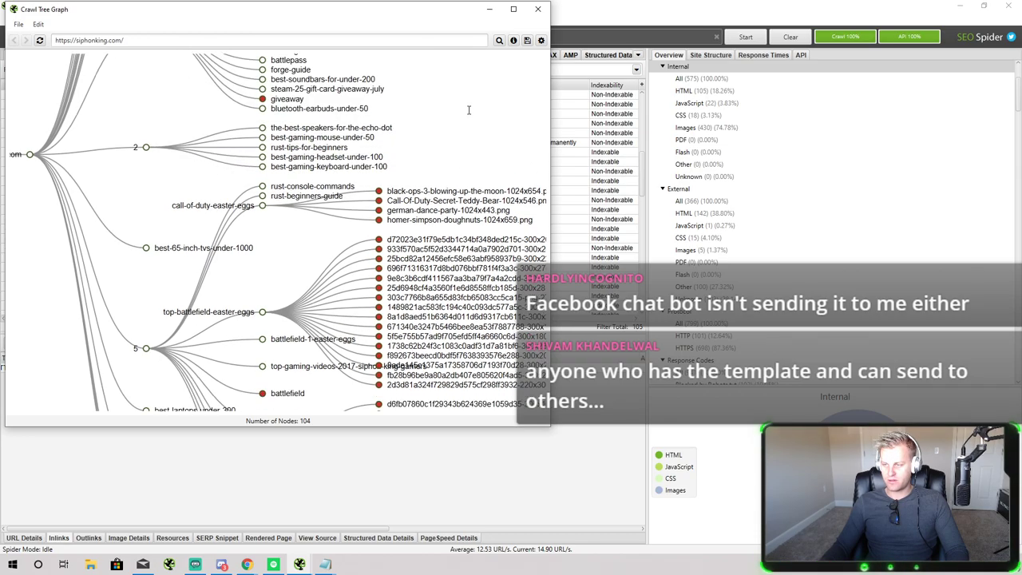
scroll(331, 354, "down", 3)
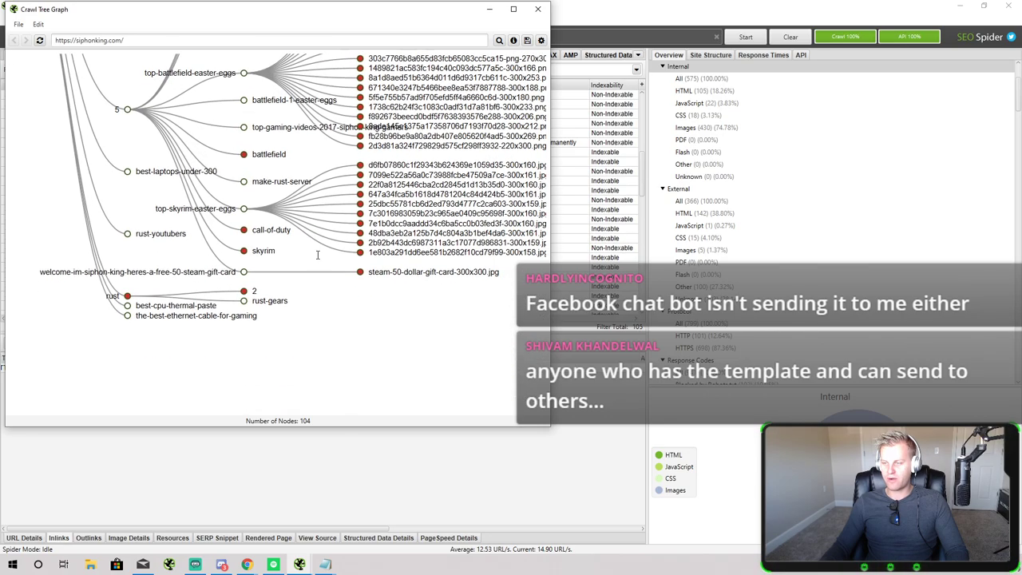
left_click(489, 9)
Switch to Ahrefs Keywords Explorer in Chrome, sort the attic keyword ideas by descending KD, and select the attic vent fan thermostat row
key("alt+Tab")
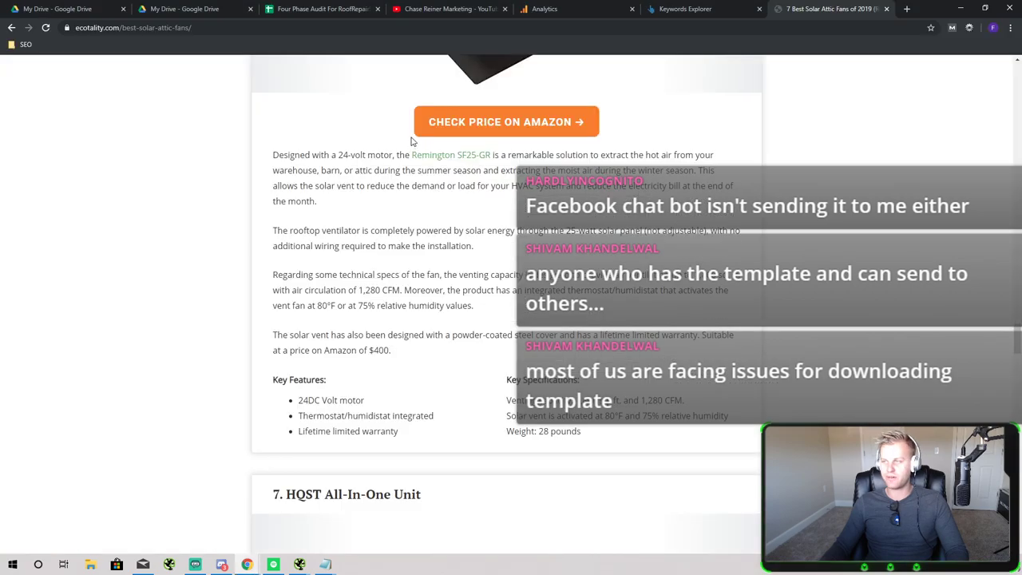
key("ctrl+shift+Tab")
scroll(449, 192, "up", 5)
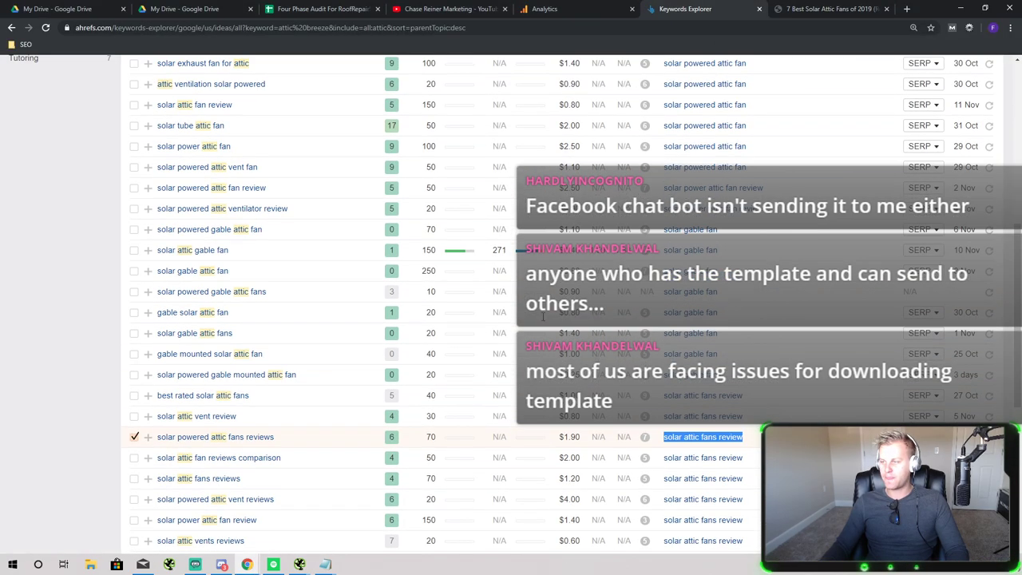
scroll(431, 303, "up", 2)
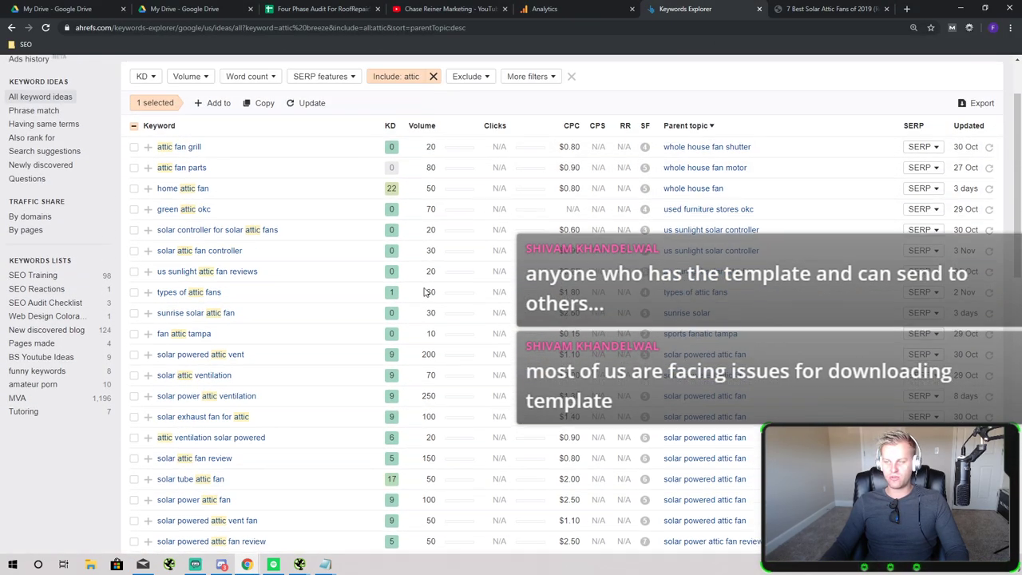
scroll(428, 291, "down", 3)
scroll(426, 280, "down", 2)
scroll(382, 203, "up", 6)
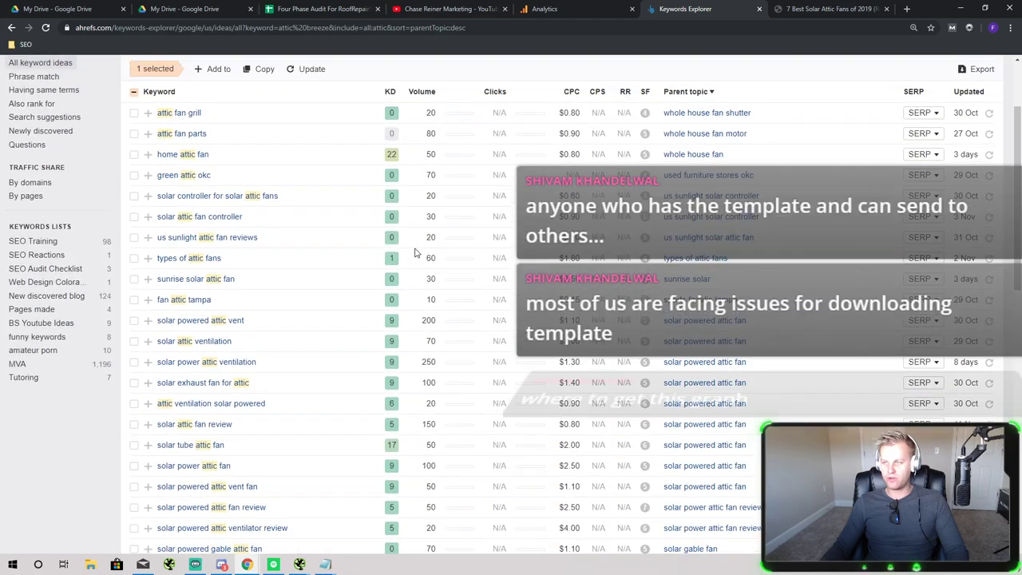
left_click(389, 199)
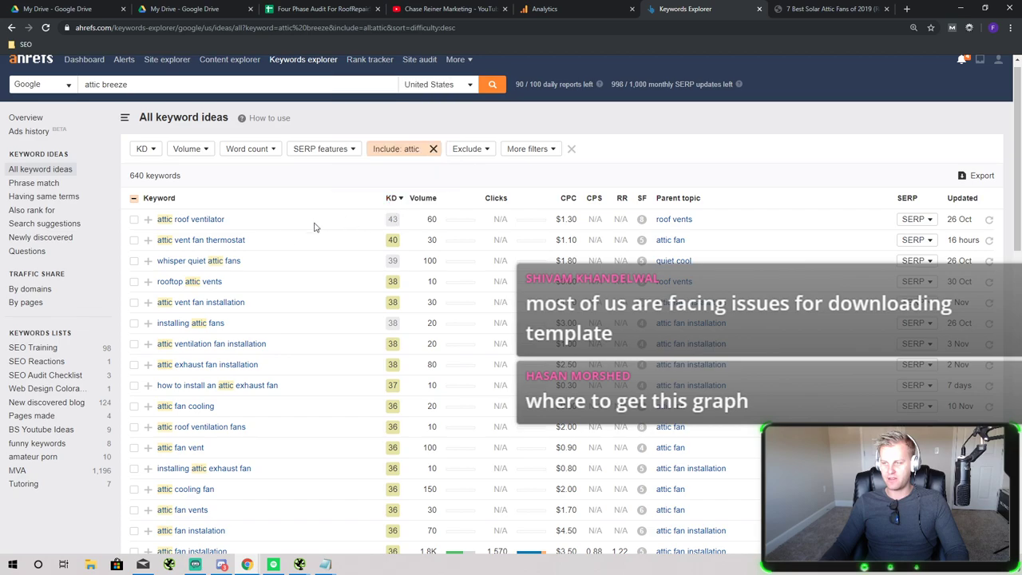
triple_click(295, 245)
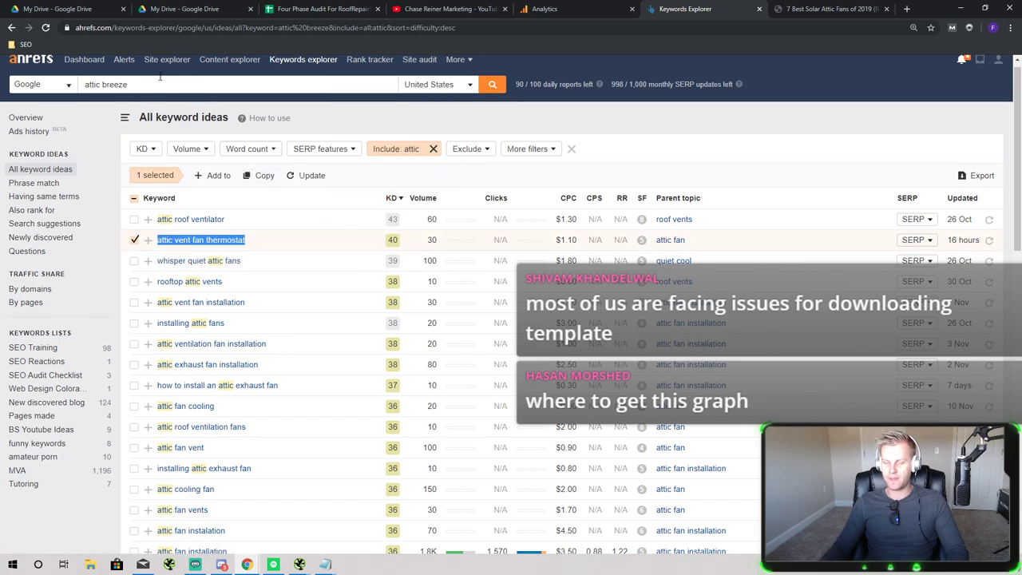
Look up siphonking.com in Site Explorer and open its organic keywords report
triple_click(160, 77)
type("sipho")
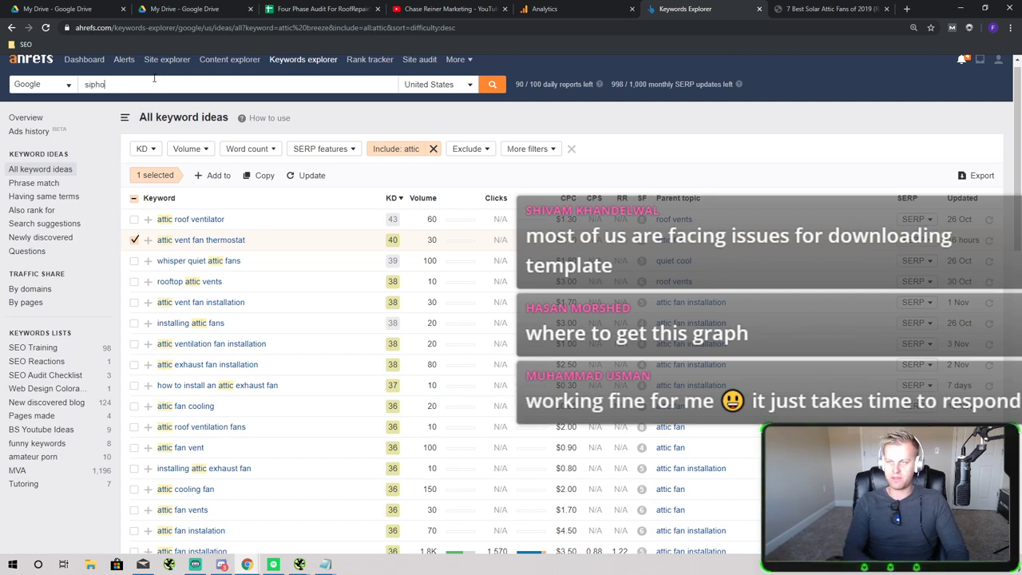
type("nking.com")
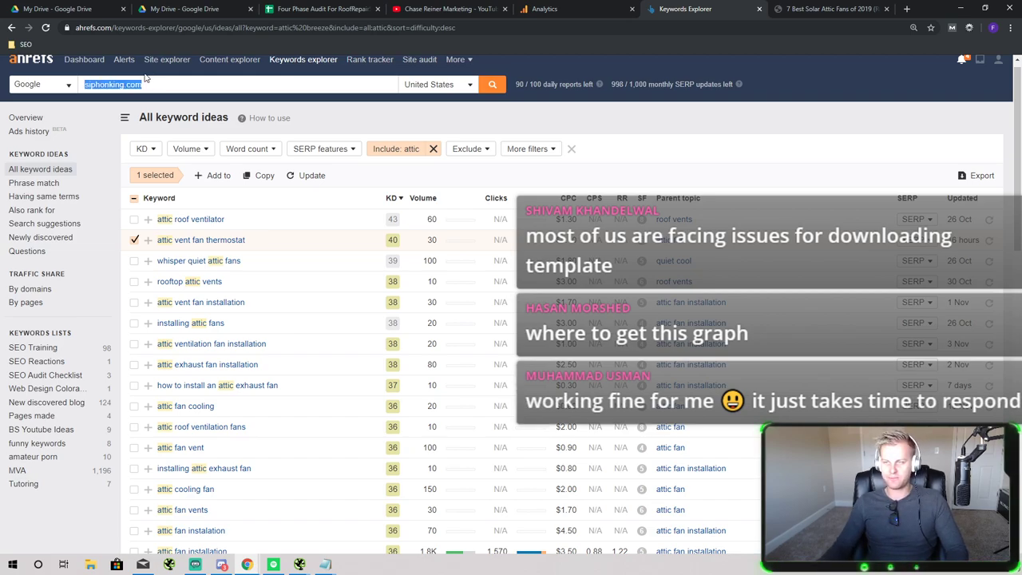
left_click(84, 59)
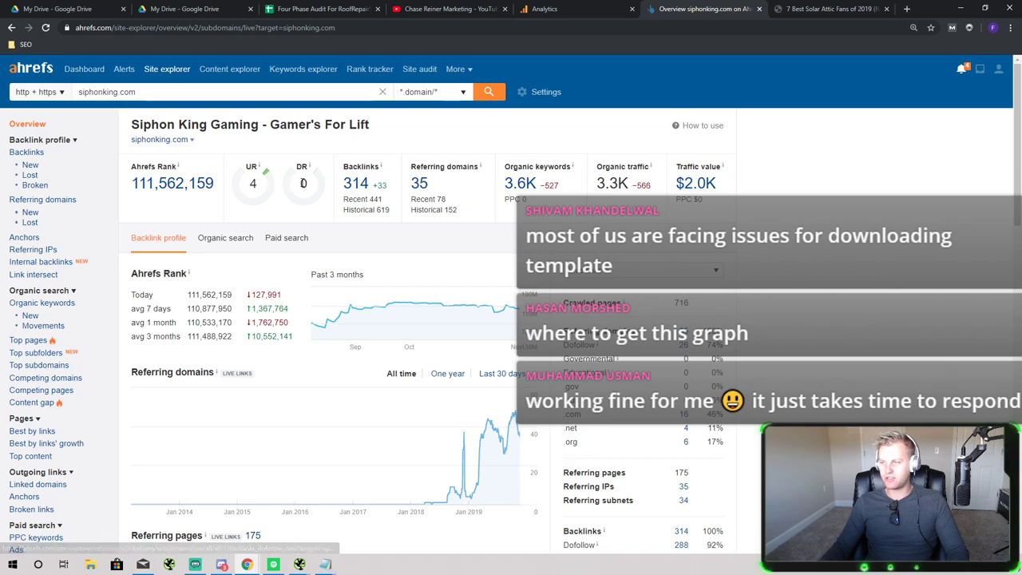
left_click(562, 245)
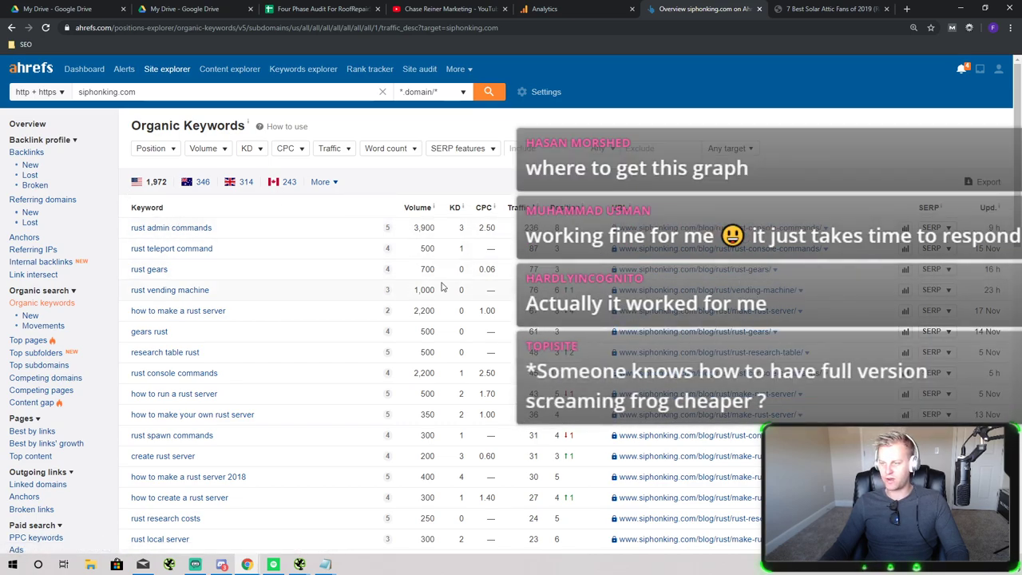
Review siphonking.com's organic keywords with their traffic, positions and ranking URLs, down to the end of the first results page
scroll(663, 289, "down", 3)
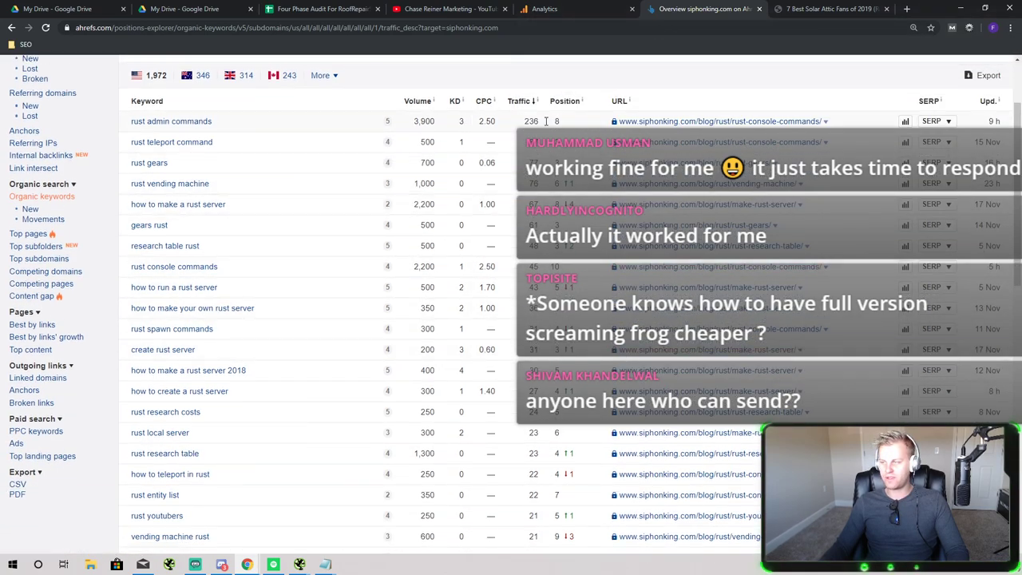
scroll(438, 320, "down", 15)
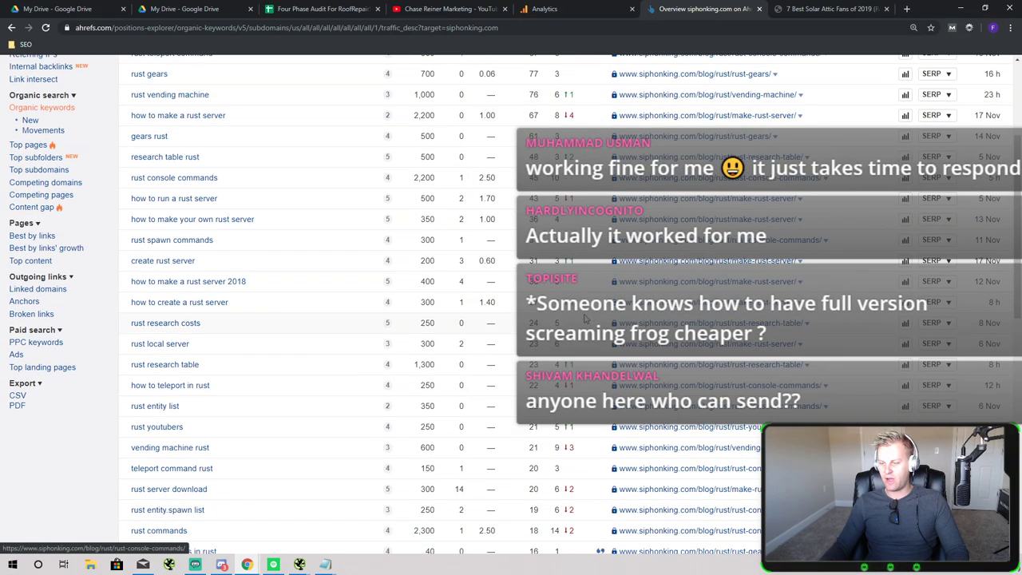
scroll(240, 405, "up", 15)
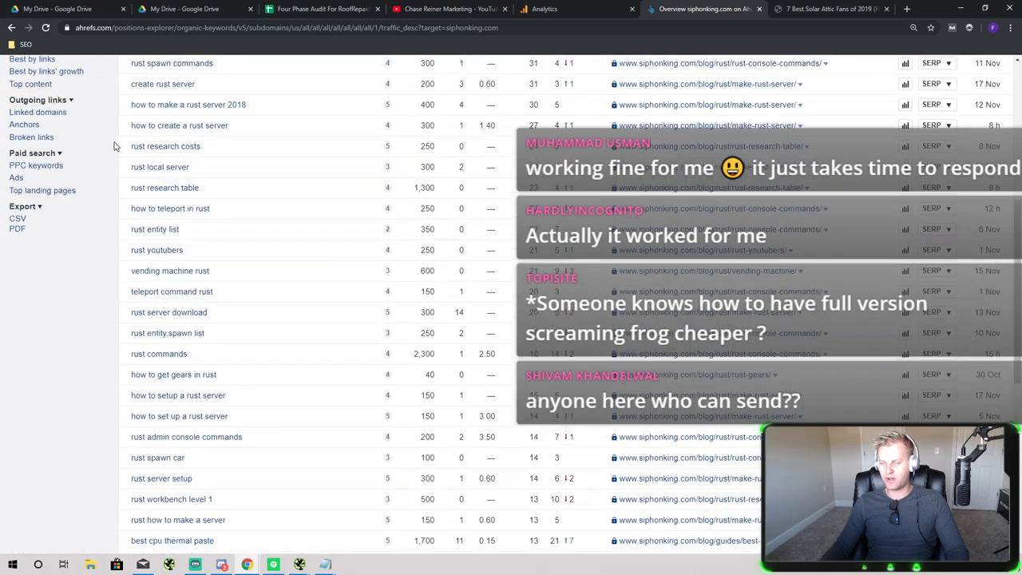
scroll(377, 301, "down", 15)
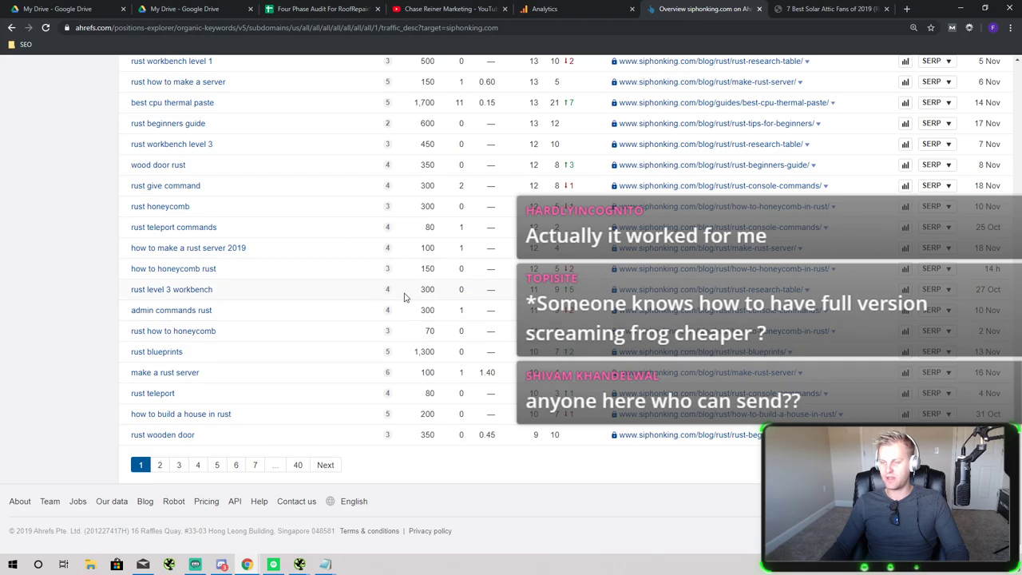
scroll(486, 292, "up", 15)
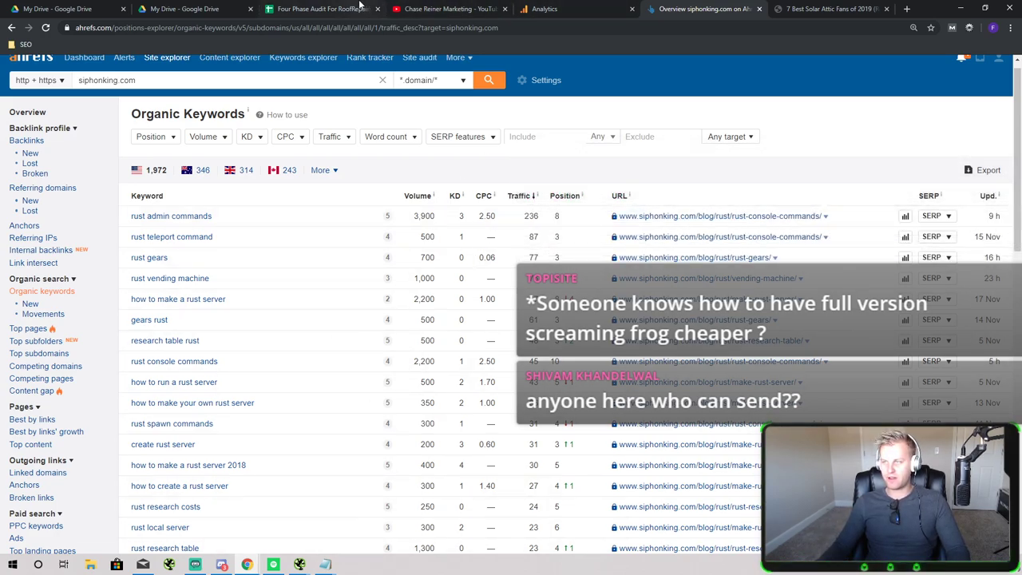
Switch to the Four Phase Audit spreadsheet and look through its Screaming Frog, Phase 4, Phase 3 and Phase 2 sheets
key("ctrl+3")
left_click(327, 536)
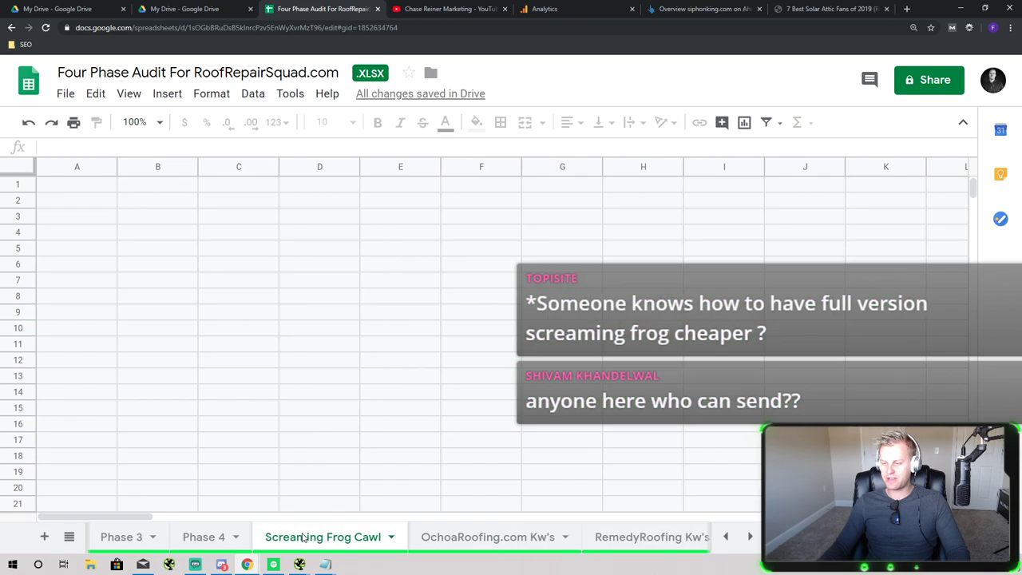
left_click(203, 543)
left_click(124, 535)
scroll(228, 499, "down", 3)
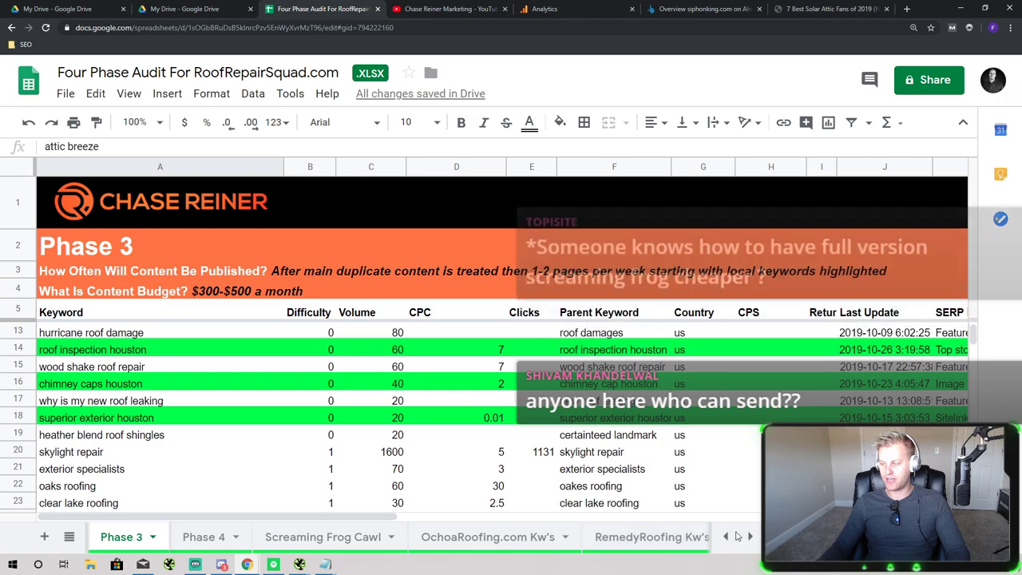
scroll(449, 543, "up", 3)
left_click(501, 537)
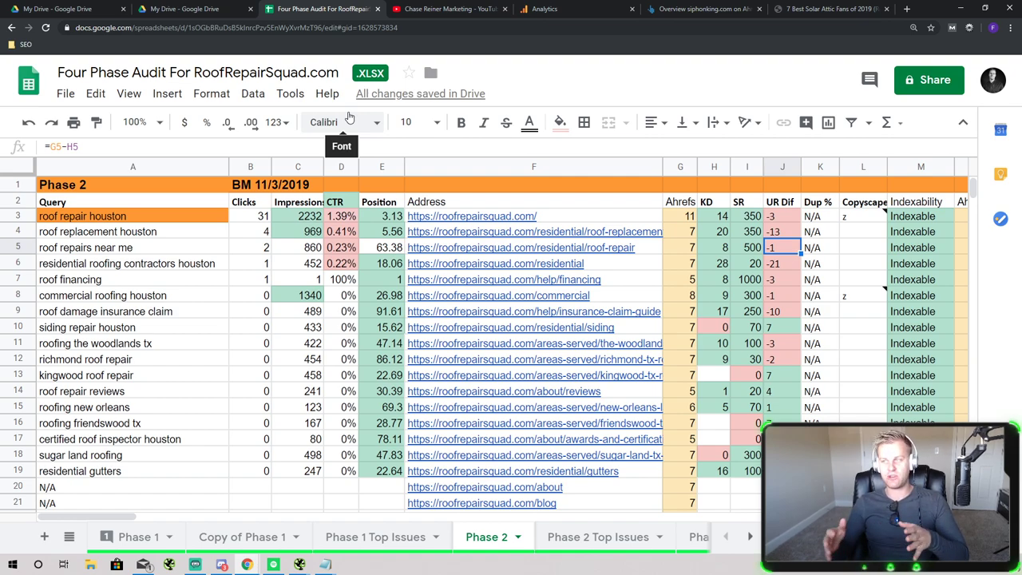
Switch back to Ahrefs, search Keywords Explorer for "seo audit", check its keyword difficulty and open the phrase match ideas
left_click(703, 9)
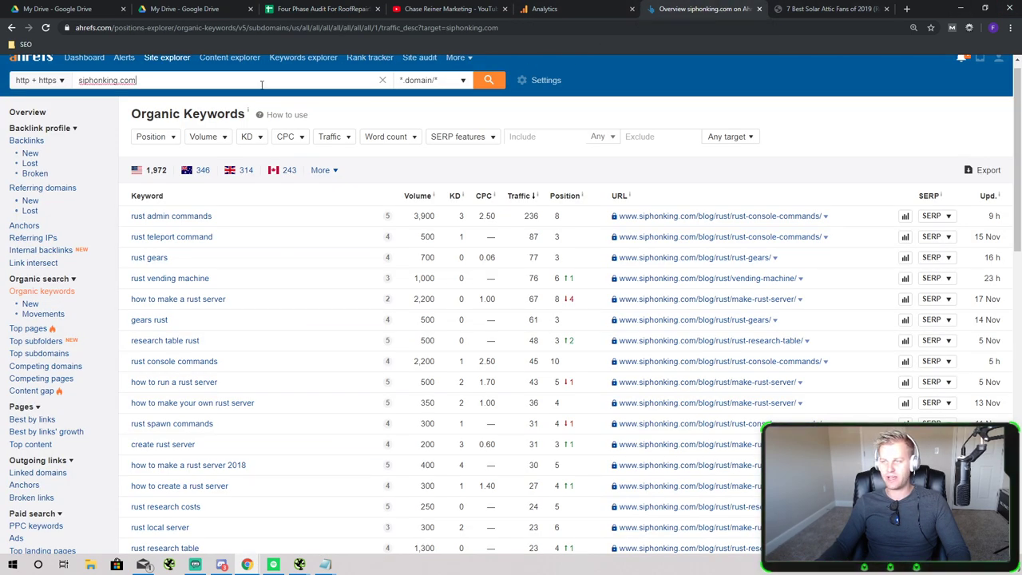
left_click(303, 56)
type("se")
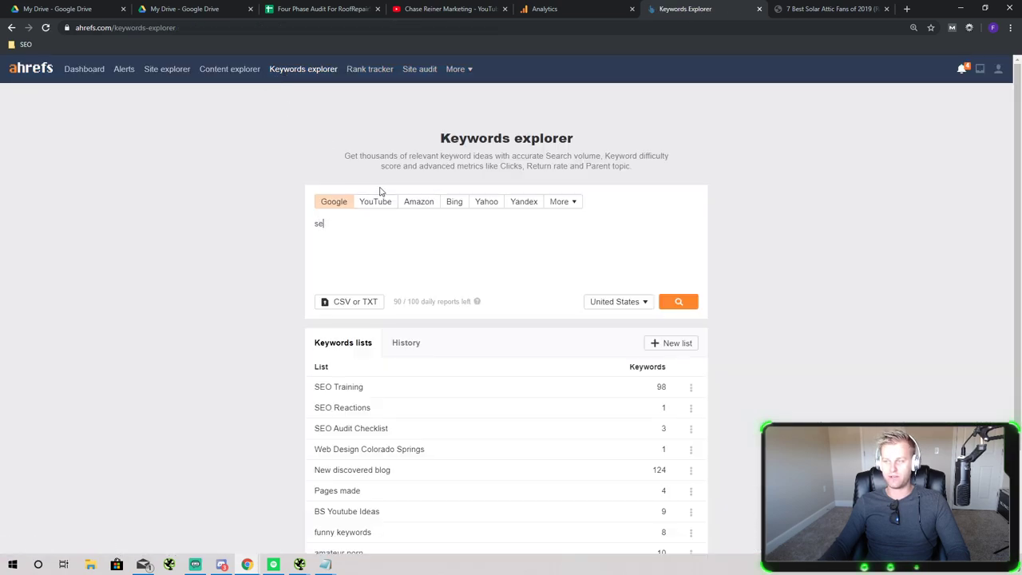
type("o audit")
key("Return")
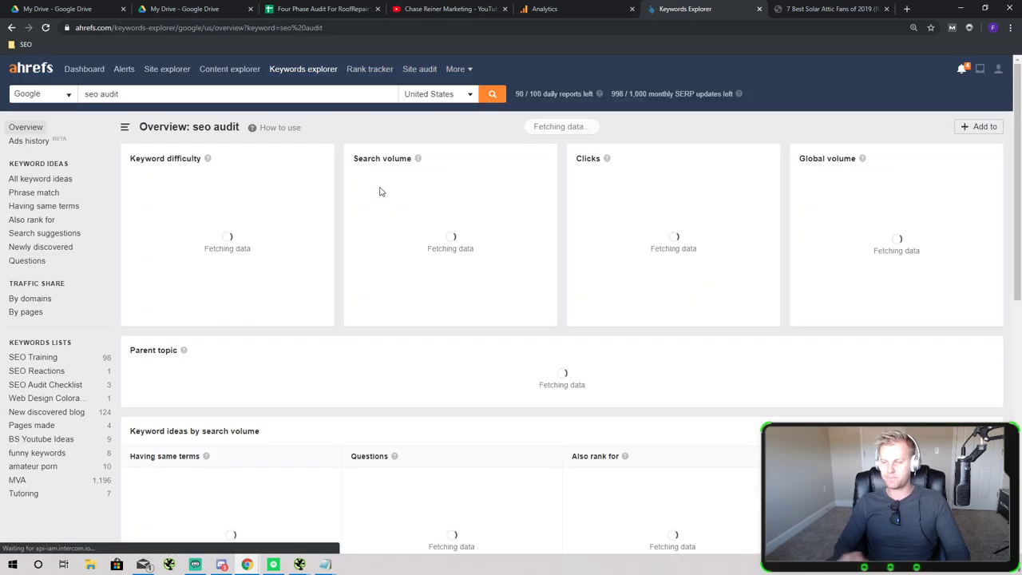
left_click_drag(245, 230, 212, 254)
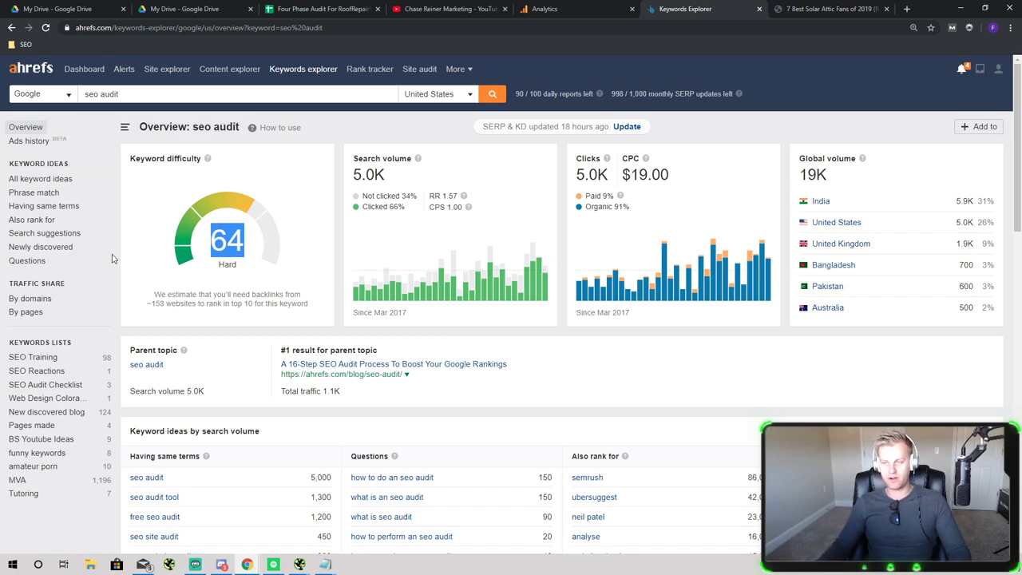
left_click(56, 195)
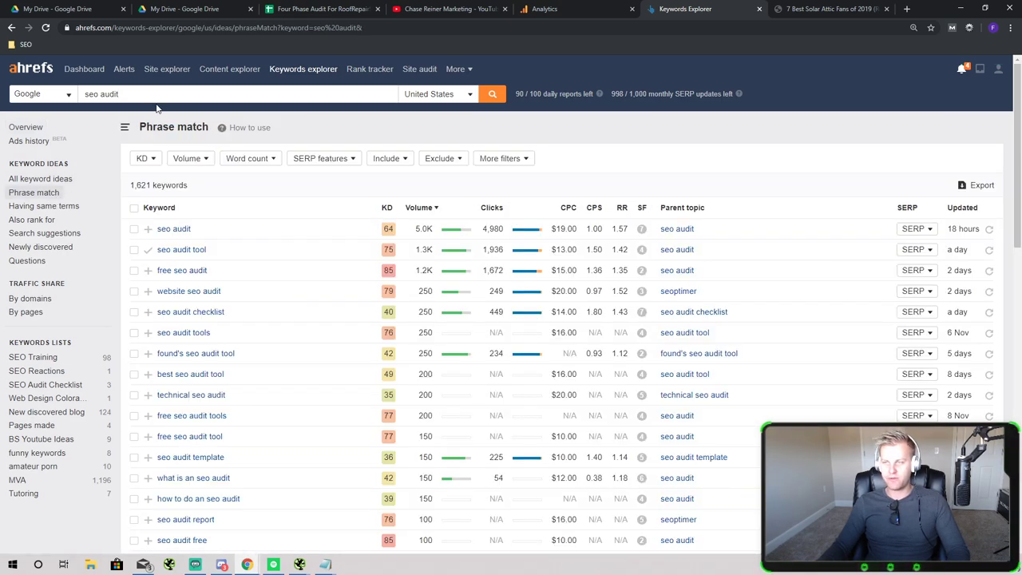
Filter the phrase match keywords to those that include "report"
left_click(387, 158)
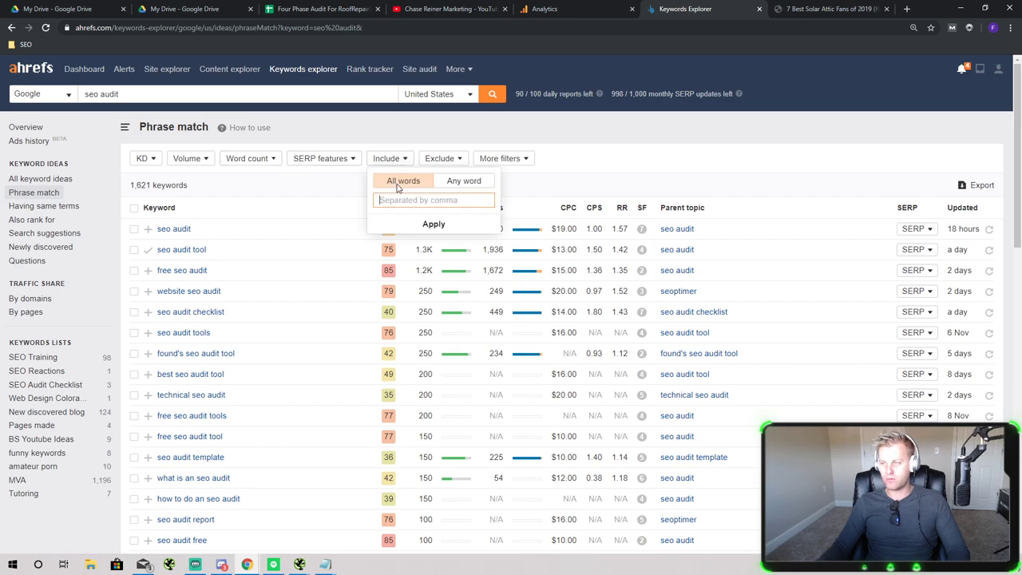
type("report")
key("Return")
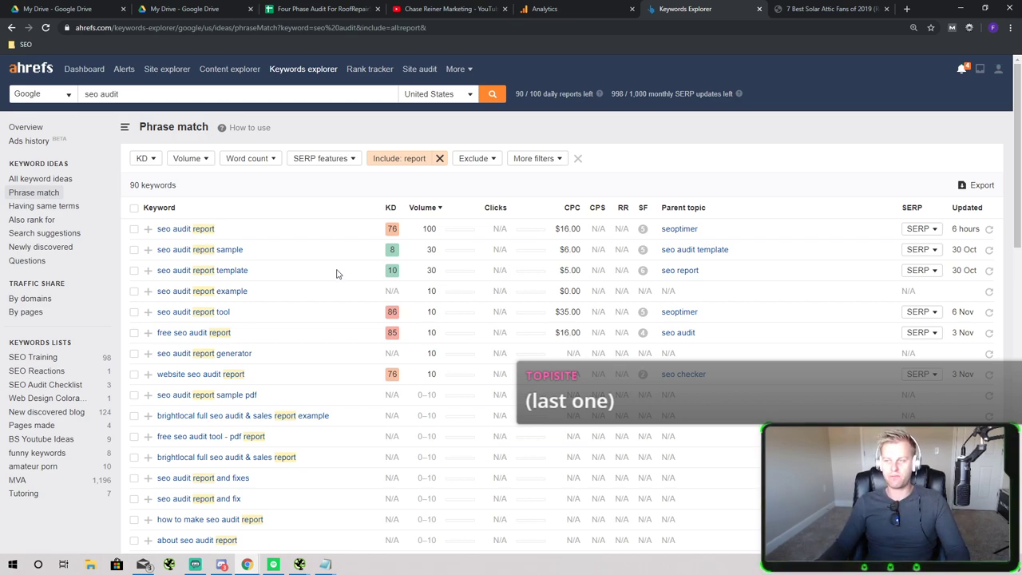
Change the include filter to "audit" and briefly mark the seo audit checklist row before deselecting it
left_click(399, 159)
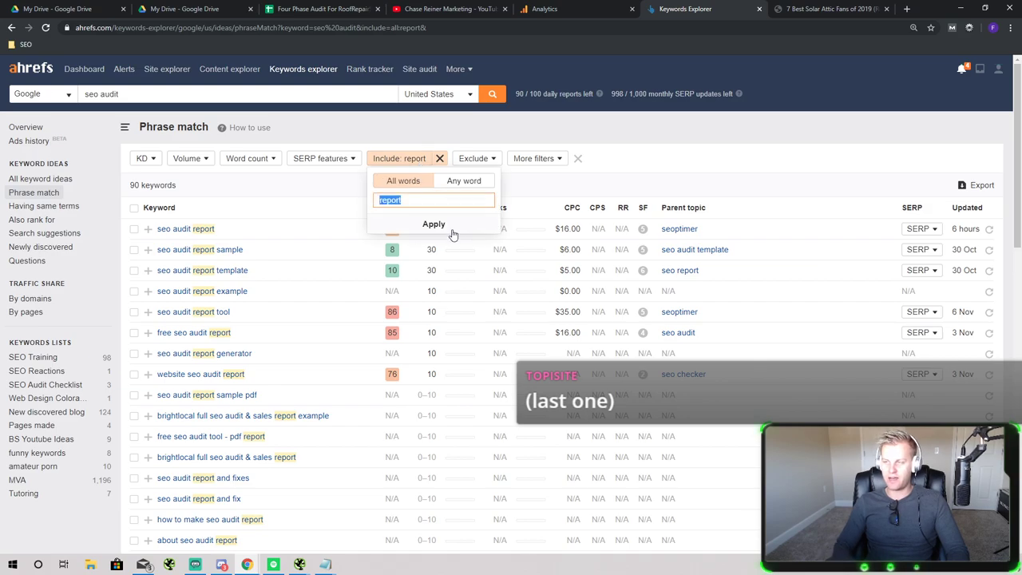
type("audit")
left_click(452, 230)
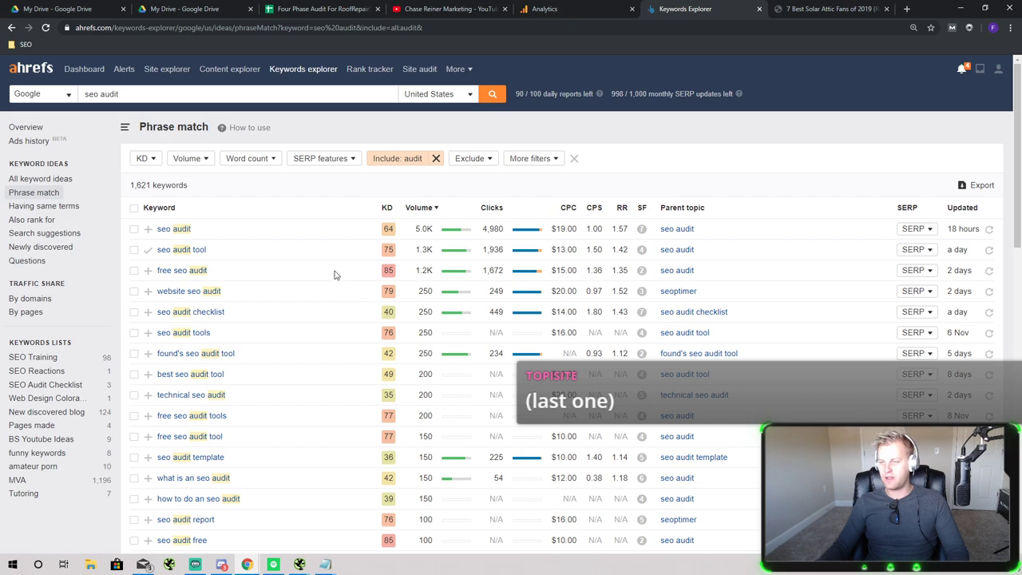
triple_click(273, 322)
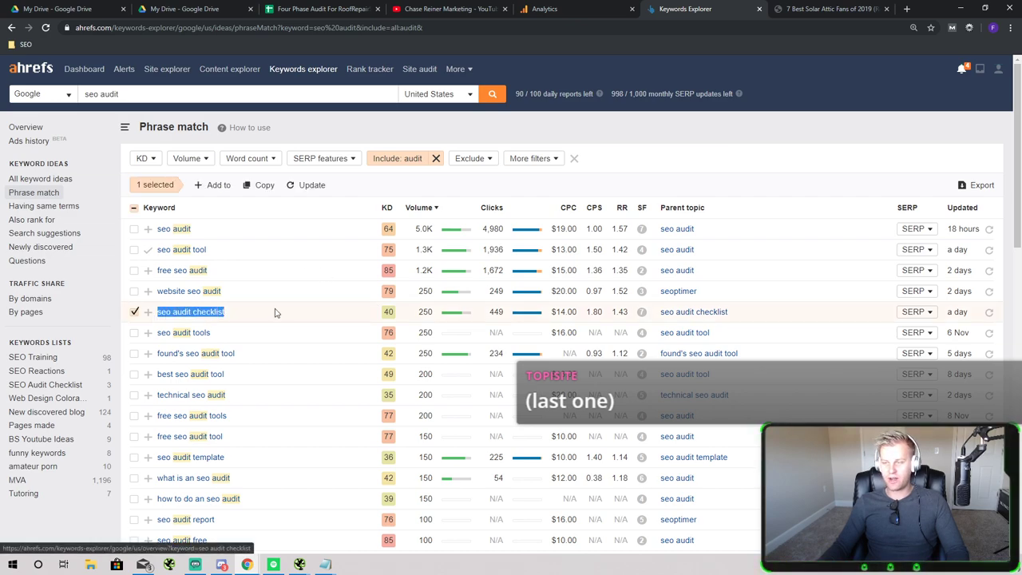
left_click(279, 313)
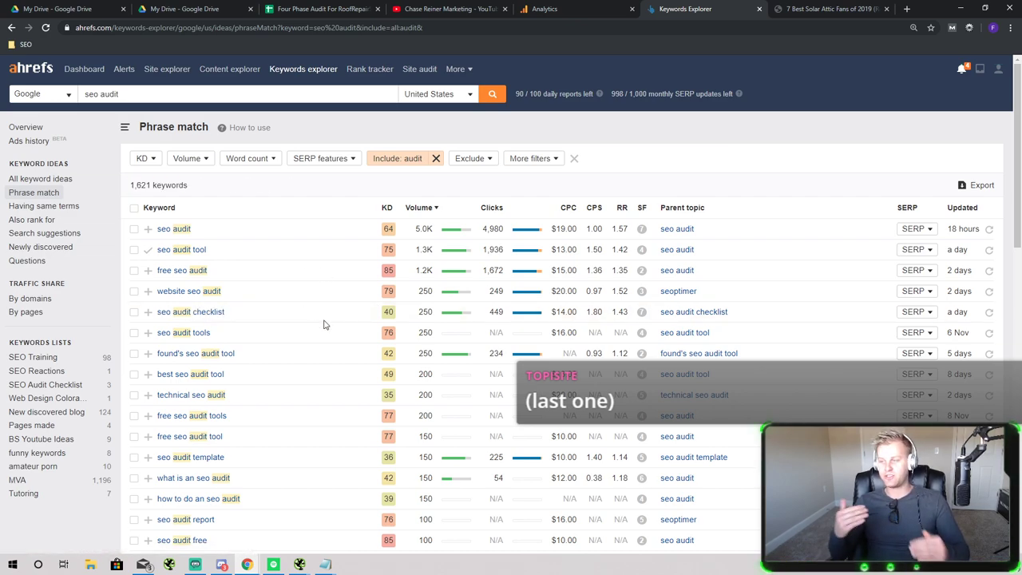
Sort the phrase match keywords by parent topic and set the include filter to "audit checklist"
left_click(693, 208)
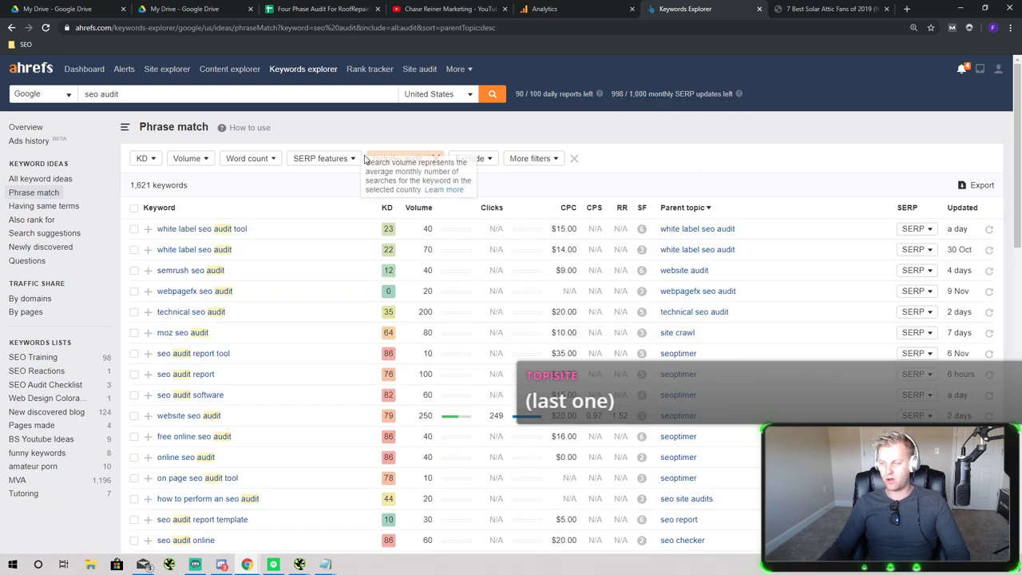
left_click(416, 158)
type("check")
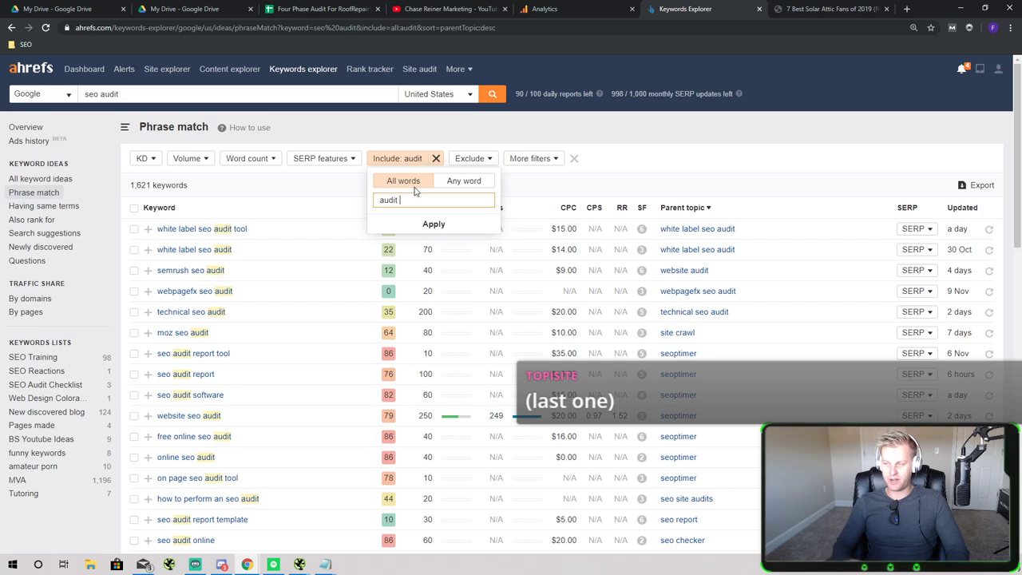
type("list")
key("Return")
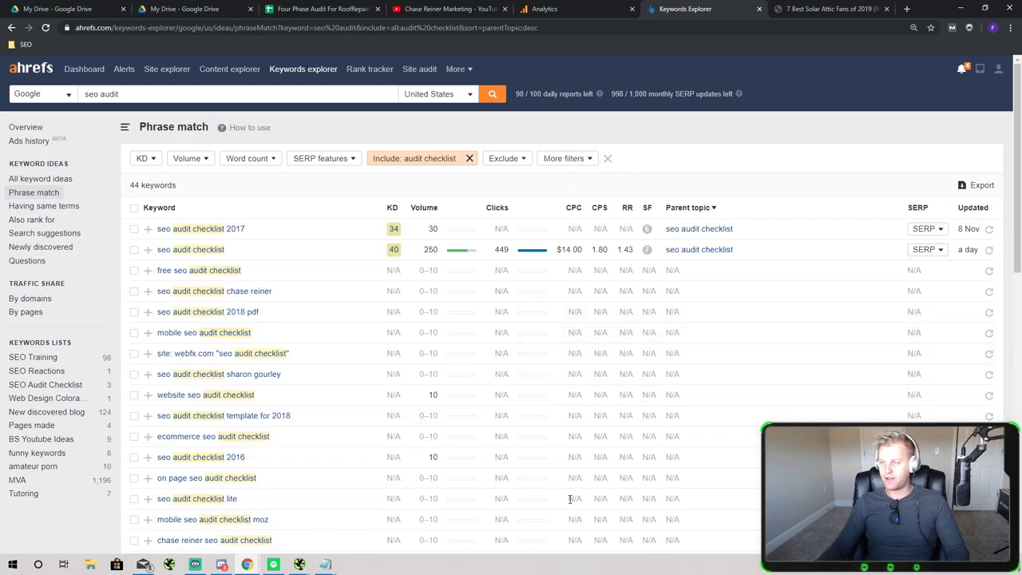
Examine the audit checklist keyword variations, their parent topics and the year in the "seo audit checklist 2017" row
scroll(359, 244, "down", 2)
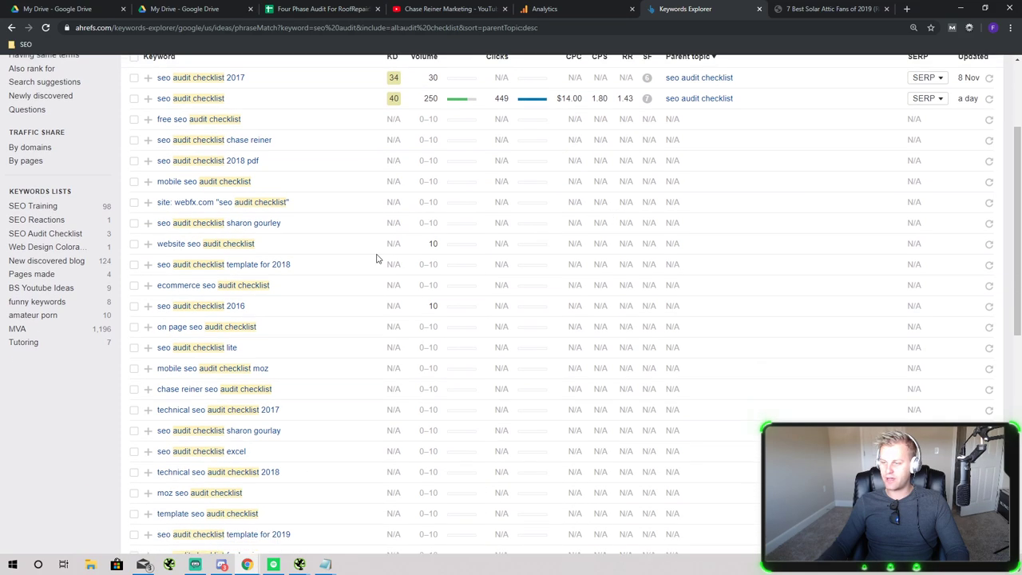
scroll(376, 255, "up", 2)
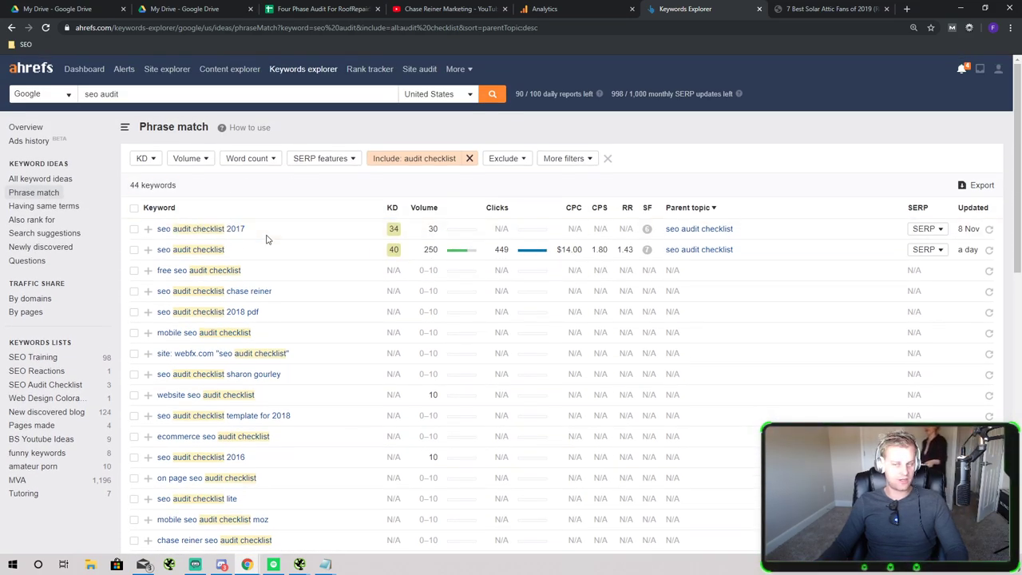
mouse_move(273, 563)
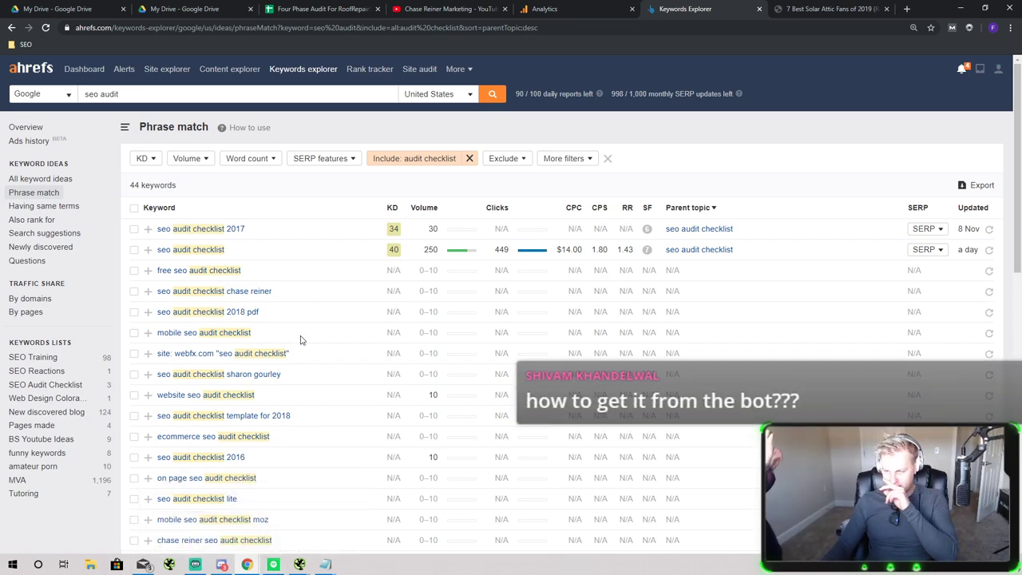
scroll(301, 340, "down", 2)
scroll(292, 365, "down", 2)
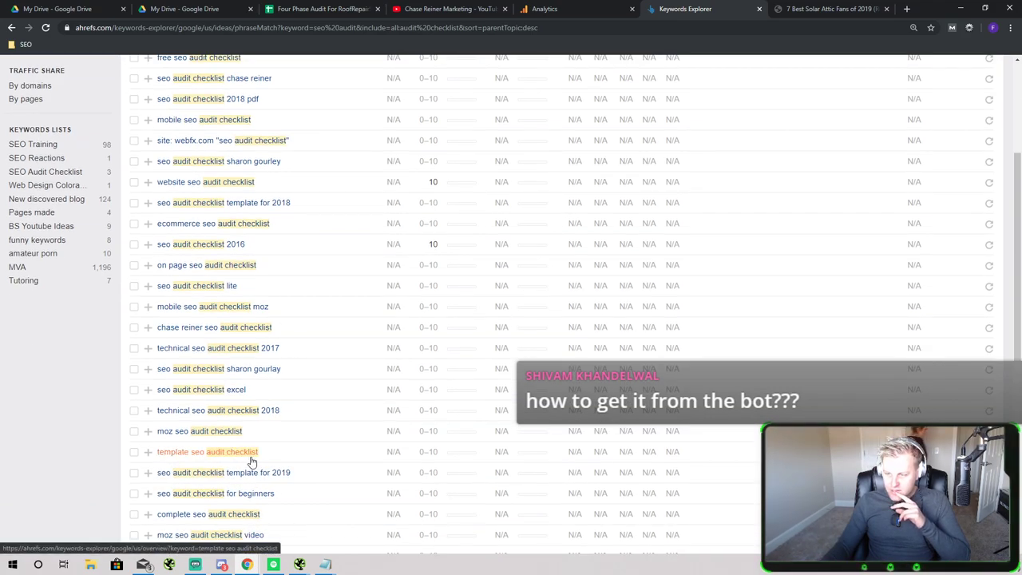
scroll(315, 451, "up", 4)
scroll(315, 451, "up", 1)
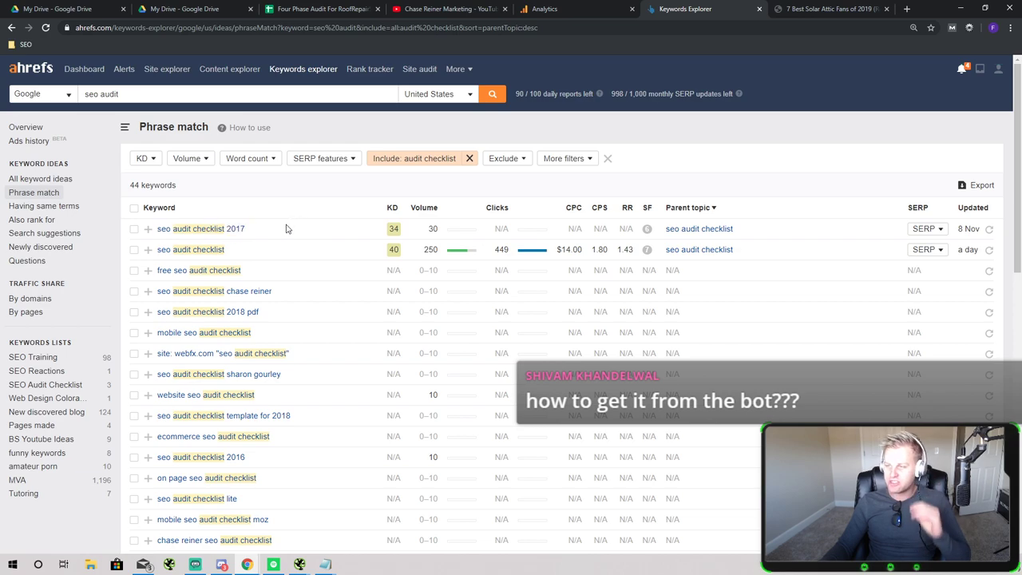
double_click(238, 230)
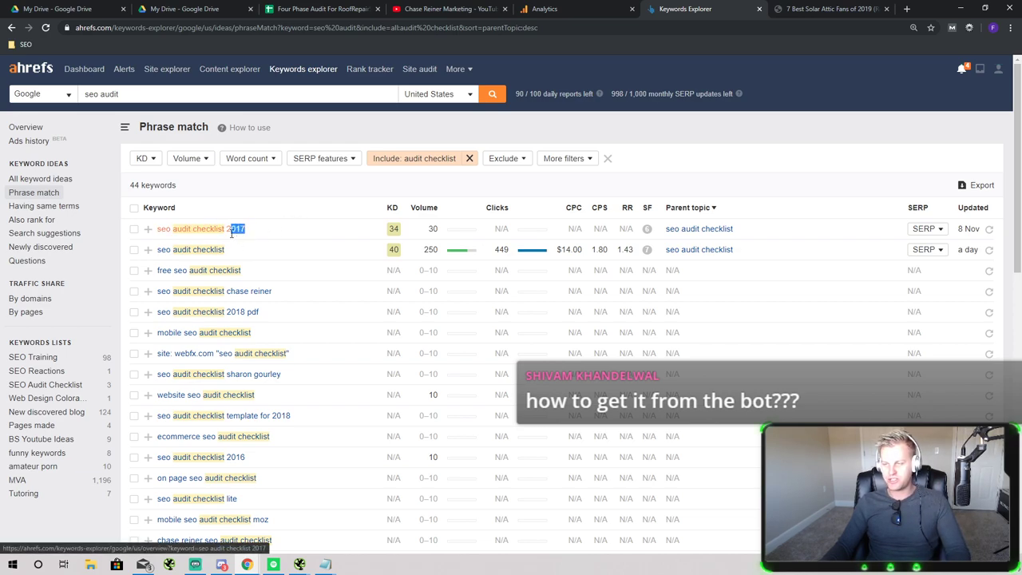
left_click(231, 232)
left_click(292, 230)
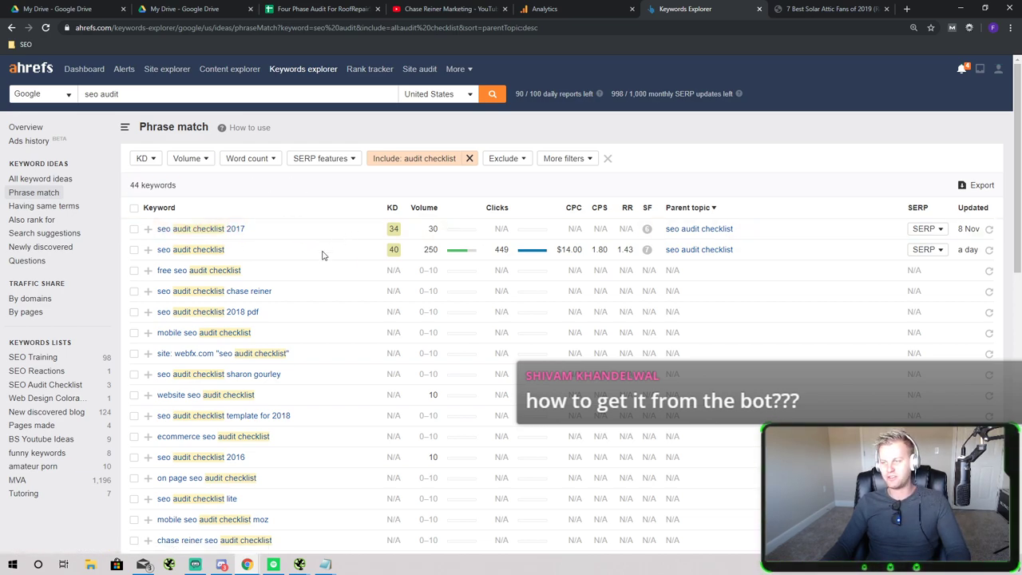
left_click(324, 255)
left_click(322, 258)
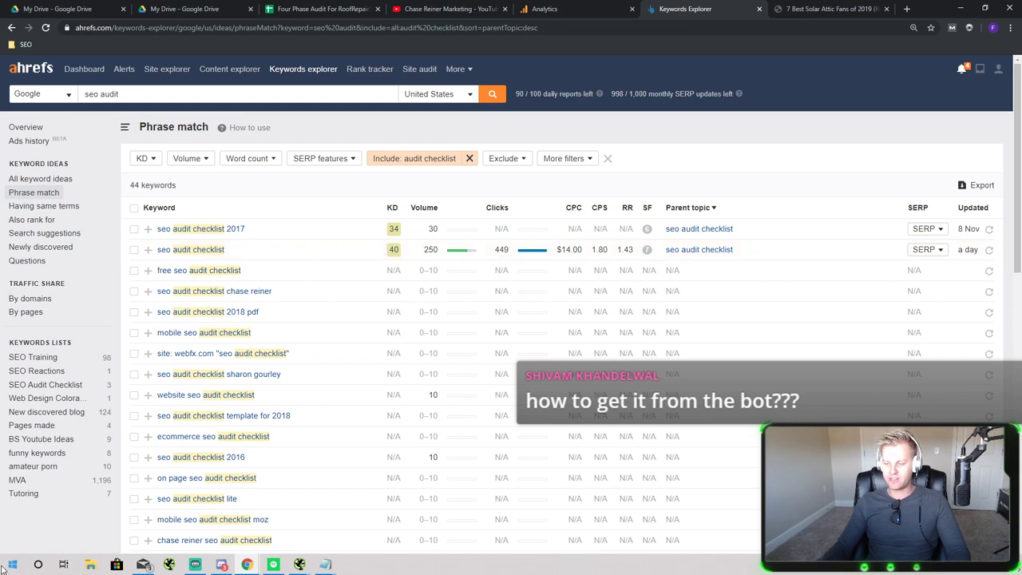
Switch to the mail app to open Backlinko's Definitive Guide To SEO In 2020
left_click(143, 565)
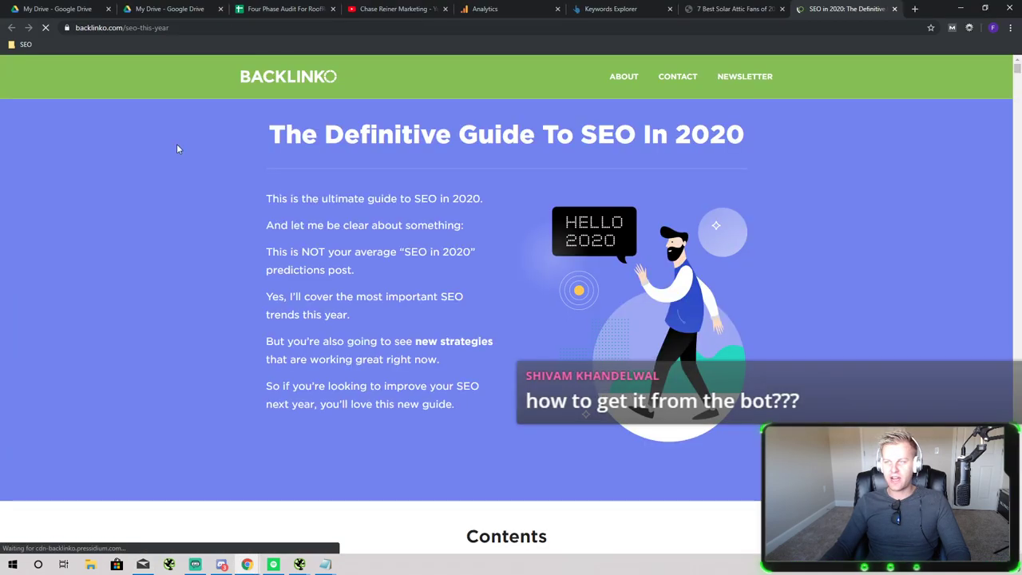
Highlight the year 2020 in the Backlinko guide's title, clear the highlight and skim the top of the article
left_click_drag(745, 138, 667, 138)
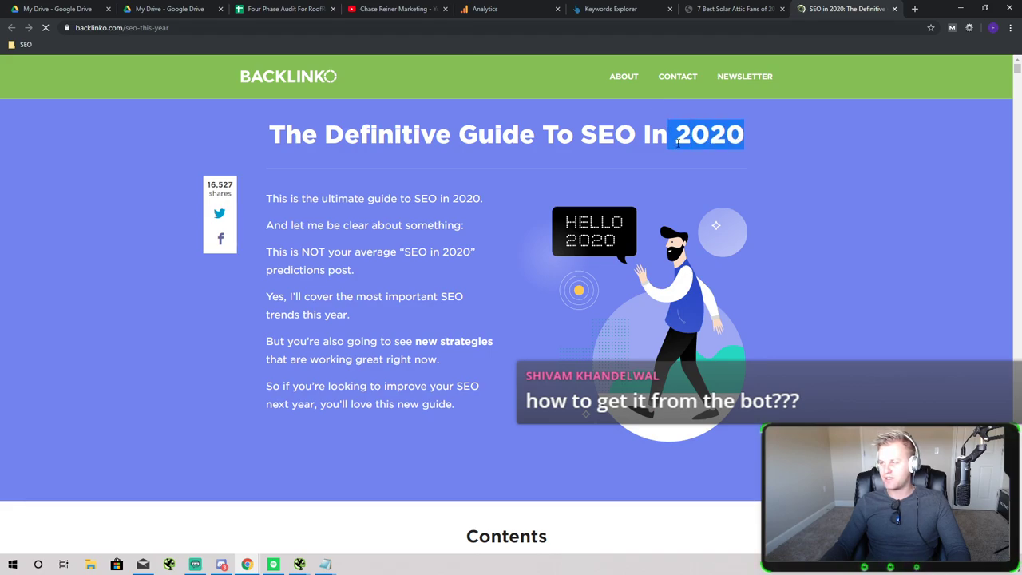
left_click(623, 163)
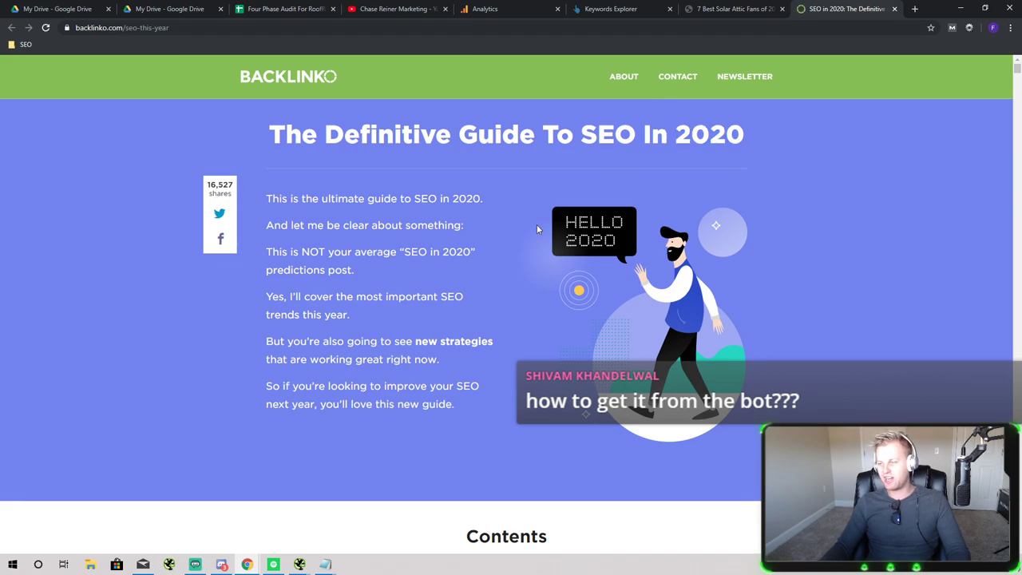
scroll(479, 312, "down", 6)
scroll(406, 240, "up", 6)
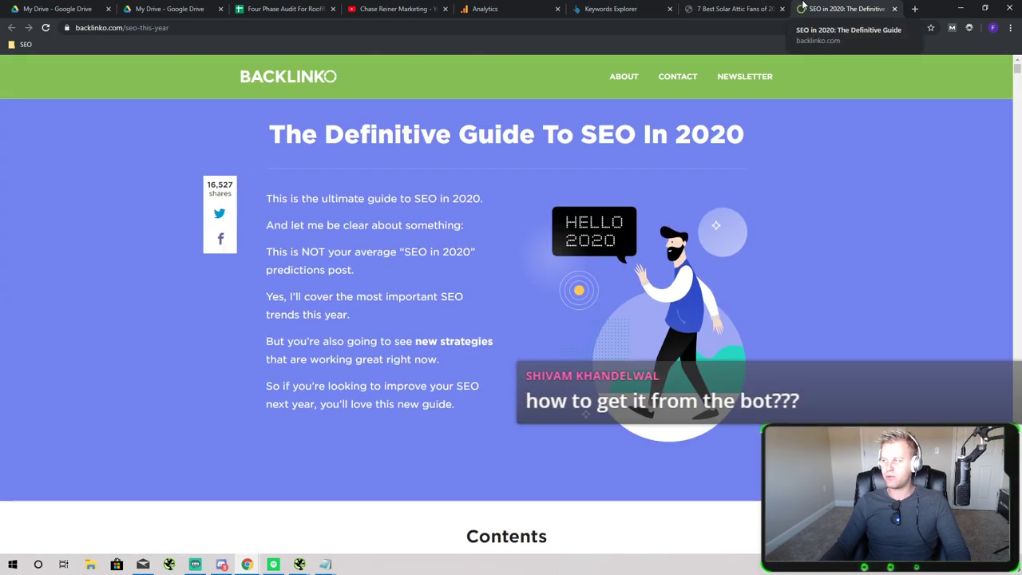
Return to the Ahrefs phrase match results, select the "seo audit checklist" row and look over the keyword variations
left_click(730, 8)
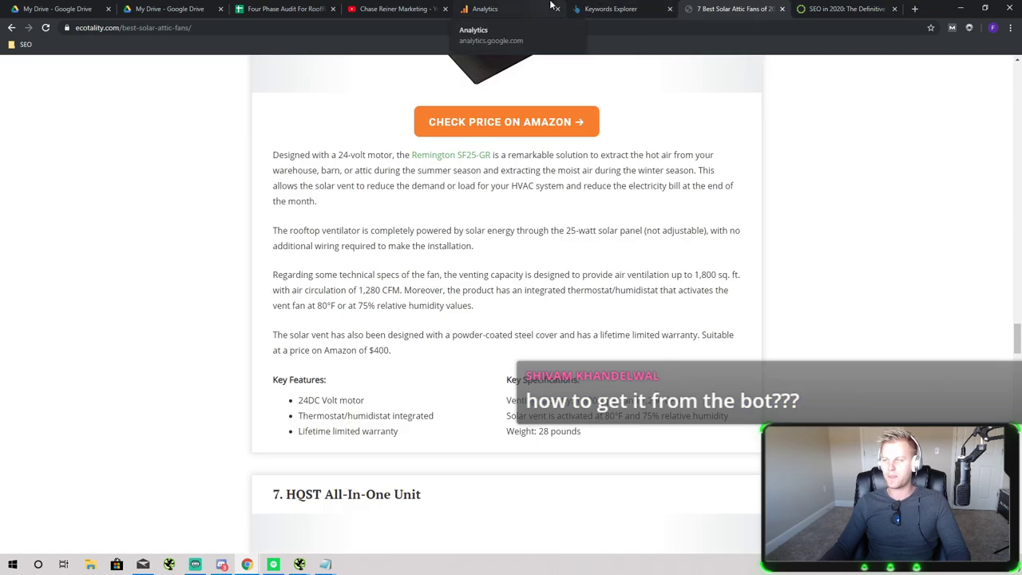
left_click(606, 8)
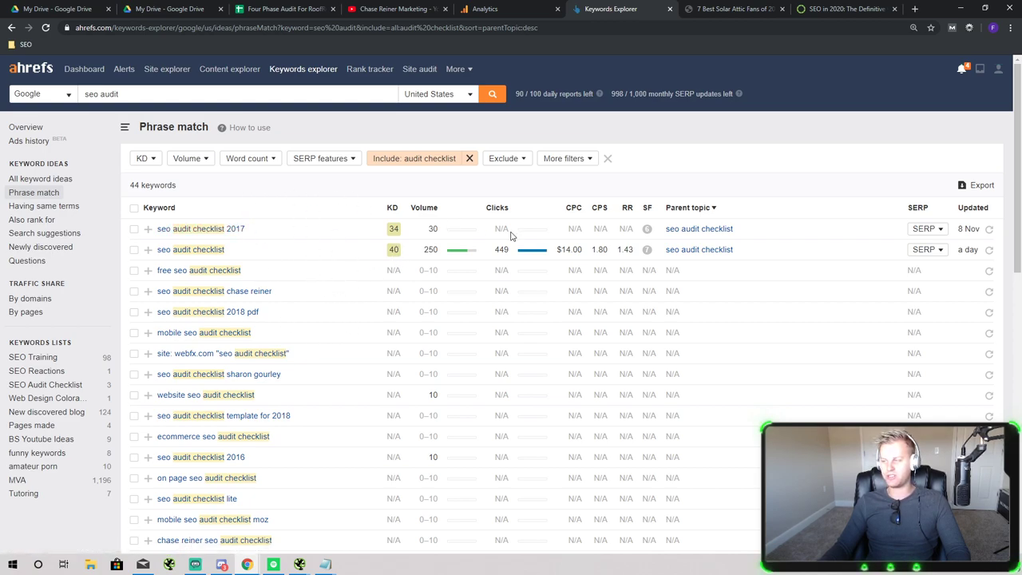
left_click(344, 252)
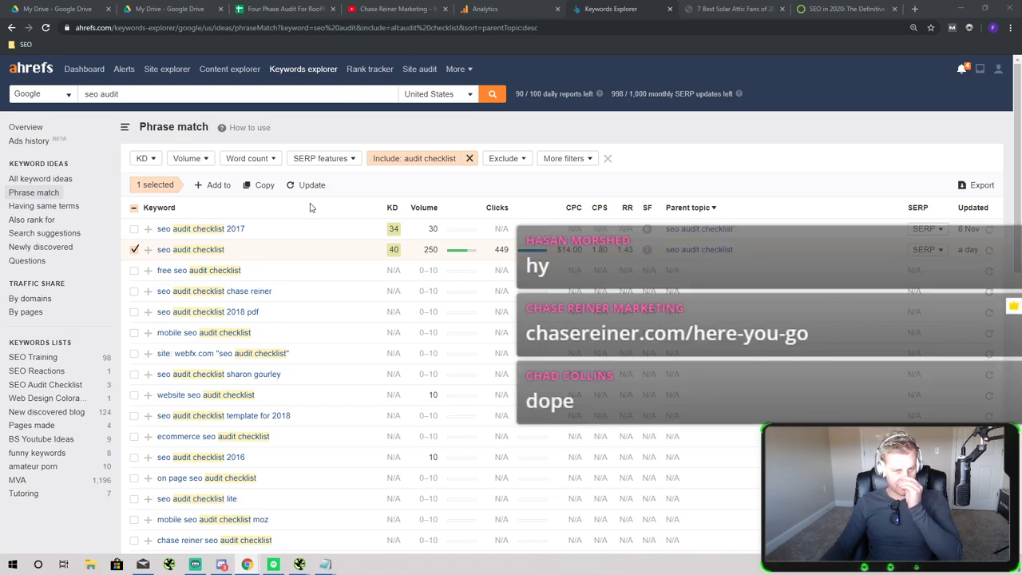
scroll(331, 495, "down", 2)
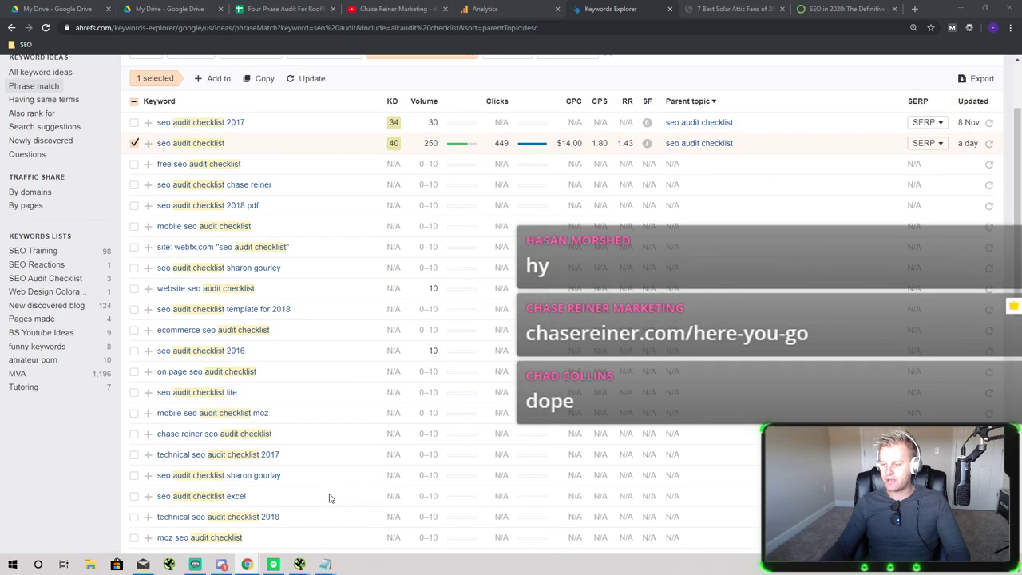
scroll(331, 495, "up", 2)
Close the solar attic fans and Backlinko pages, keeping the Ahrefs Keywords Explorer page in view
left_click(759, 10)
left_click(782, 9)
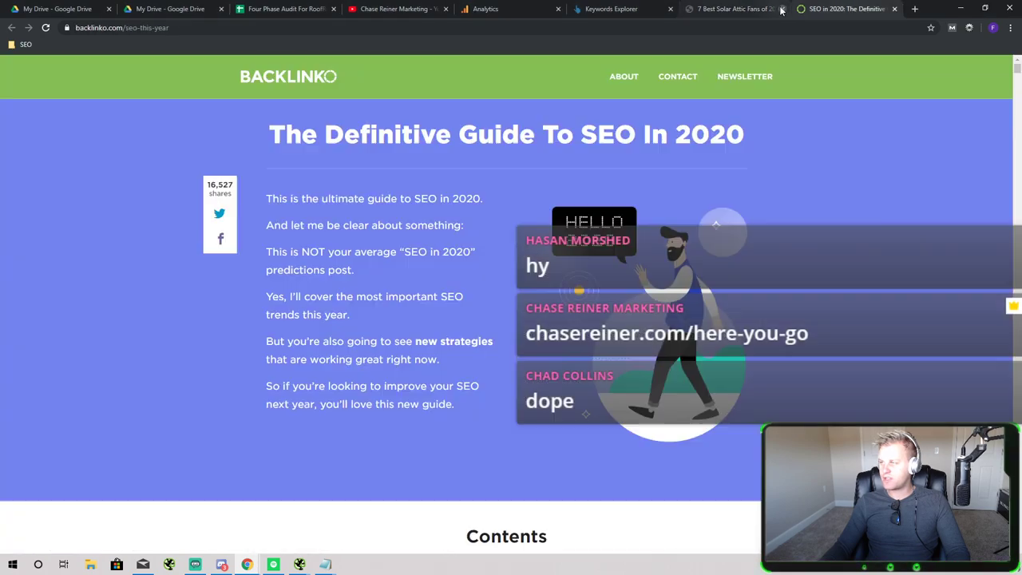
left_click(782, 8)
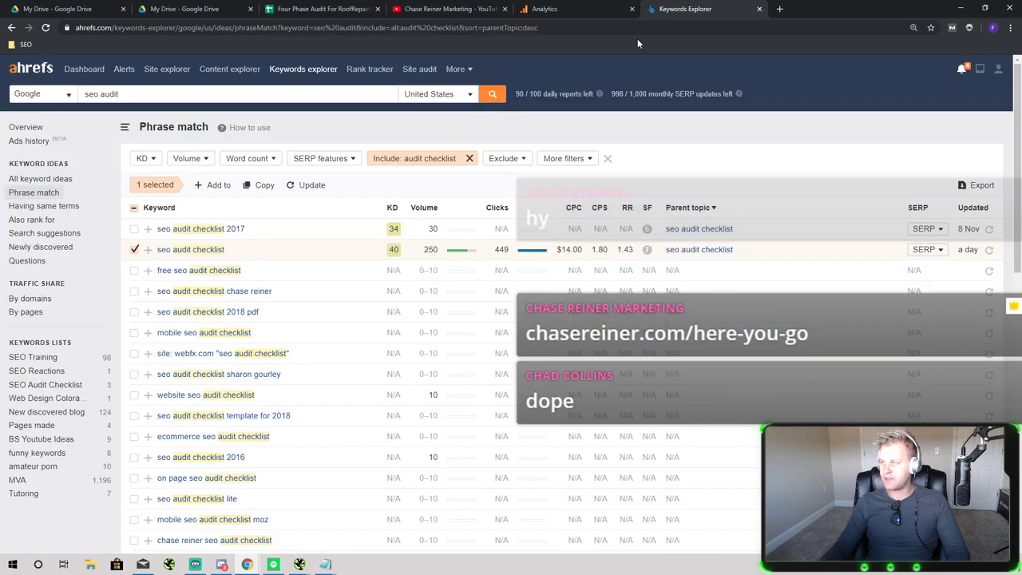
left_click(607, 7)
left_click(667, 6)
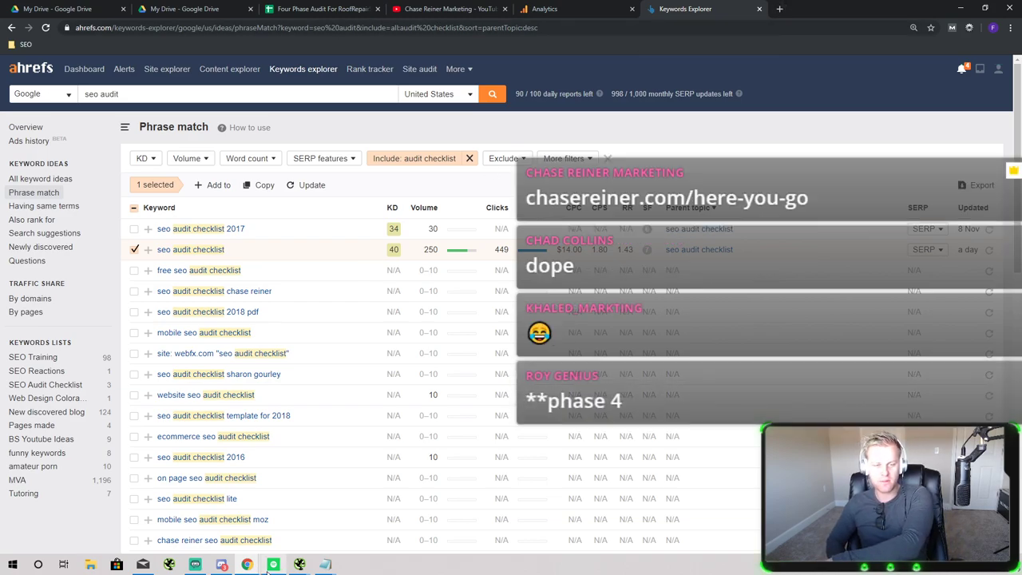
mouse_move(269, 568)
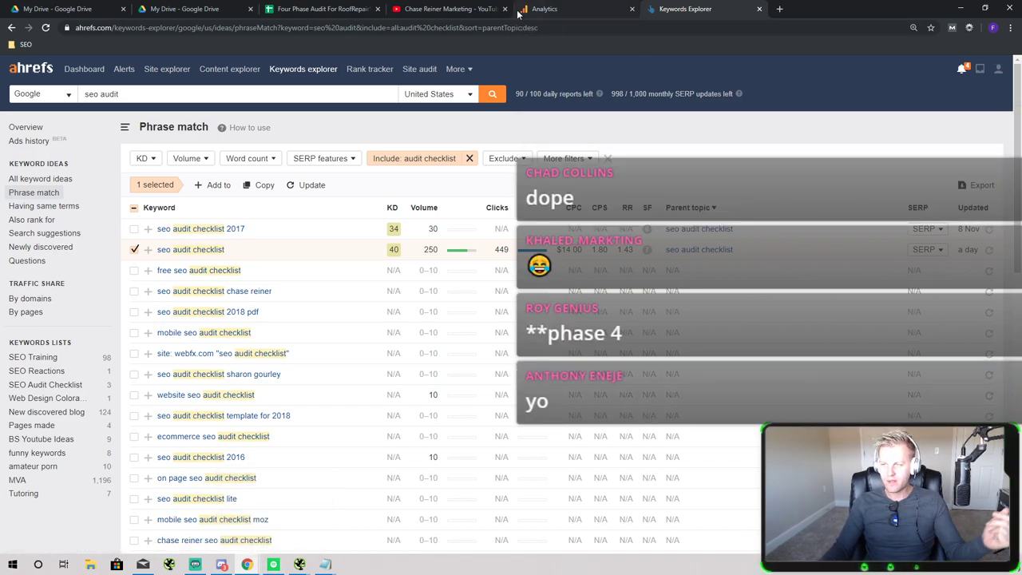
Open the Phase 1 sheet of the RoofRepairSquad.com four phase audit and select the Favicon row's Worker Notes cell
left_click(320, 9)
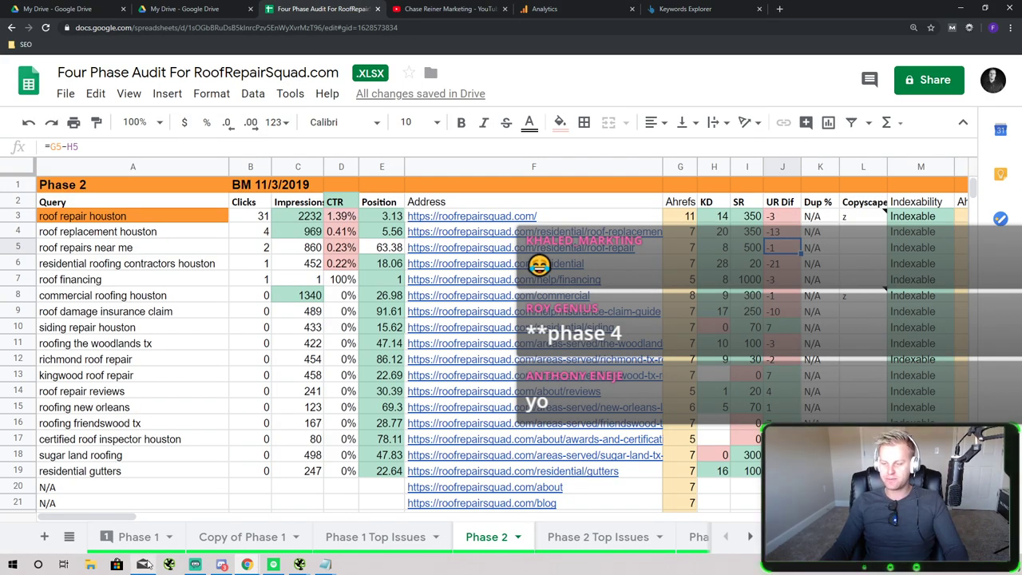
left_click(140, 536)
left_click(675, 358)
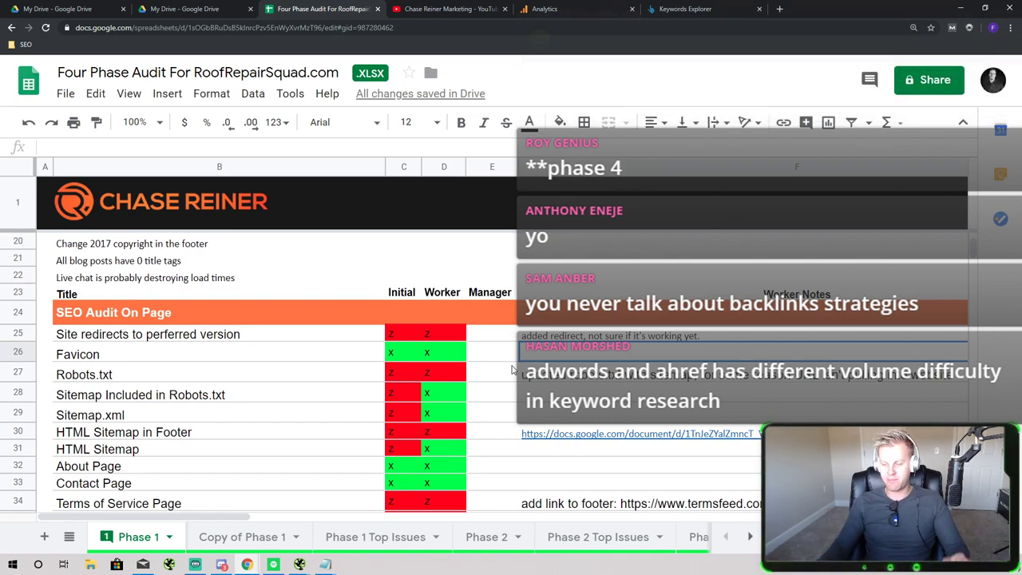
Switch to Discord, maximize it, highlight the new lead's details in seo-chat, then minimize the app
left_click(221, 564)
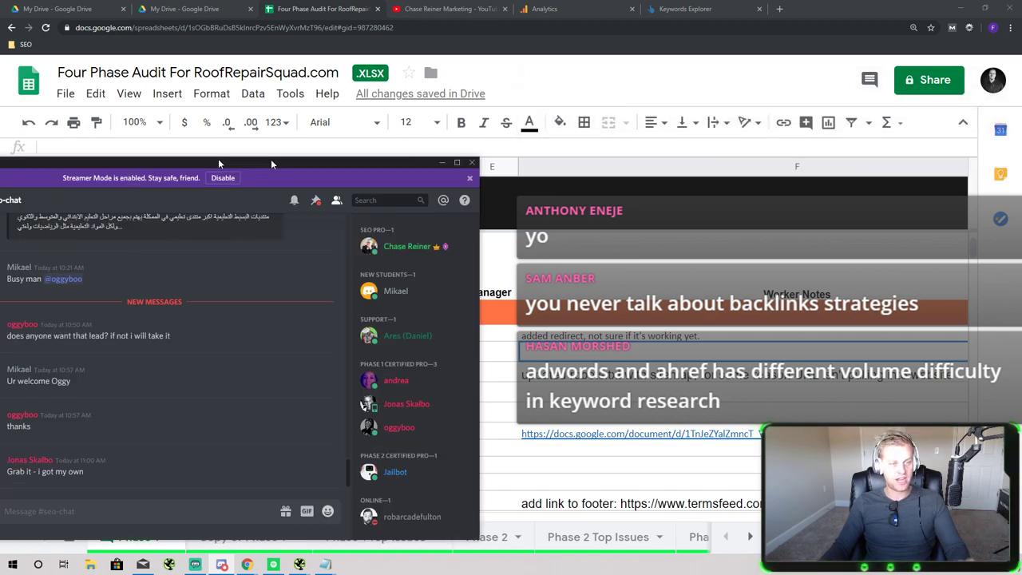
double_click(271, 162)
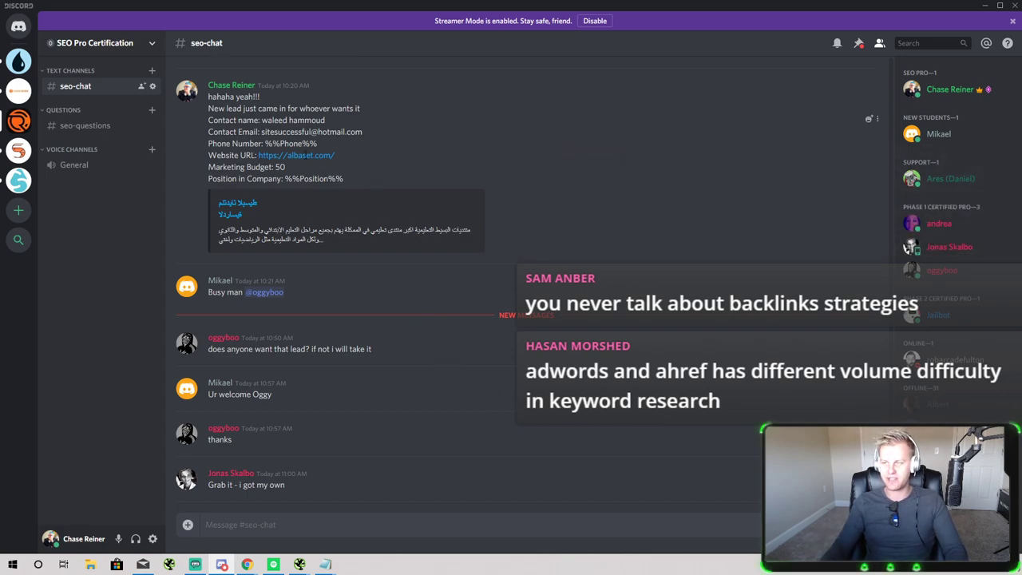
left_click_drag(289, 167, 203, 107)
left_click(436, 141)
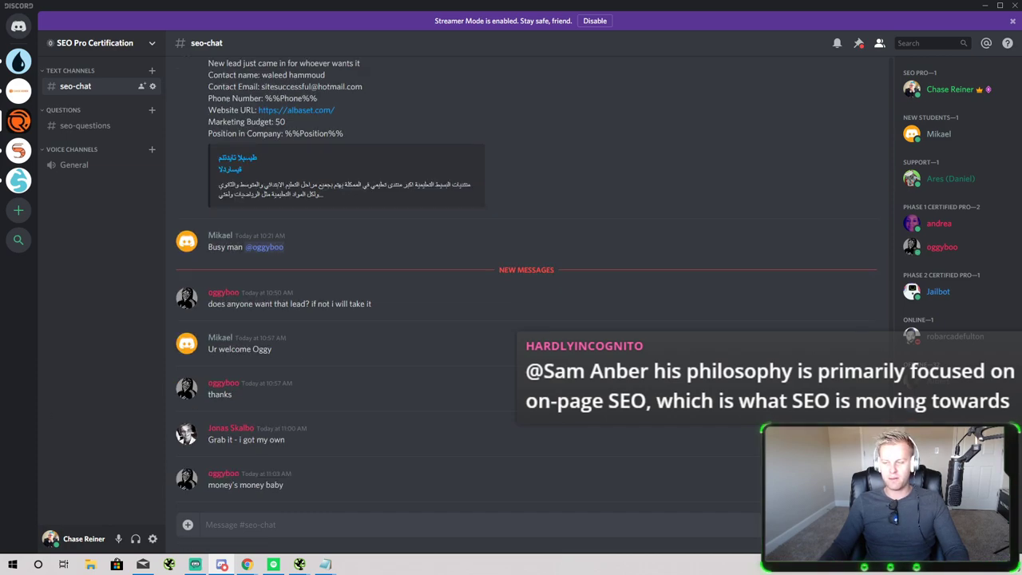
left_click(984, 6)
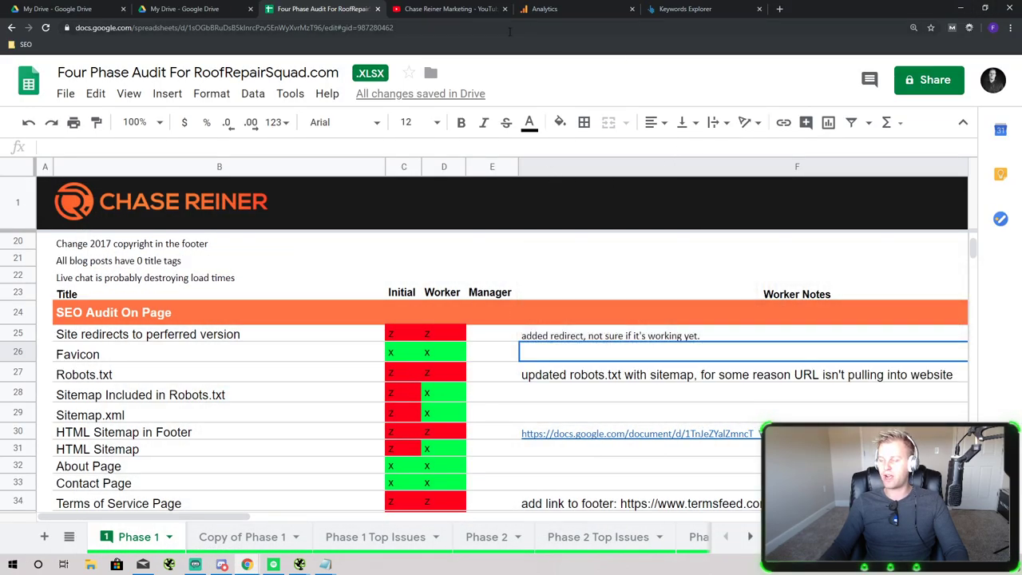
Load chasereiner.com in place of the YouTube channel and look through its SEO Audit Template resource page
left_click(473, 7)
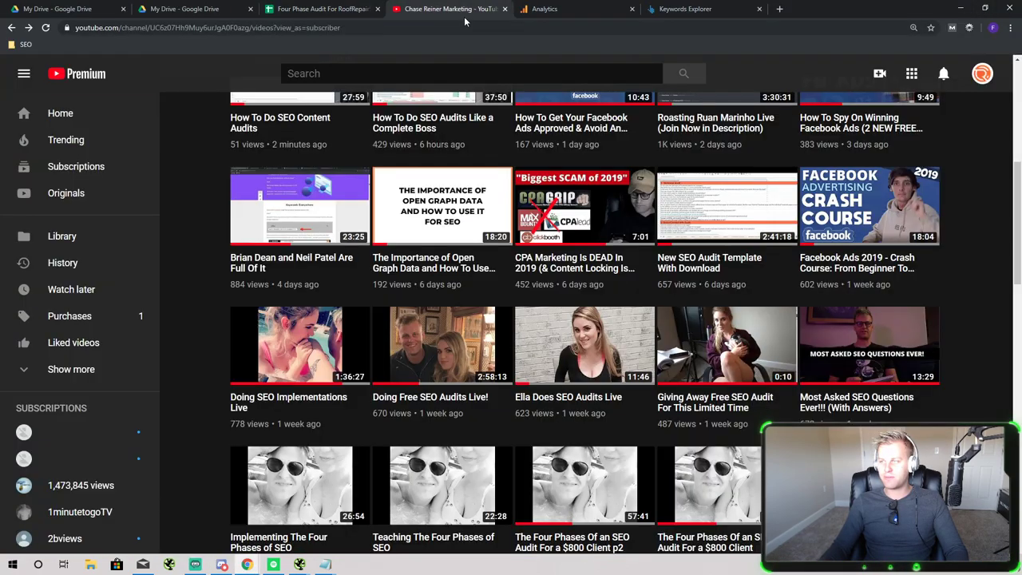
left_click(453, 28)
type("c")
key("Return")
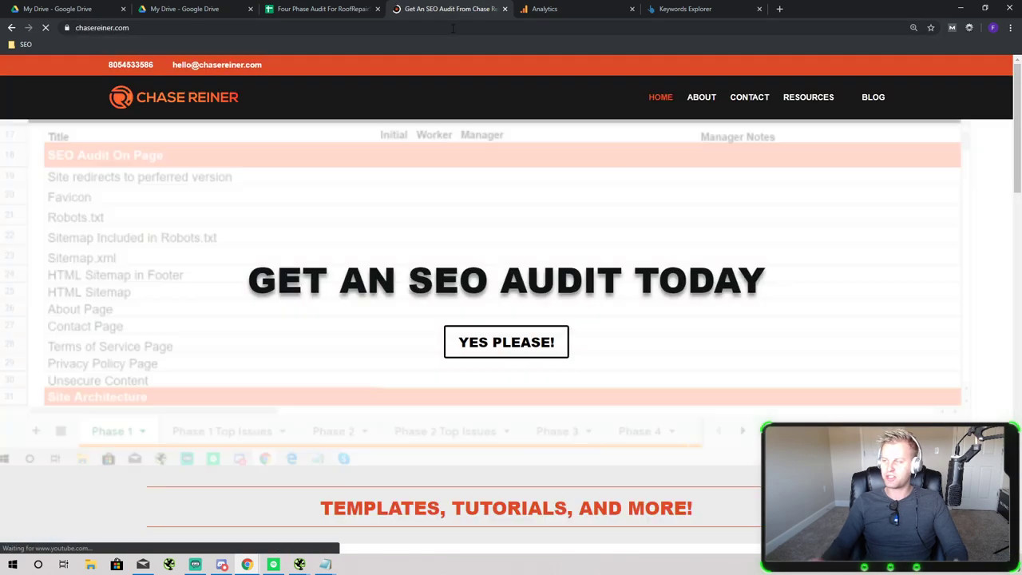
mouse_move(808, 98)
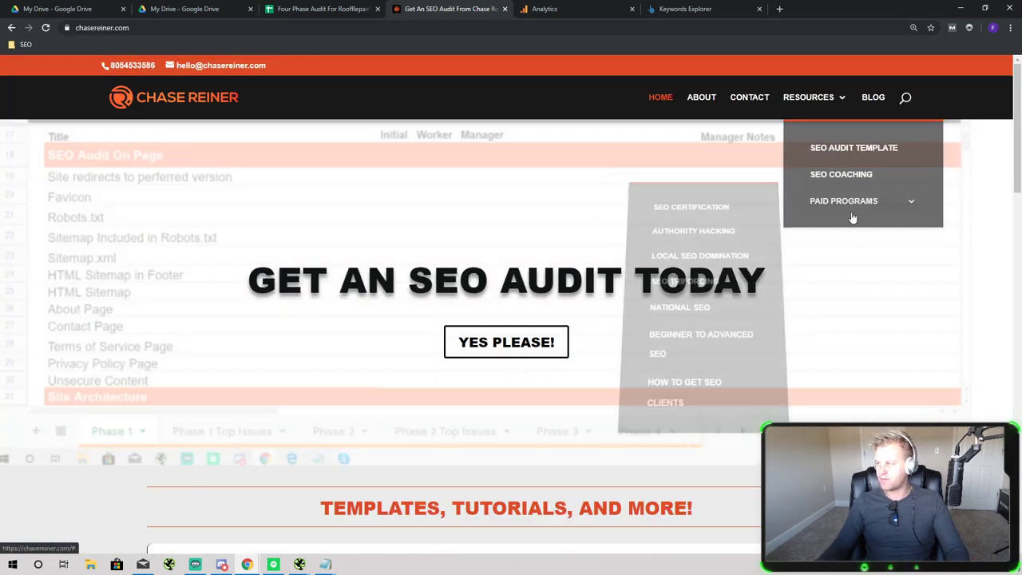
left_click(853, 150)
scroll(579, 295, "down", 20)
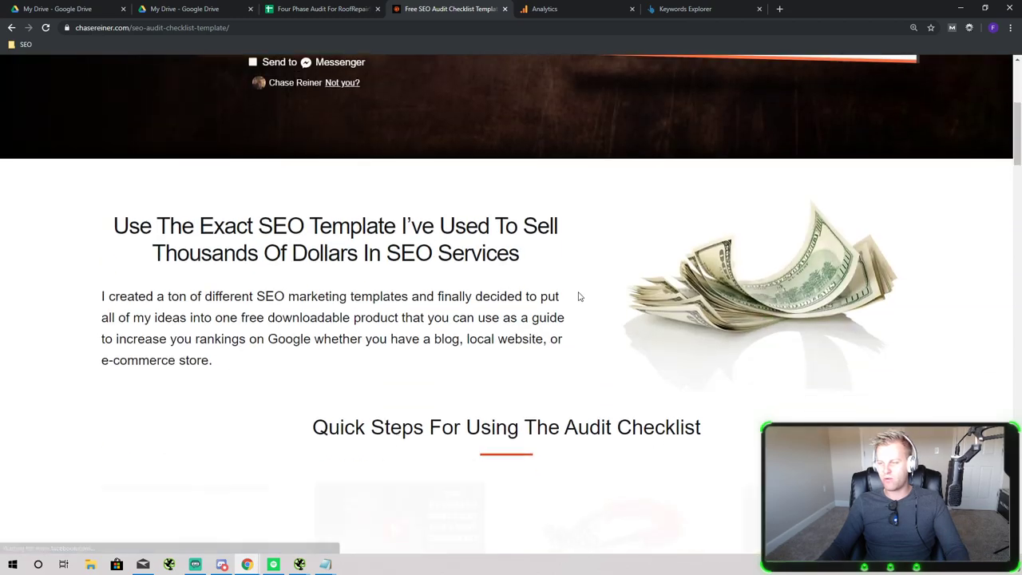
scroll(608, 290, "up", 20)
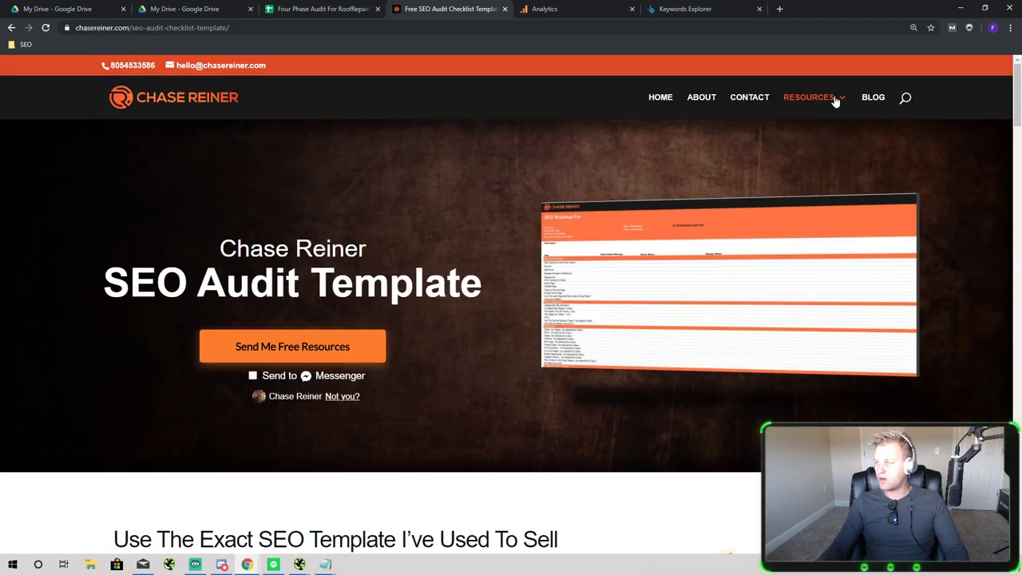
Open the SEO Certification paid program page and examine its enrollment form
mouse_move(831, 99)
mouse_move(834, 200)
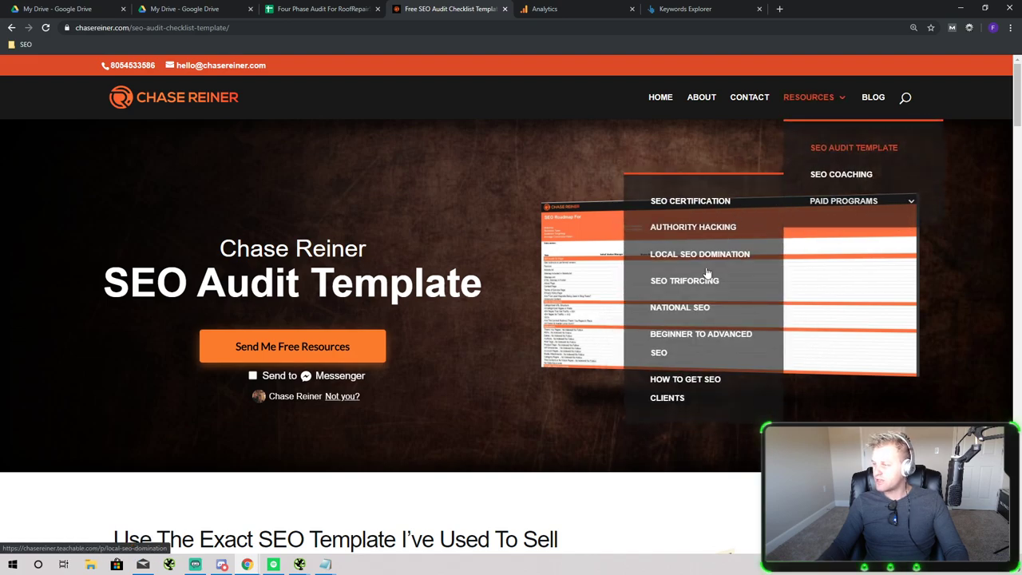
left_click(701, 210)
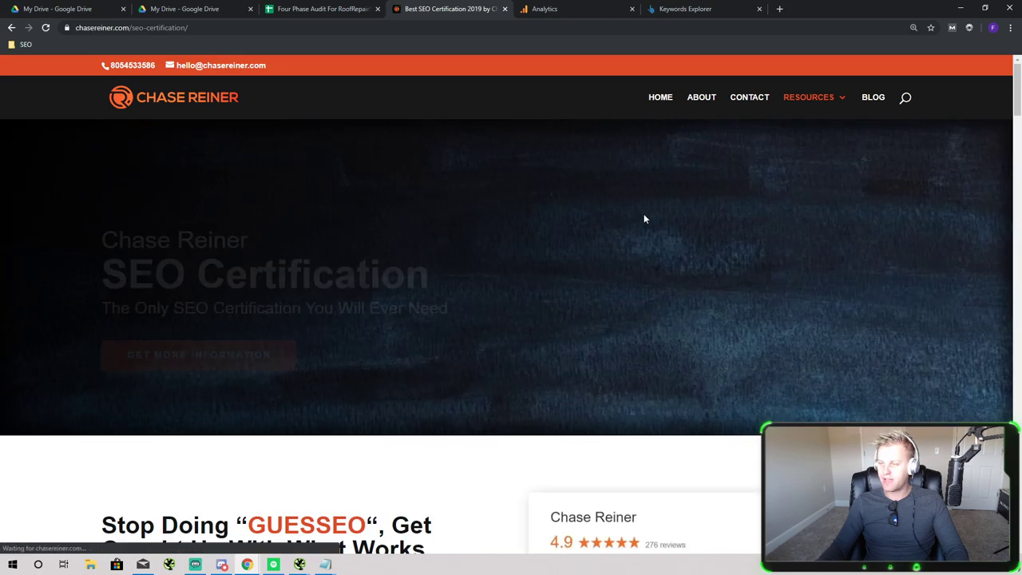
scroll(236, 364, "down", 15)
scroll(378, 368, "down", 6)
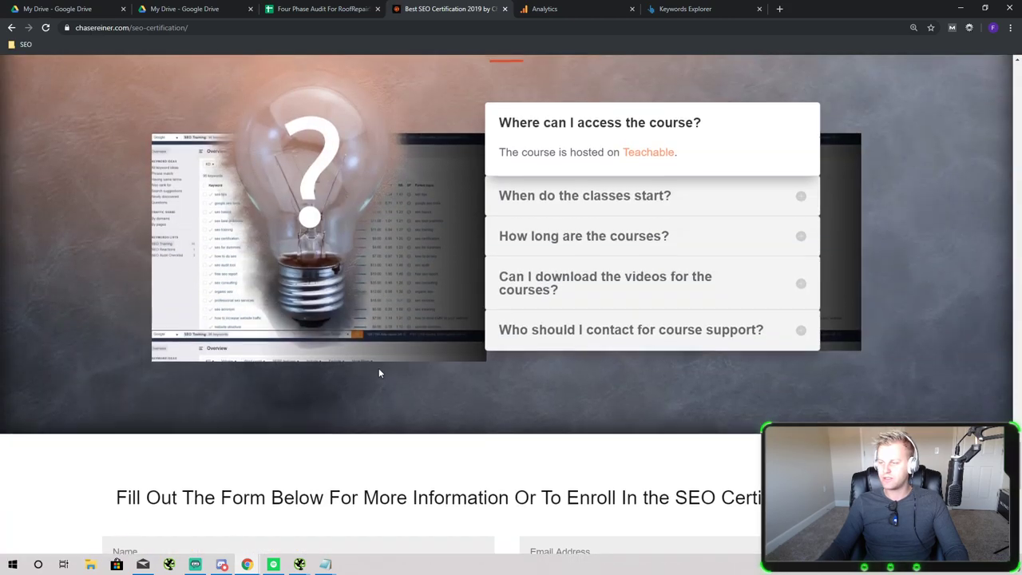
scroll(528, 383, "down", 6)
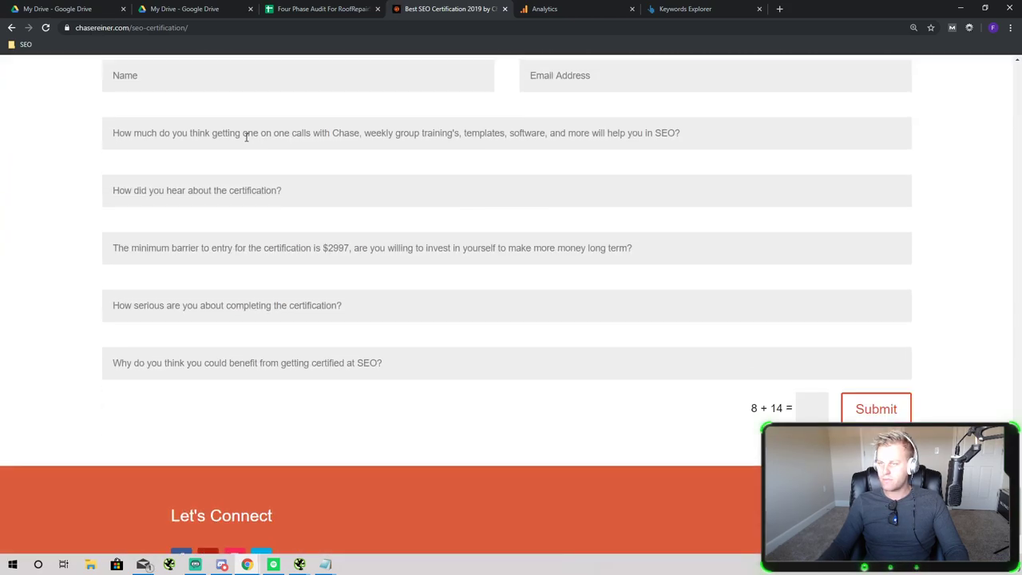
scroll(243, 135, "up", 1)
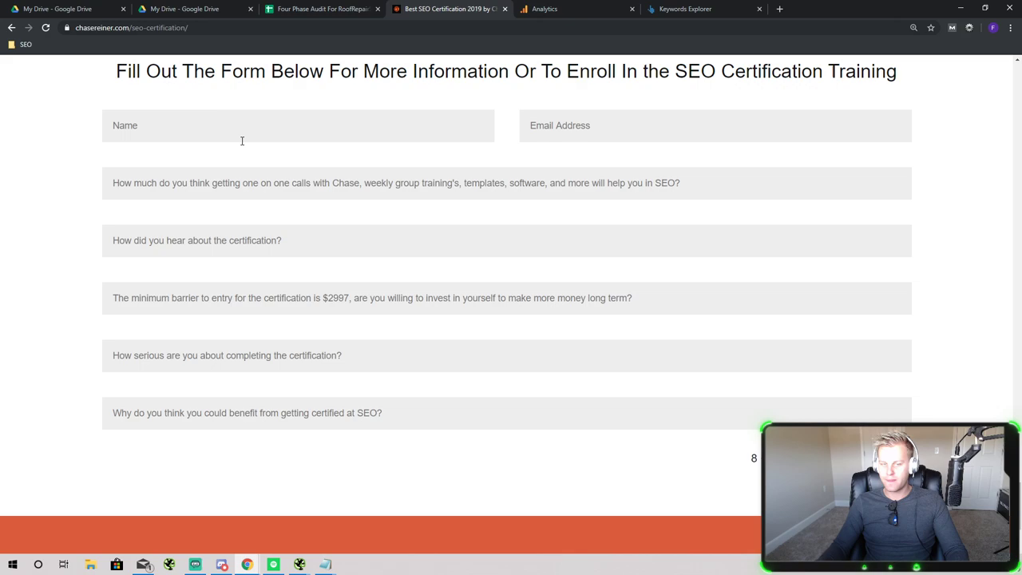
Copy the certification page's address for sharing in the live chat, then review the page from the form back to its heading
left_click(241, 28)
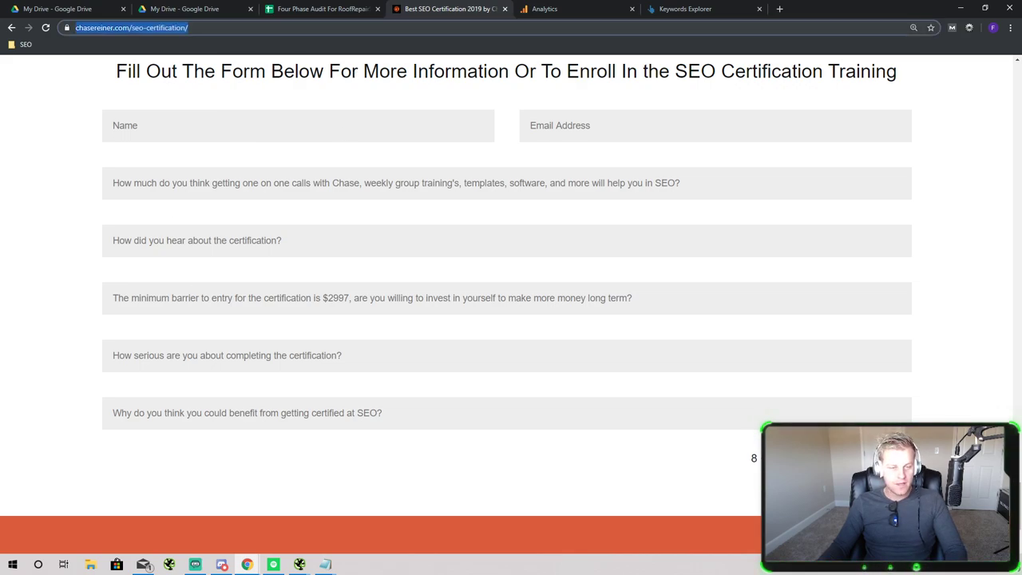
key("alt+Tab")
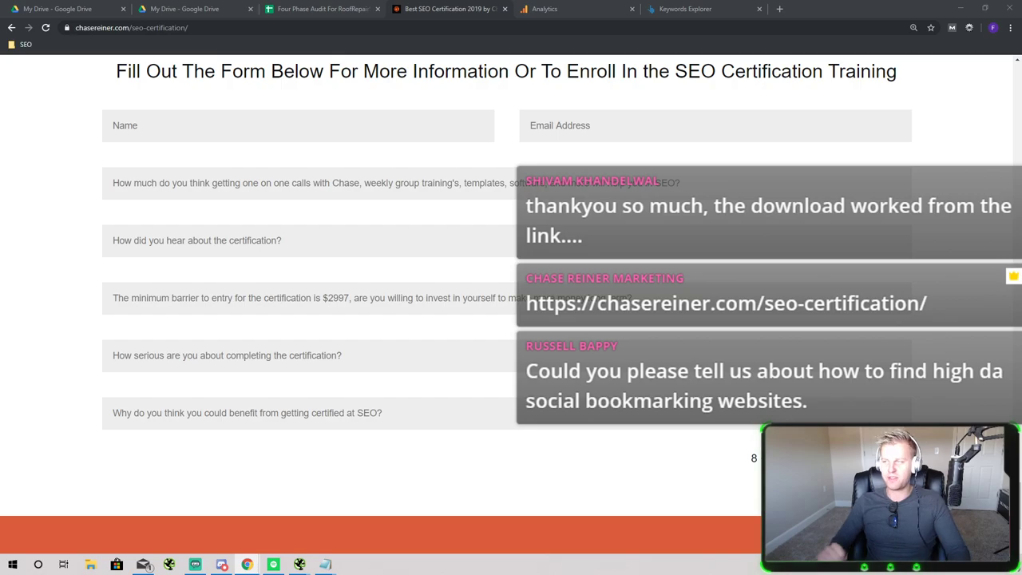
scroll(399, 404, "up", 10)
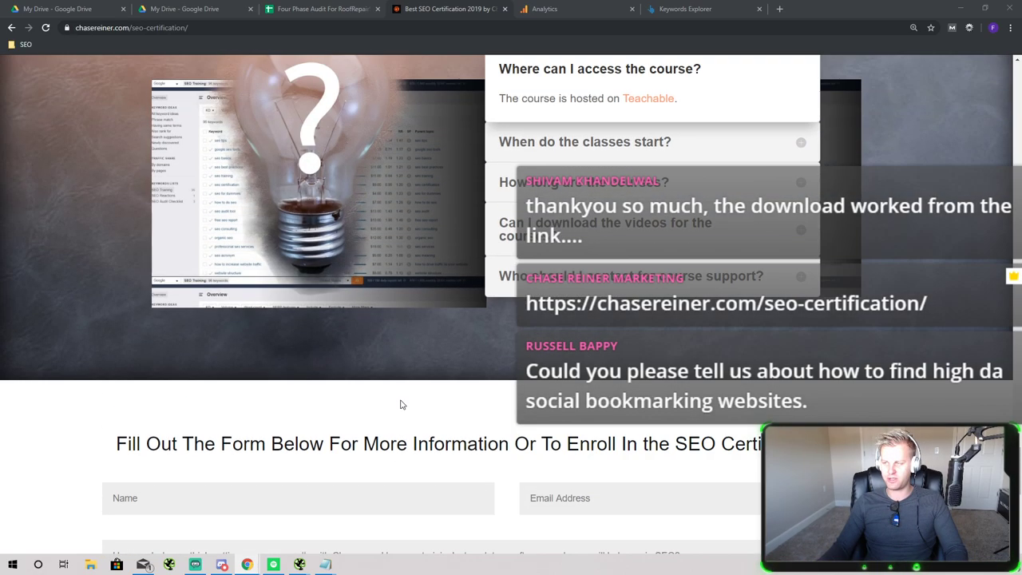
scroll(403, 406, "up", 15)
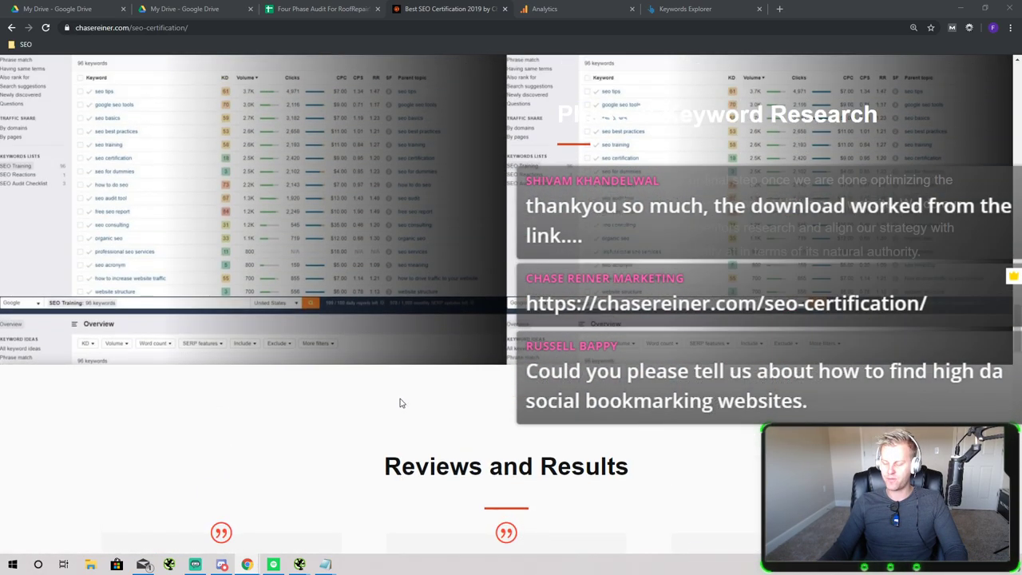
scroll(626, 390, "up", 15)
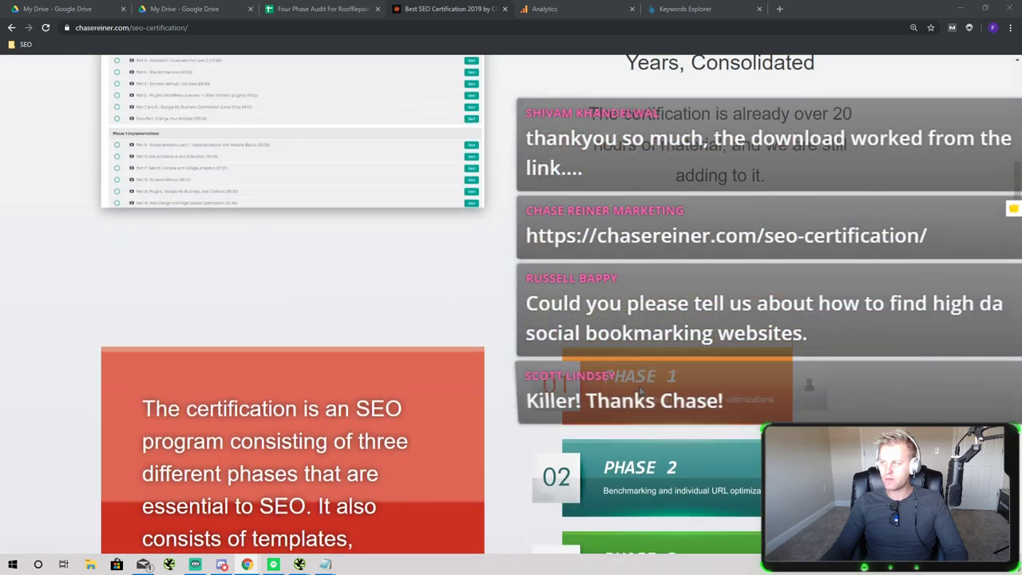
scroll(626, 391, "up", 10)
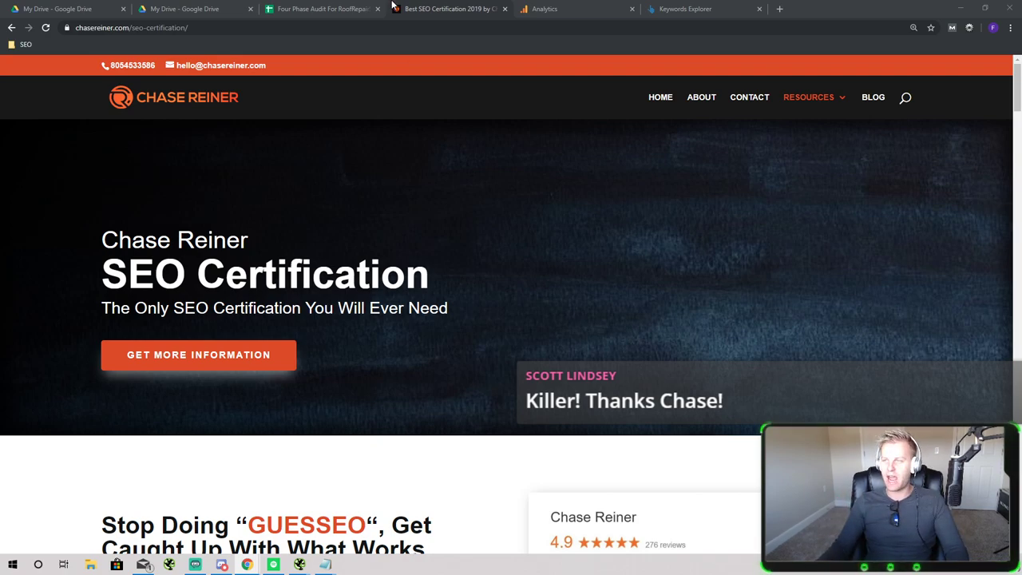
Replace the Ahrefs Keywords Explorer query with "dental seo" and run the phrase match search
left_click(682, 9)
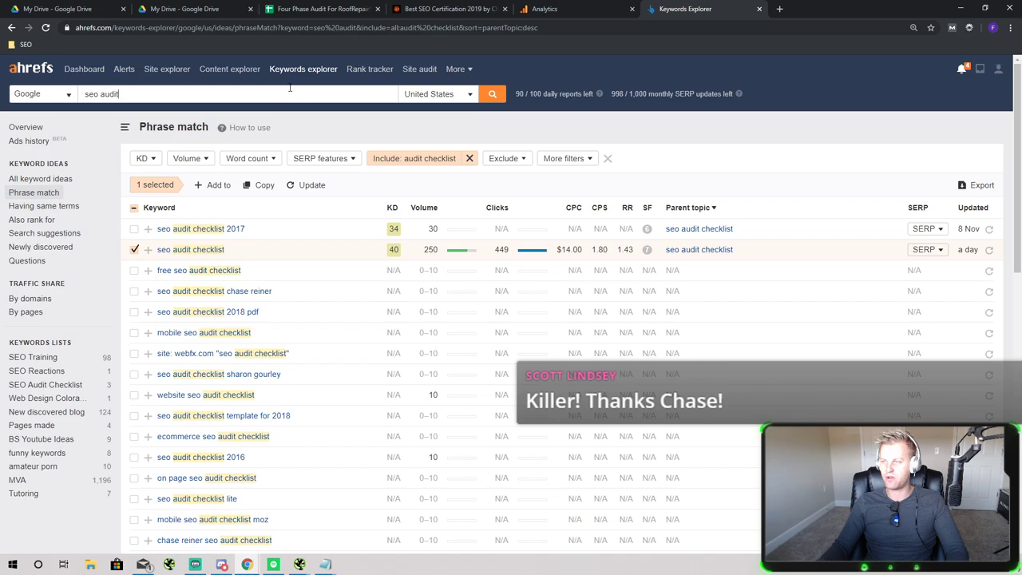
key("ctrl+shift+Left")
key("ctrl+shift+Left")
type("dent")
key("Return")
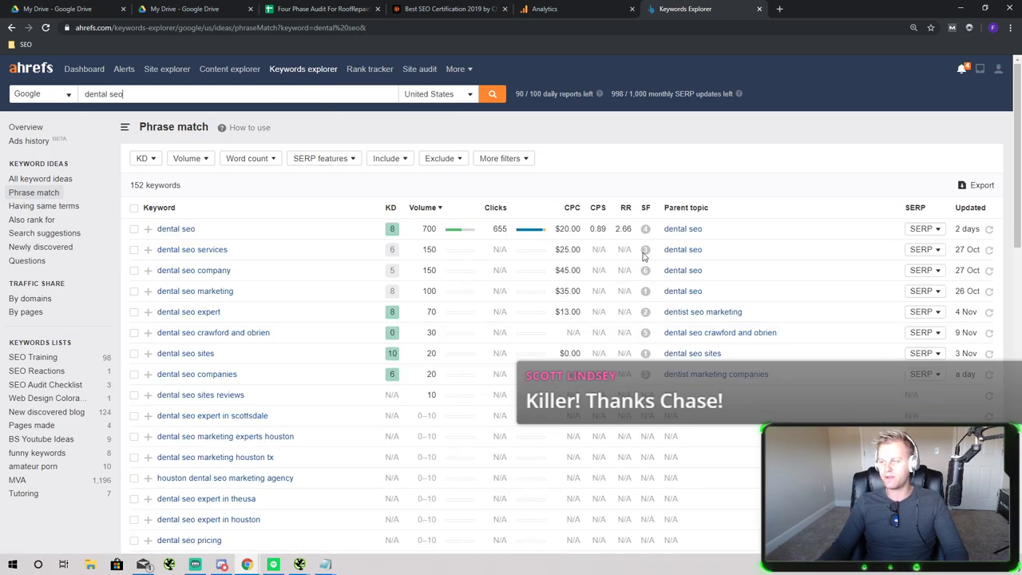
List all keyword ideas for "dental seo", look through the suggested keywords, and sort them by parent topic
left_click(59, 182)
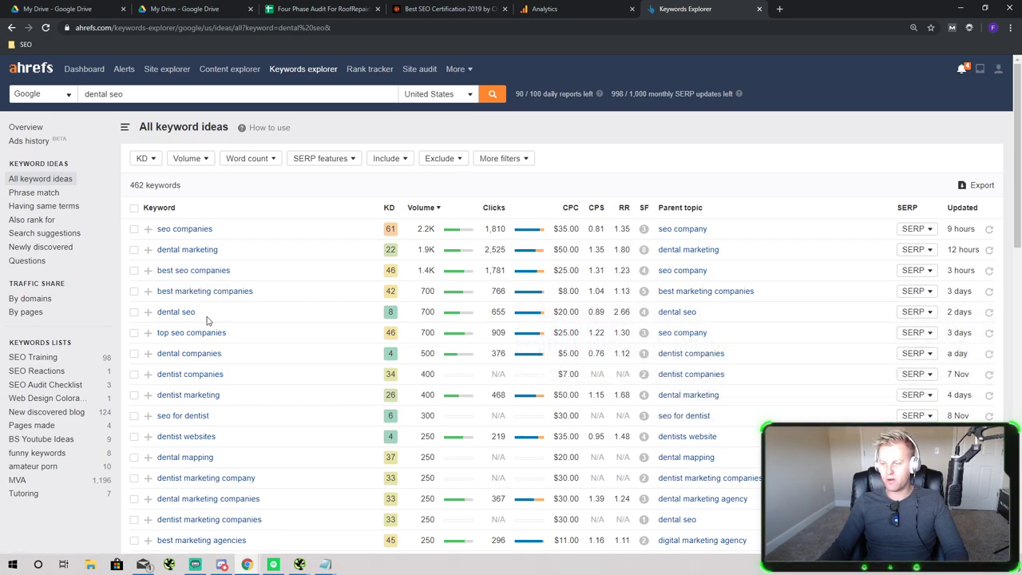
scroll(205, 319, "down", 2)
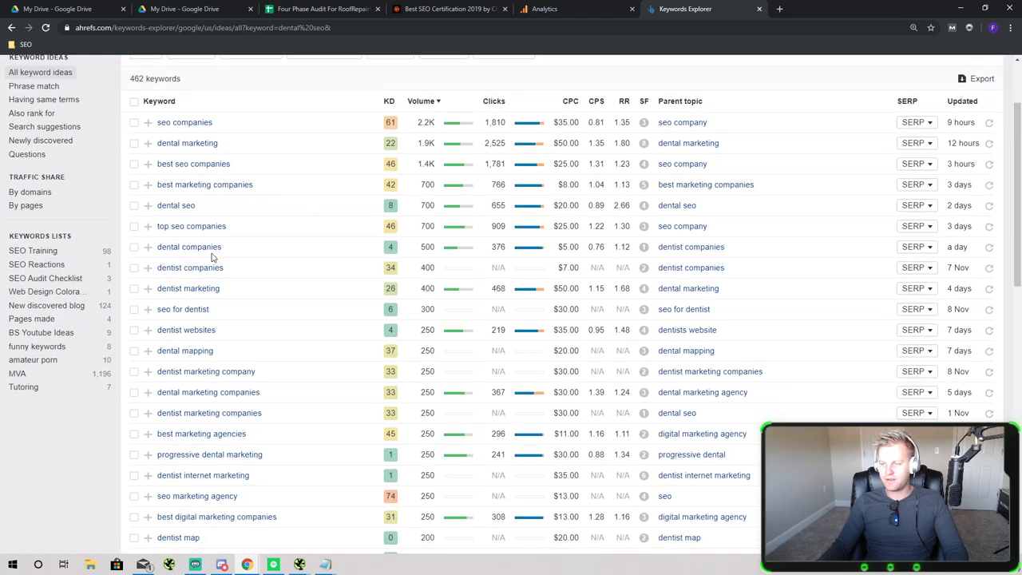
scroll(214, 262, "down", 2)
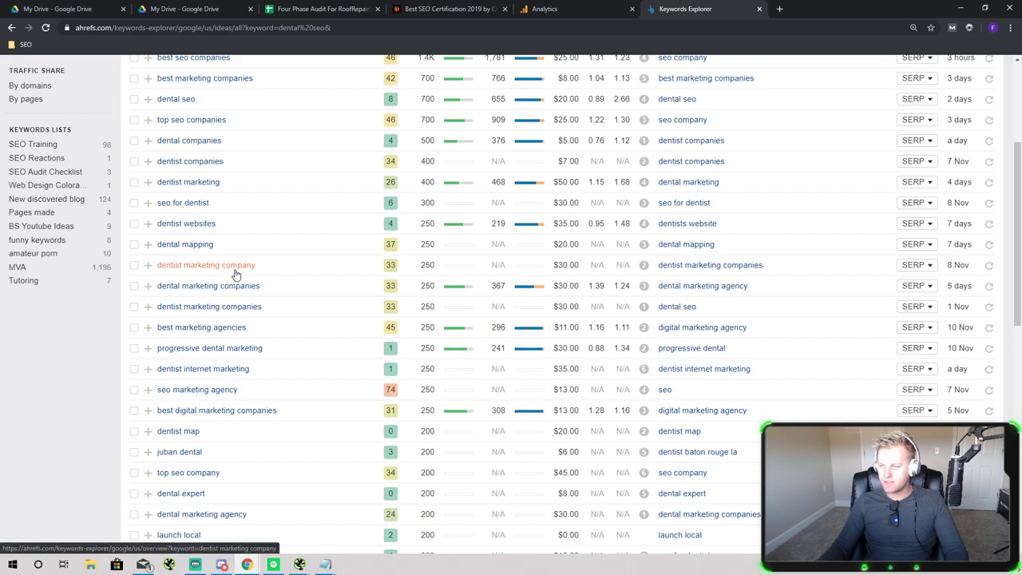
scroll(229, 273, "down", 5)
scroll(200, 247, "down", 2)
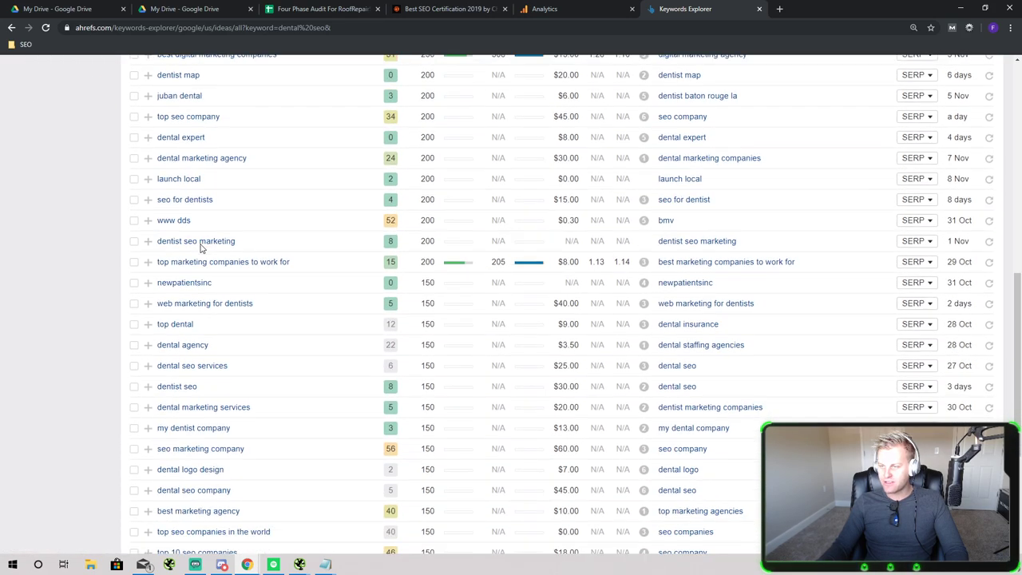
scroll(212, 228, "up", 2)
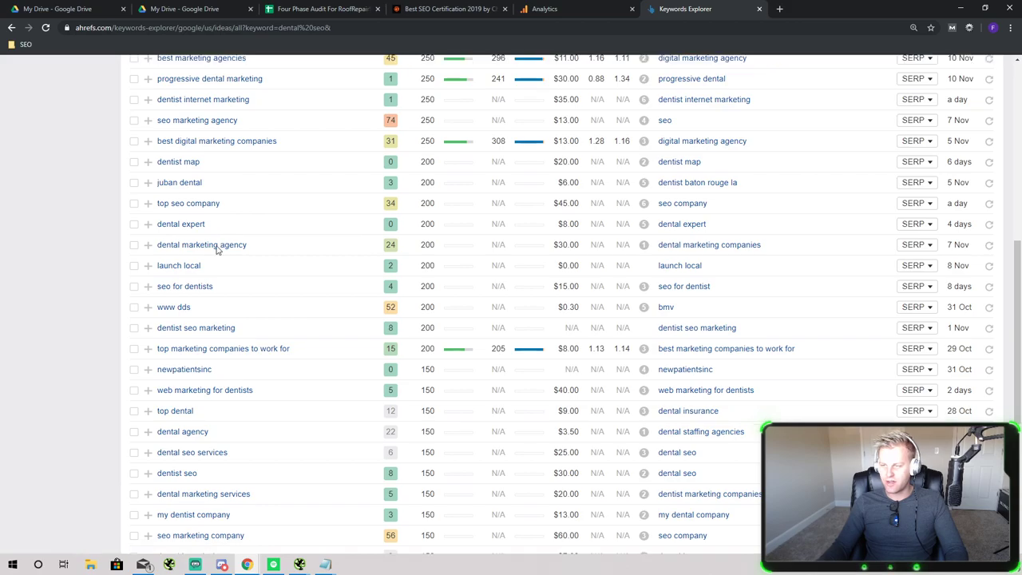
scroll(214, 248, "down", 1)
scroll(223, 256, "down", 4)
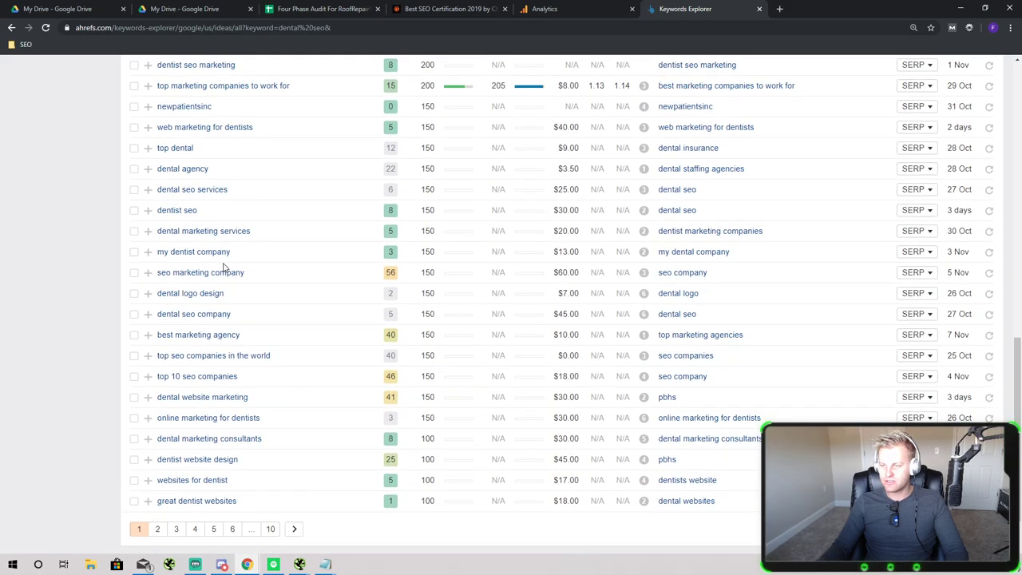
scroll(896, 253, "up", 2)
scroll(897, 252, "up", 10)
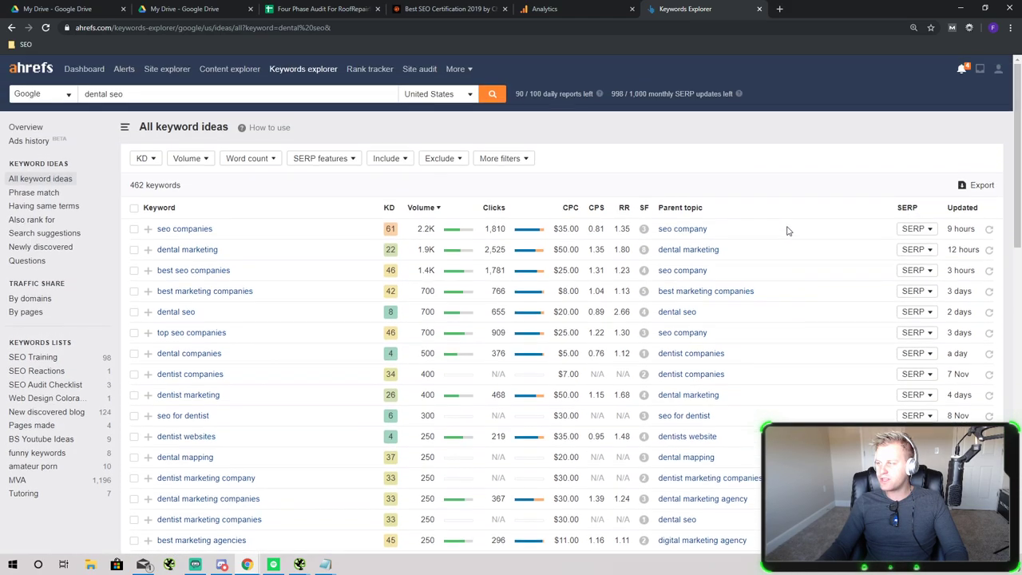
left_click(677, 209)
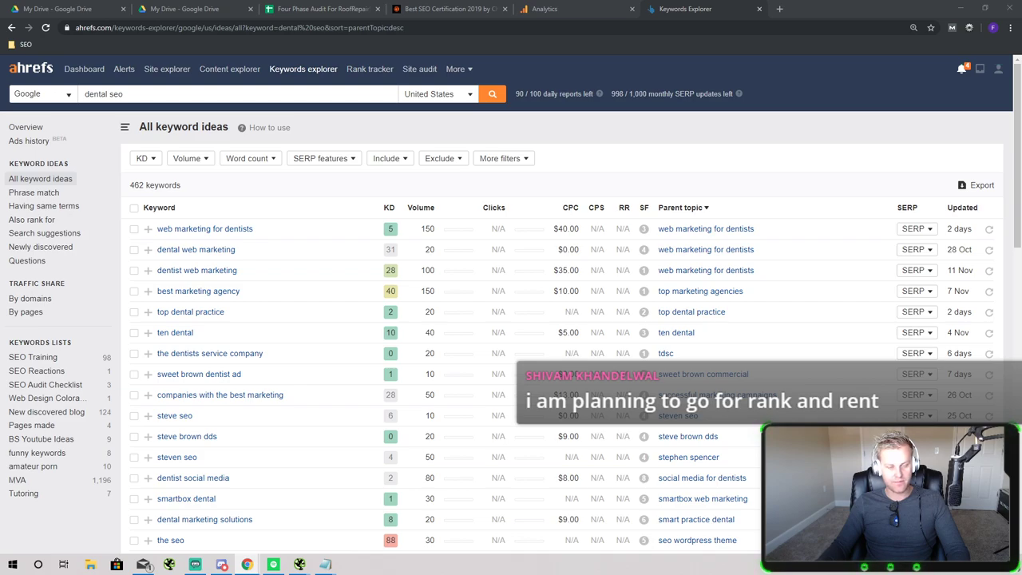
Check the seo-chat channel in Discord and return to the Ahrefs keyword ideas in the browser
triple_click(303, 95)
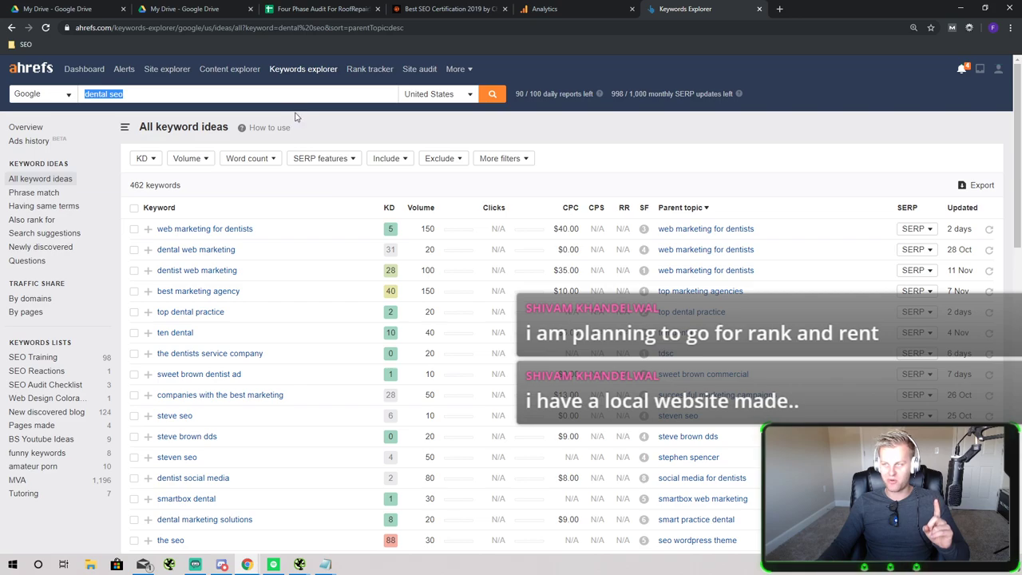
left_click(412, 141)
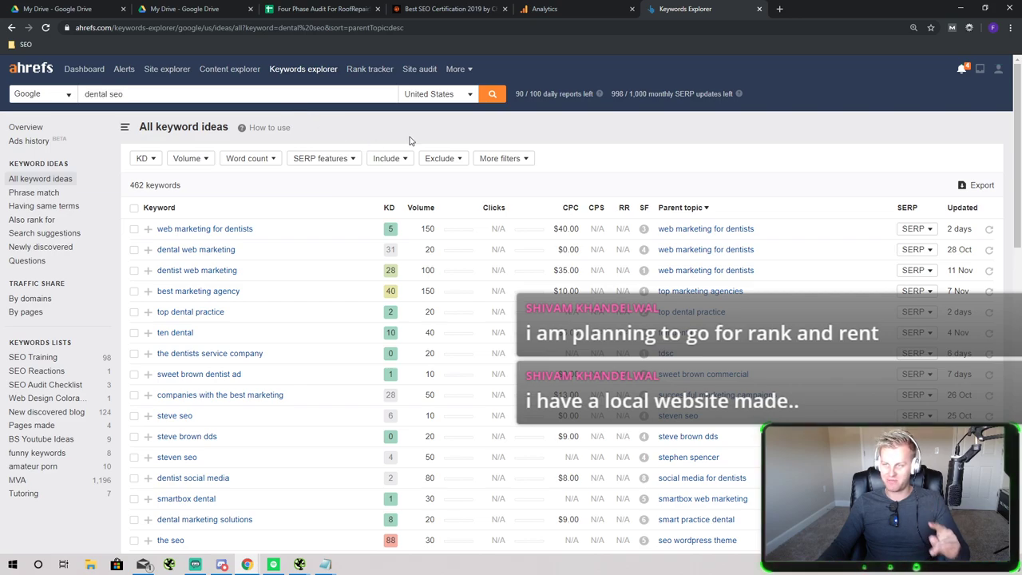
left_click(370, 98)
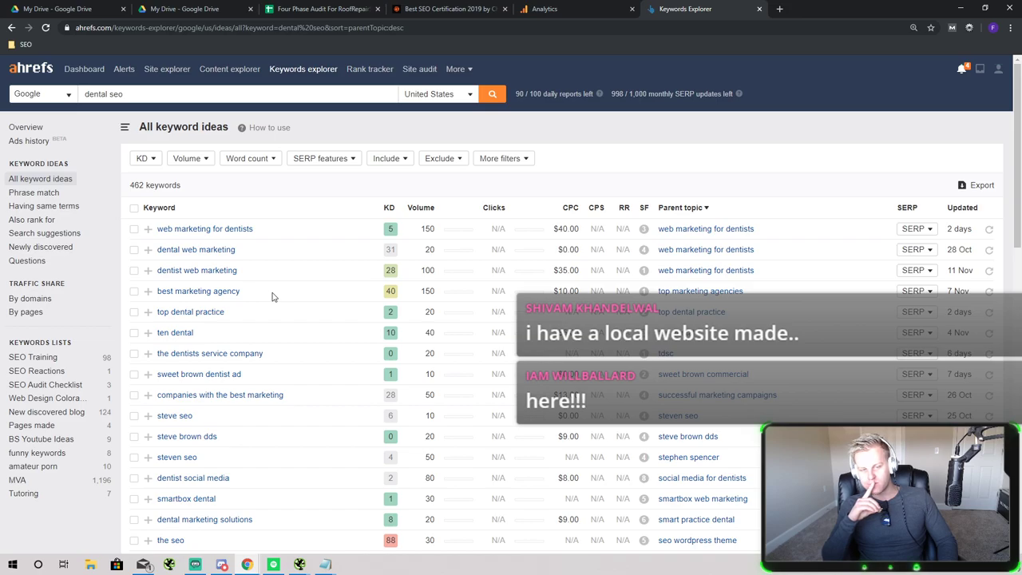
key("alt+Tab")
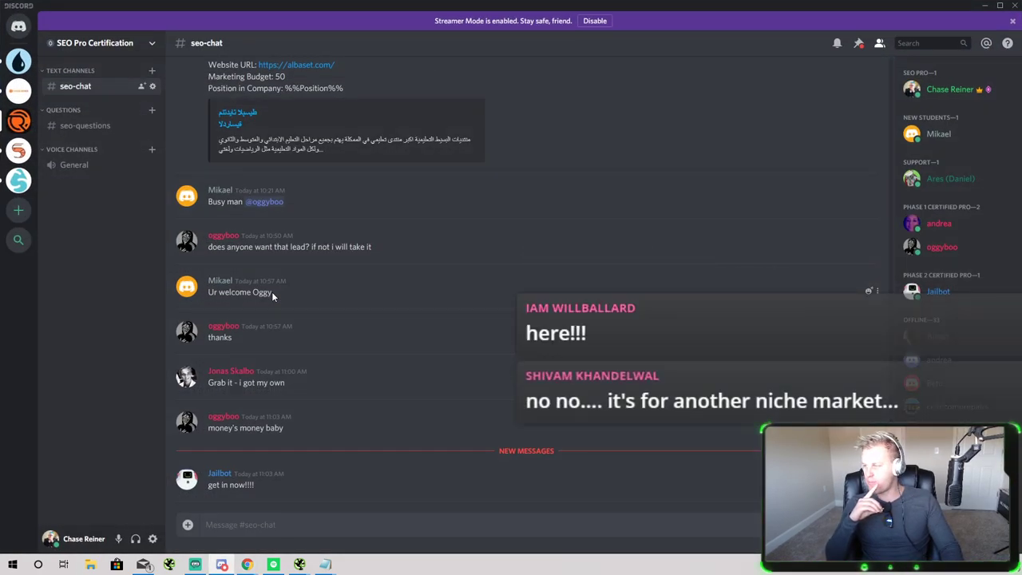
key("alt+Tab")
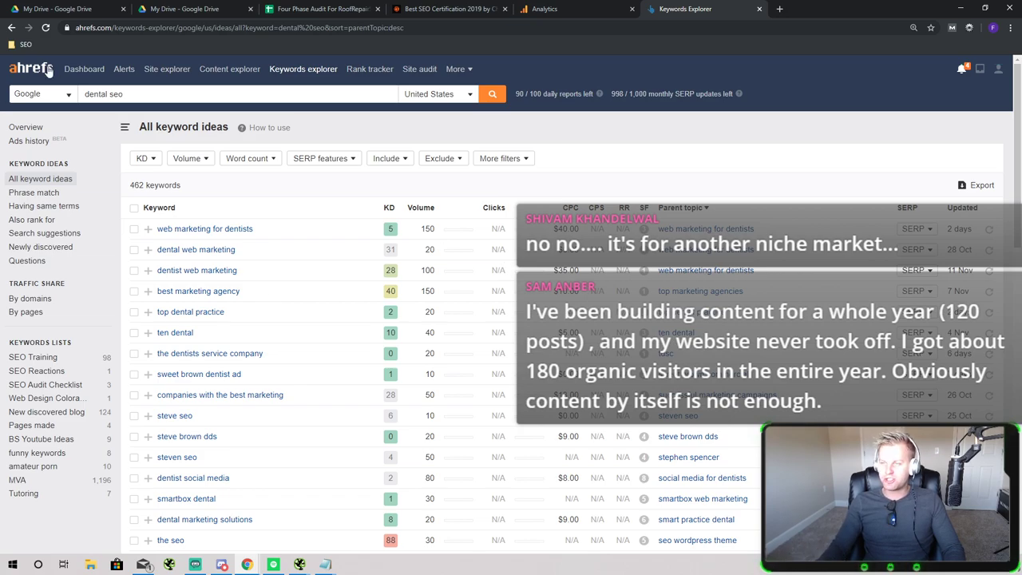
Analyze oursleepguide.com in Site Explorer and examine its organic search traffic and keyword history
left_click(84, 68)
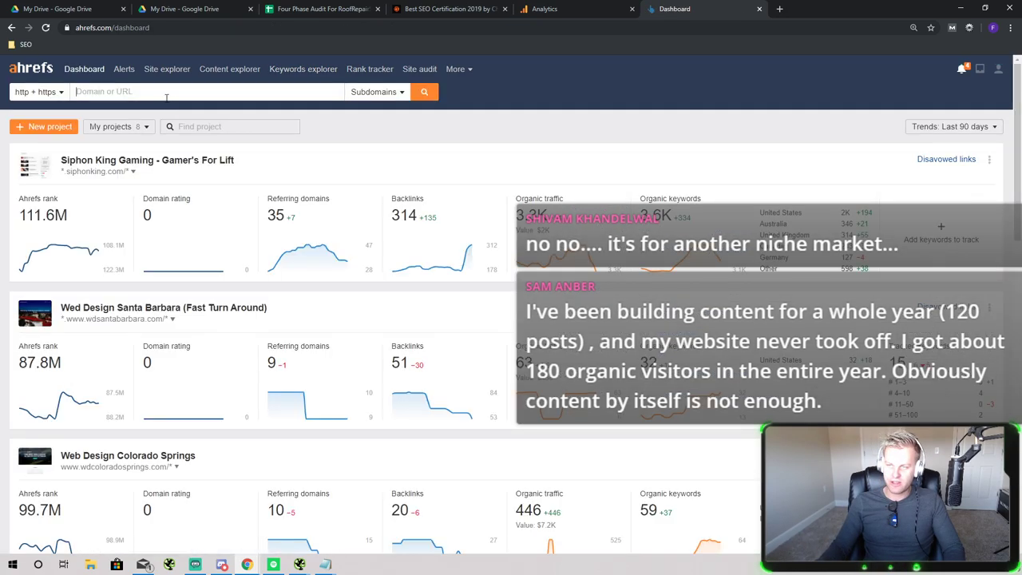
type("oursleepguid")
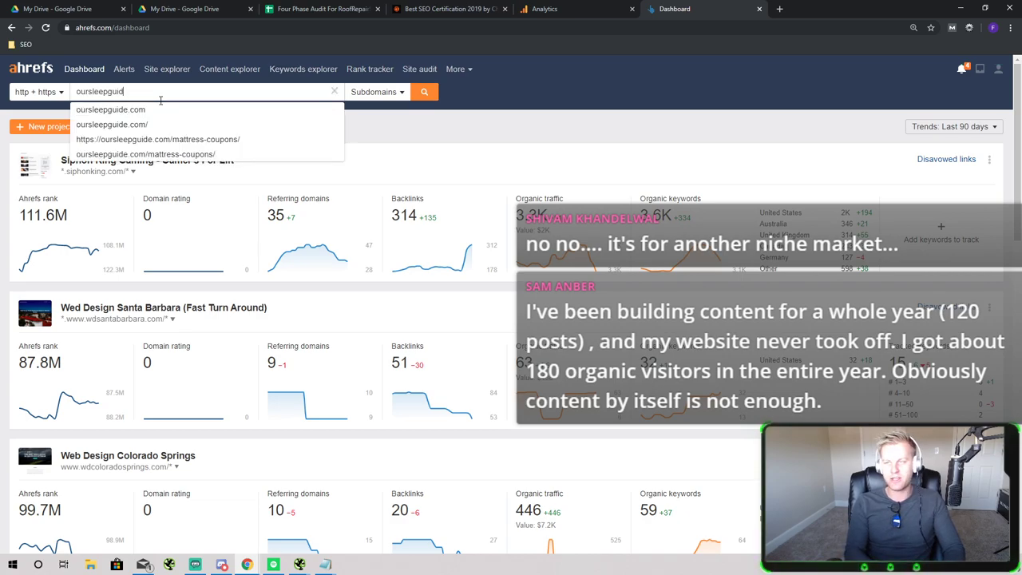
type("e.com")
key("Return")
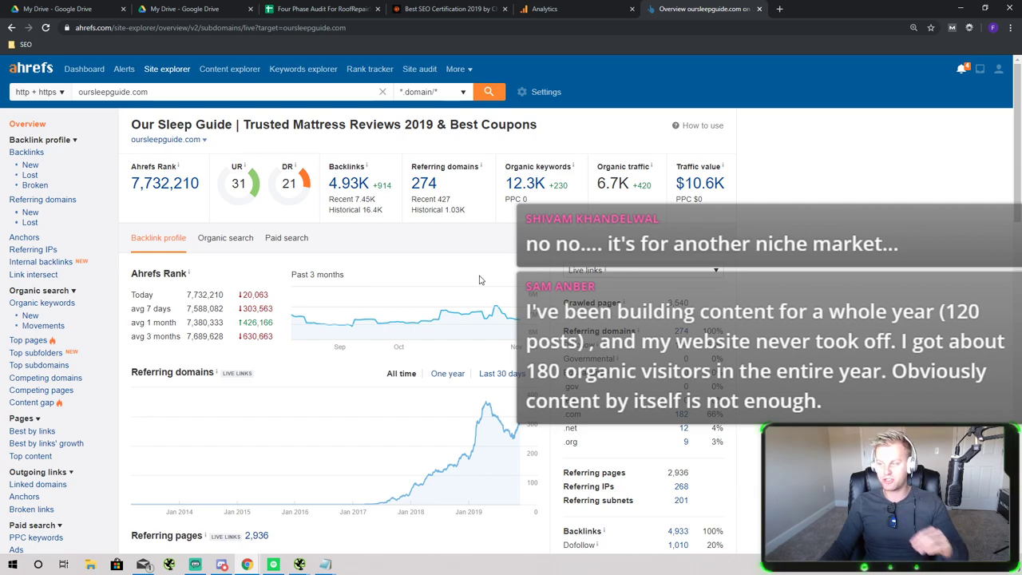
left_click(225, 237)
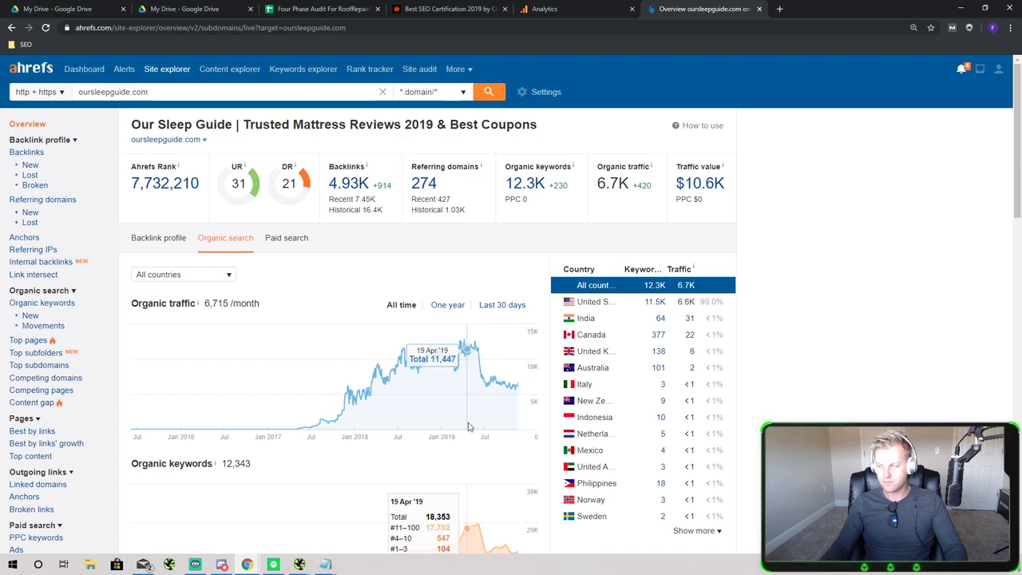
scroll(469, 351, "down", 2)
scroll(463, 419, "up", 2)
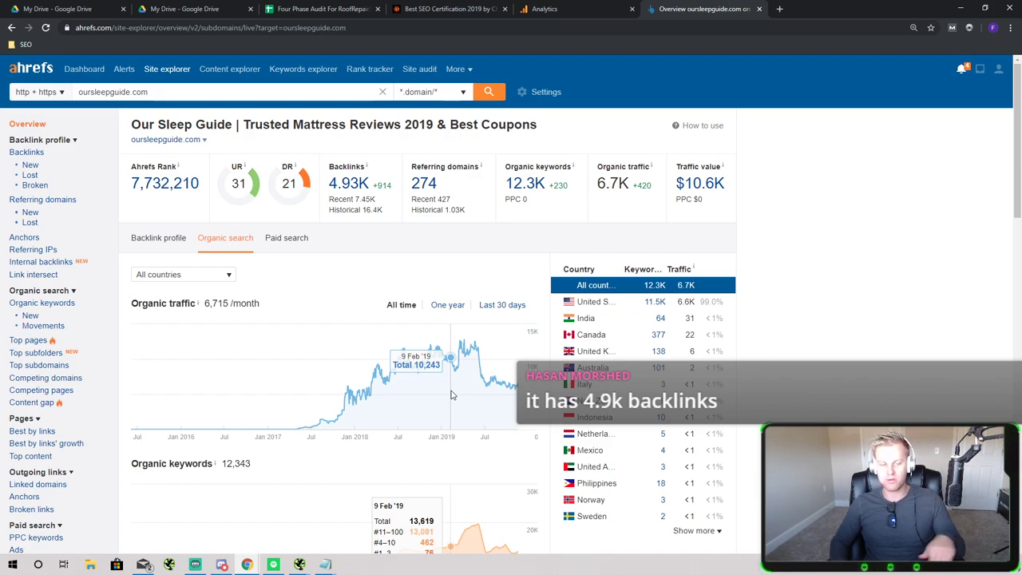
Analyze siphonking.com in Site Explorer and show its organic search data
left_click(217, 89)
type("s")
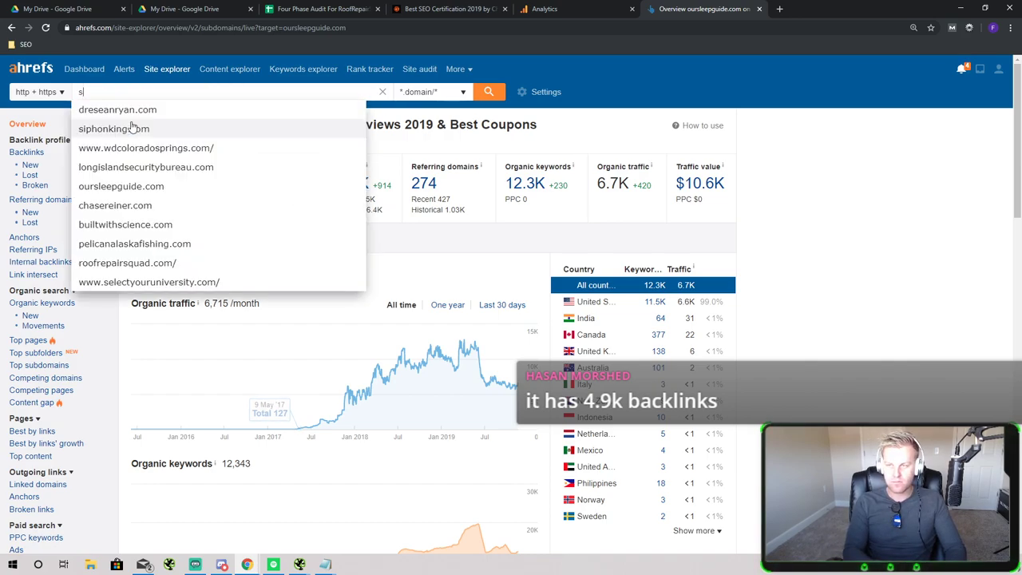
type("iphonking")
left_click(120, 110)
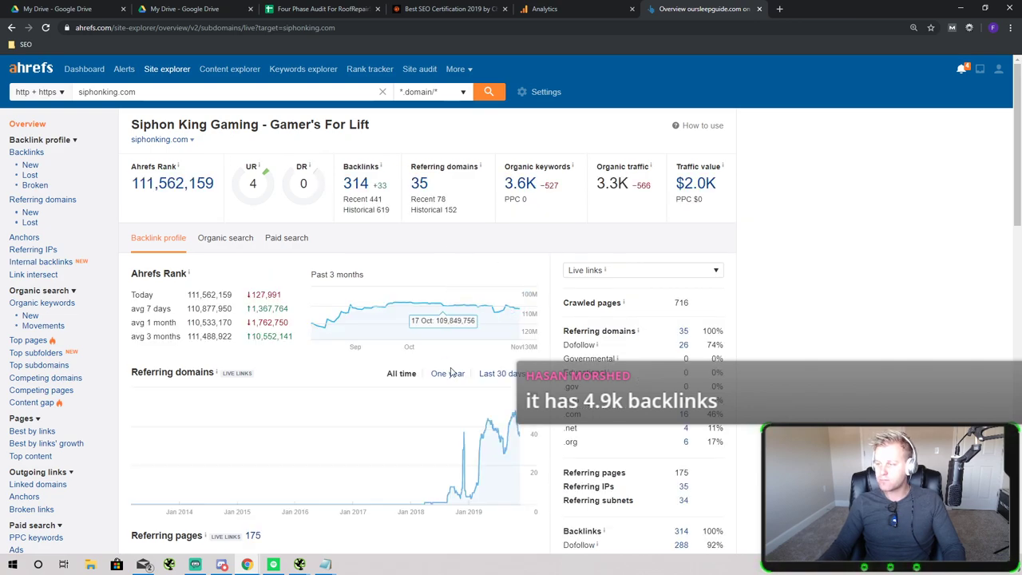
left_click(239, 237)
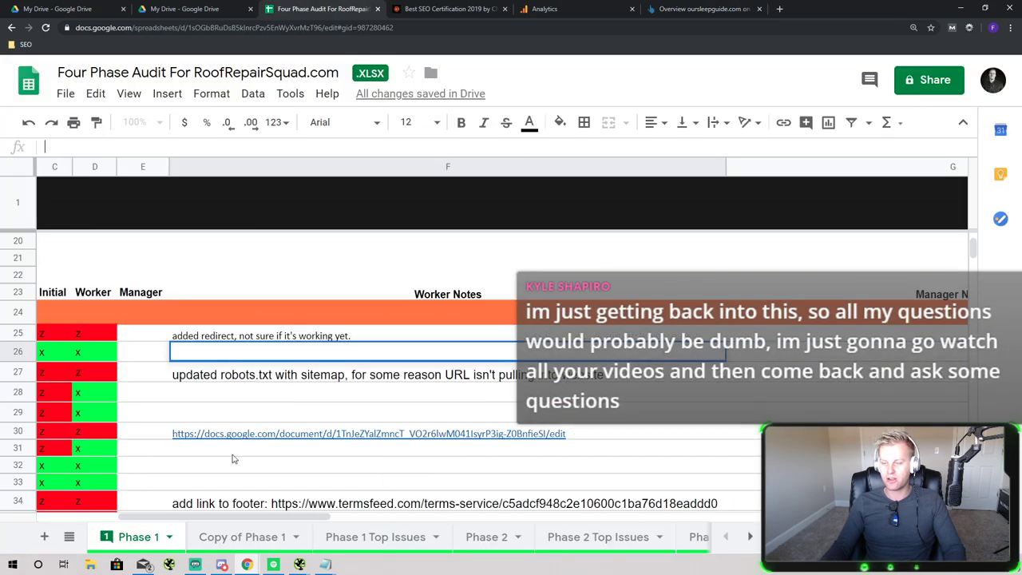
Review the Phase 1 checklist in the RoofRepairSquad.com audit spreadsheet, from the on-page items down to Site Architecture and Indexation
left_click_drag(199, 517, 133, 513)
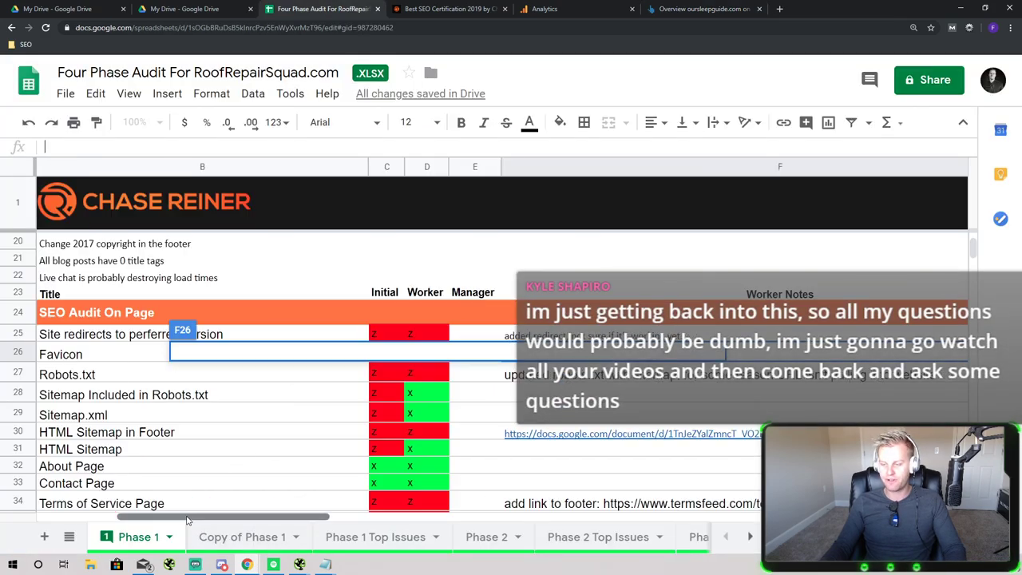
left_click(267, 432)
left_click(358, 394)
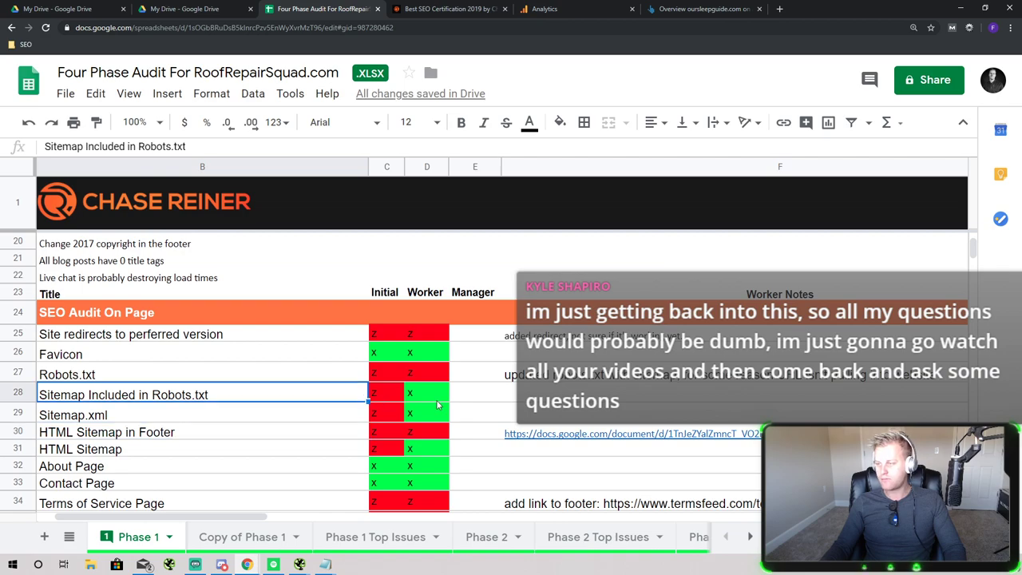
scroll(438, 388, "down", 2)
scroll(423, 381, "down", 3)
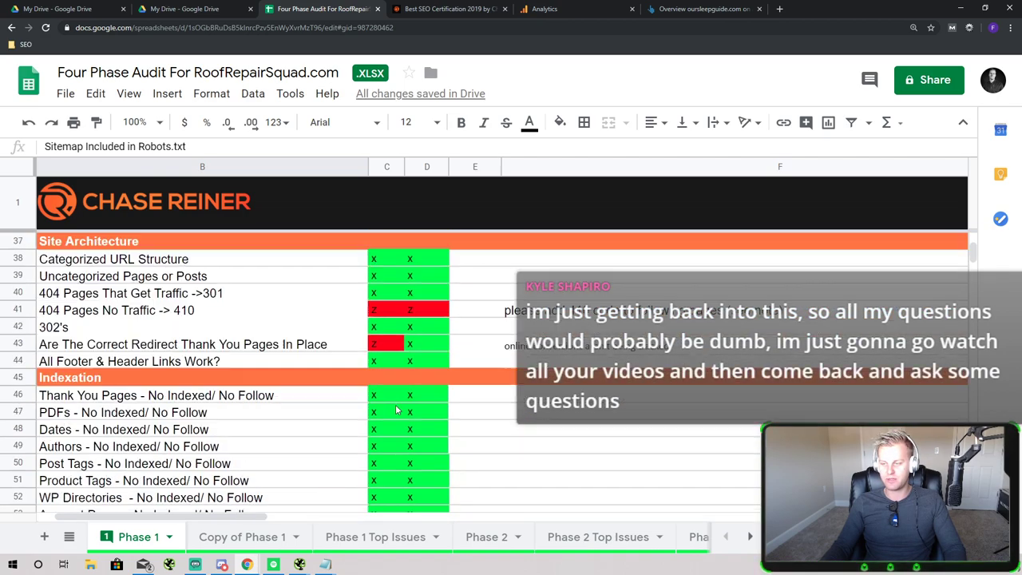
Open the Phase 2 sheet of the audit and examine its CTR, KD and Query columns
left_click(375, 538)
left_click(480, 541)
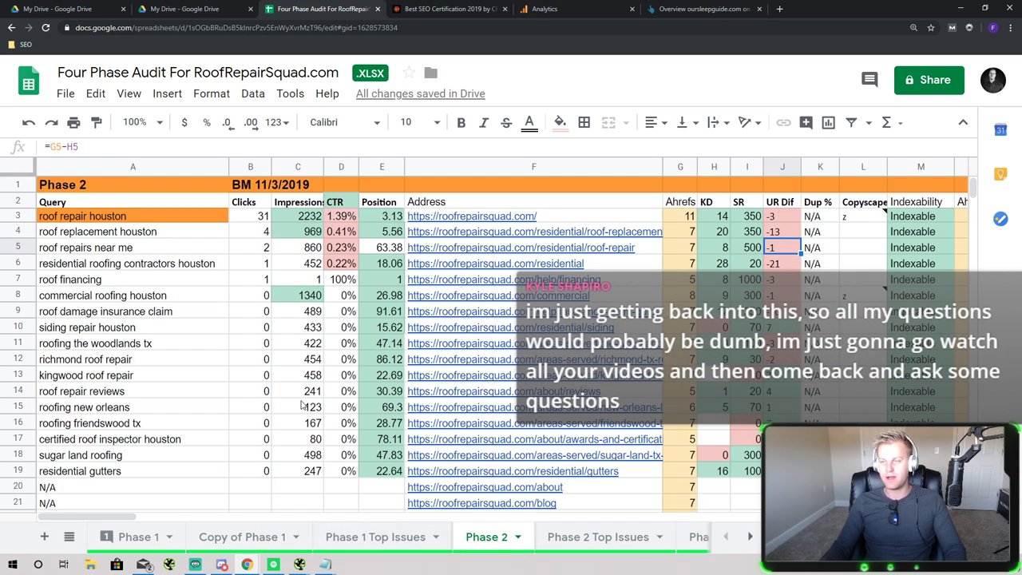
left_click_drag(341, 216, 339, 409)
left_click(338, 409)
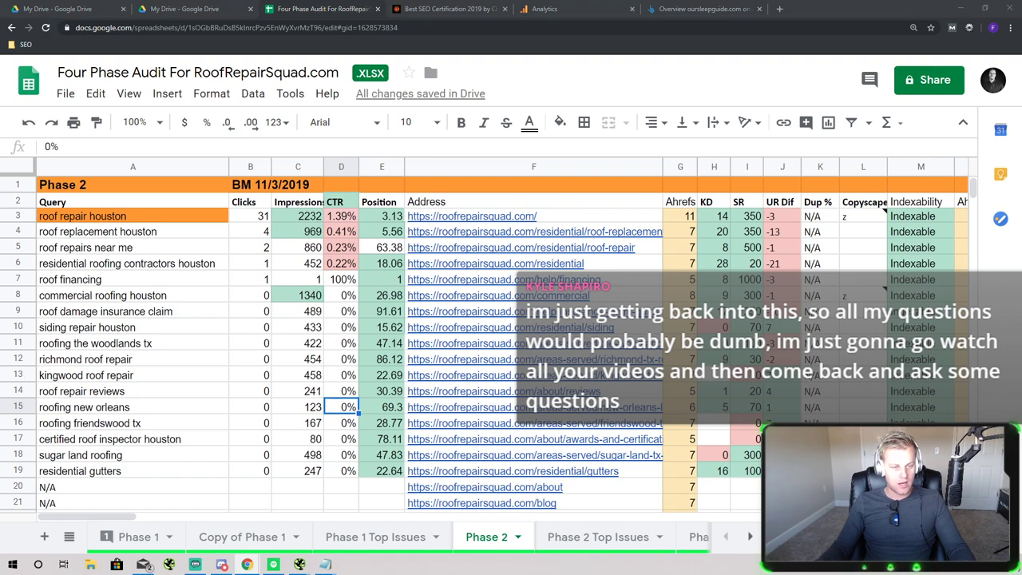
left_click(721, 245)
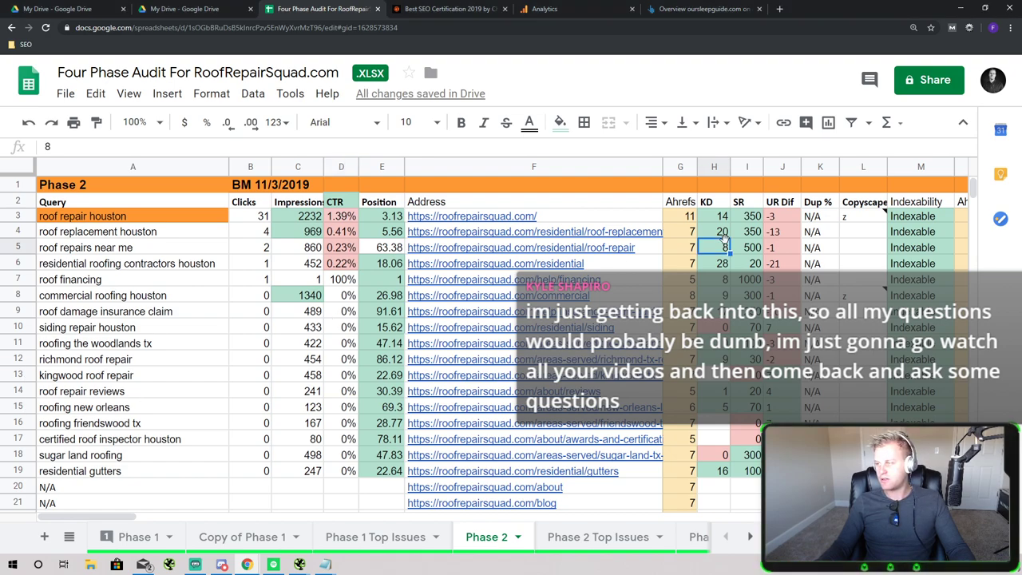
left_click_drag(181, 233, 158, 452)
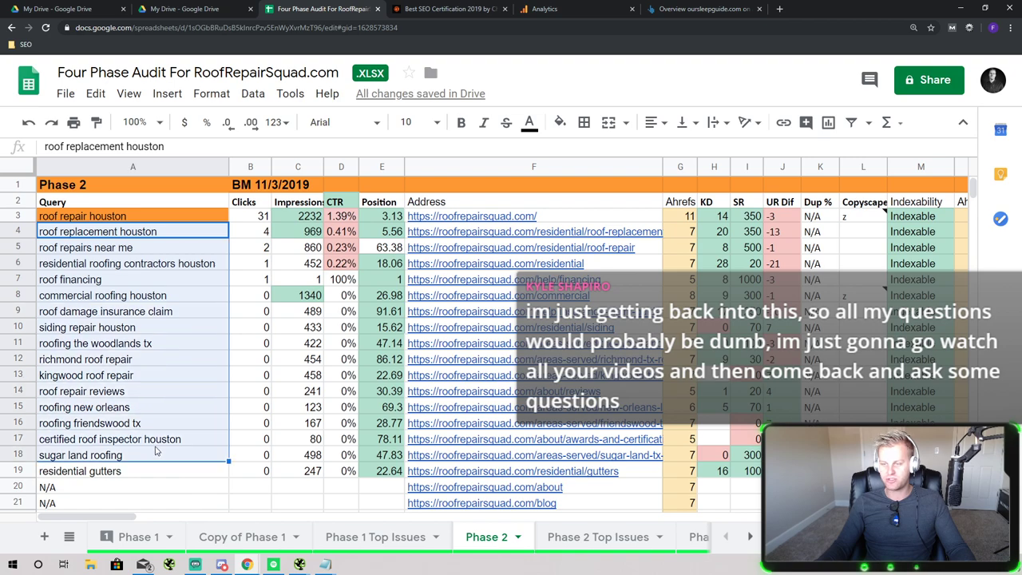
left_click(158, 445)
left_click(186, 460)
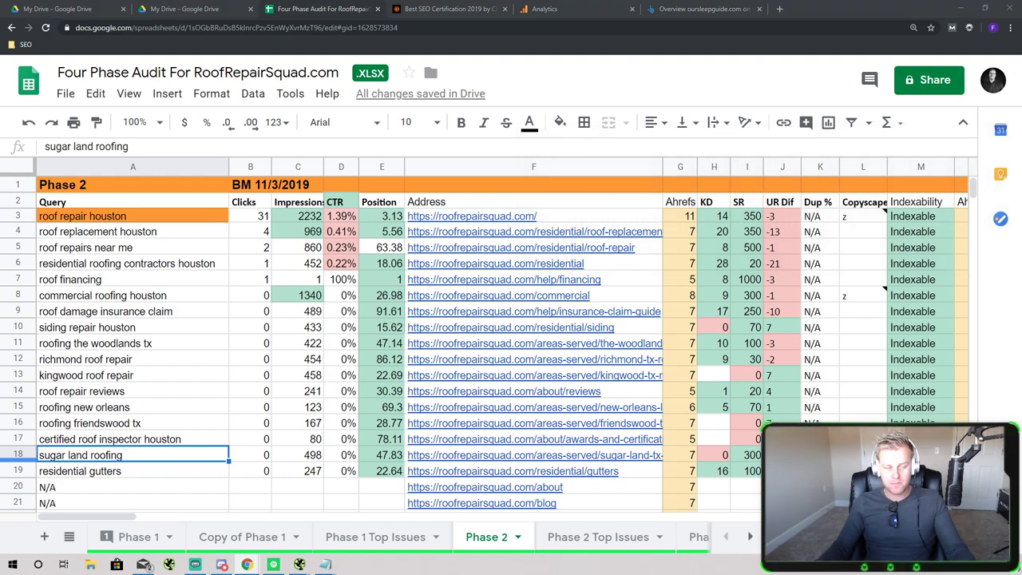
Load the live stream at youtu.be/ZmQgek73IWA in a new browser tab and like it
left_click(779, 9)
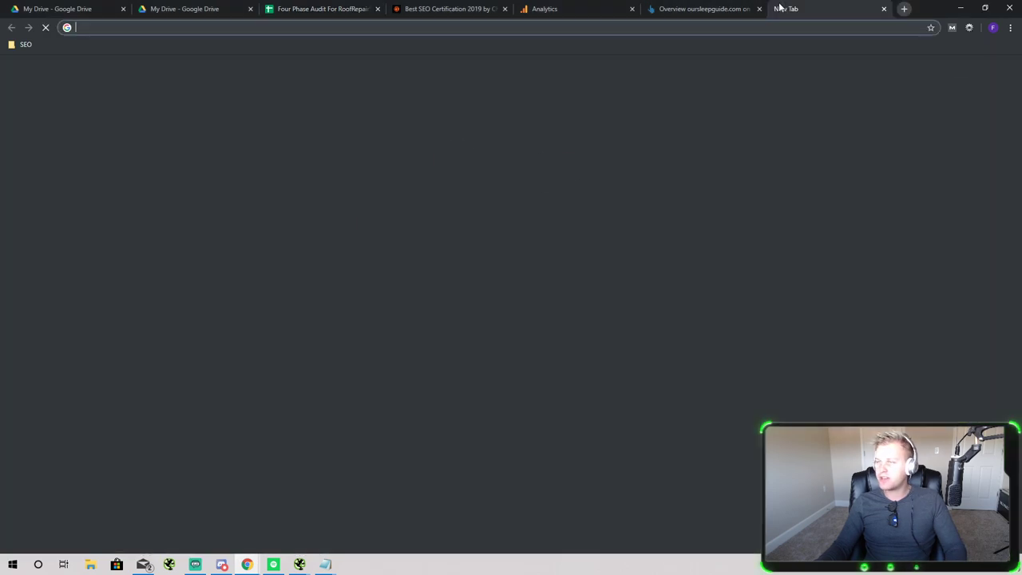
type("youtu.be/ZmQgek73IWA")
key("Return")
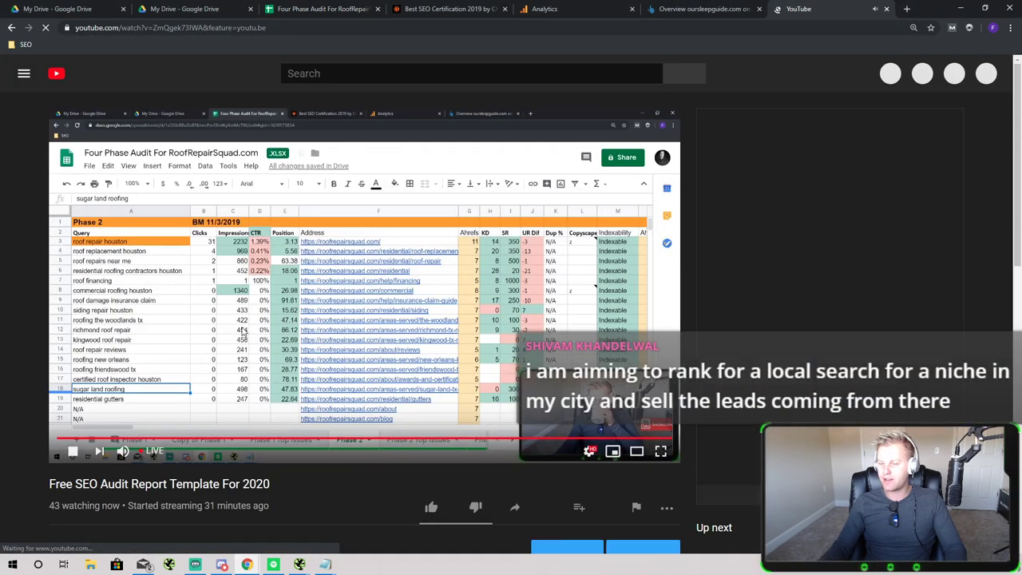
left_click(434, 506)
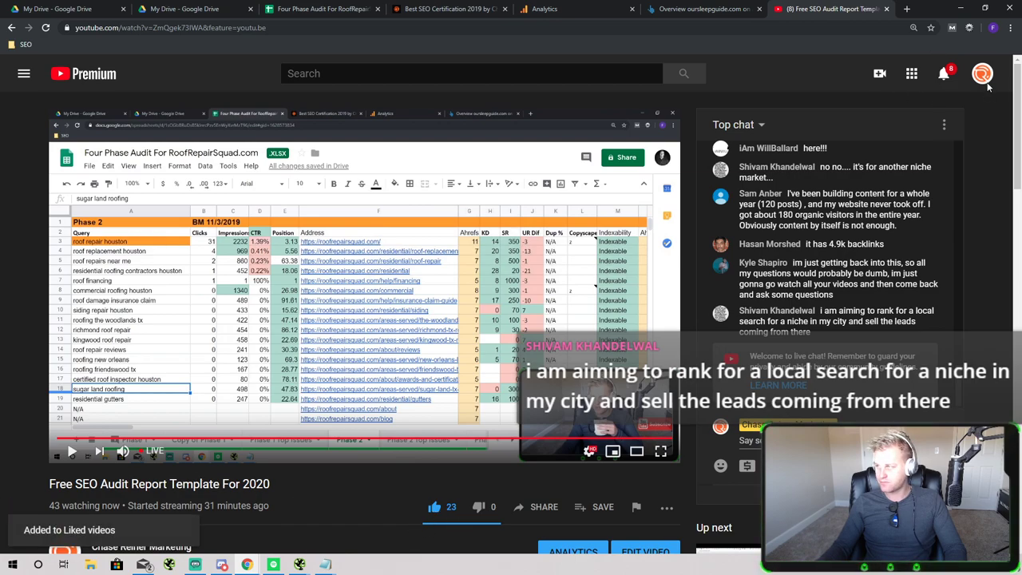
Check the YouTube notifications, close them, and bring back the SEO Certification page on chasereiner.com
left_click(951, 70)
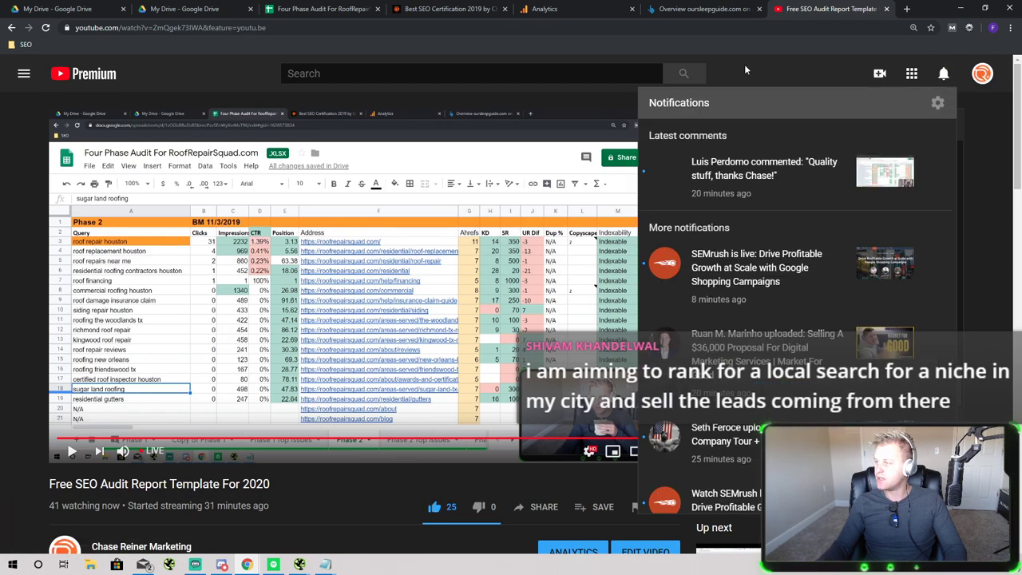
left_click(743, 72)
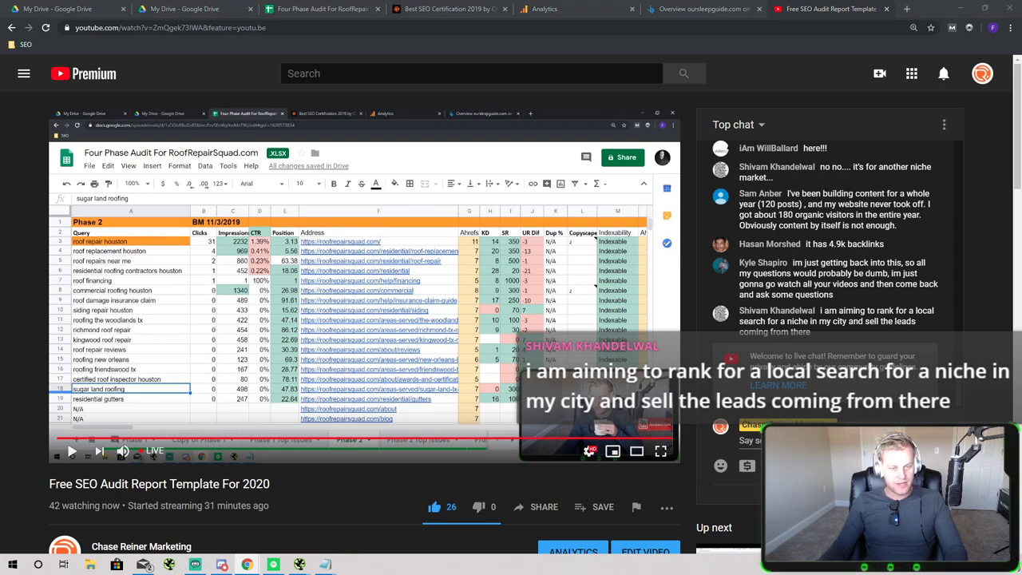
left_click(411, 8)
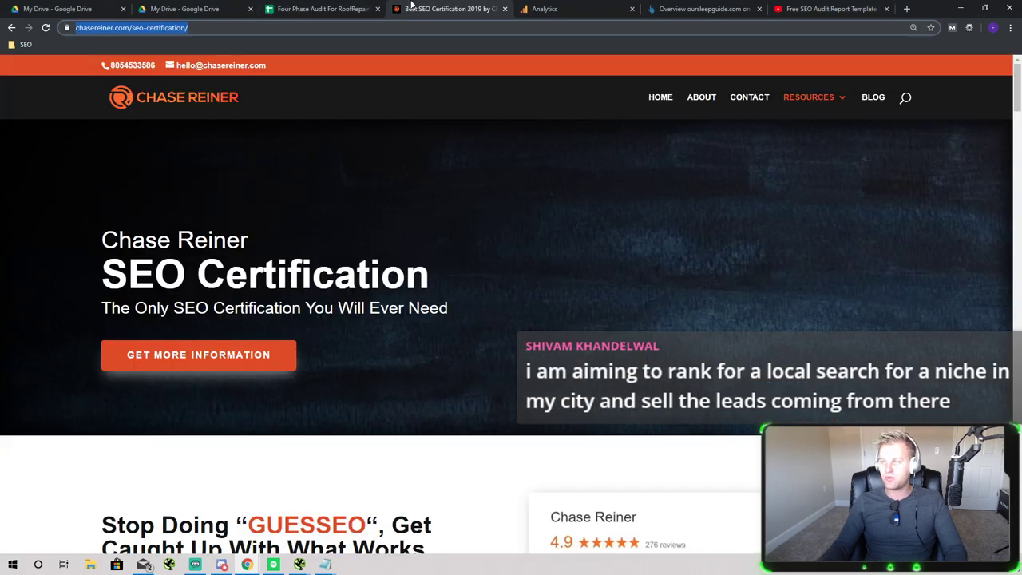
Search Google for "plumbing coronado" and look through the map listings and organic results
left_click(398, 26)
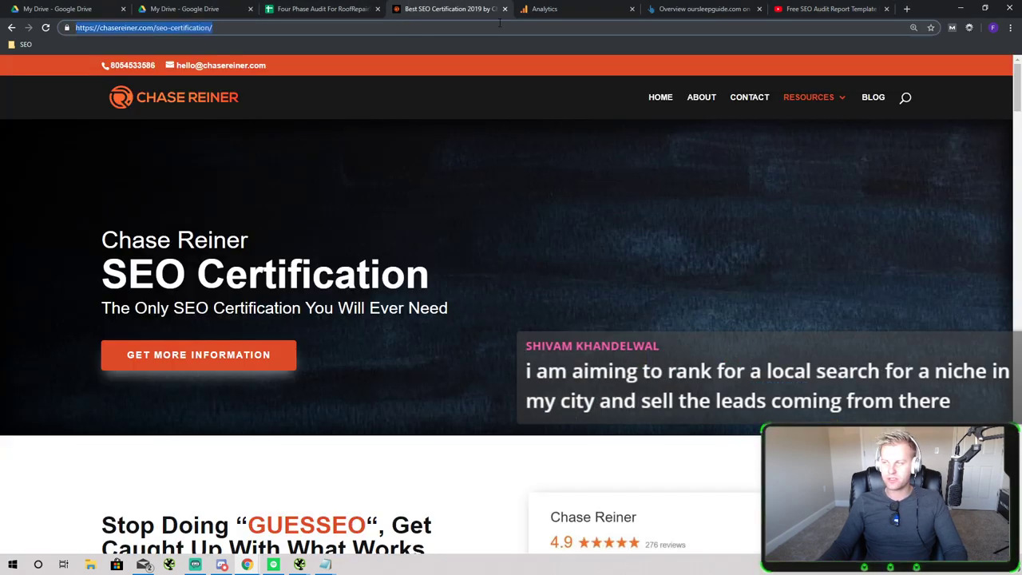
type("plu")
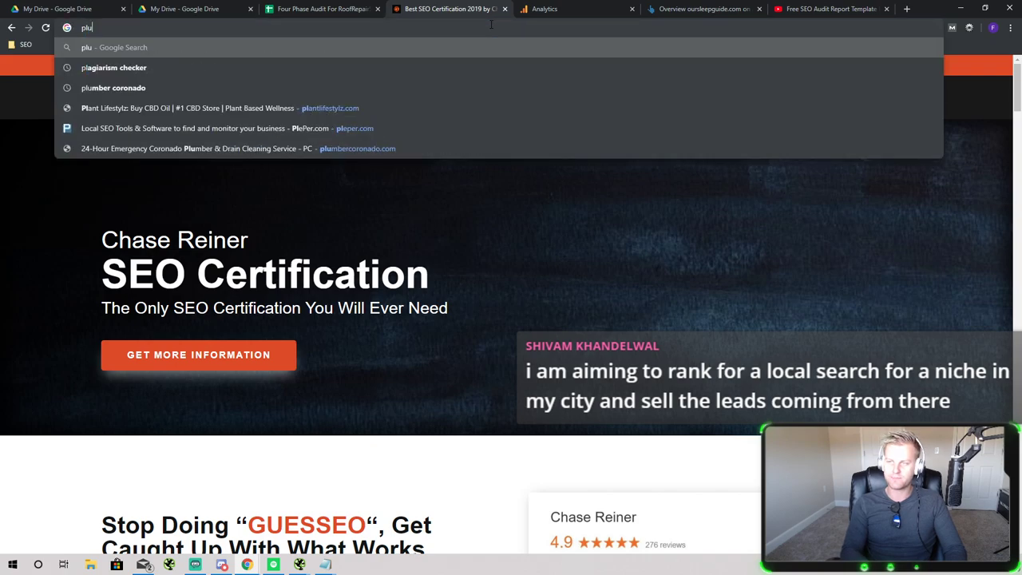
type("mbing coronado")
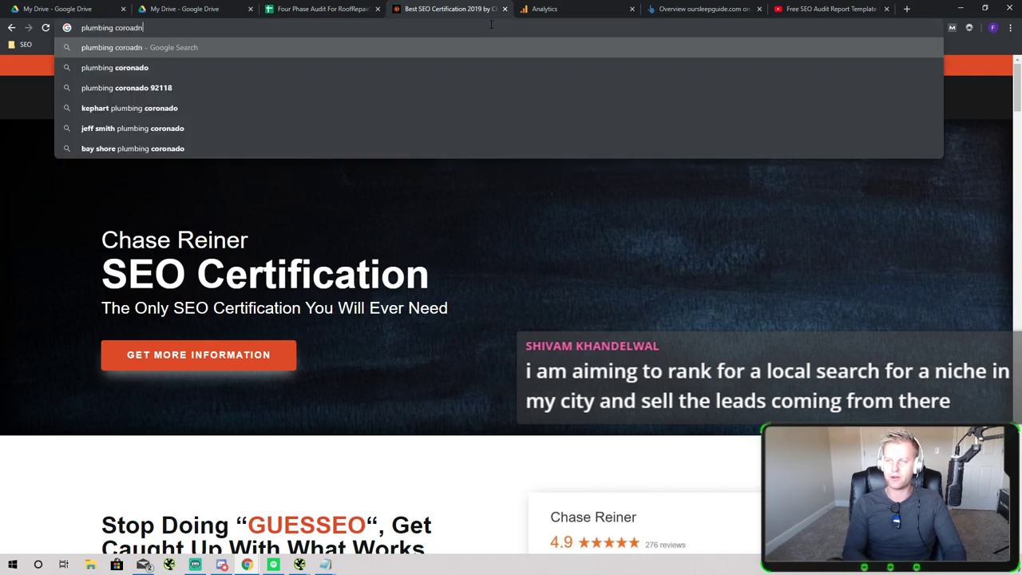
key("Return")
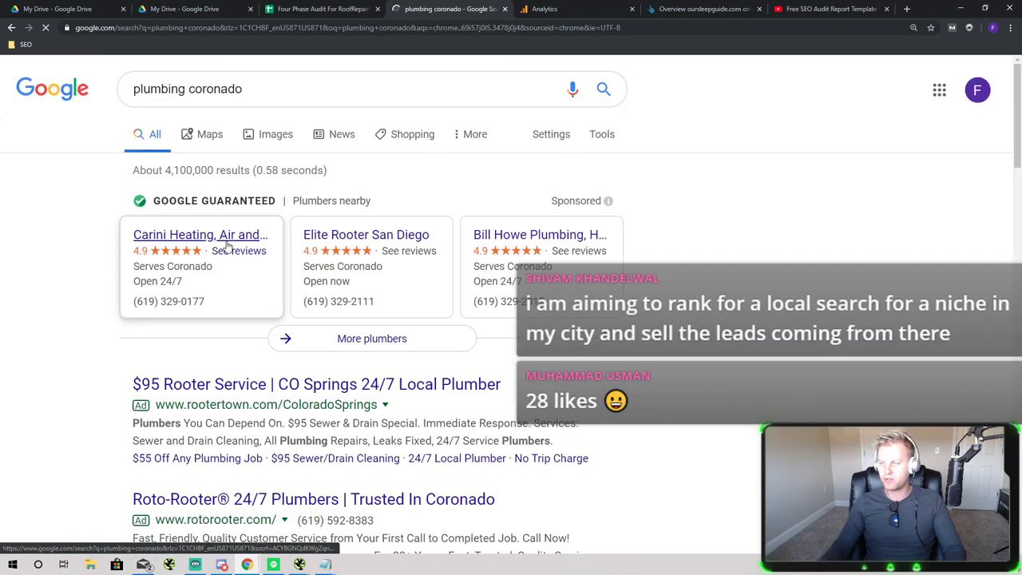
scroll(361, 272, "down", 3)
scroll(360, 273, "down", 10)
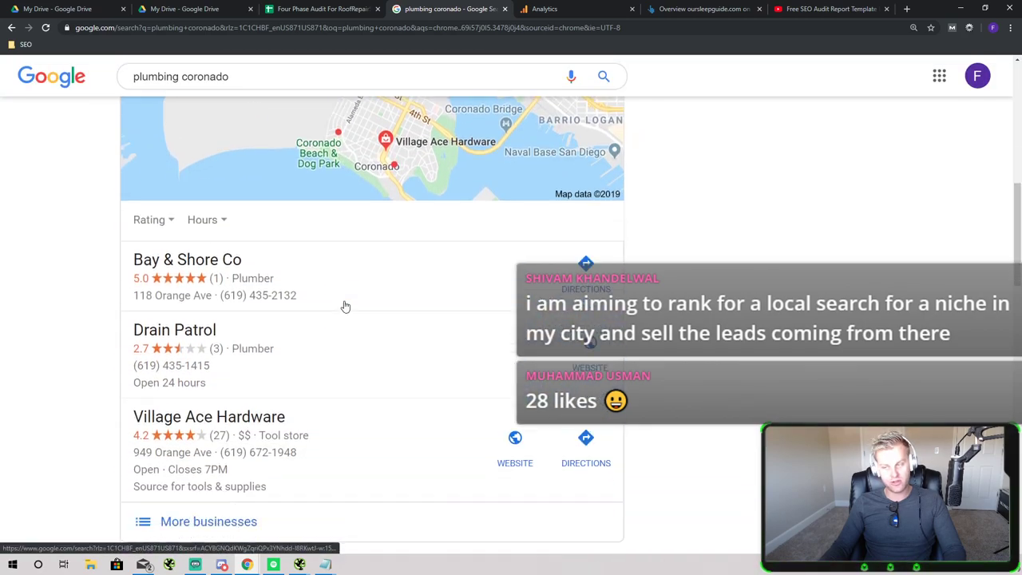
scroll(344, 307, "down", 2)
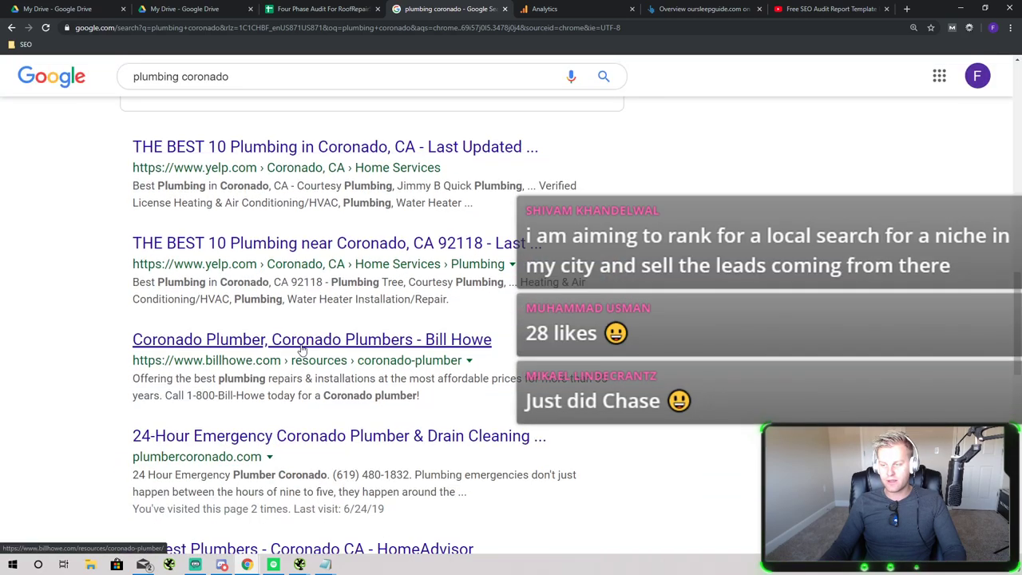
scroll(304, 342, "down", 1)
scroll(321, 338, "up", 4)
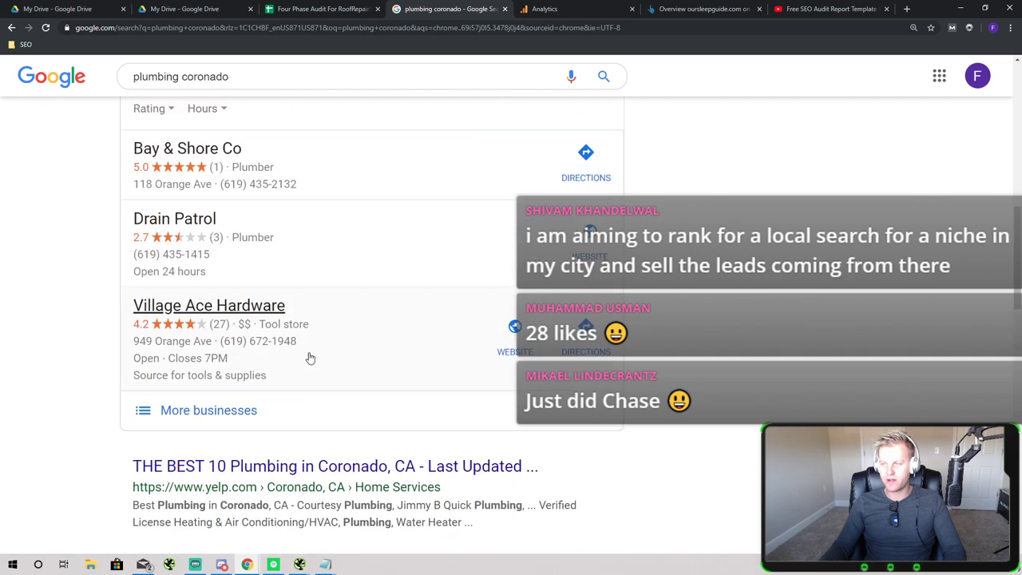
scroll(263, 279, "down", 2)
scroll(268, 391, "down", 5)
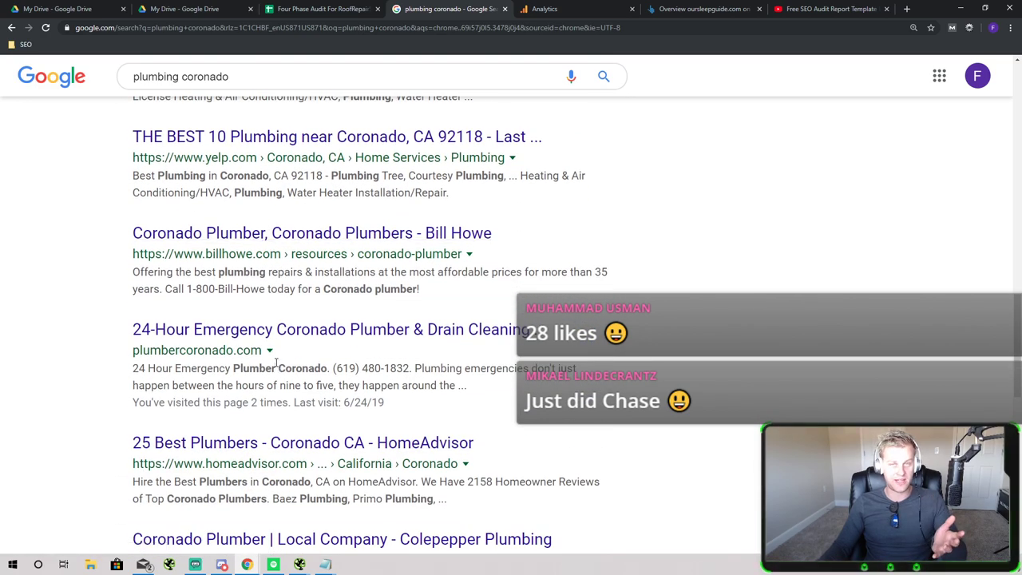
Open the plumbercoronado.com result and review its homepage from the emergency plumber heading through the service sections
left_click(320, 332)
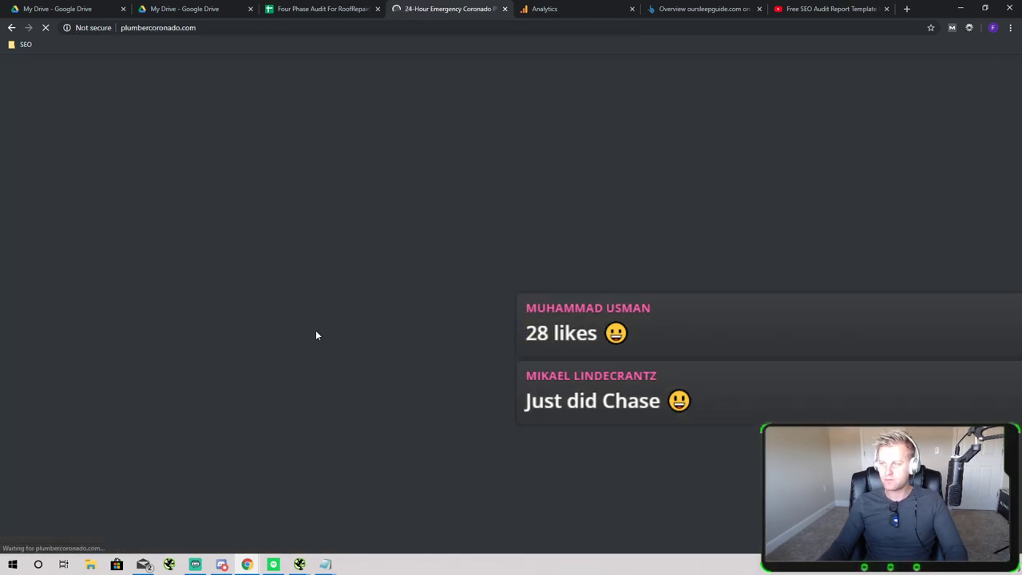
scroll(308, 265, "down", 15)
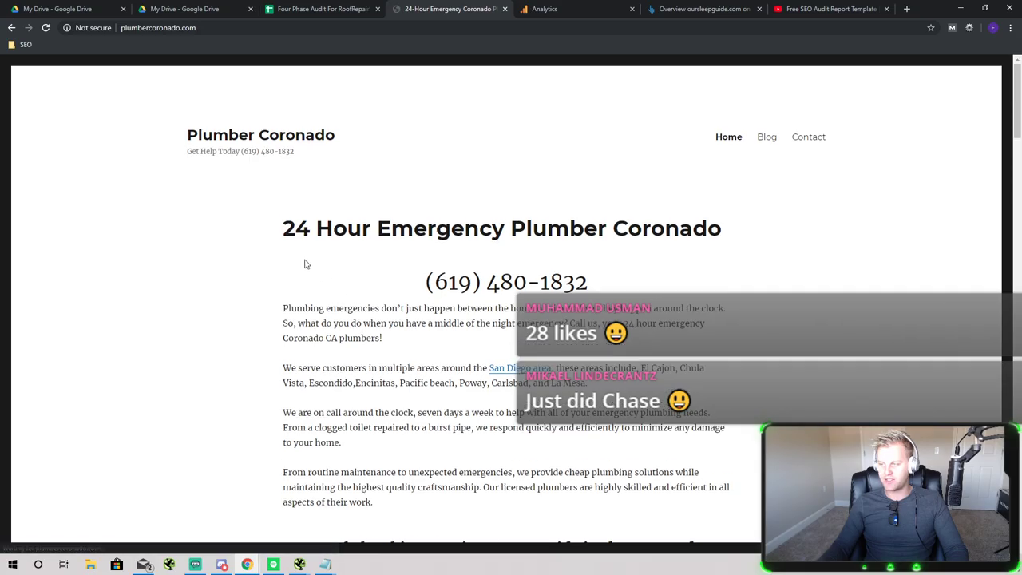
scroll(323, 266, "down", 20)
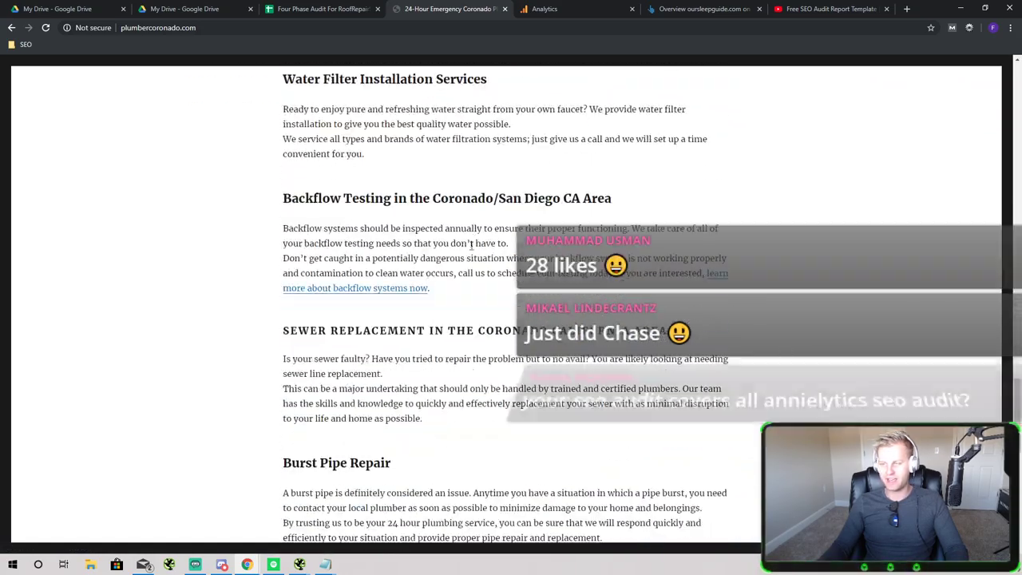
scroll(472, 275, "up", 20)
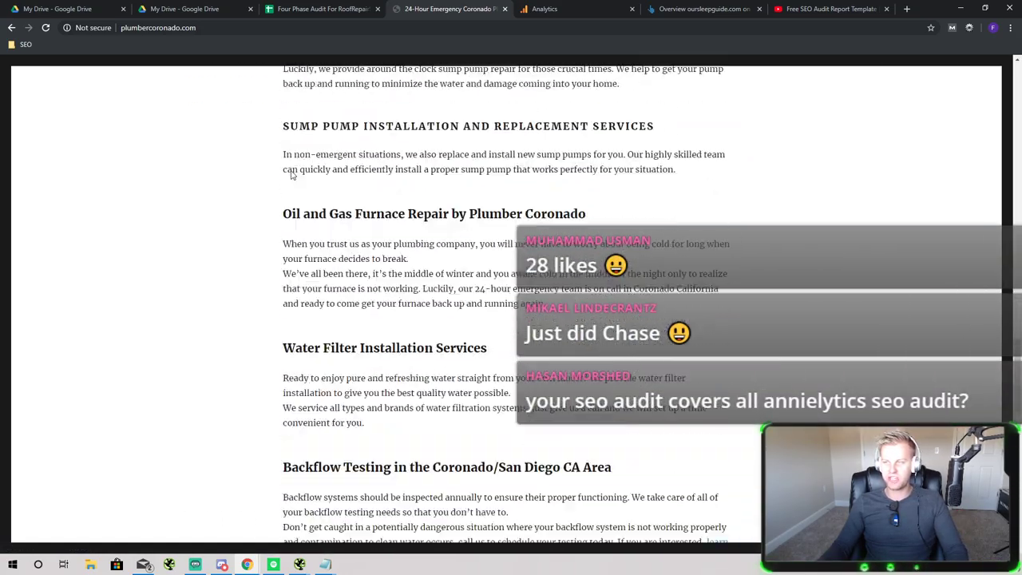
scroll(252, 153, "up", 10)
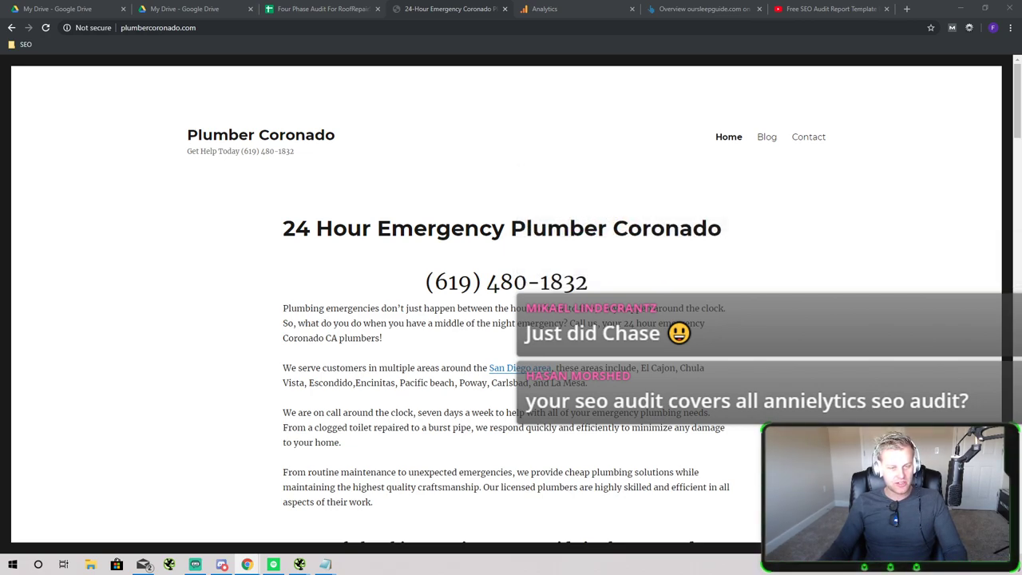
left_click(608, 6)
left_click(703, 9)
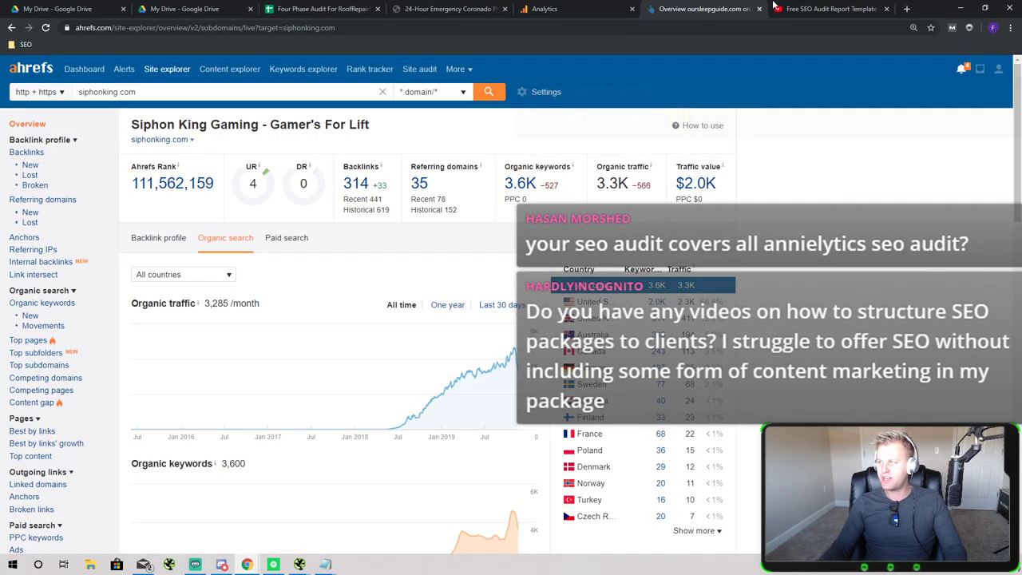
left_click(798, 9)
left_click(743, 13)
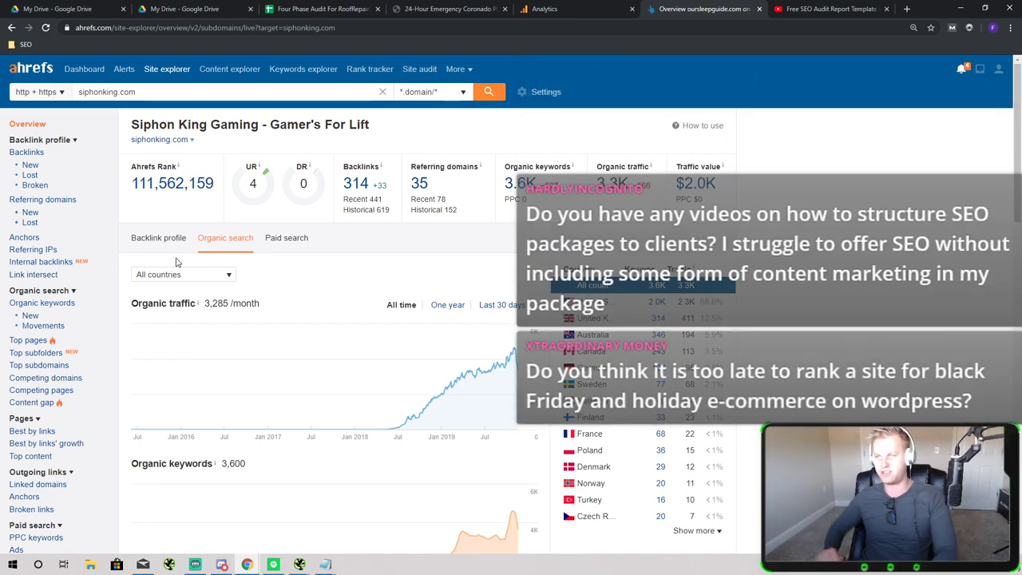
left_click(319, 9)
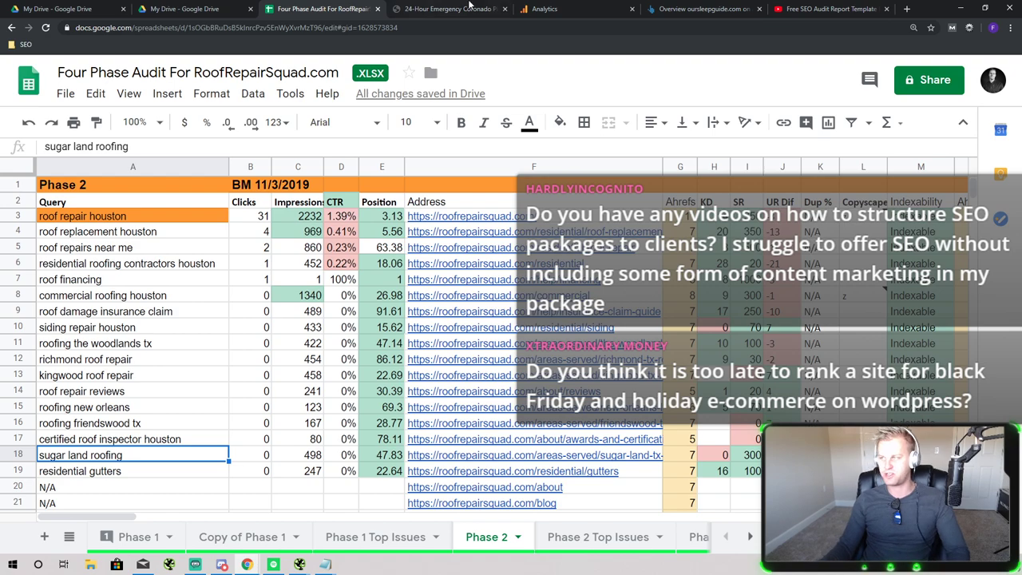
left_click(649, 8)
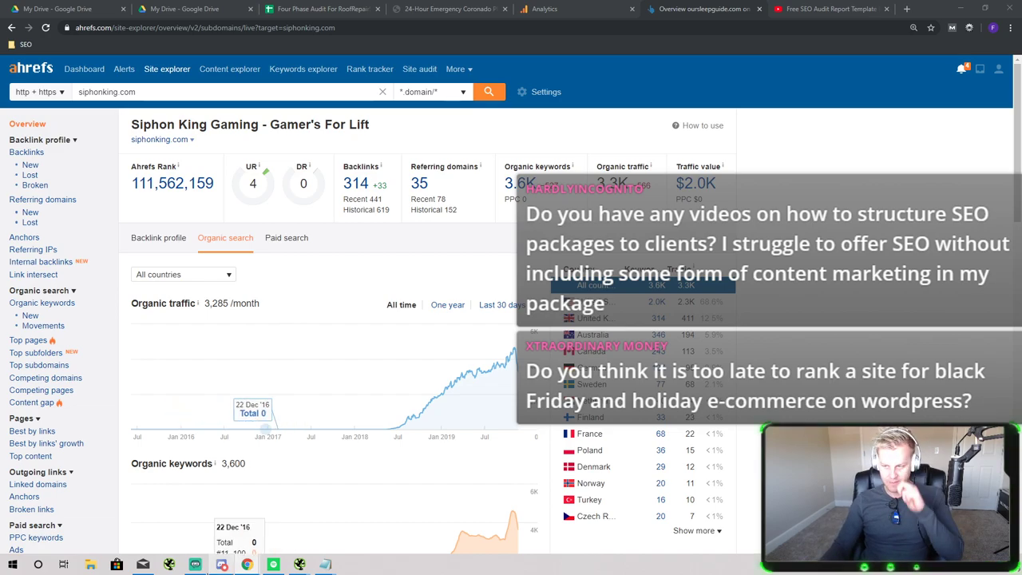
Open Paint and draw a straight horizontal line in the lower part of the blank canvas with the Line tool
left_click(16, 566)
type("paint")
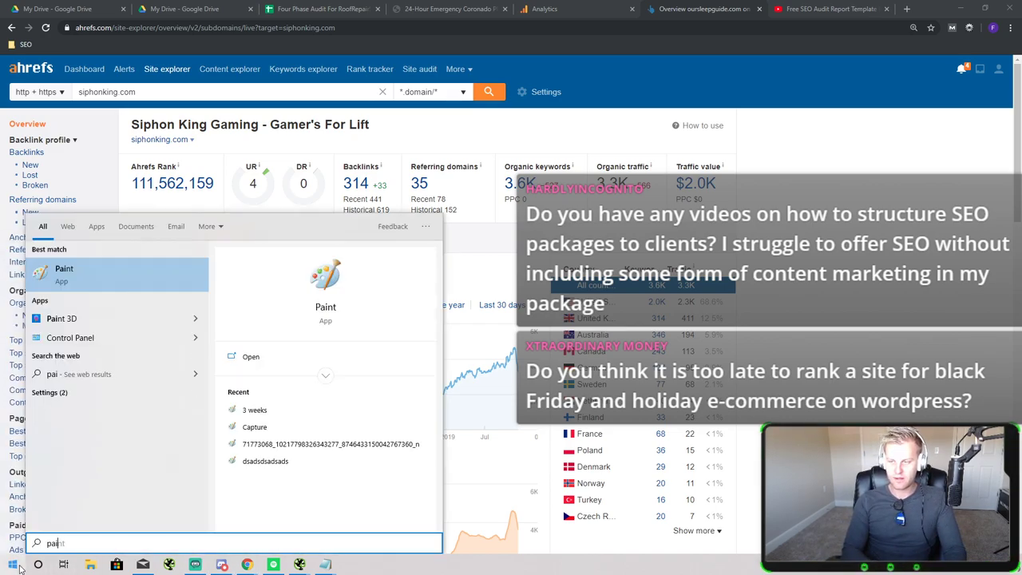
key("Return")
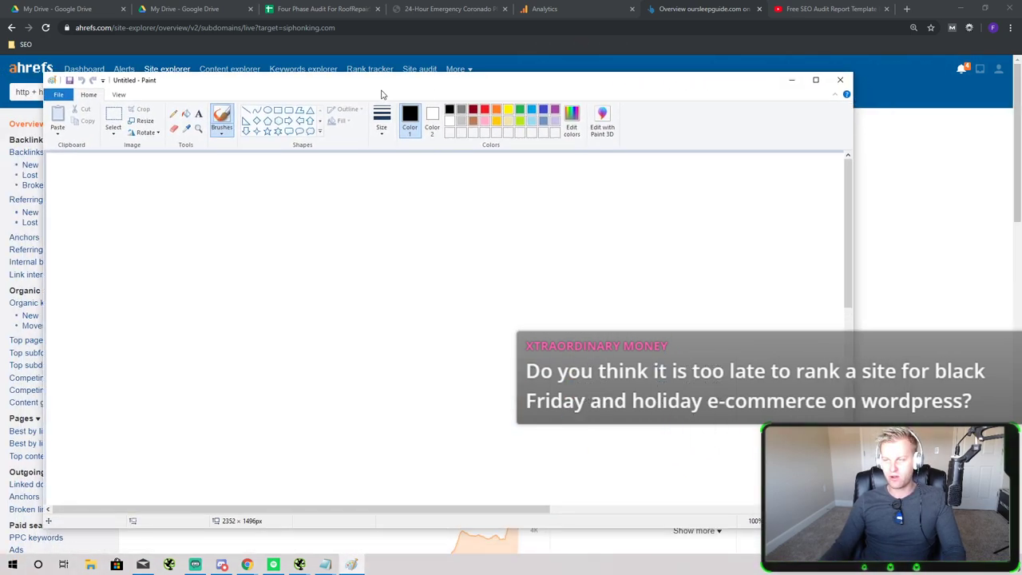
left_click(247, 111)
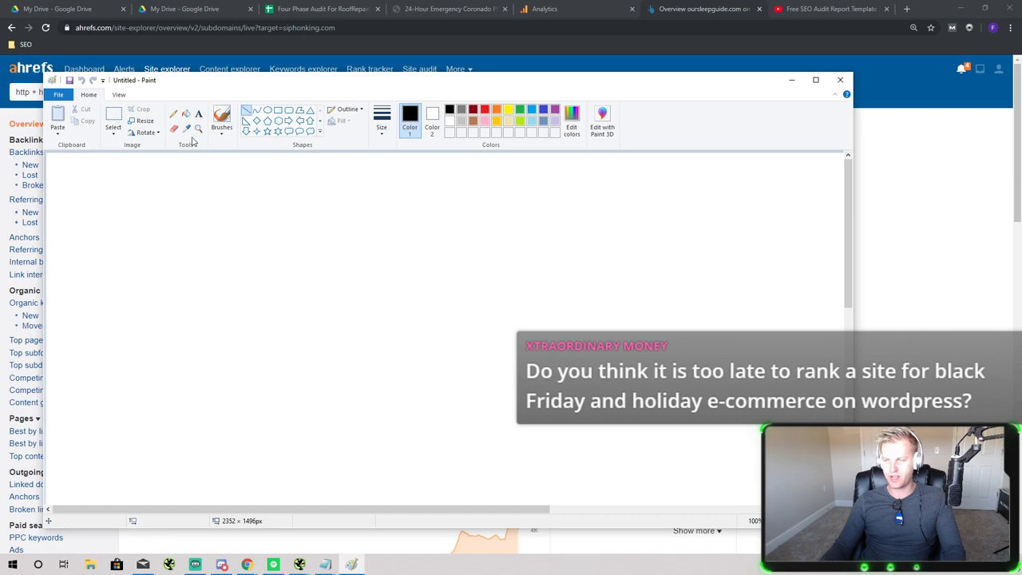
mouse_move(126, 415)
left_mouse_down()
mouse_move(270, 415)
mouse_move(299, 368)
mouse_move(259, 350)
mouse_move(222, 364)
left_mouse_up()
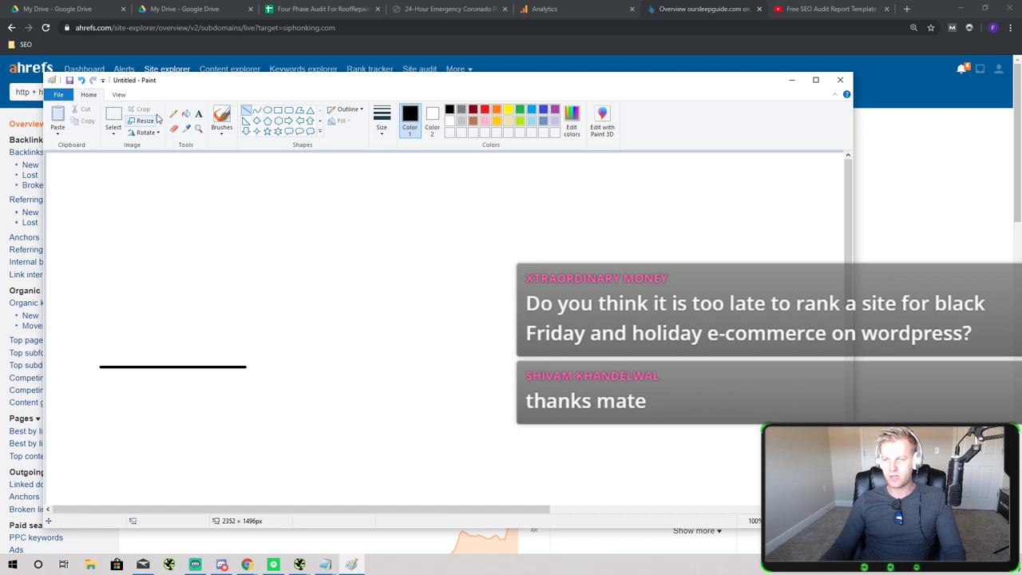
Label the line "Free Audit" underneath and add a rising diagonal line about 79 × 146 px from its right end
left_click(199, 114)
left_click(107, 381)
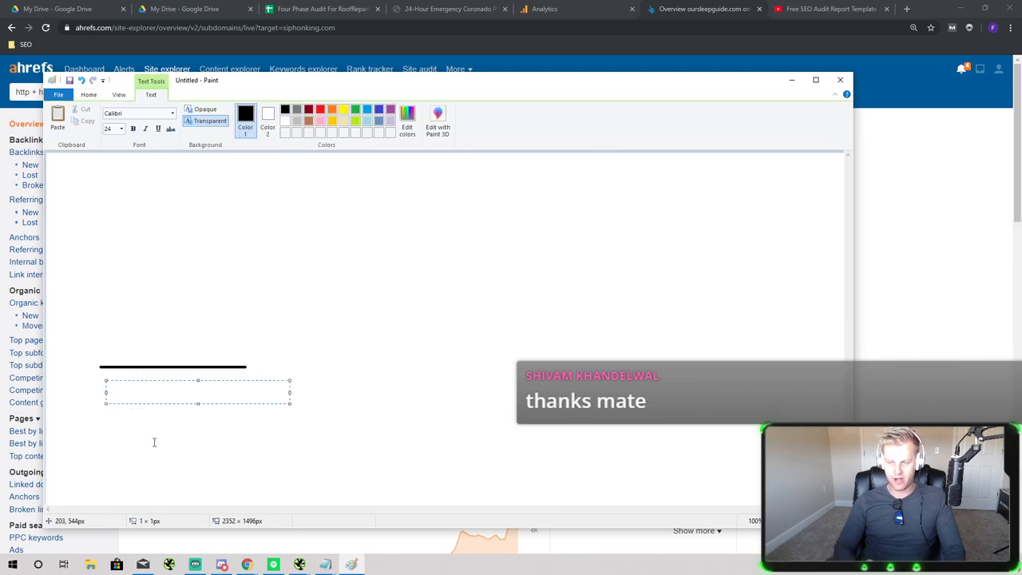
type("Audit")
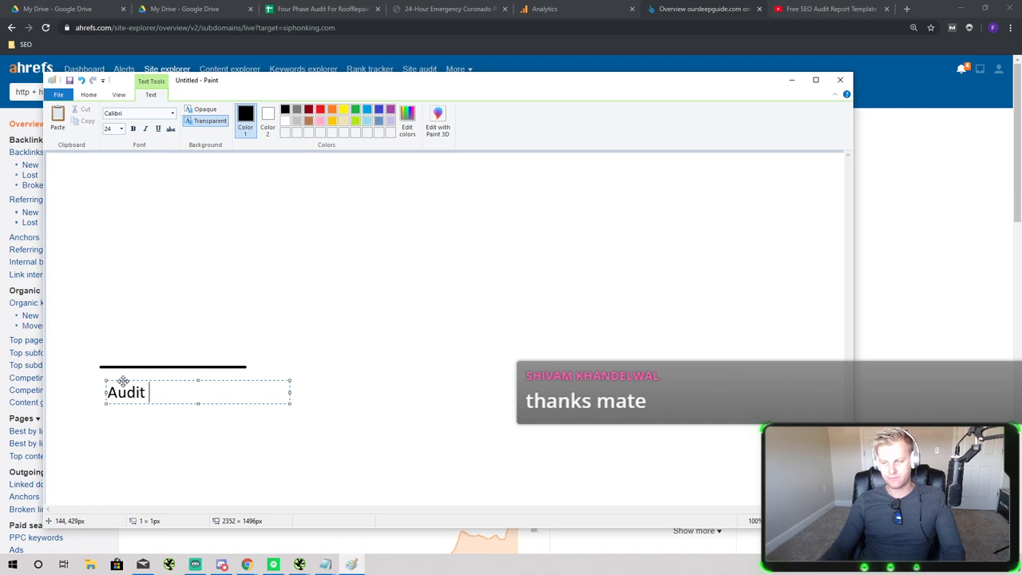
left_click_drag(123, 381, 114, 373)
key("ctrl+a")
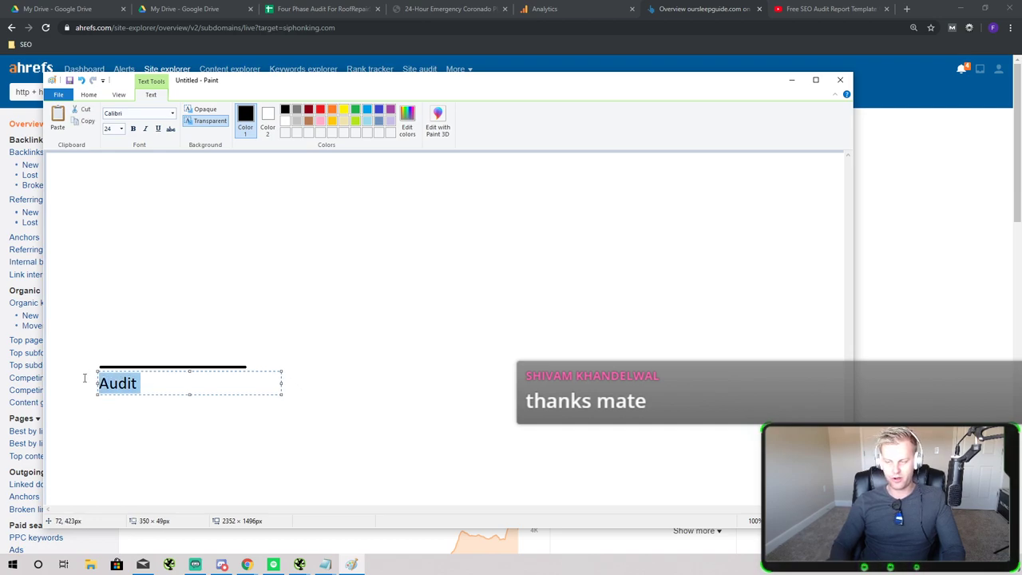
key("Home")
type("Free")
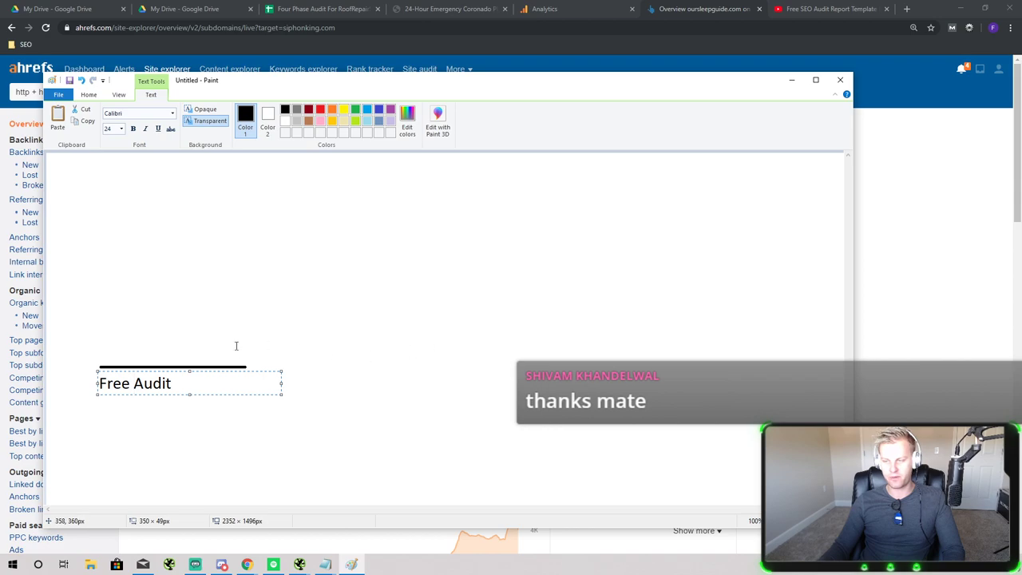
mouse_move(241, 370)
left_mouse_down()
mouse_move(228, 369)
mouse_move(238, 368)
left_mouse_up()
left_click(301, 367)
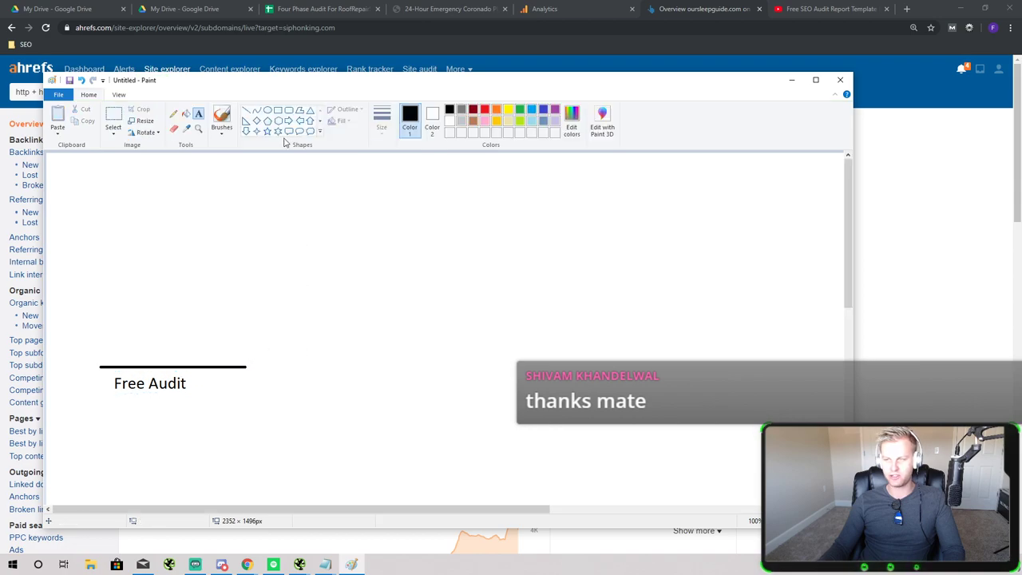
left_click(246, 110)
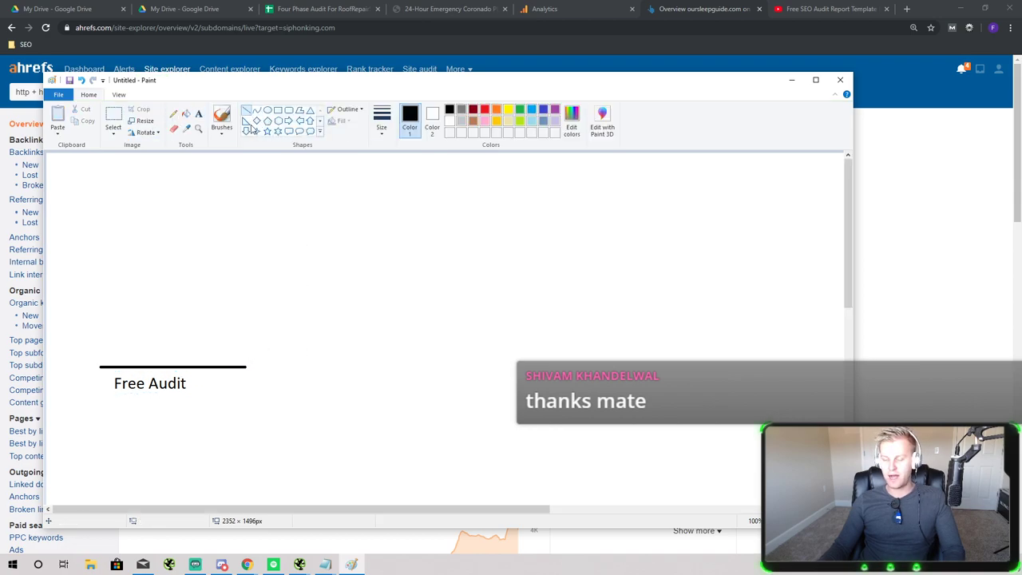
left_click_drag(245, 367, 285, 290)
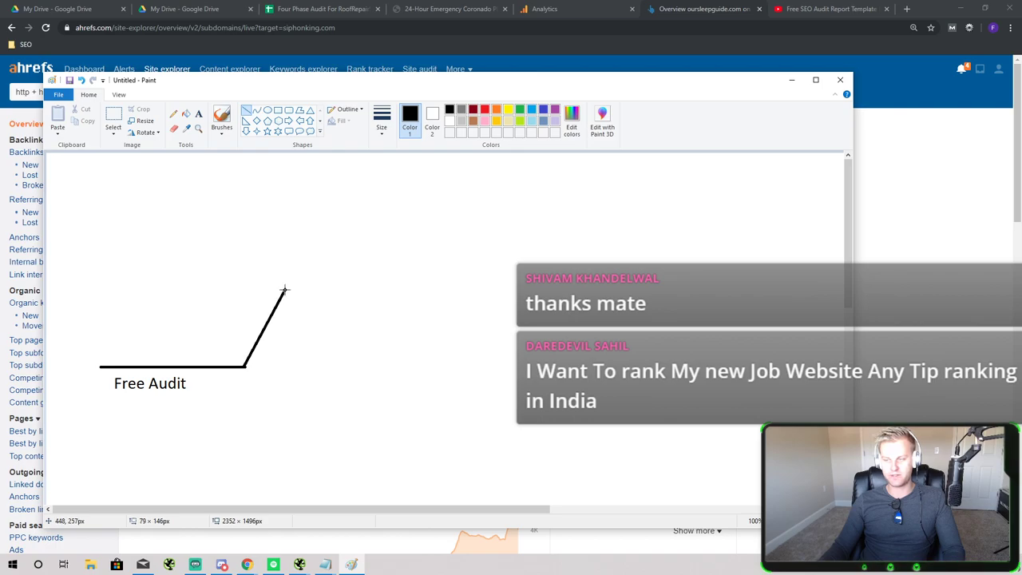
Switch to the RoofRepairSquad.com audit spreadsheet and review the Phase 1 checklist, from on-page items to plugins and Google My Business
left_click(246, 565)
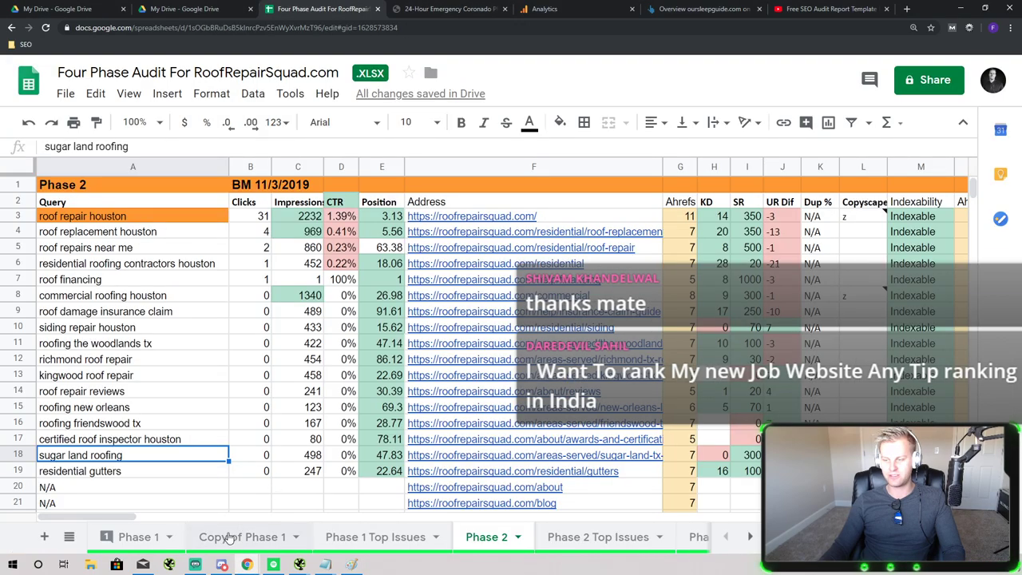
left_click(137, 536)
scroll(335, 339, "down", 10)
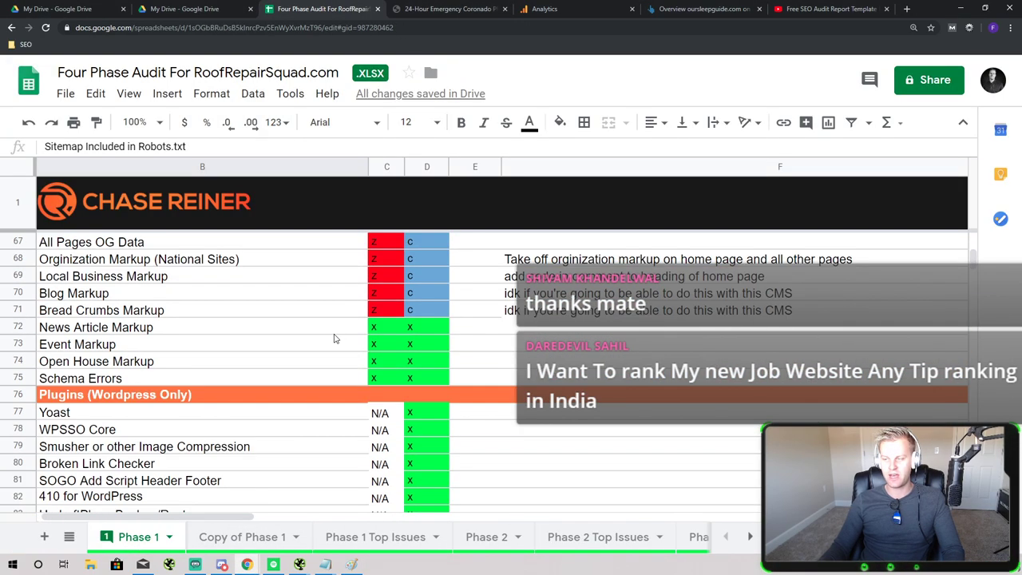
scroll(335, 338, "down", 12)
scroll(357, 326, "up", 10)
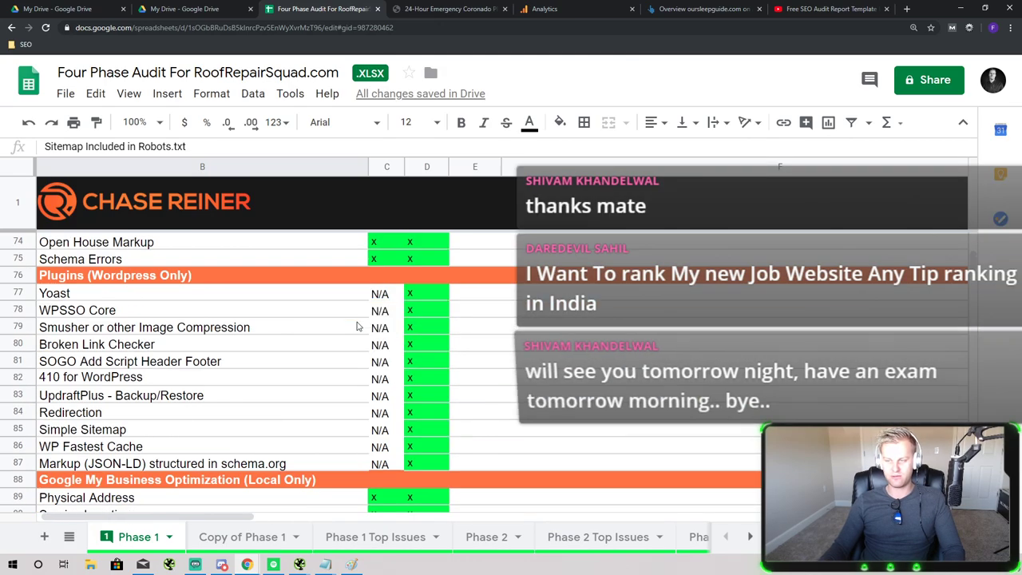
scroll(357, 326, "up", 15)
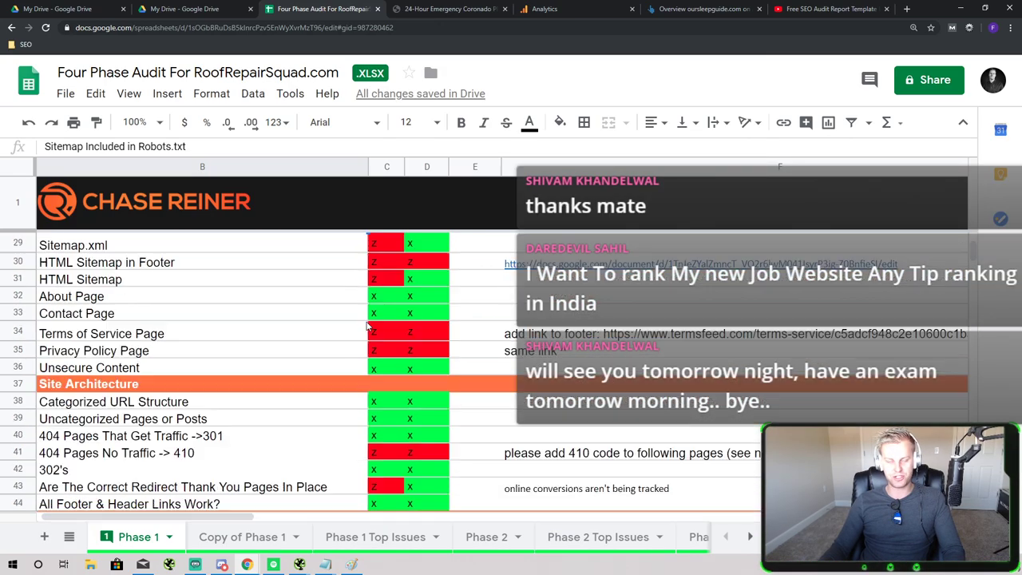
scroll(369, 326, "up", 4)
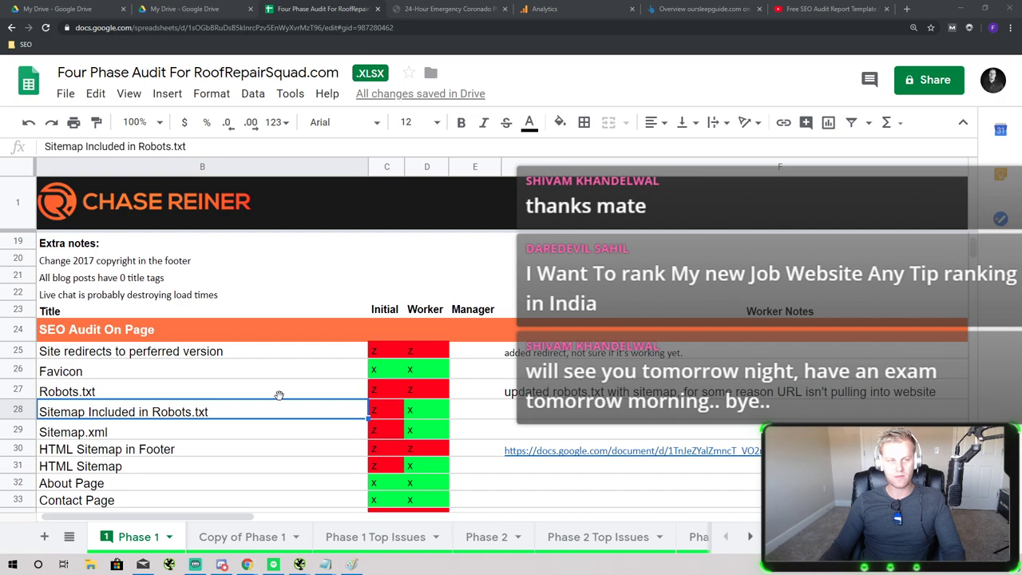
Return to Paint and draw a horizontal line about 284 px long from the upper end of the diagonal
key("alt+Tab")
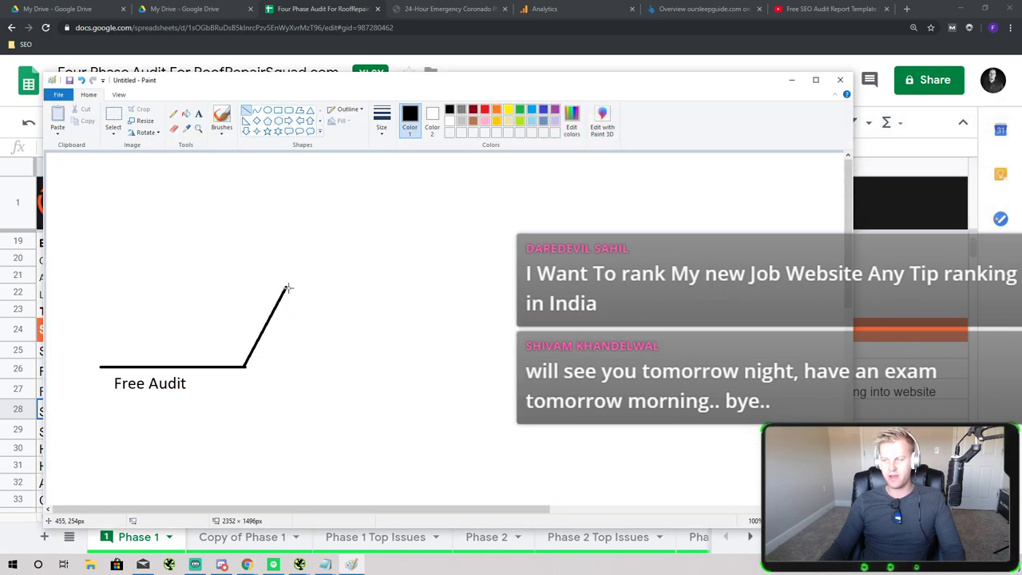
left_click_drag(286, 287, 440, 286)
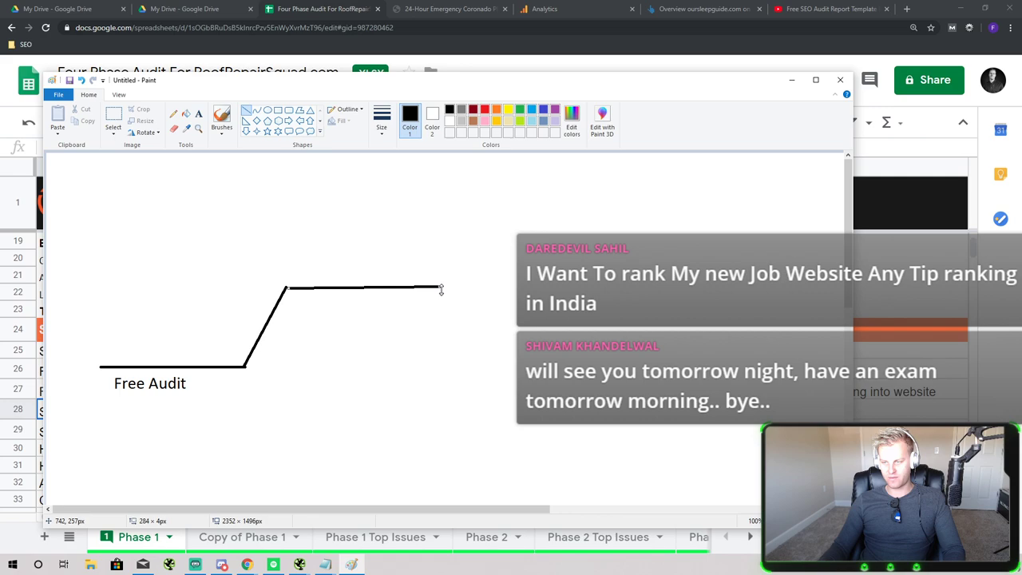
Add the text label "10 wrong" above the "Free Audit" line
left_click(199, 113)
left_click(116, 329)
type("1o0")
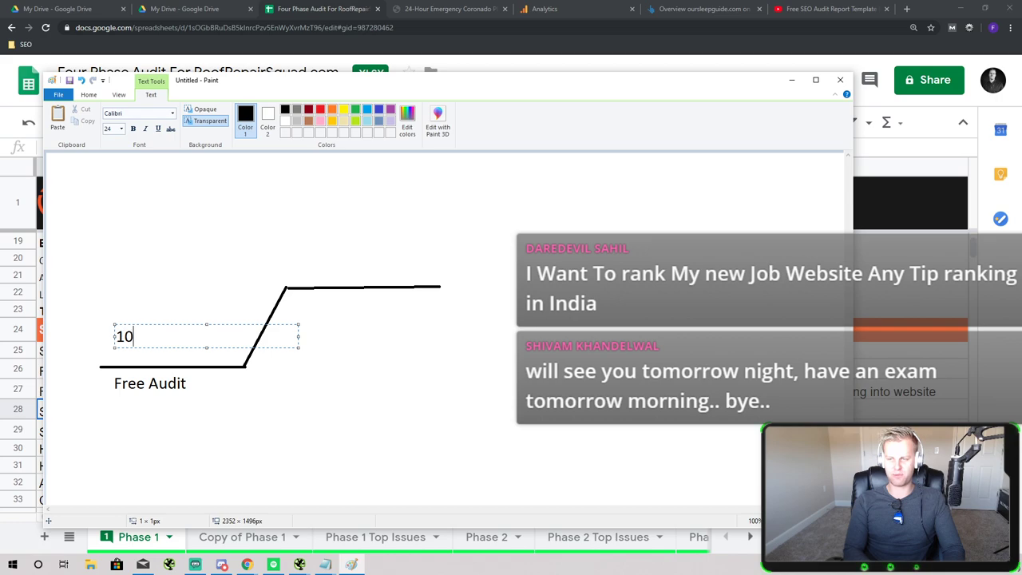
type(" wrongs")
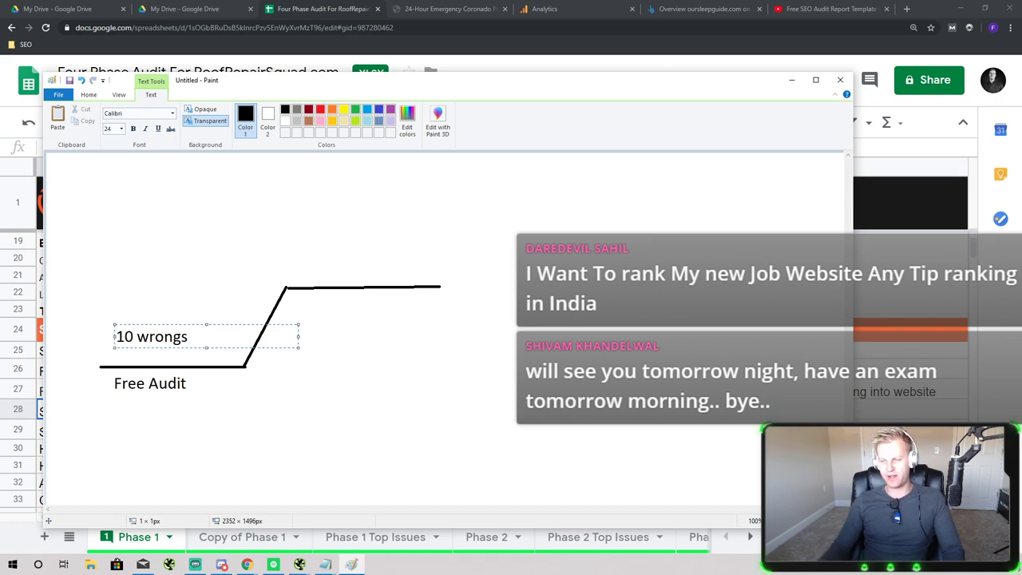
key("BackSpace")
left_click(395, 319)
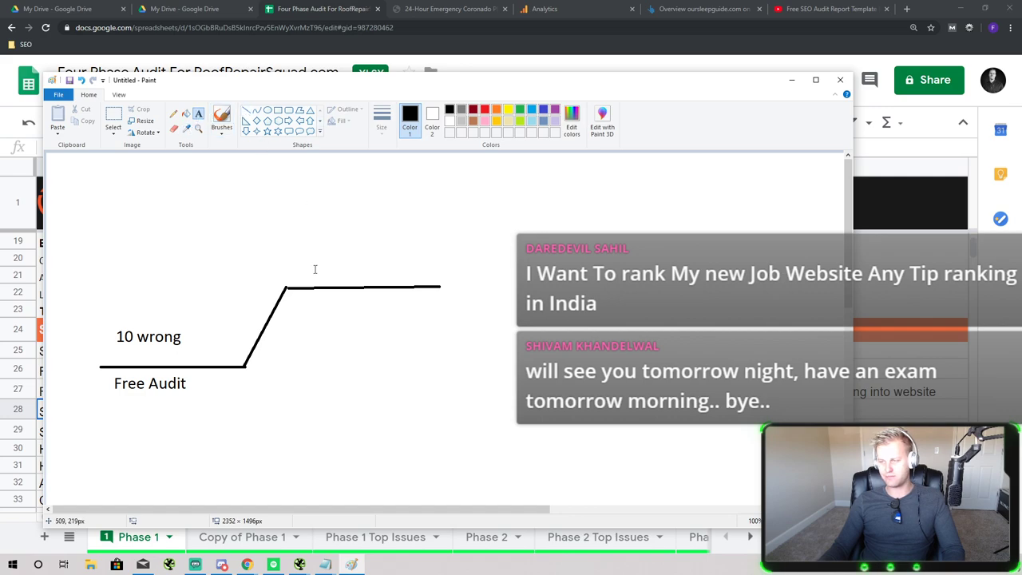
Add the text label "$500" beneath the second horizontal line and shift it slightly along the line
left_click(246, 110)
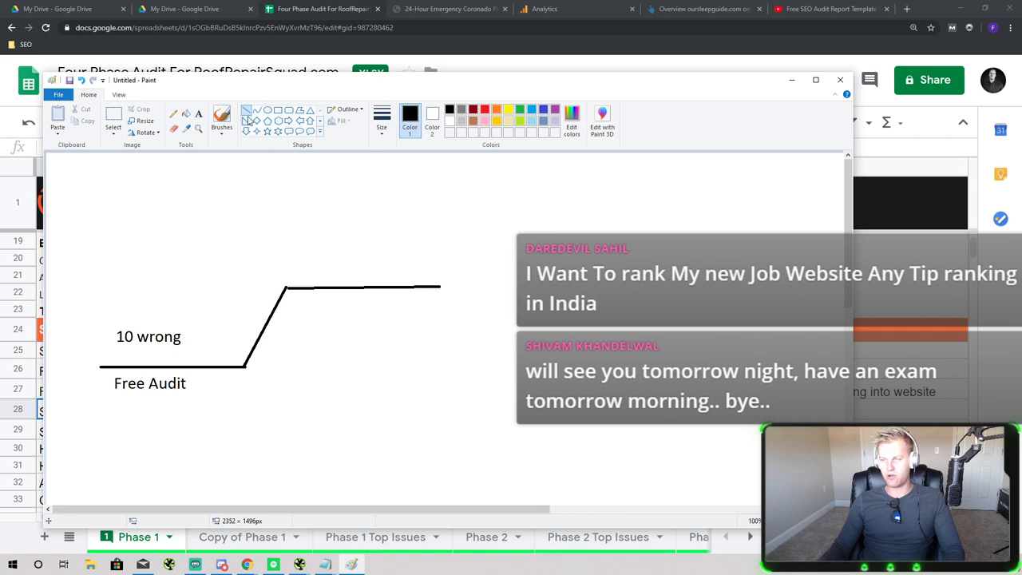
left_click(198, 113)
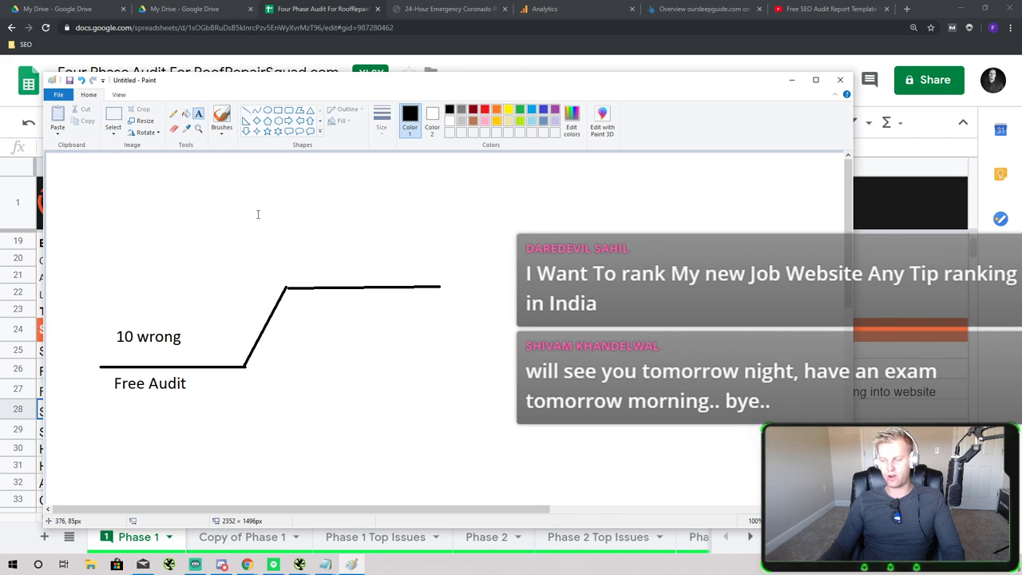
left_click(294, 297)
type("$500")
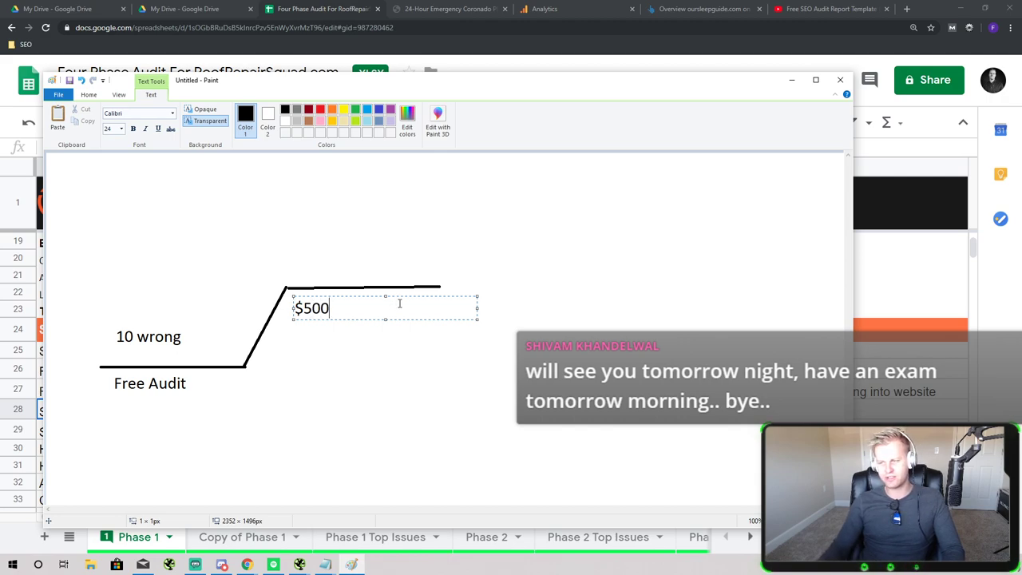
mouse_move(386, 296)
left_mouse_down()
mouse_move(357, 293)
mouse_move(380, 297)
left_mouse_up()
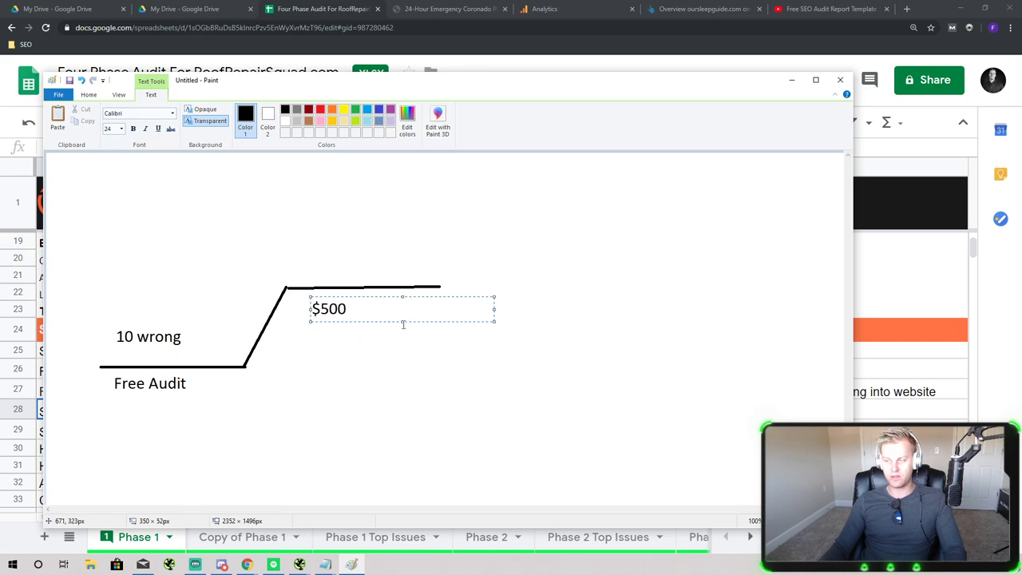
key("ctrl+a")
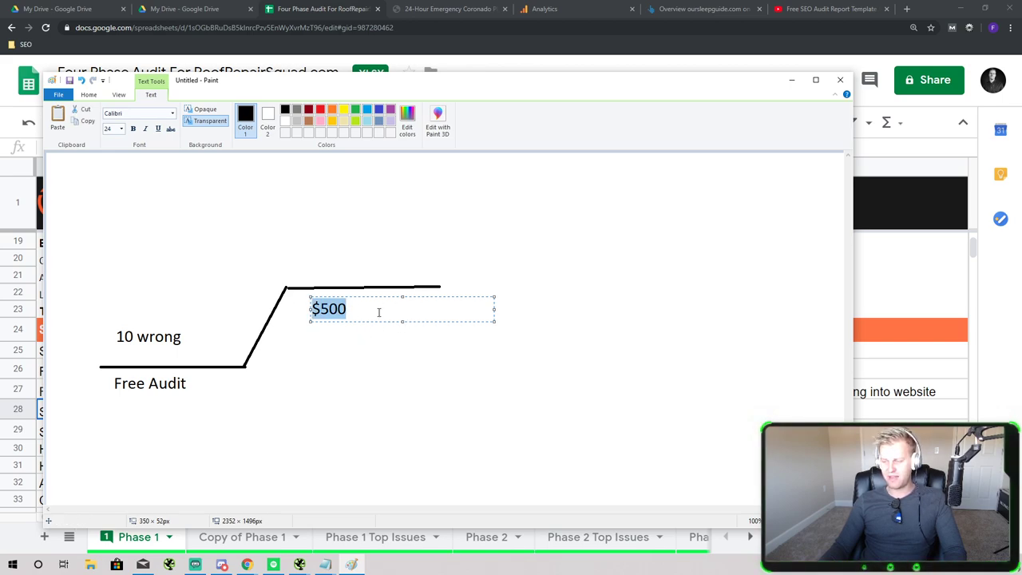
left_click(381, 311)
left_click_drag(382, 311, 300, 302)
left_click(272, 203)
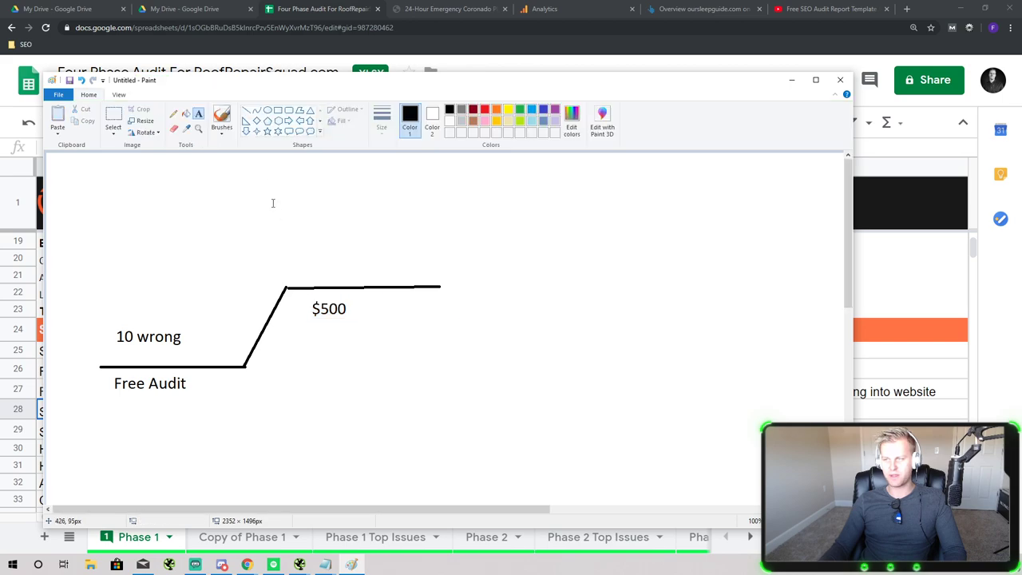
Draw a rising diagonal line from the end of the "$500" level and continue it with a nearly horizontal line about 363 px long
left_click(246, 109)
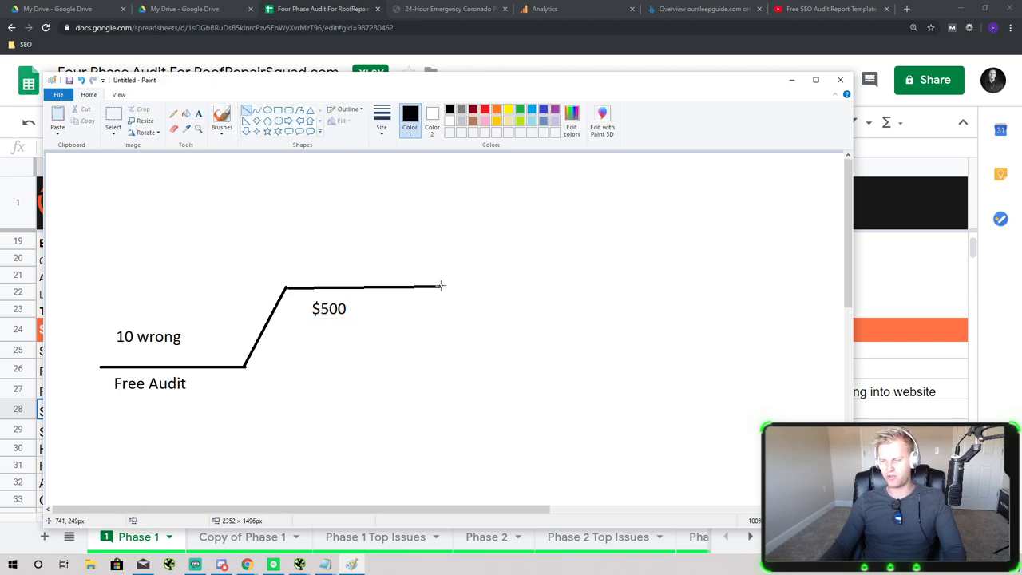
left_click_drag(441, 286, 482, 219)
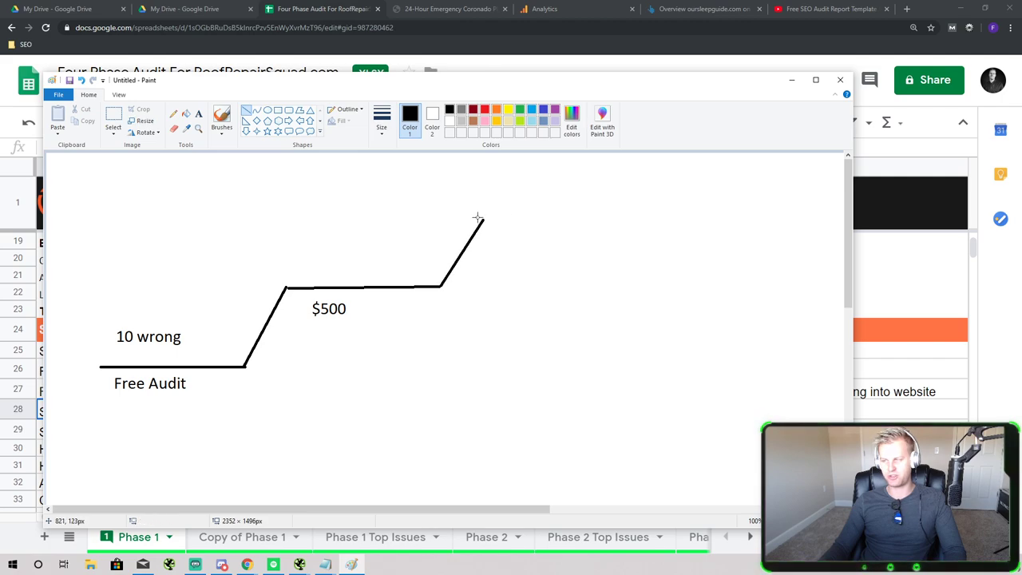
mouse_move(482, 222)
left_mouse_down()
mouse_move(548, 230)
mouse_move(677, 217)
left_mouse_up()
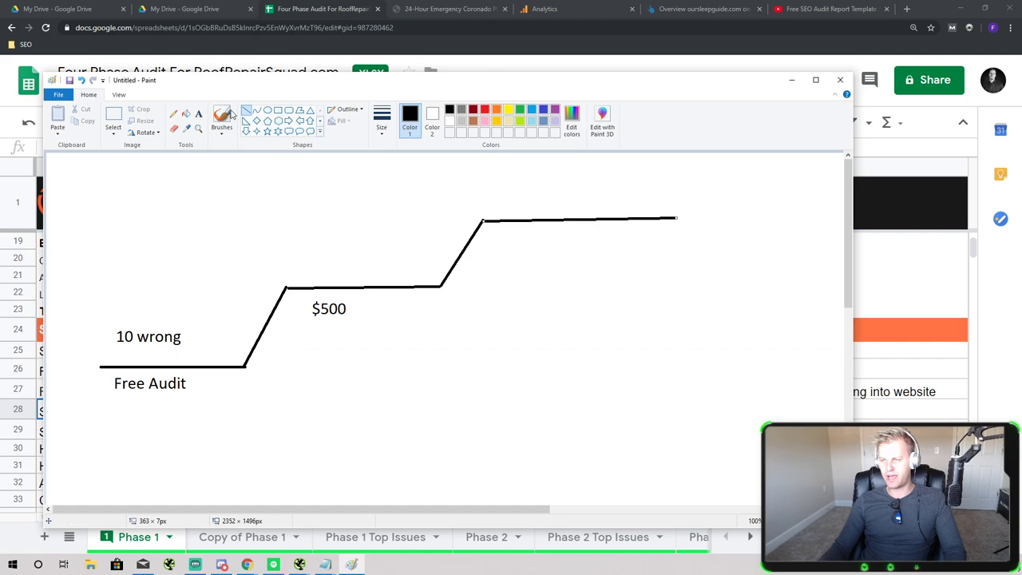
Add the text label "$2000" just beneath the third horizontal line
left_click(199, 113)
left_click(479, 250)
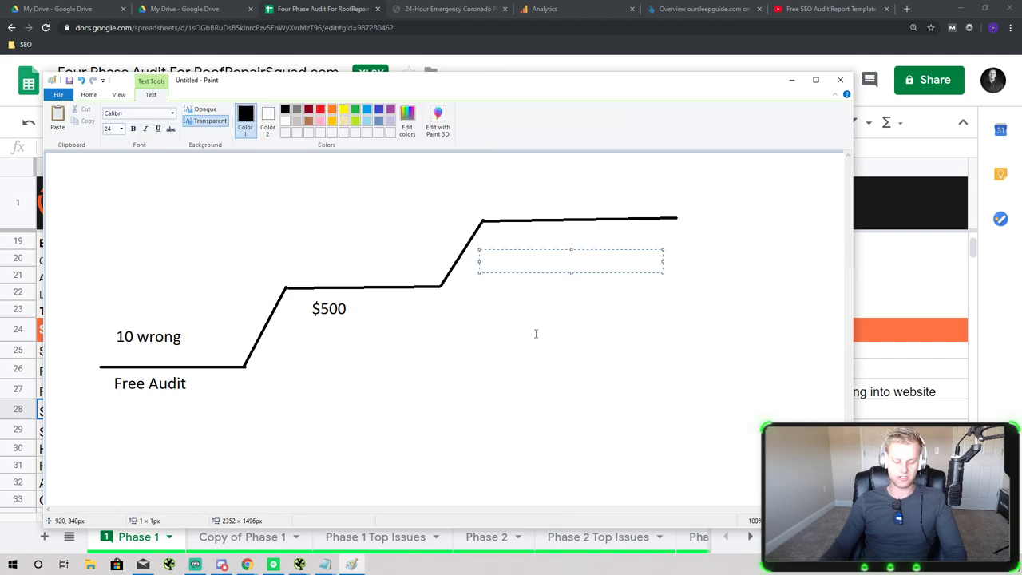
type("$1")
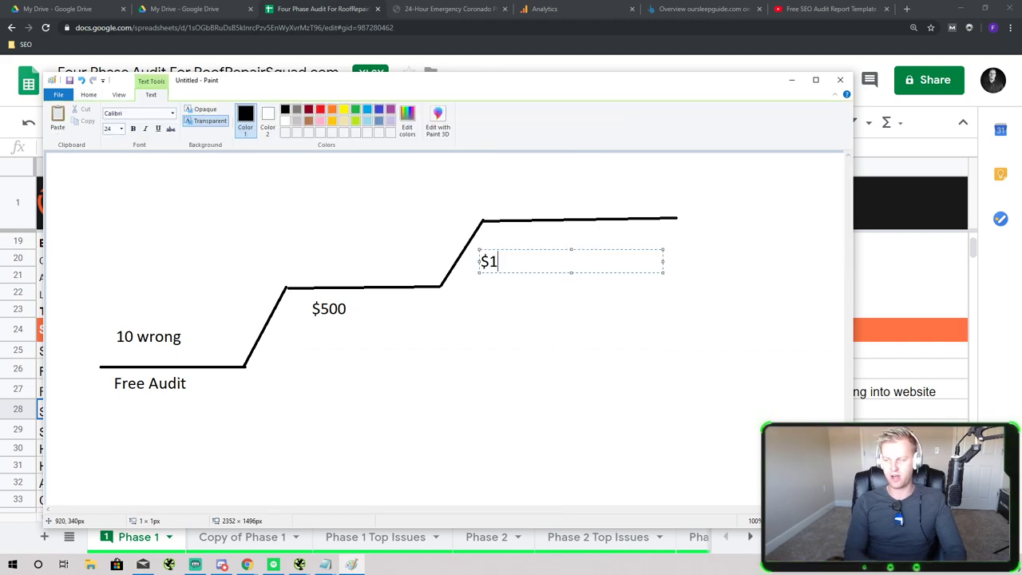
type("500")
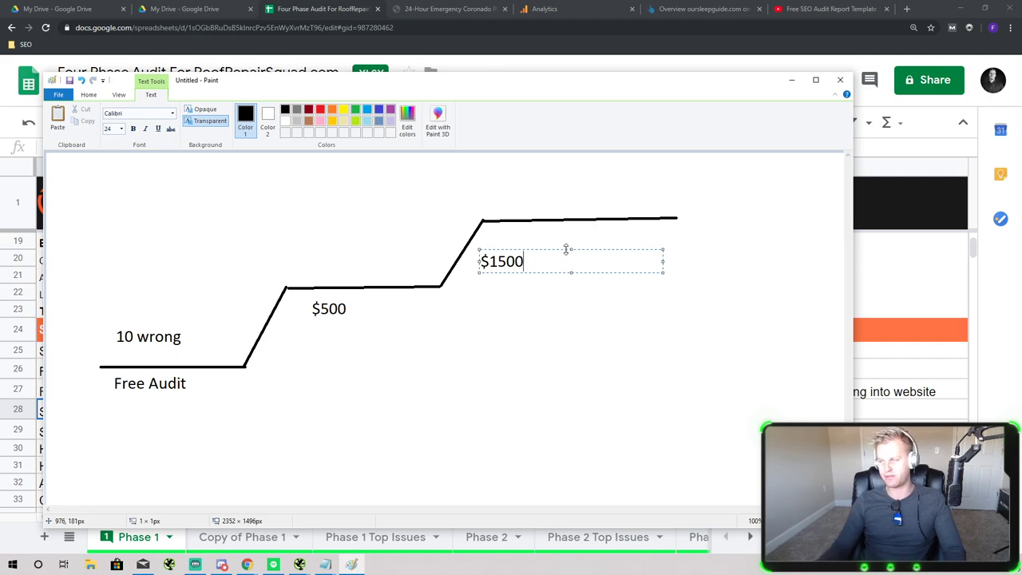
left_click_drag(563, 250, 576, 238)
key("BackSpace")
key("BackSpace")
key("BackSpace")
key("BackSpace")
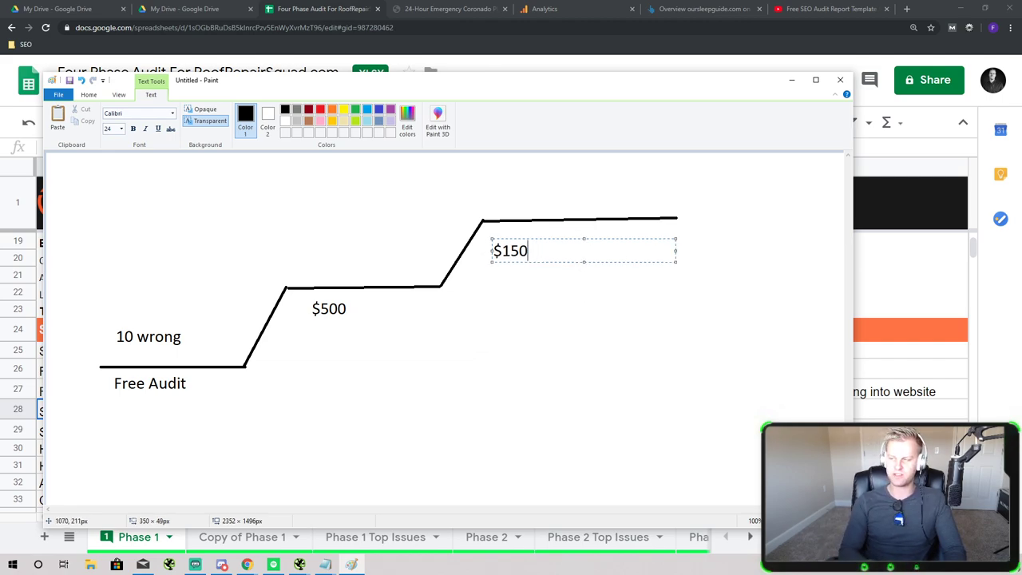
type("2000")
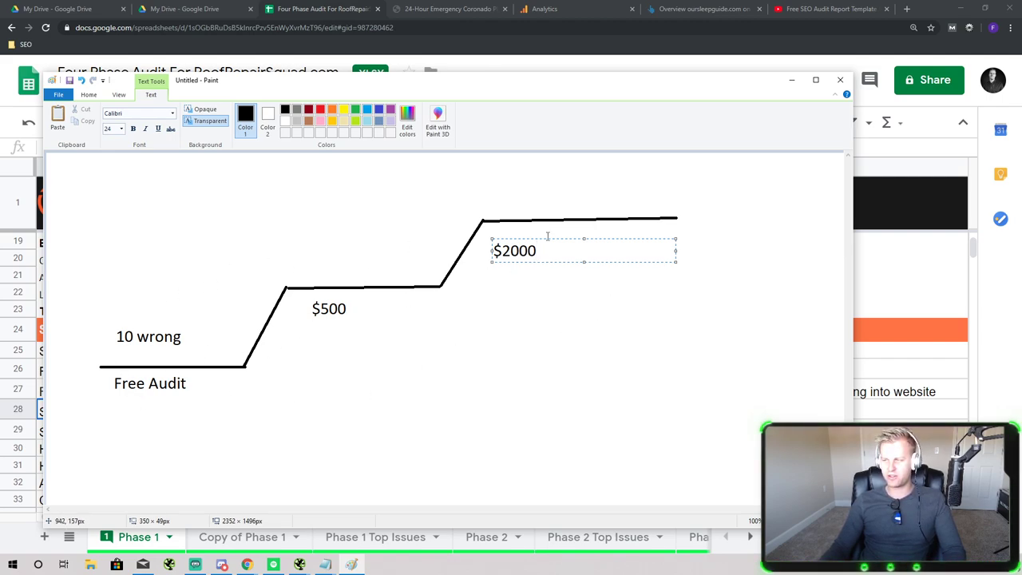
left_click_drag(546, 239, 547, 231)
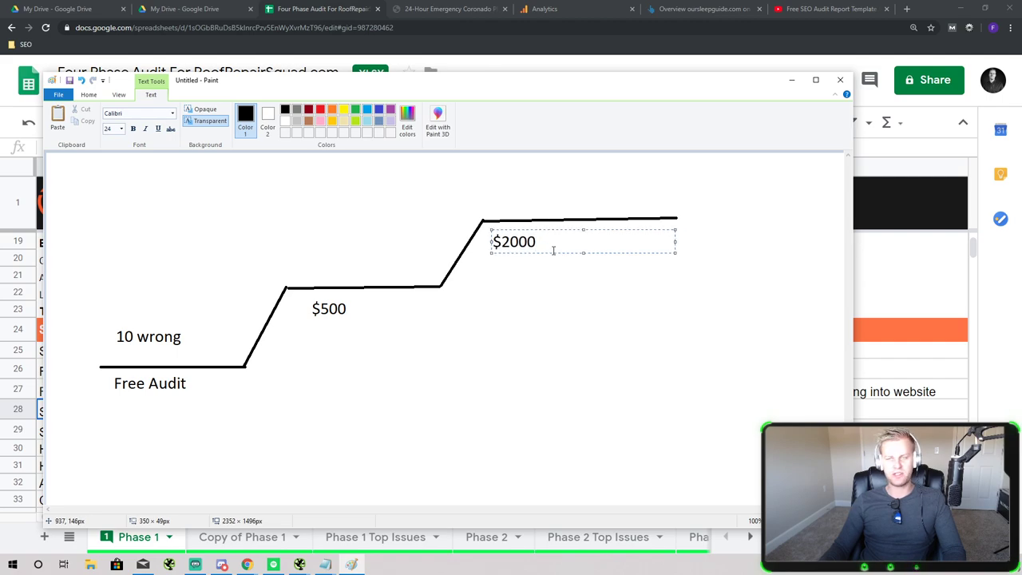
left_click(592, 288)
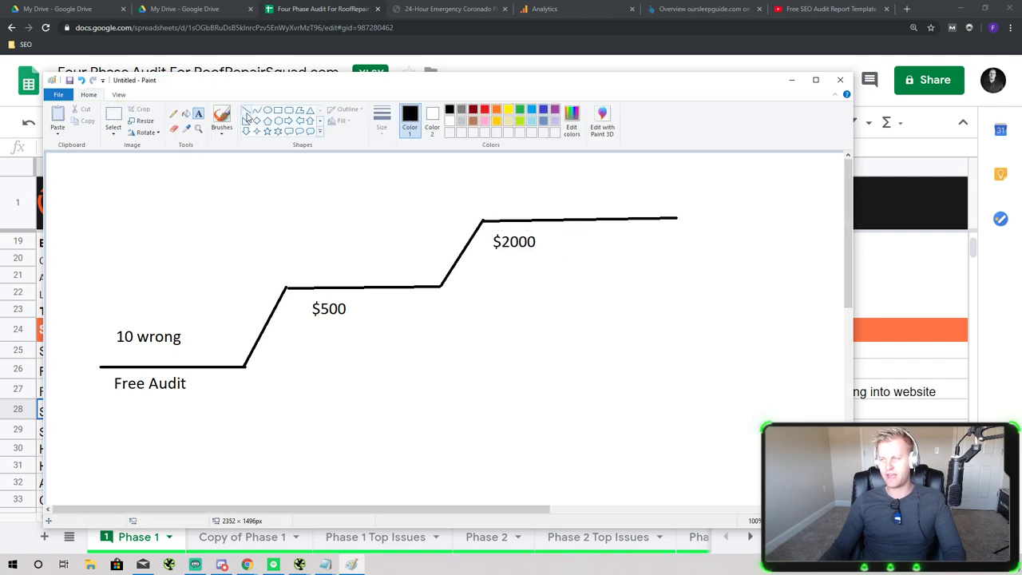
Add a fourth level with a diagonal about 59 × 77 px and a horizontal line about 207 px, labelled "$4500" underneath
left_click_drag(675, 218, 706, 179)
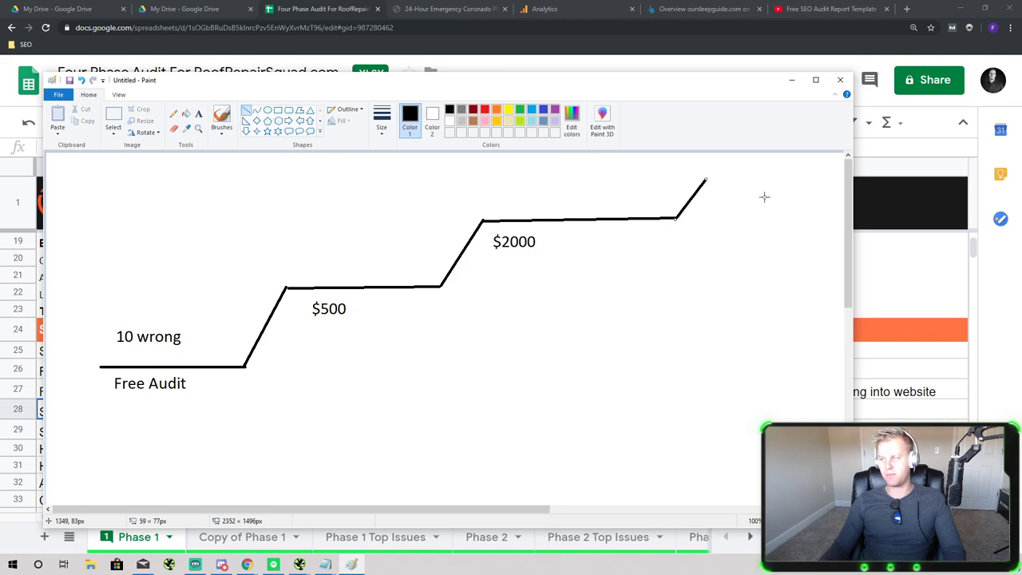
left_click_drag(704, 179, 812, 178)
left_click(199, 113)
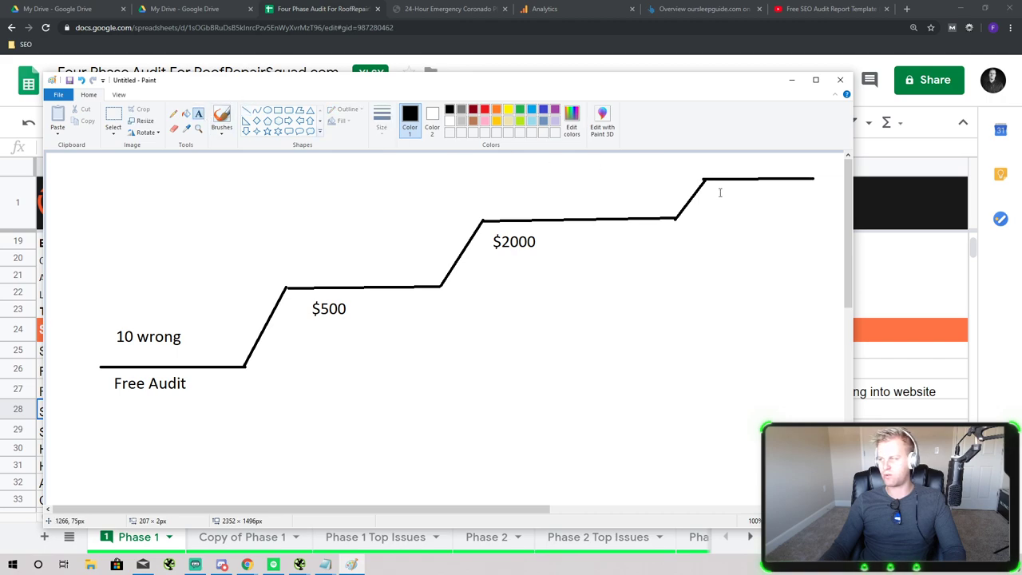
left_click(698, 179)
left_click(697, 236)
left_click(706, 186)
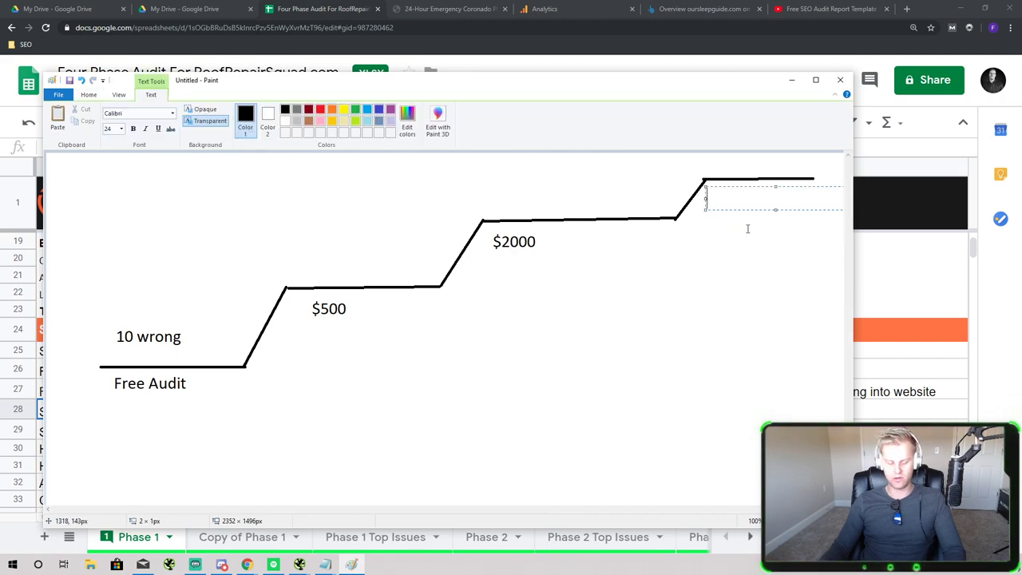
type("$15")
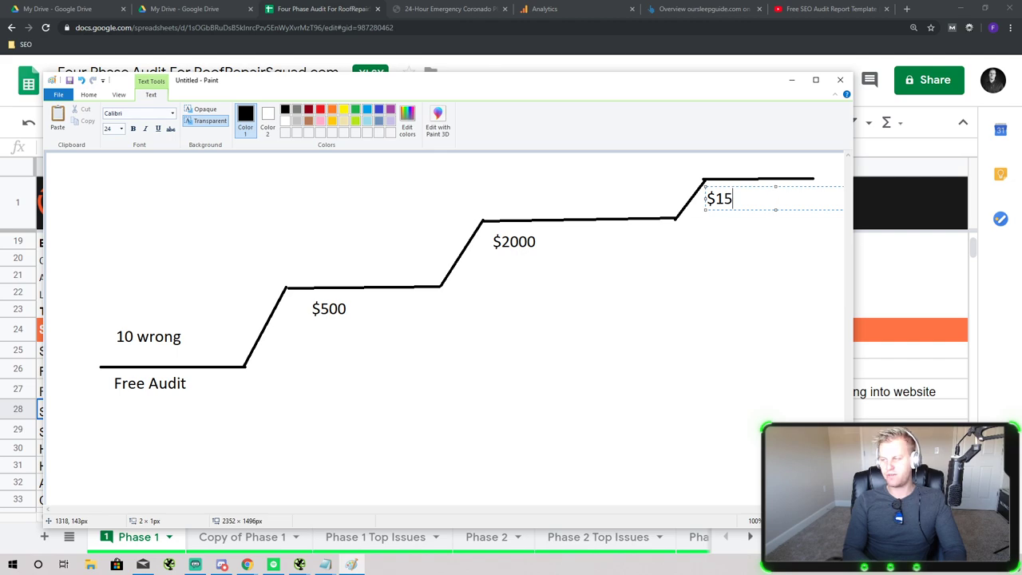
type("00")
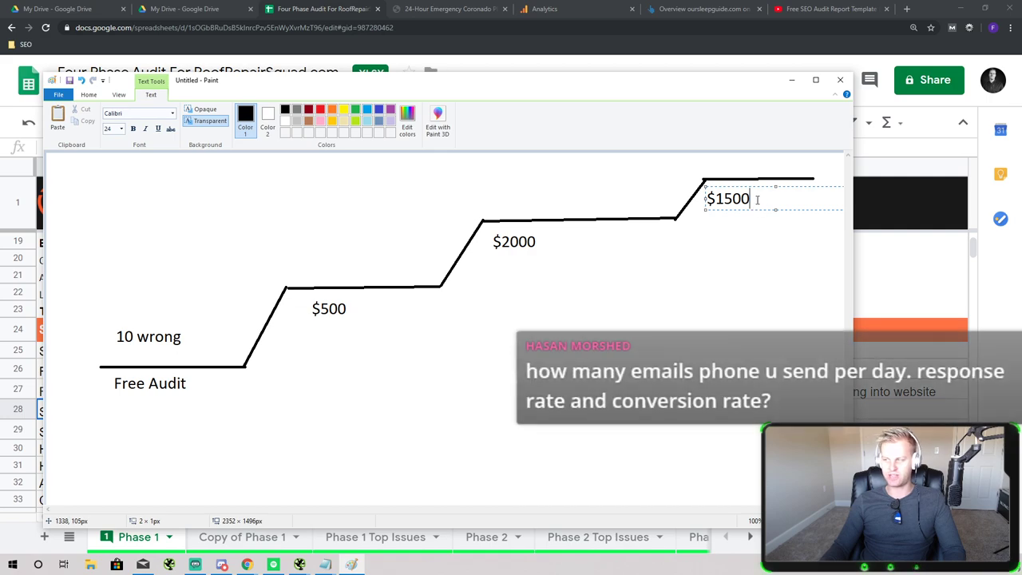
key("BackSpace")
key("BackSpace")
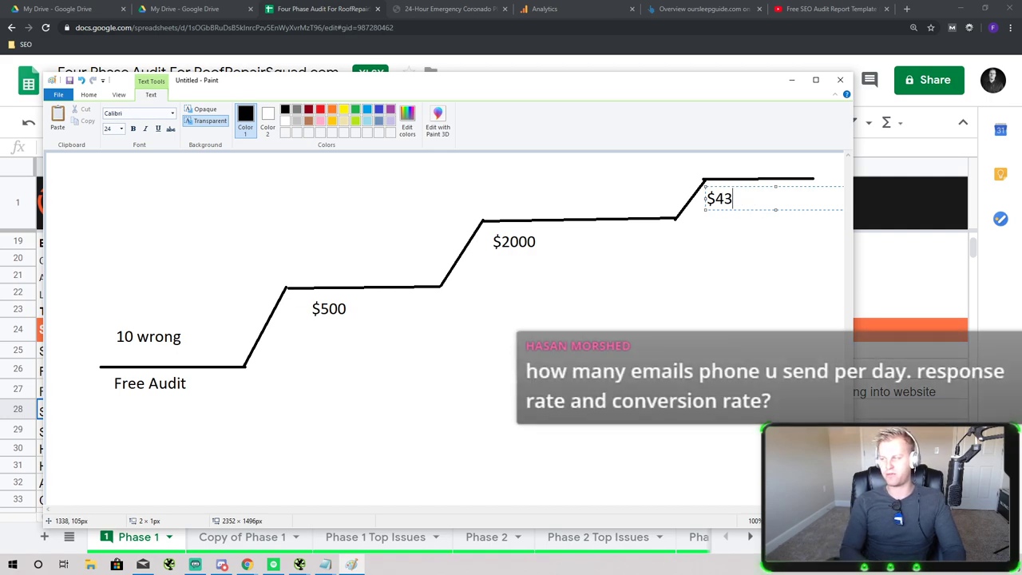
key("BackSpace")
type("500")
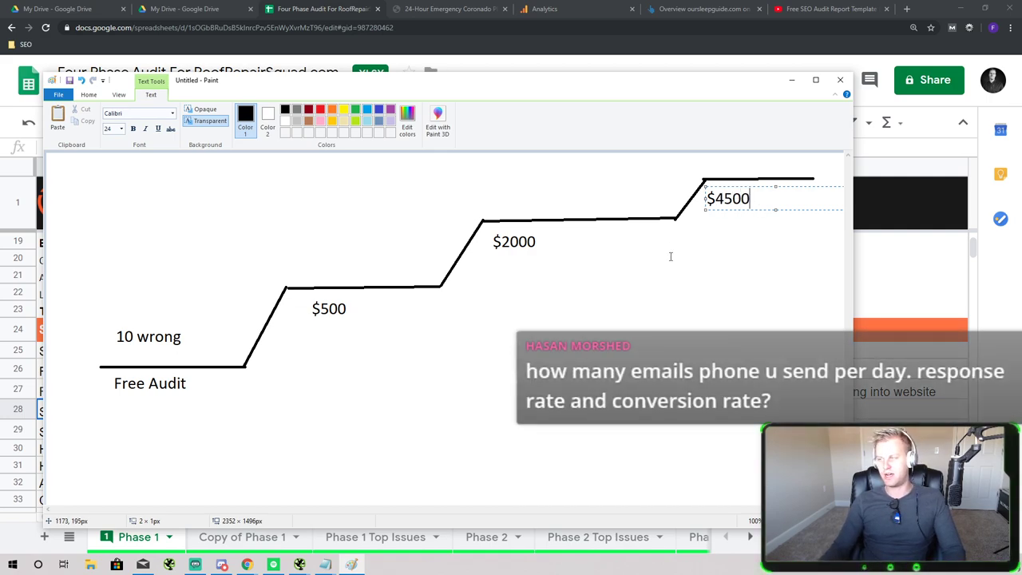
left_click(671, 257)
left_click_drag(710, 240, 790, 178)
left_click(764, 297)
left_click_drag(728, 183, 707, 177)
left_click(803, 302)
left_click(824, 360)
left_click_drag(824, 359, 703, 182)
left_click(640, 441)
left_click(675, 287)
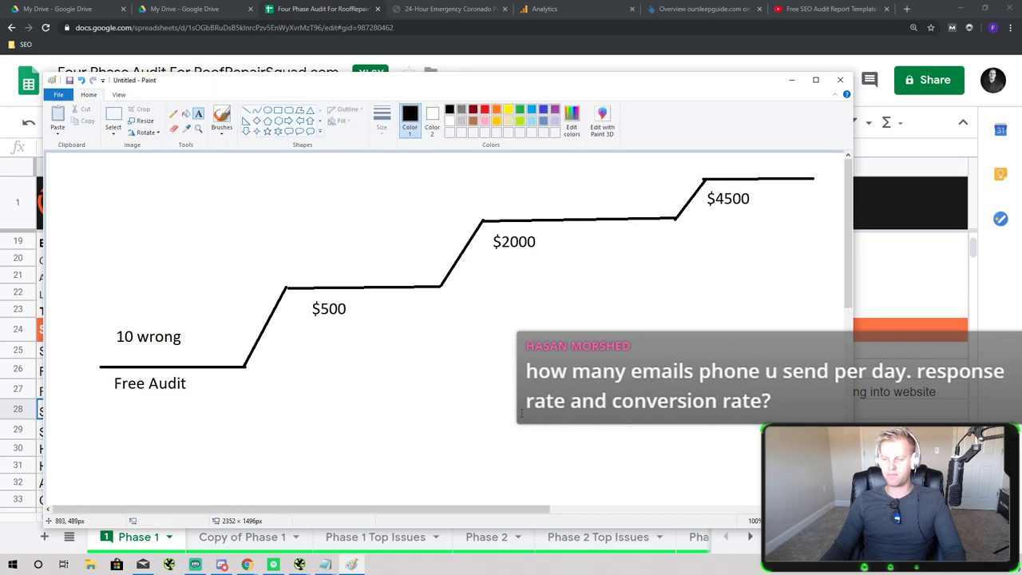
left_click(473, 368)
left_click(735, 368)
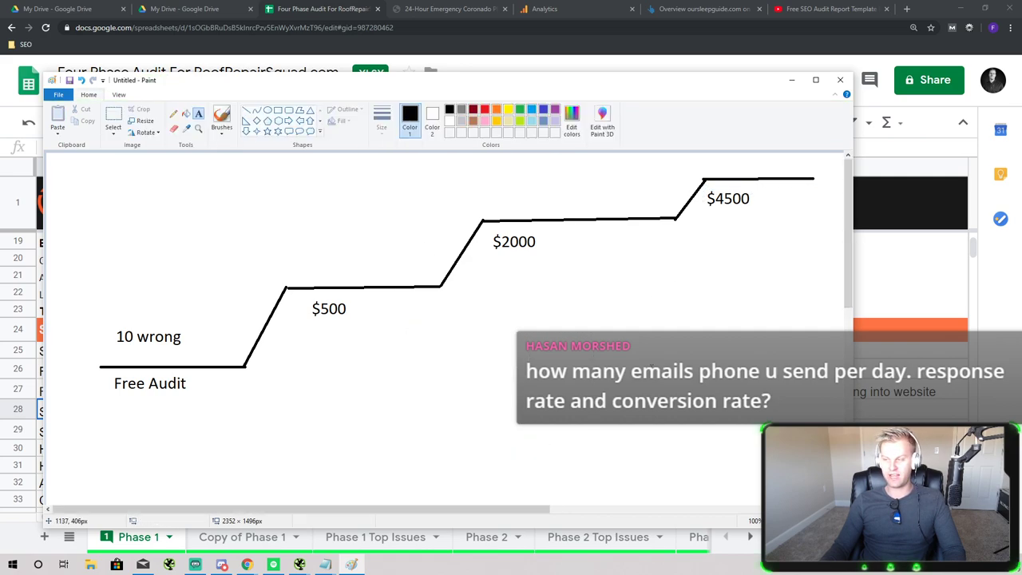
left_click(456, 323)
left_click(513, 264)
left_click_drag(497, 228, 519, 240)
left_click(511, 359)
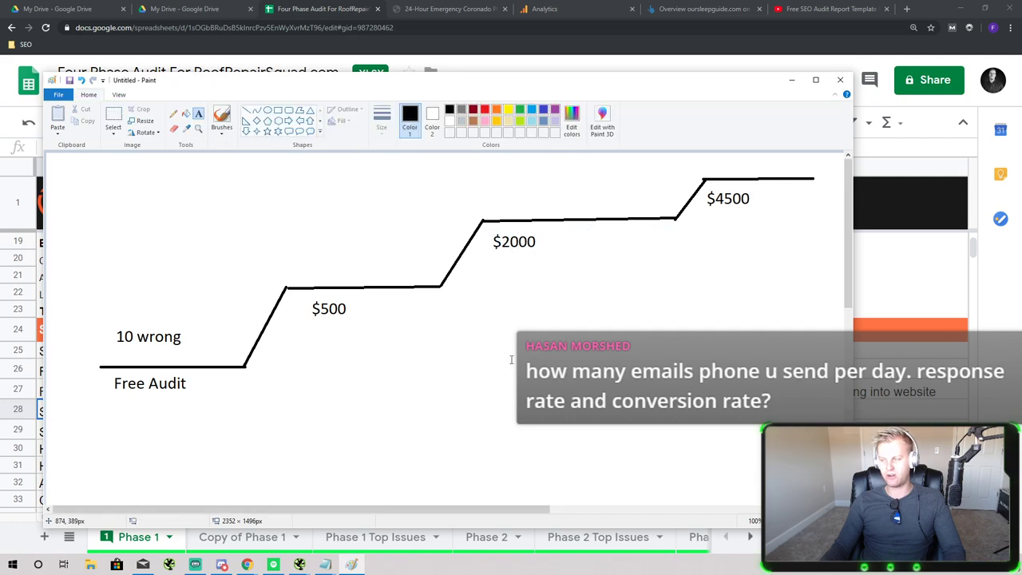
left_click_drag(293, 301, 436, 364)
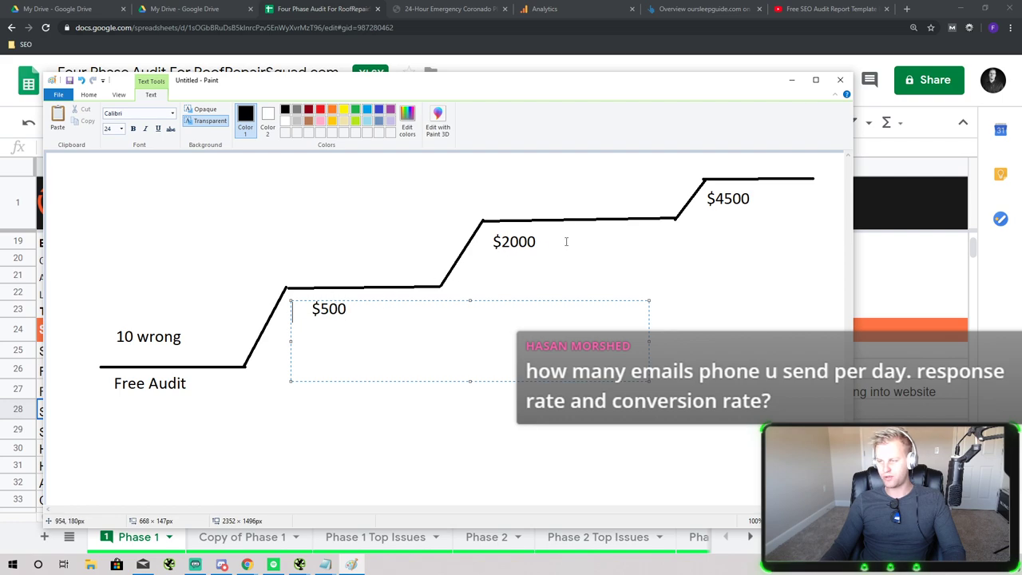
left_click(672, 424)
Try the note "1500" in a text box about 378 × 166 px below the "$2000" label, and clear the text
left_click_drag(515, 296, 720, 388)
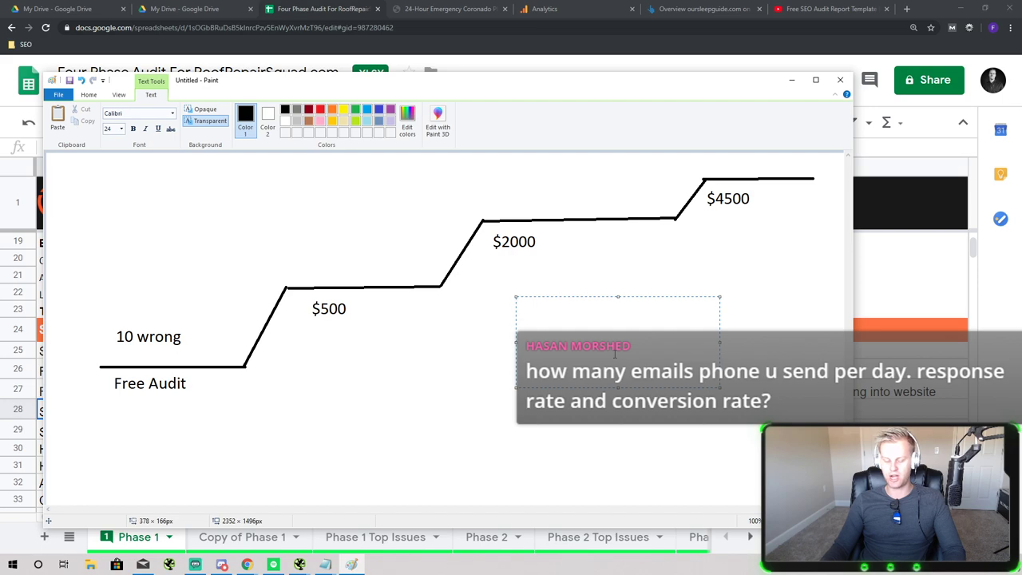
type("3")
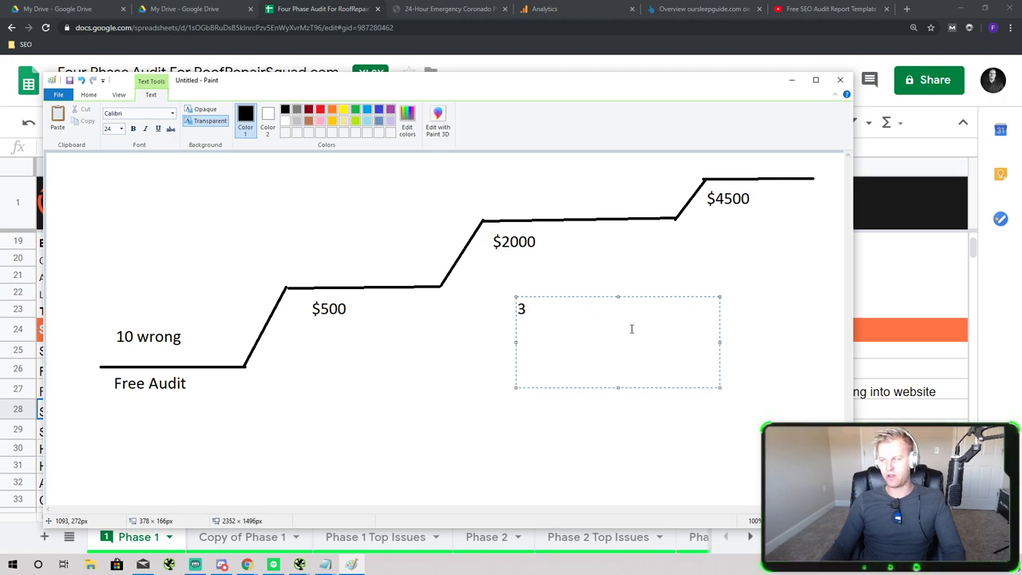
left_click_drag(515, 314, 556, 320)
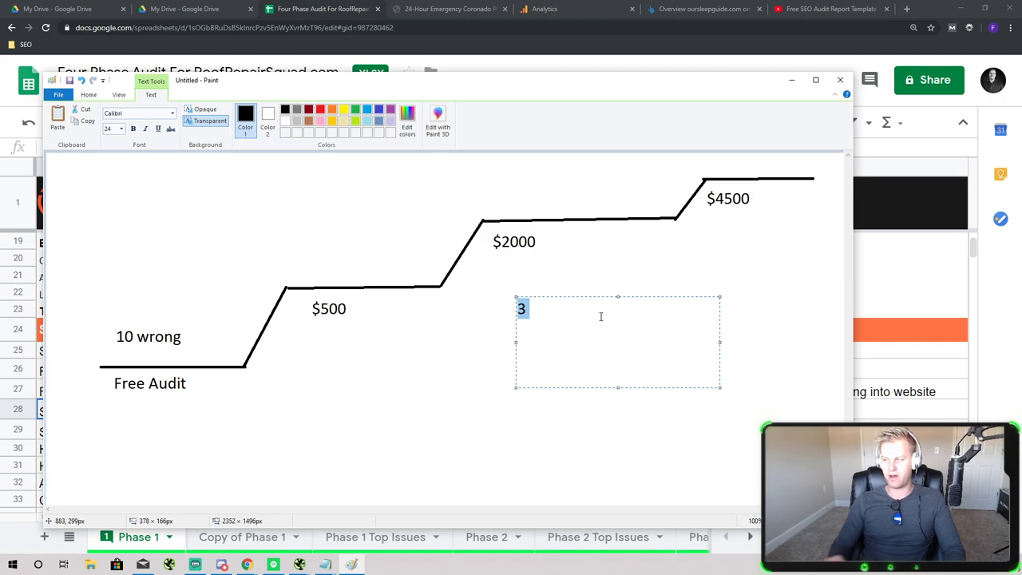
type("1500")
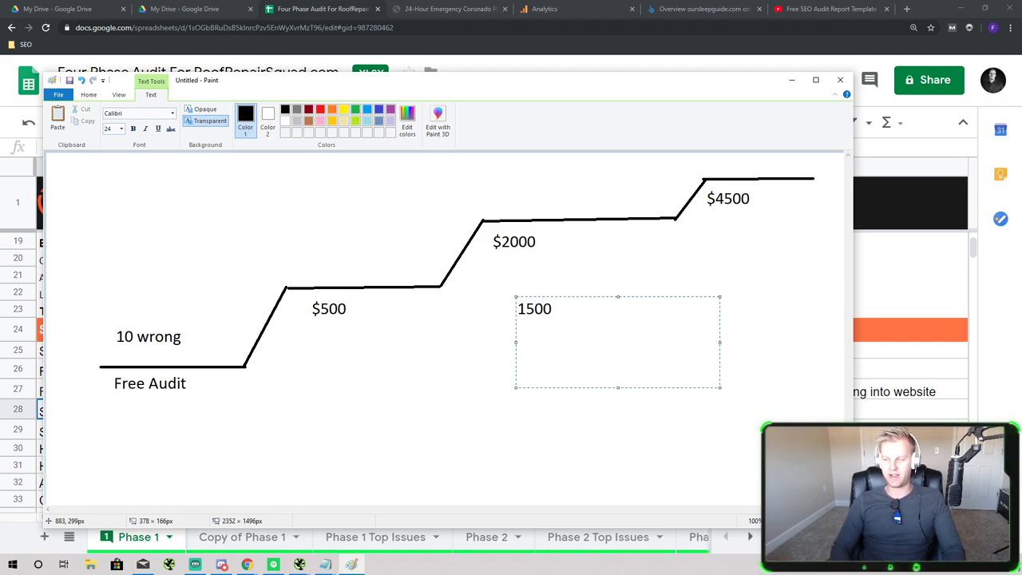
key("ctrl+a")
key("BackSpace")
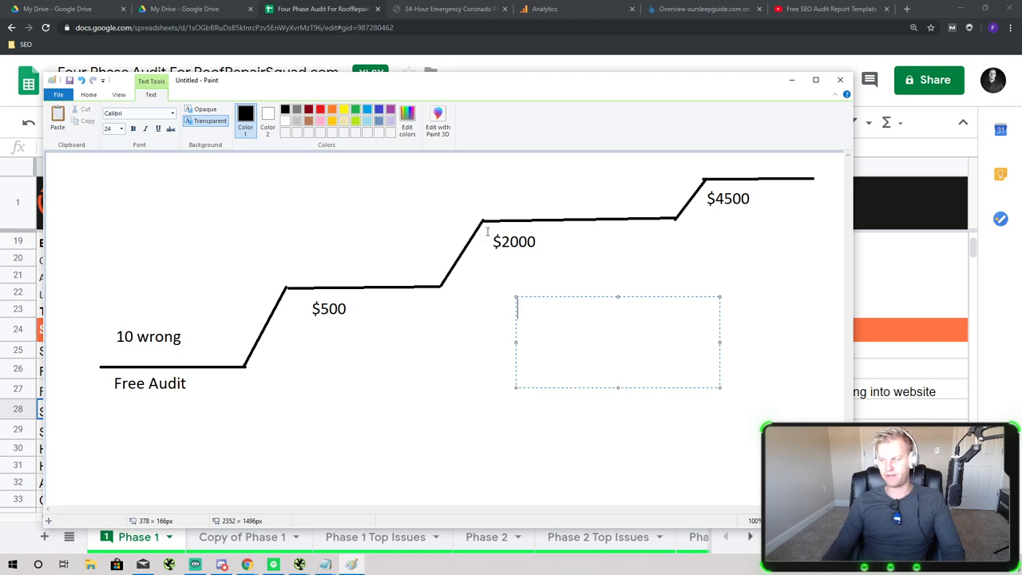
left_click_drag(485, 231, 616, 274)
left_click(588, 326)
left_click_drag(591, 335, 776, 358)
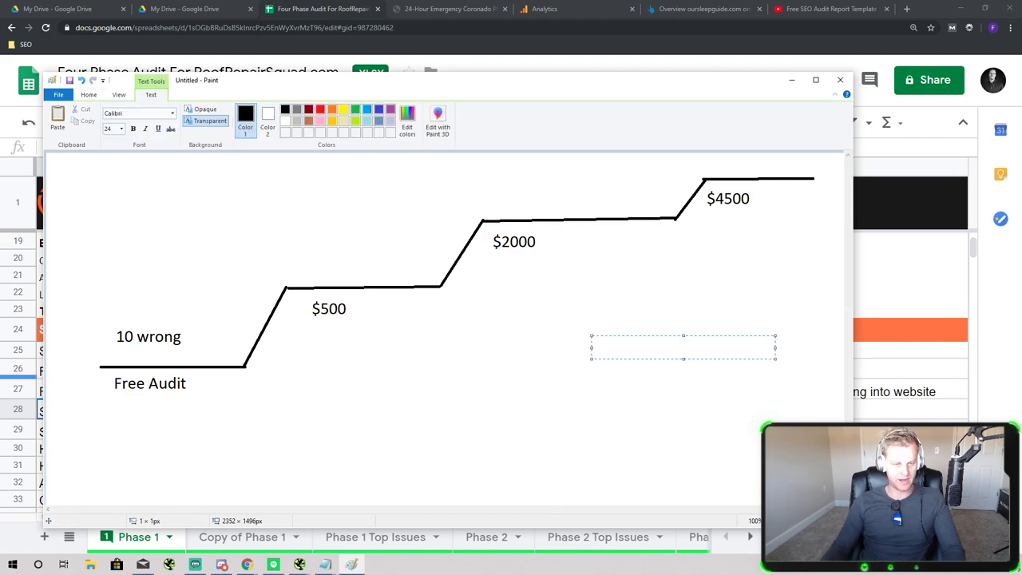
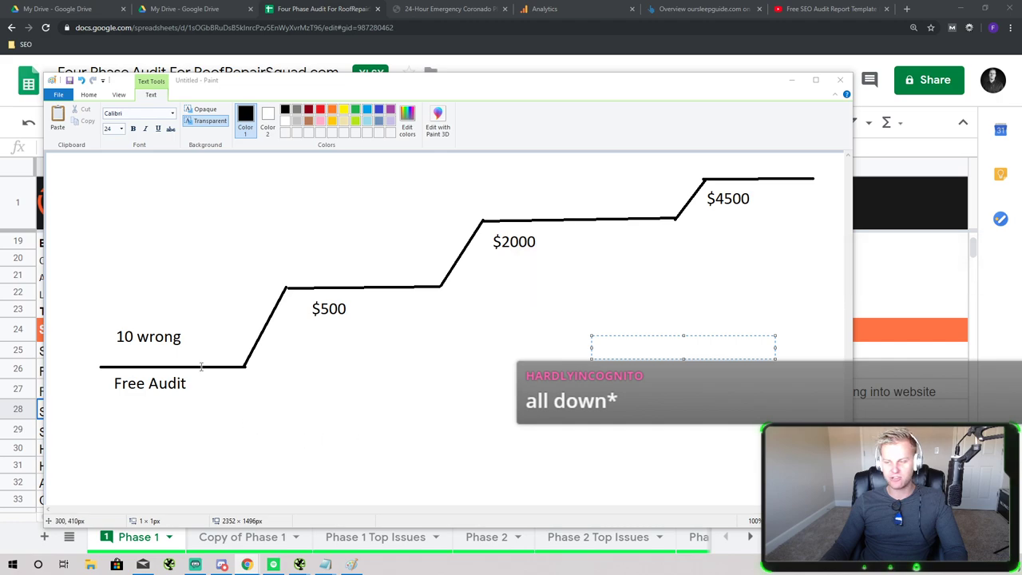
left_click_drag(69, 267, 247, 445)
left_click(314, 433)
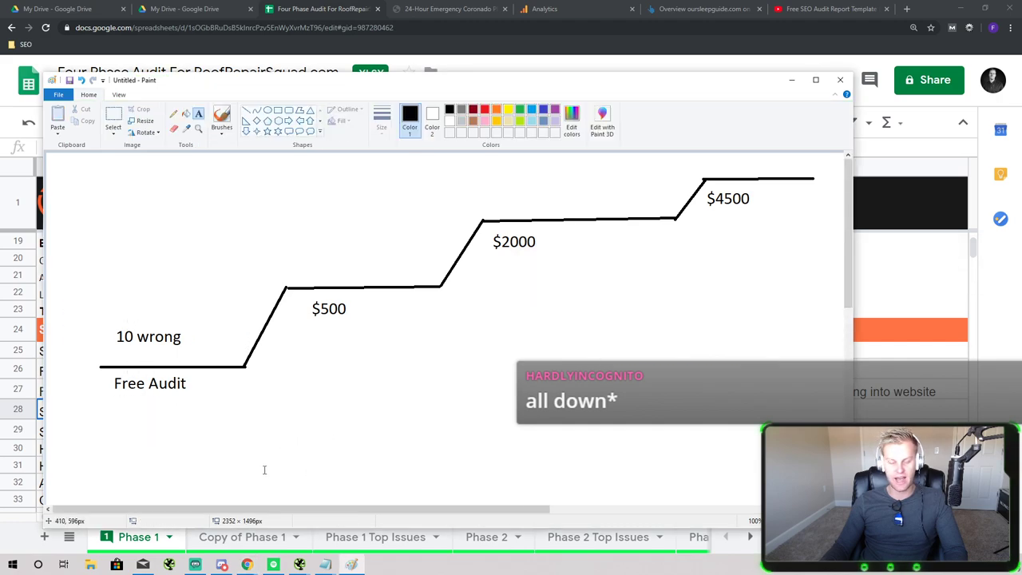
mouse_move(295, 469)
left_mouse_down()
mouse_move(162, 384)
mouse_move(44, 278)
left_mouse_up()
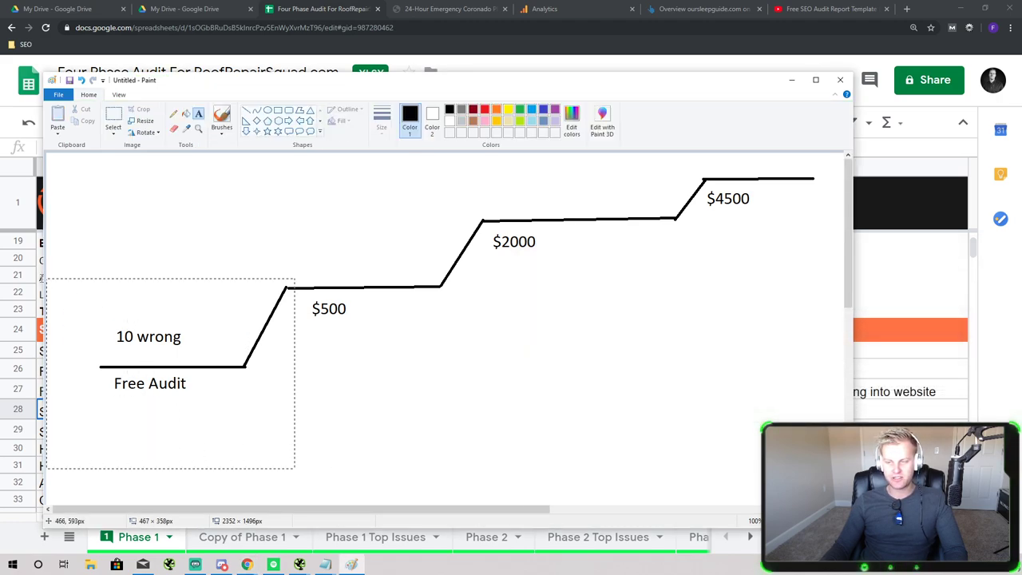
left_click(379, 379)
left_click_drag(246, 463, 78, 278)
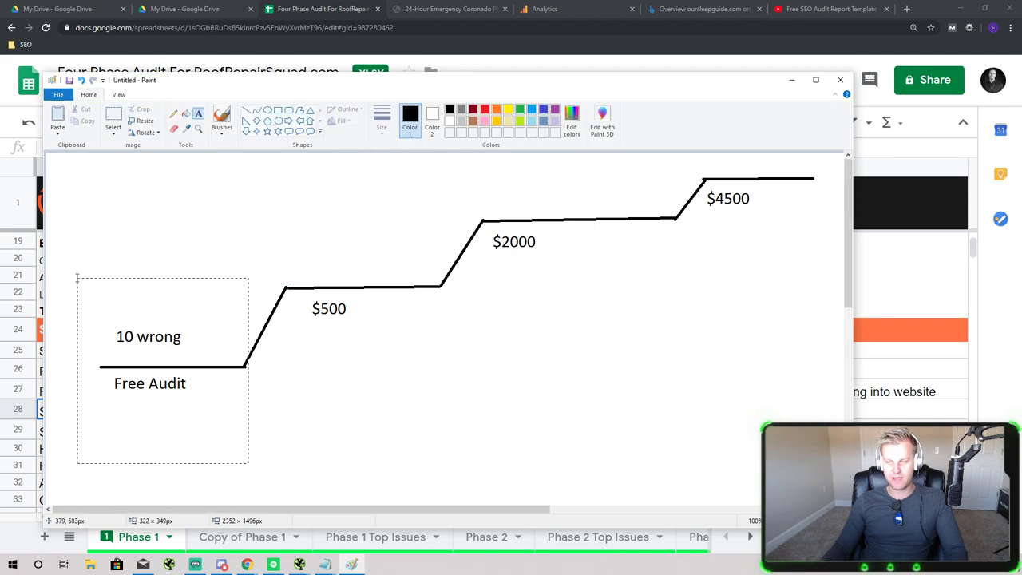
left_click(488, 449)
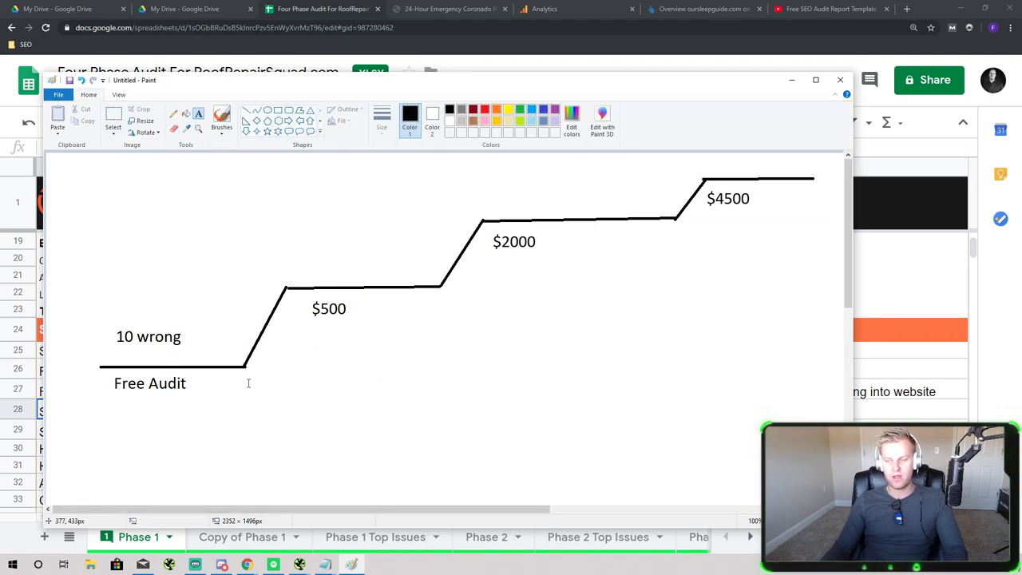
left_click_drag(247, 434, 64, 296)
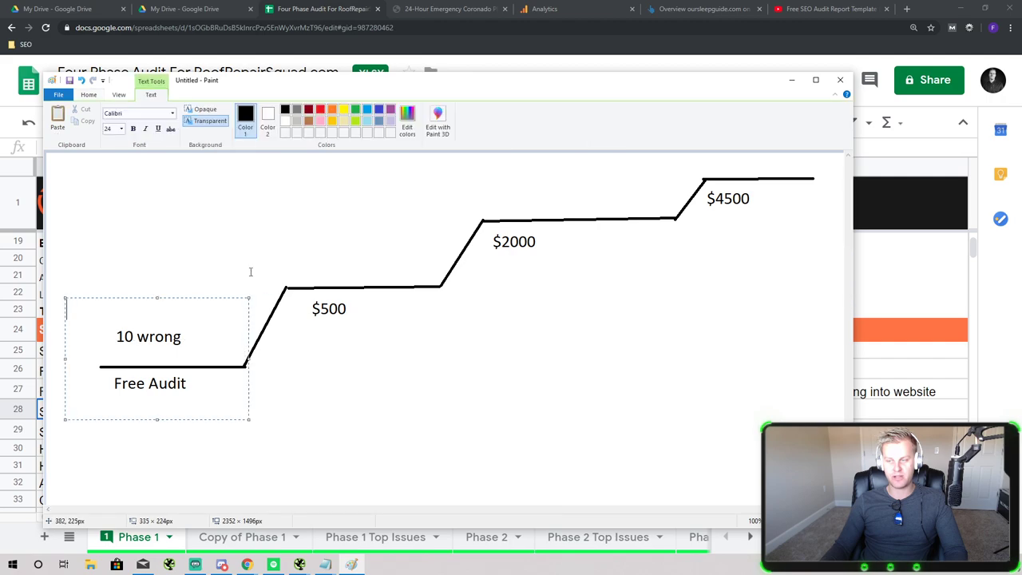
left_click(269, 383)
left_click_drag(285, 417, 103, 293)
left_click(260, 467)
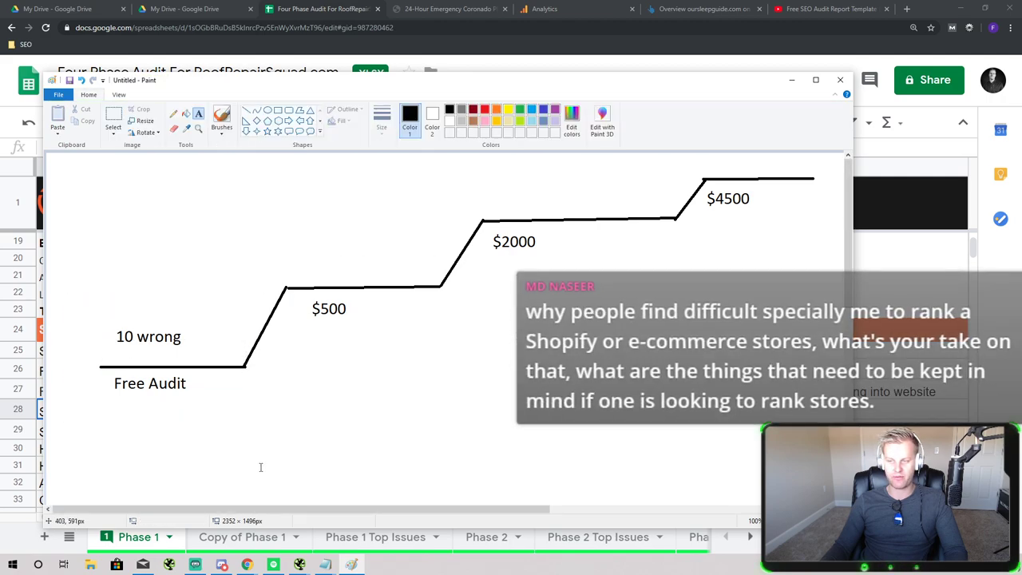
left_click_drag(265, 468, 83, 294)
left_click(132, 254)
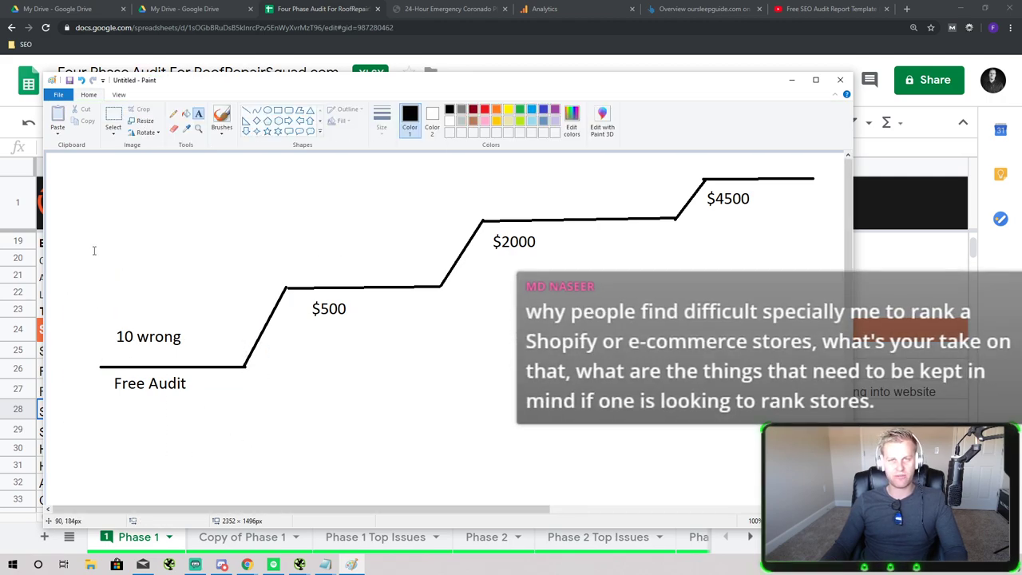
left_click_drag(303, 447, 103, 292)
left_click(115, 268)
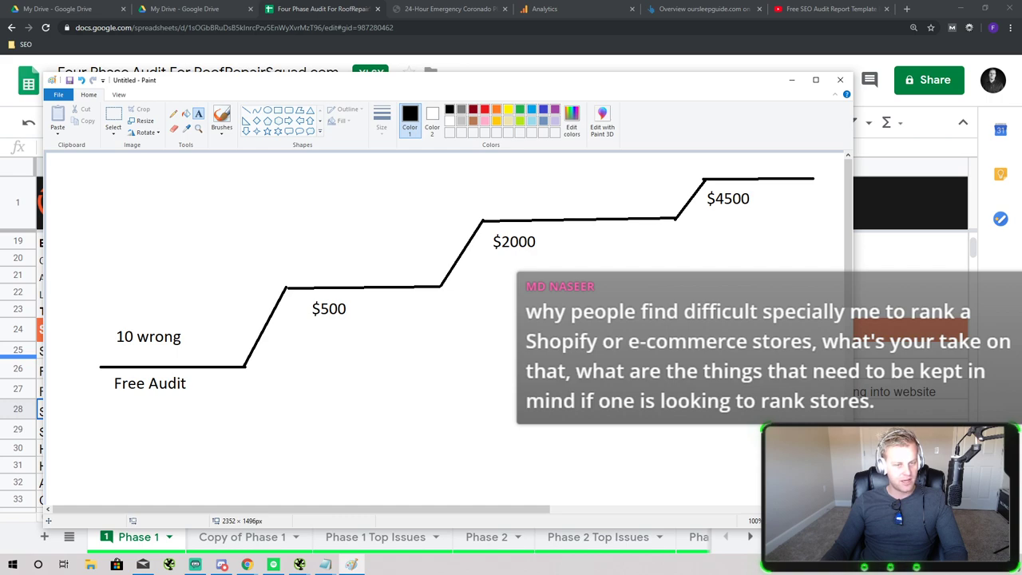
left_click_drag(11, 356, 11, 461)
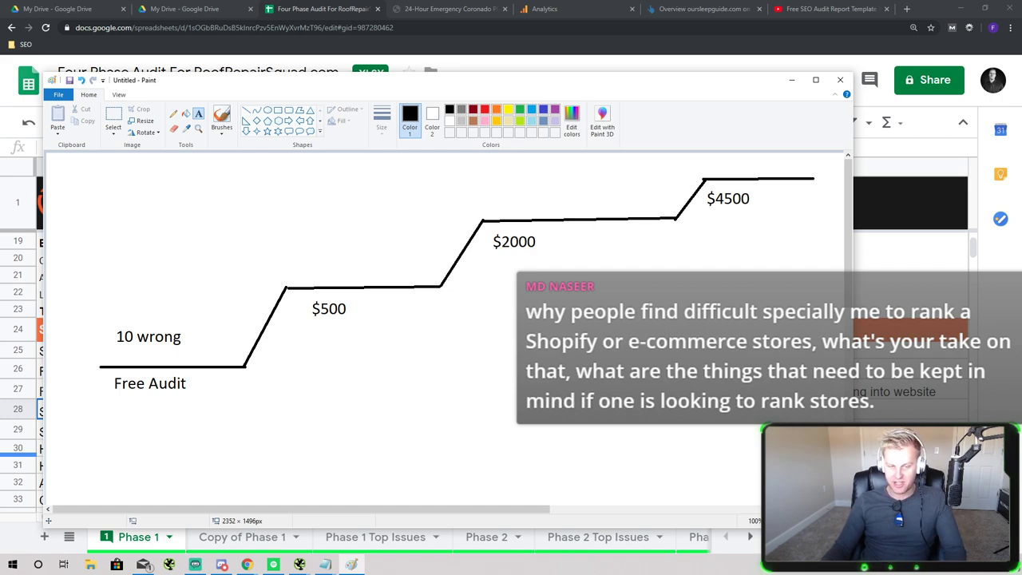
Close the Paint drawing, switch to Ahrefs and open the organic keywords report for siphonking.com
left_click(845, 90)
left_click(471, 309)
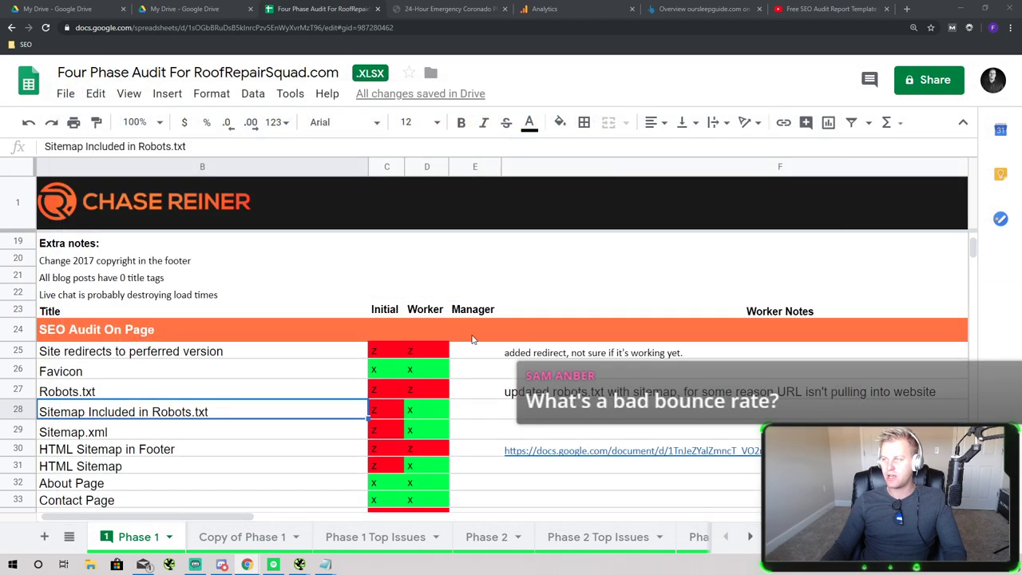
left_click(698, 9)
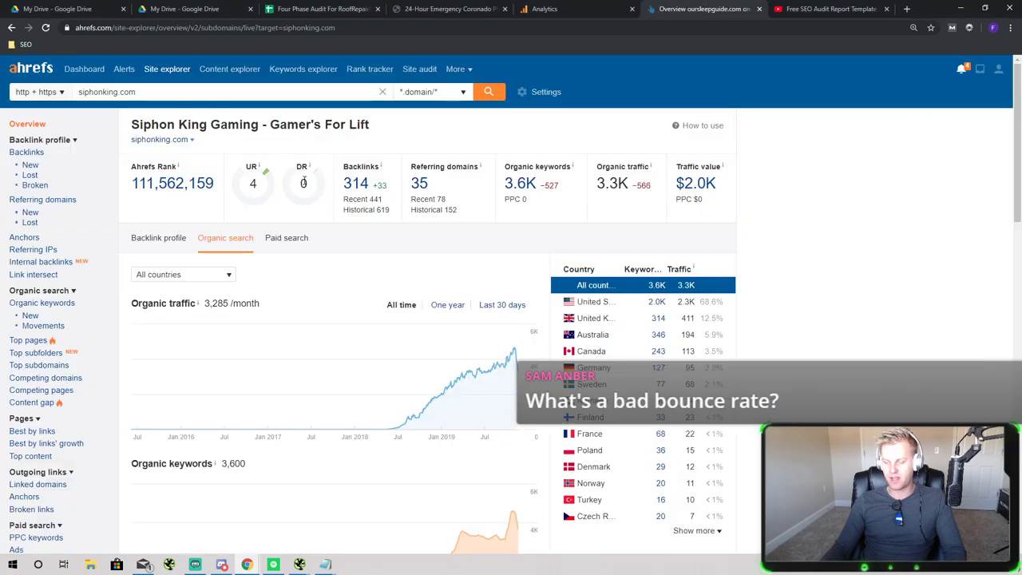
left_click_drag(307, 184, 297, 165)
left_click(520, 183)
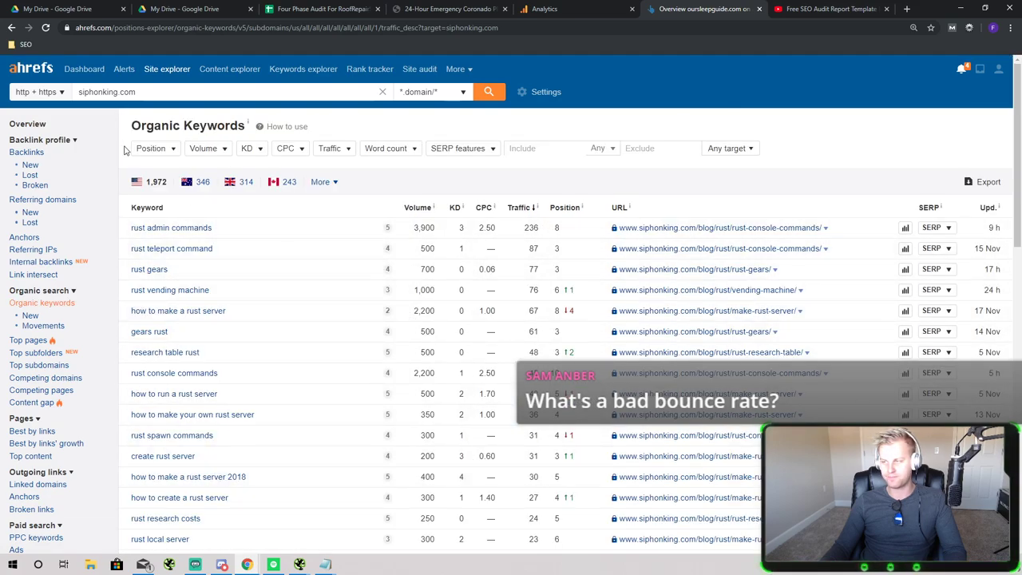
Look up the organic keywords of chasereiner.com in the same report
triple_click(125, 93)
type("chaserei")
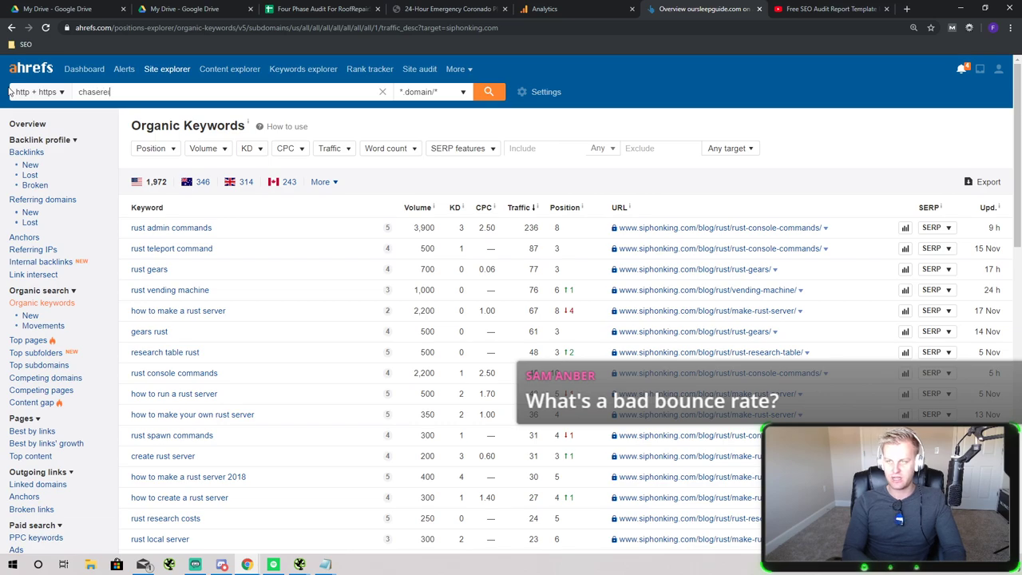
type("ner.com")
key("Return")
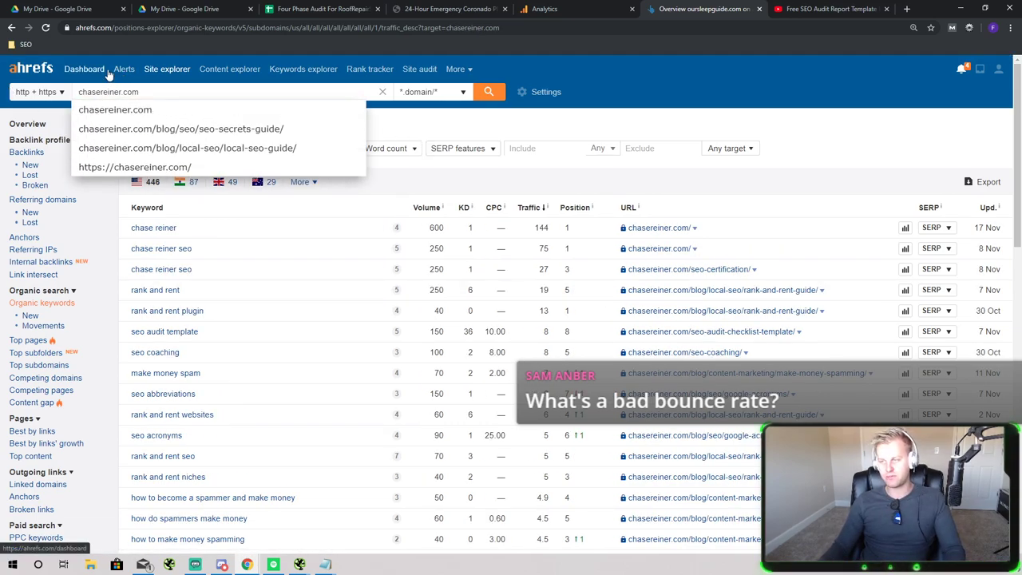
Go to the Ahrefs dashboard and look up chasereiner.com from there to open its site overview
left_click(169, 69)
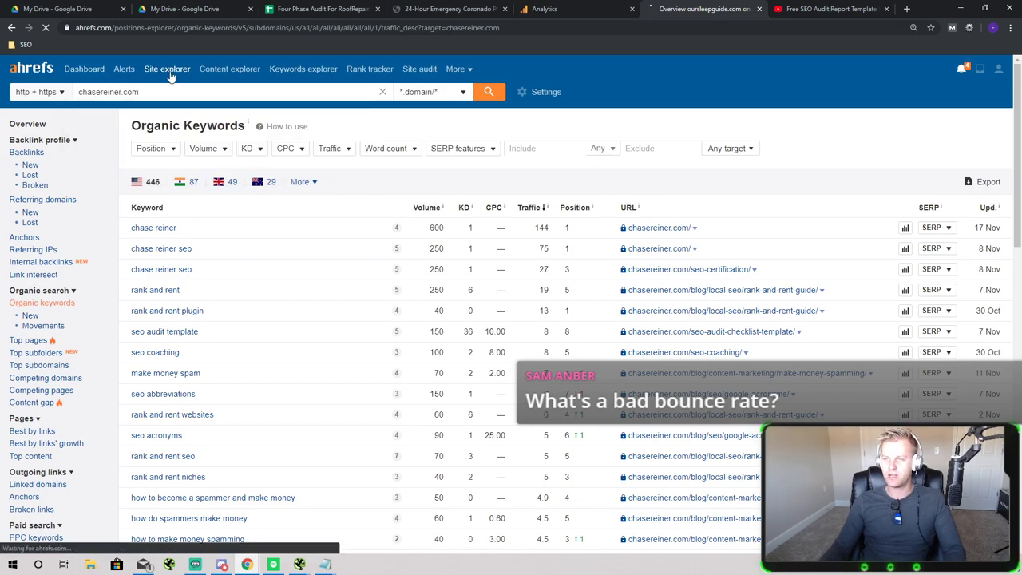
left_click(84, 69)
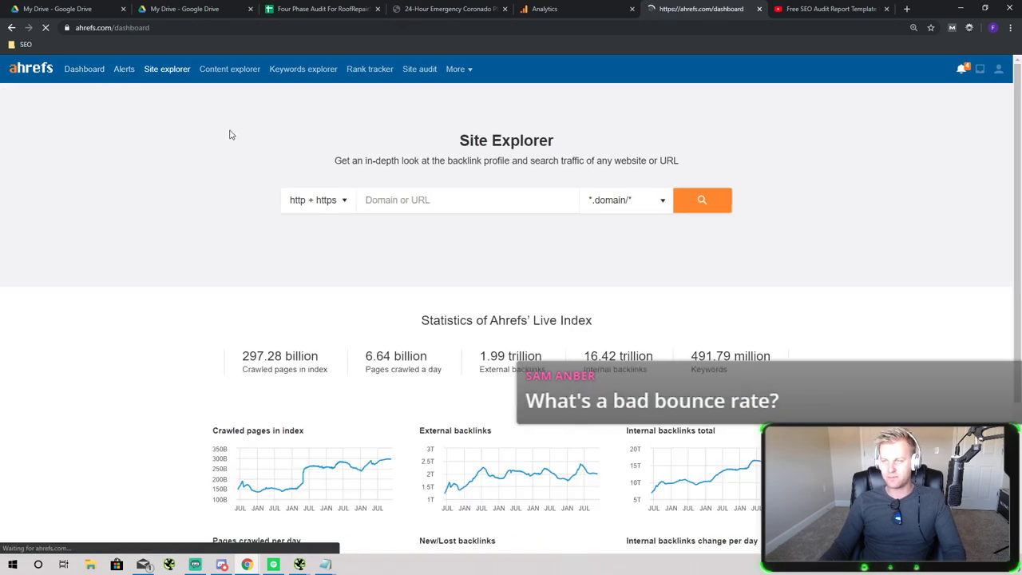
type("chasereiner.com")
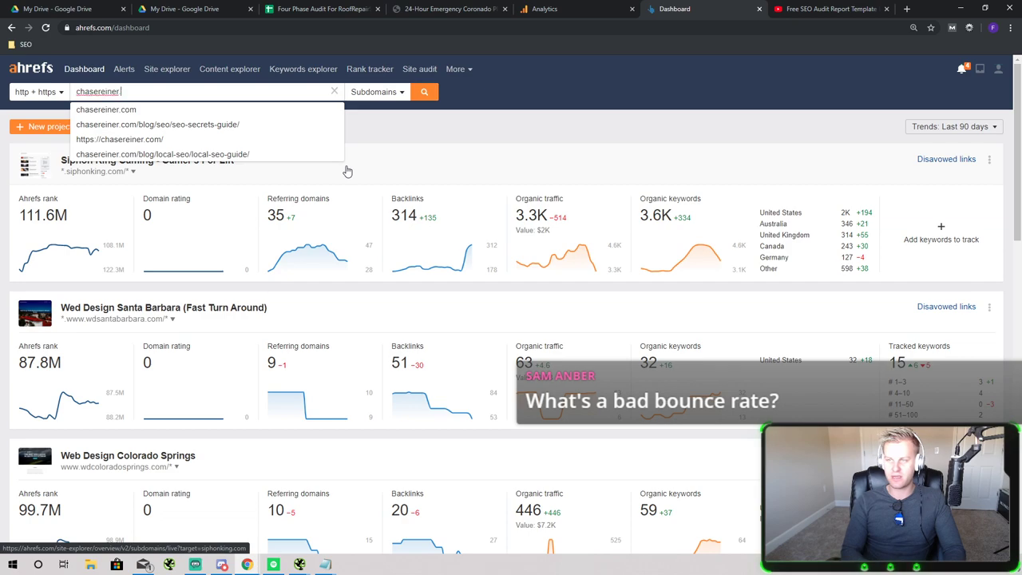
key("Return")
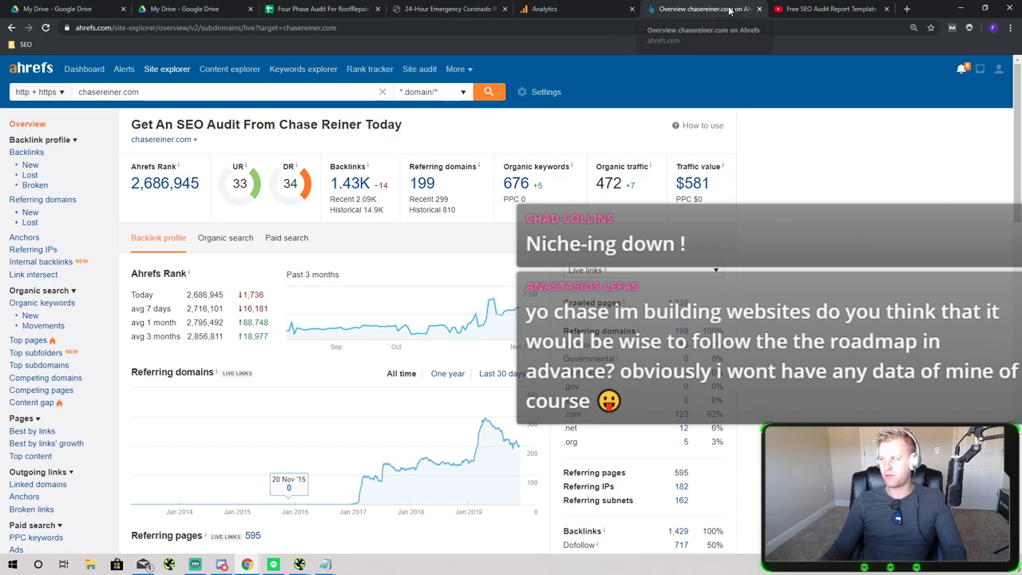
Switch to YouTube, search for "seo" and look through the ranking videos down to the related searches
left_click(807, 11)
left_click(332, 72)
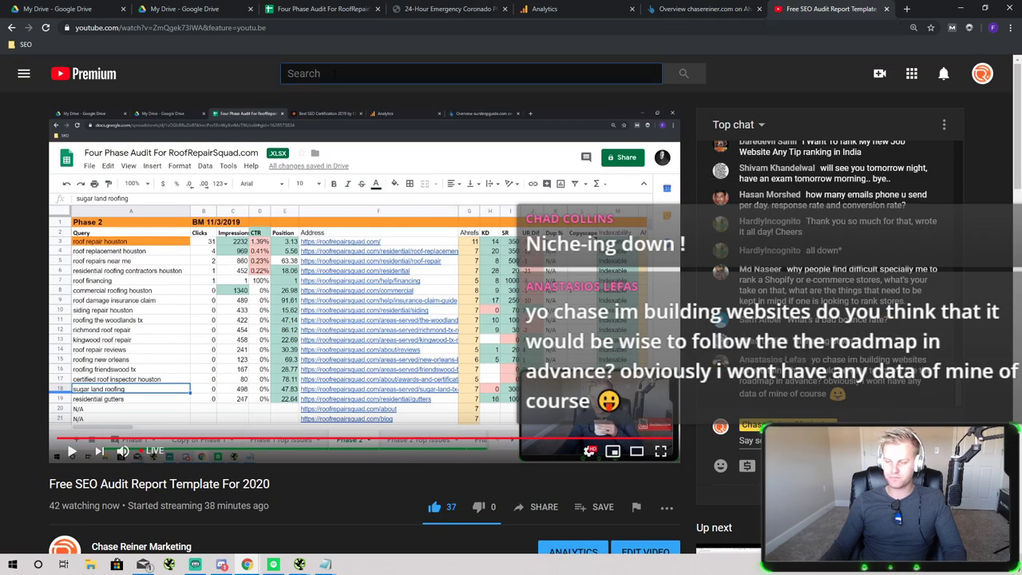
type("seo")
key("Return")
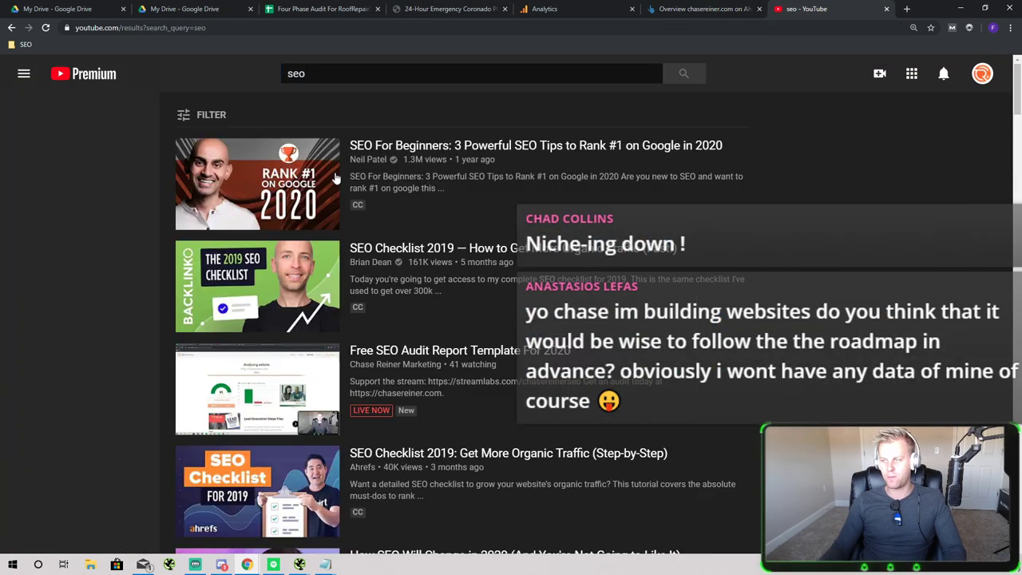
scroll(374, 287, "down", 7)
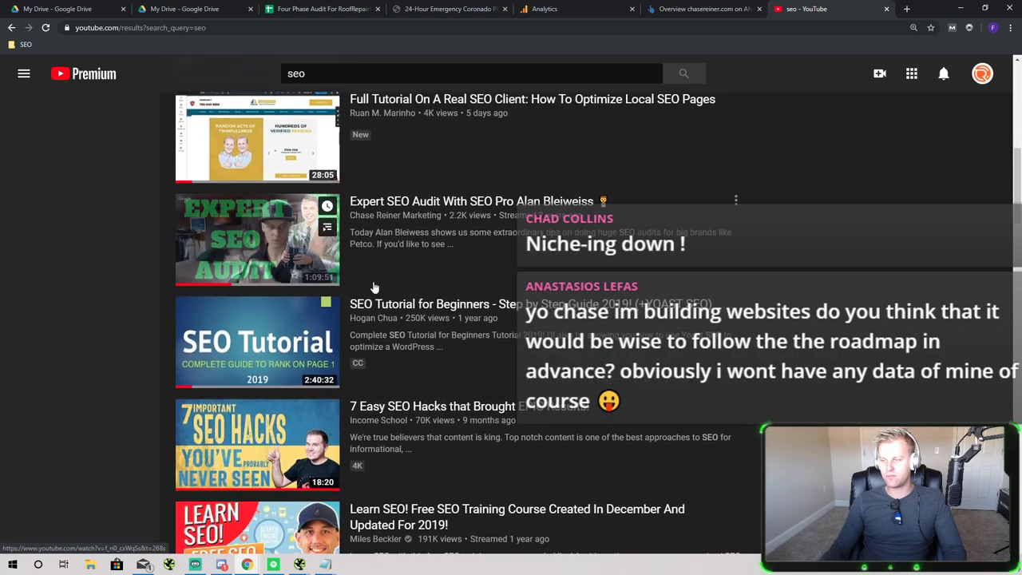
scroll(374, 287, "down", 3)
scroll(404, 290, "up", 5)
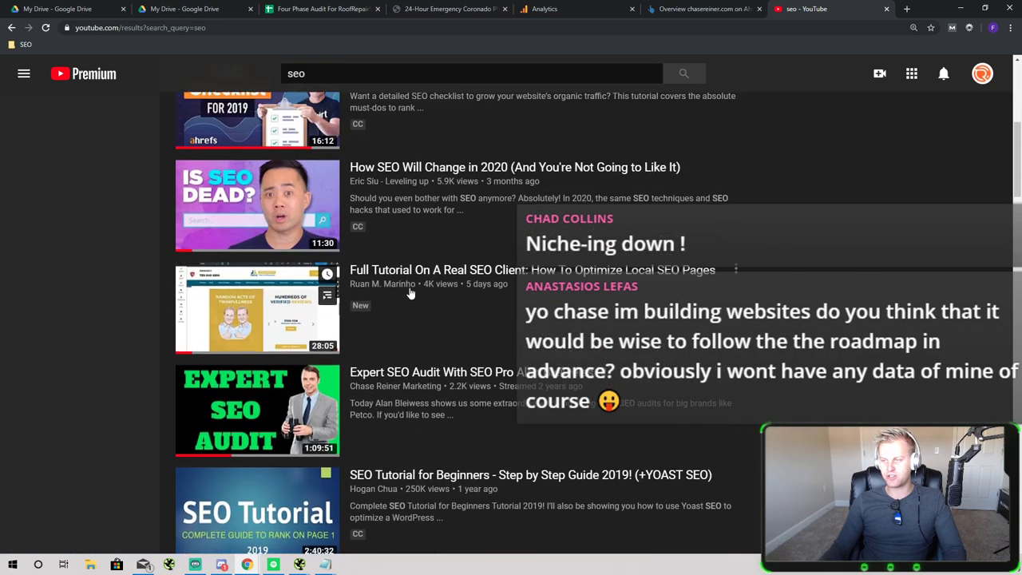
scroll(409, 293, "up", 5)
scroll(389, 291, "down", 20)
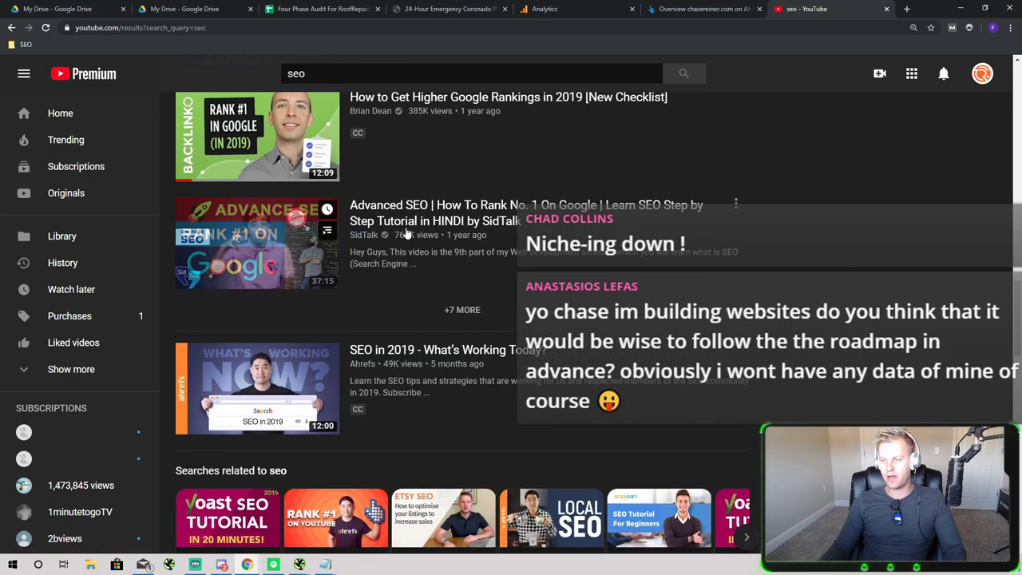
View the advanced SEO tutorial in Hindi and the Shopify SEO tutorial from the results, returning to the list after each
left_click(400, 293)
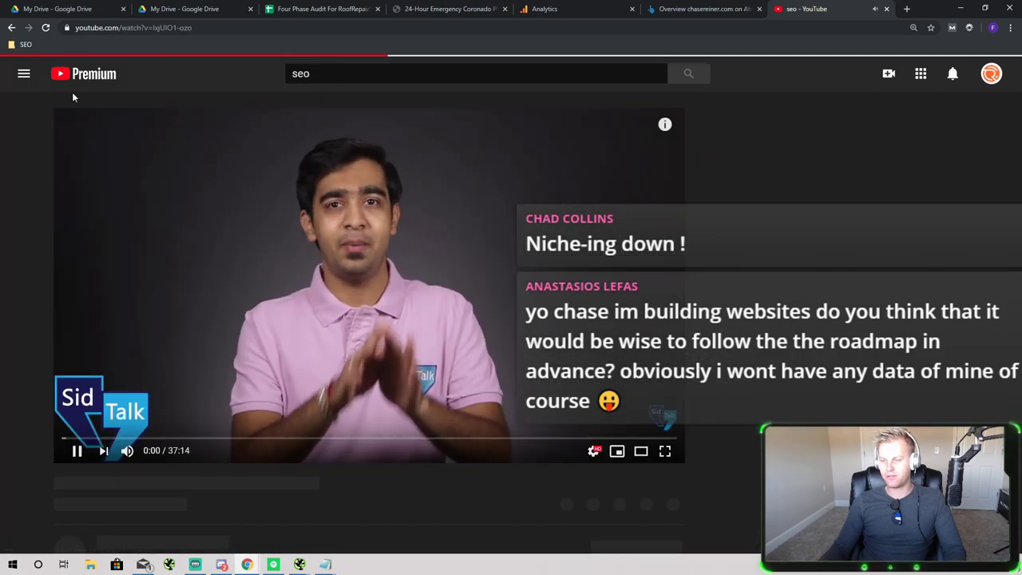
left_click(11, 27)
scroll(318, 334, "down", 4)
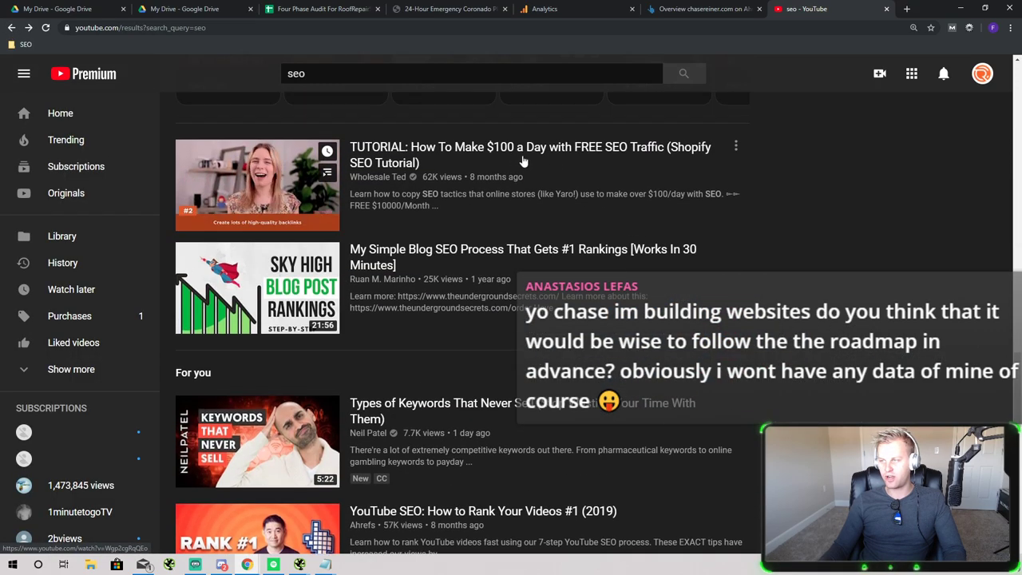
left_click(524, 161)
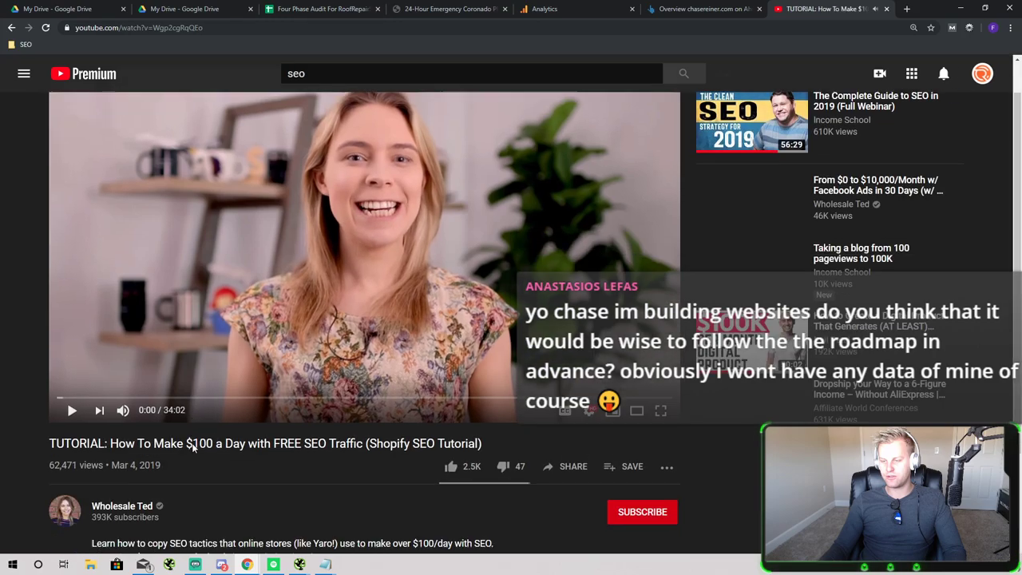
scroll(128, 393, "down", 2)
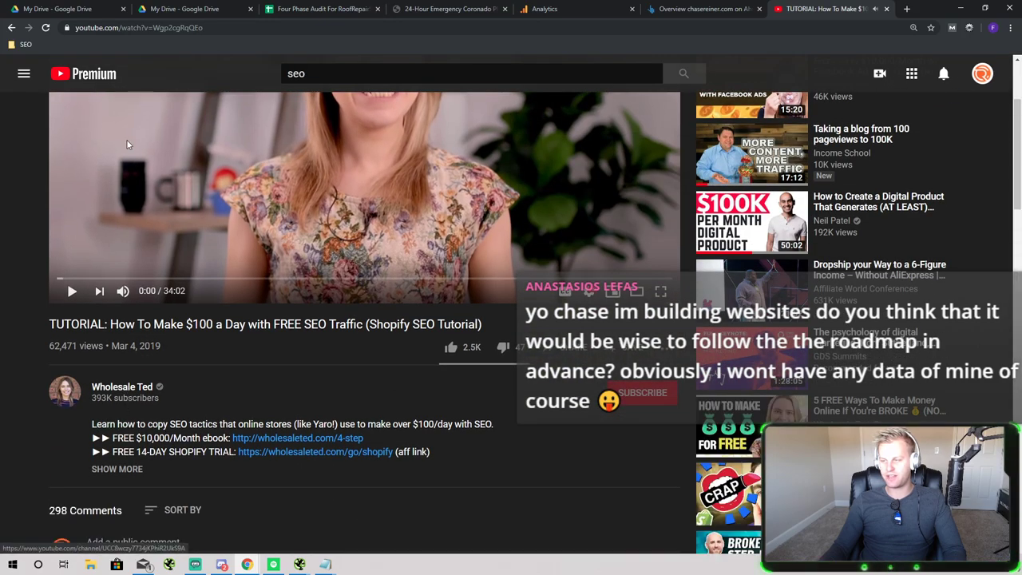
key("alt+Left")
Examine the titles and thumbnails of the further "seo" results to compare the topics and audiences the videos target
scroll(327, 404, "down", 15)
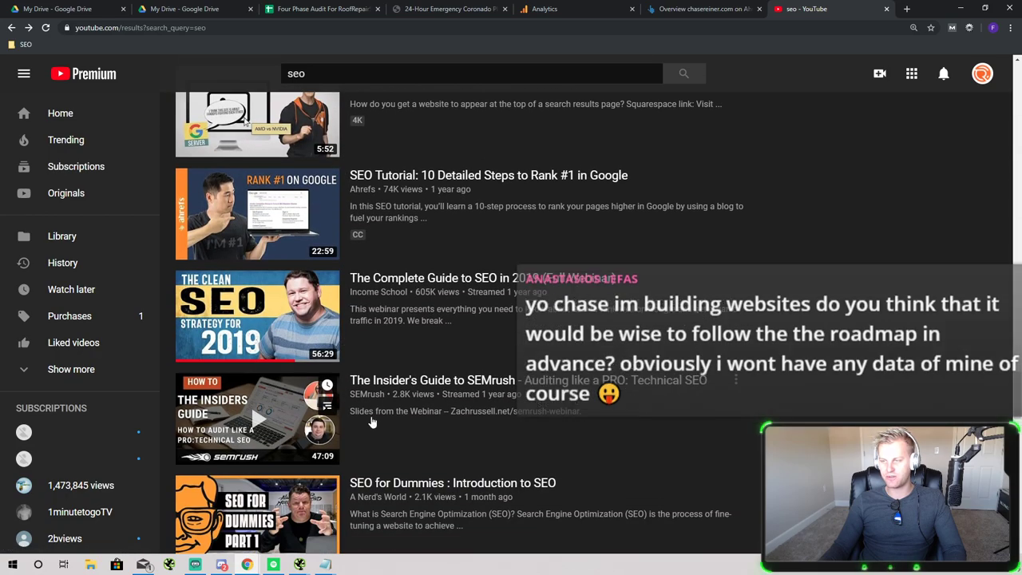
scroll(368, 431, "down", 1)
scroll(397, 437, "down", 3)
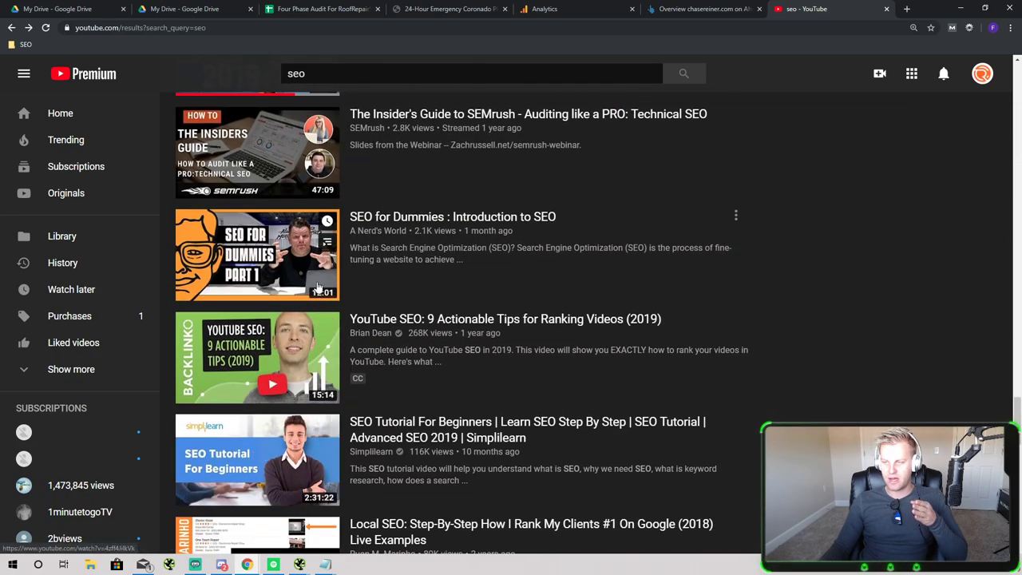
mouse_move(318, 287)
scroll(317, 288, "down", 5)
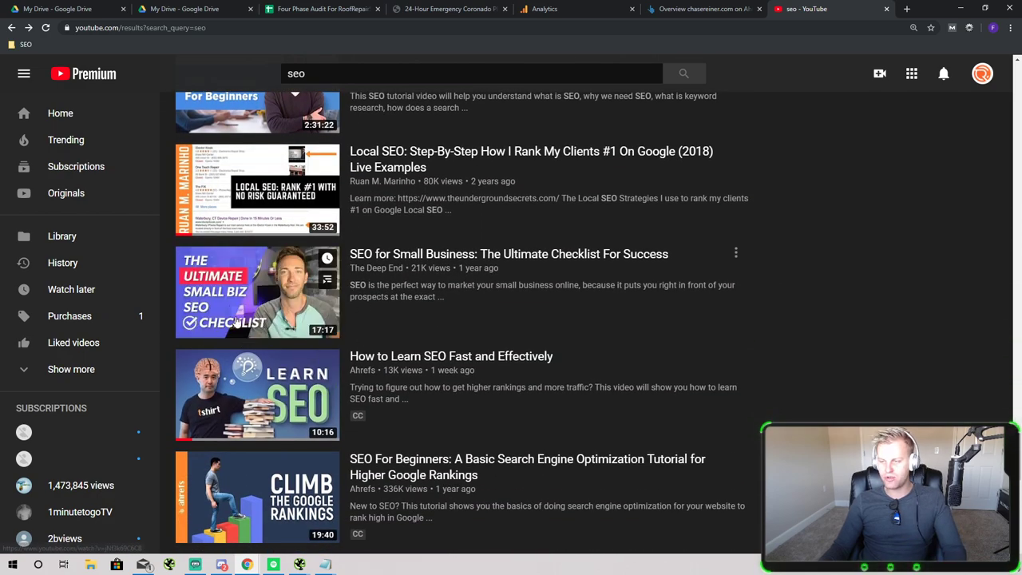
mouse_move(238, 316)
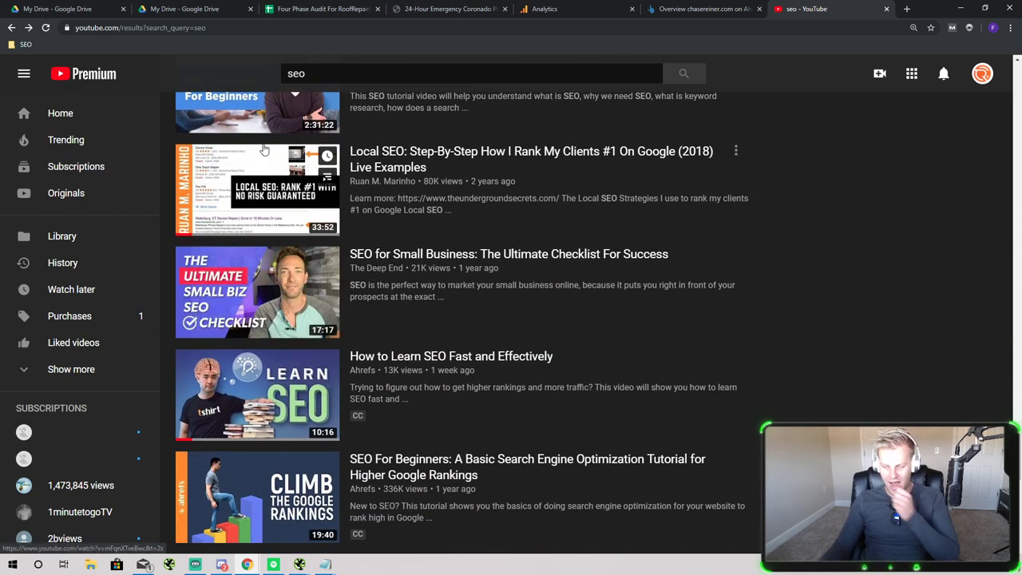
scroll(238, 316, "down", 3)
scroll(305, 289, "down", 2)
scroll(305, 289, "up", 3)
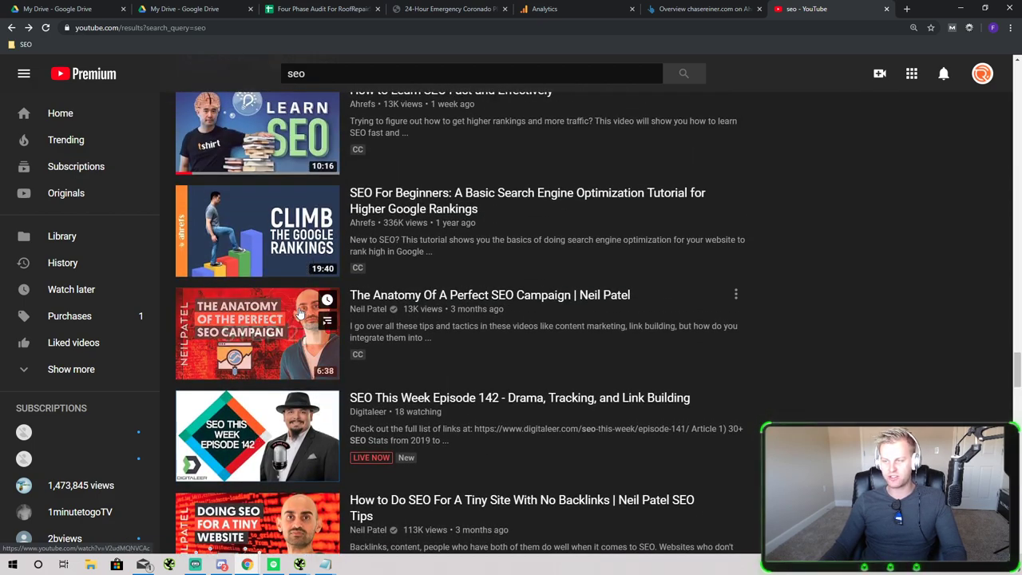
mouse_move(269, 397)
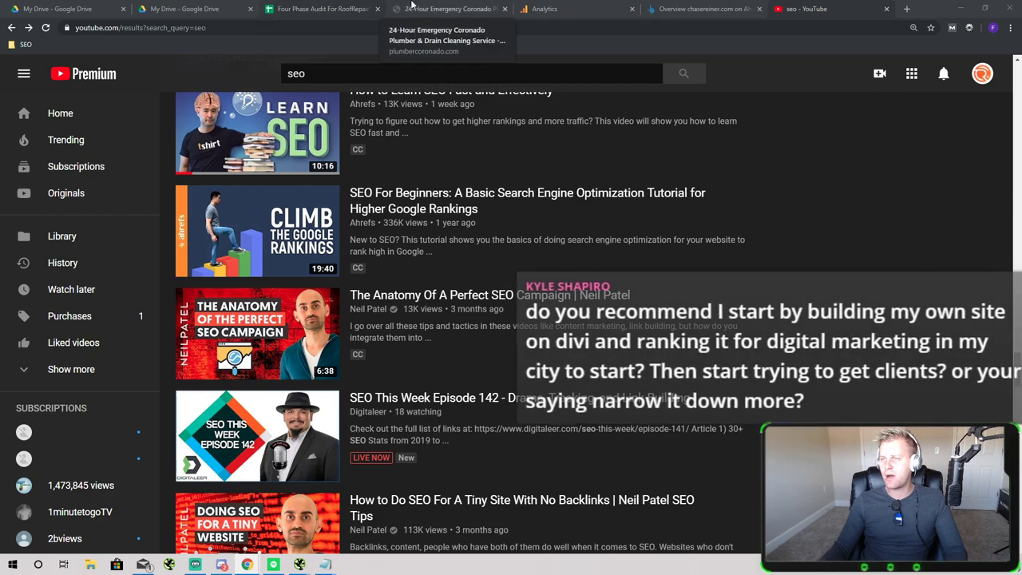
Open the Content Audit Checklist spreadsheet from Google Drive and reduce the page zoom to show more of its columns
left_click(319, 8)
left_click(58, 9)
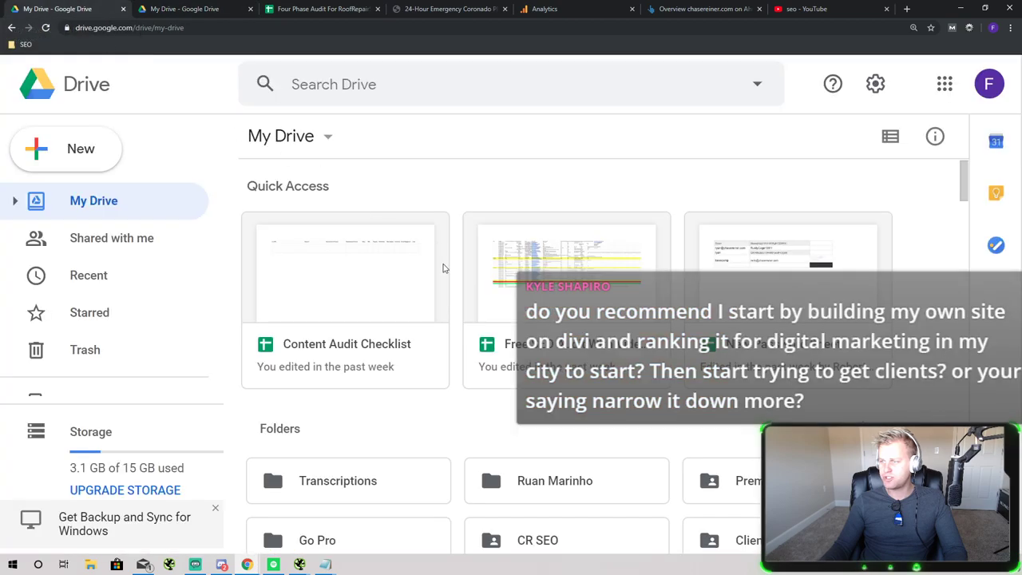
double_click(390, 297)
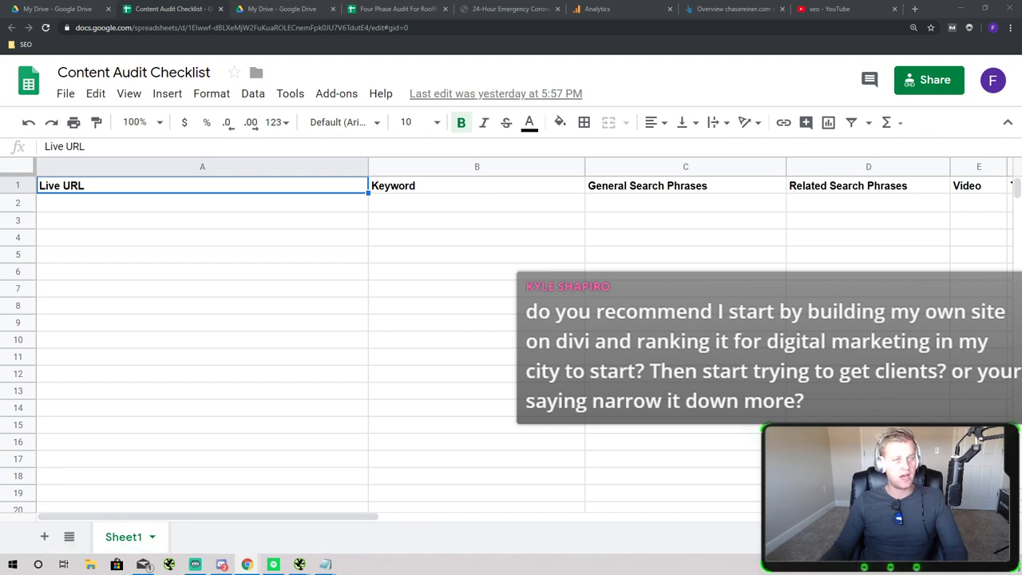
left_click(359, 221)
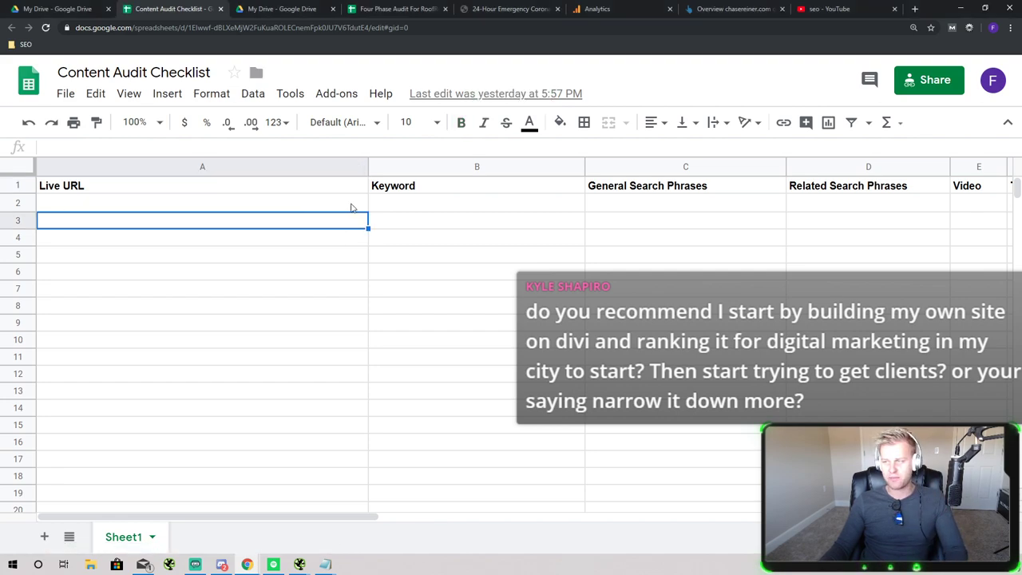
key("ctrl+minus")
key("ctrl+minus")
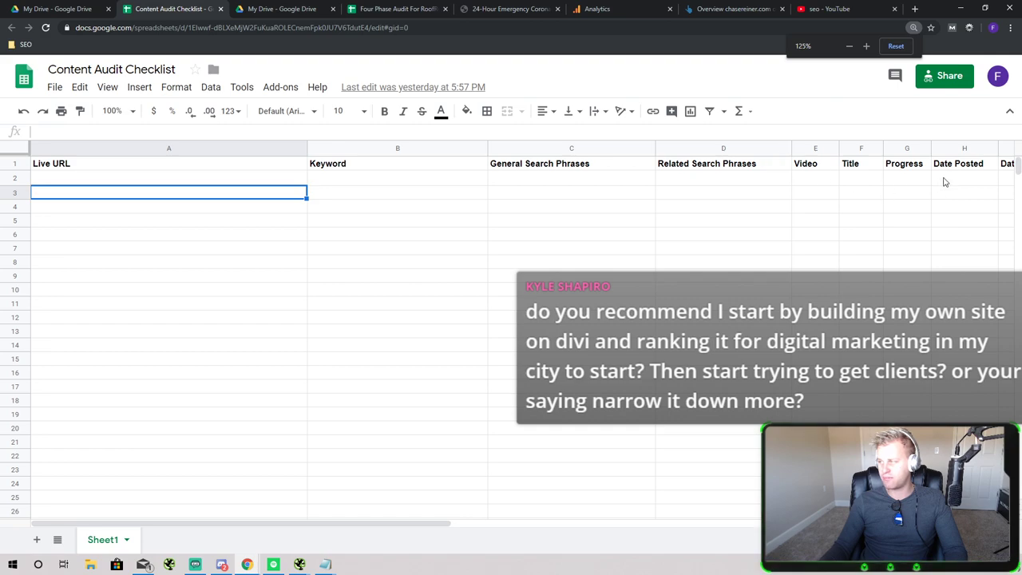
left_click(187, 178)
left_click(191, 192)
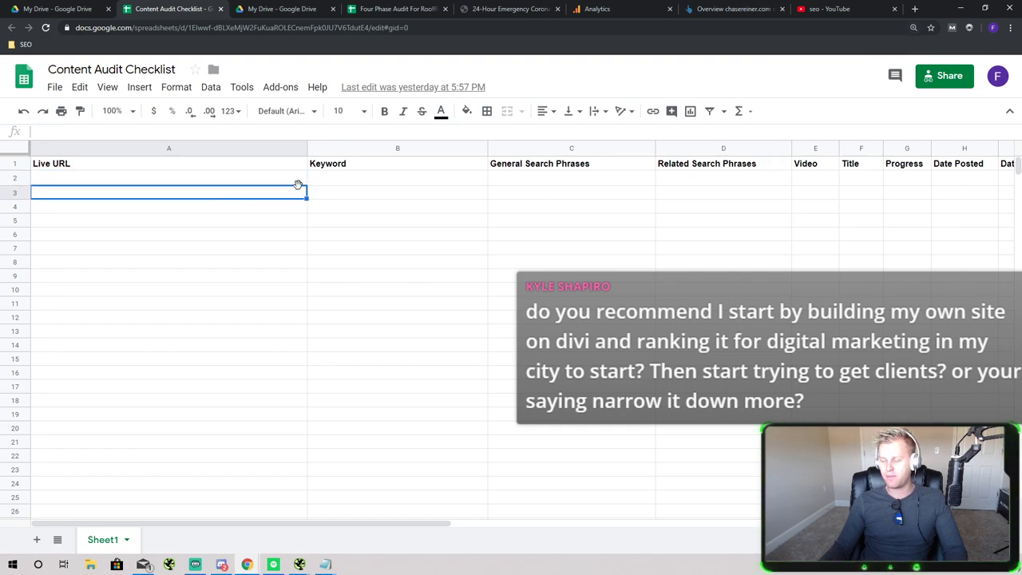
left_click(347, 180)
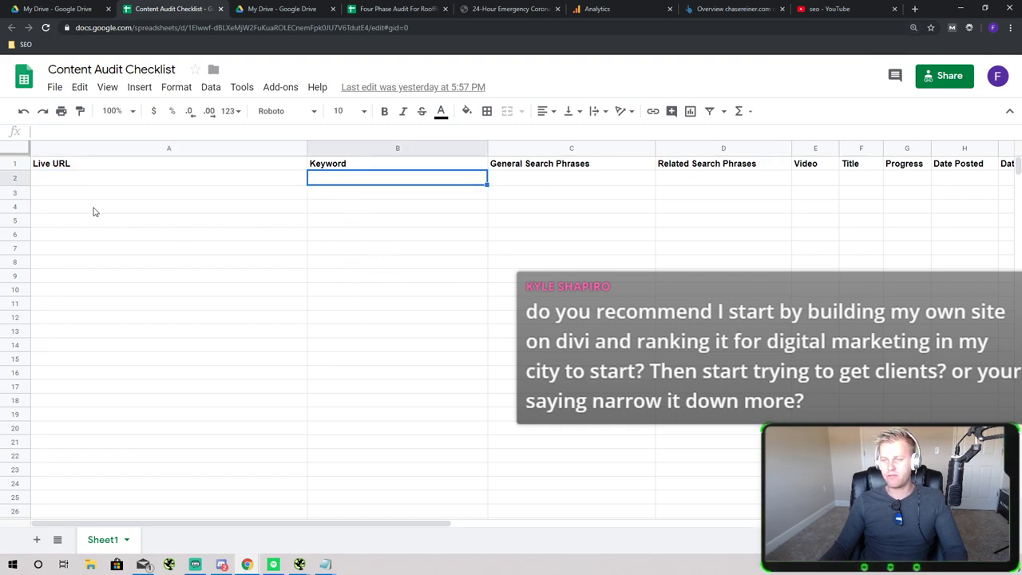
left_click_drag(107, 177, 160, 372)
left_click(178, 372)
left_click(240, 386)
left_click(252, 455)
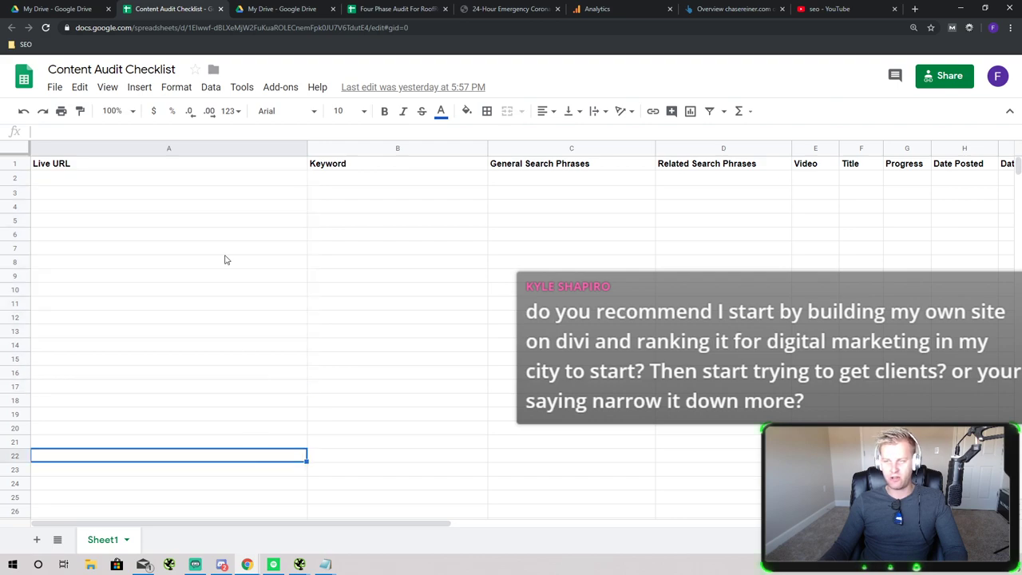
left_click(217, 361)
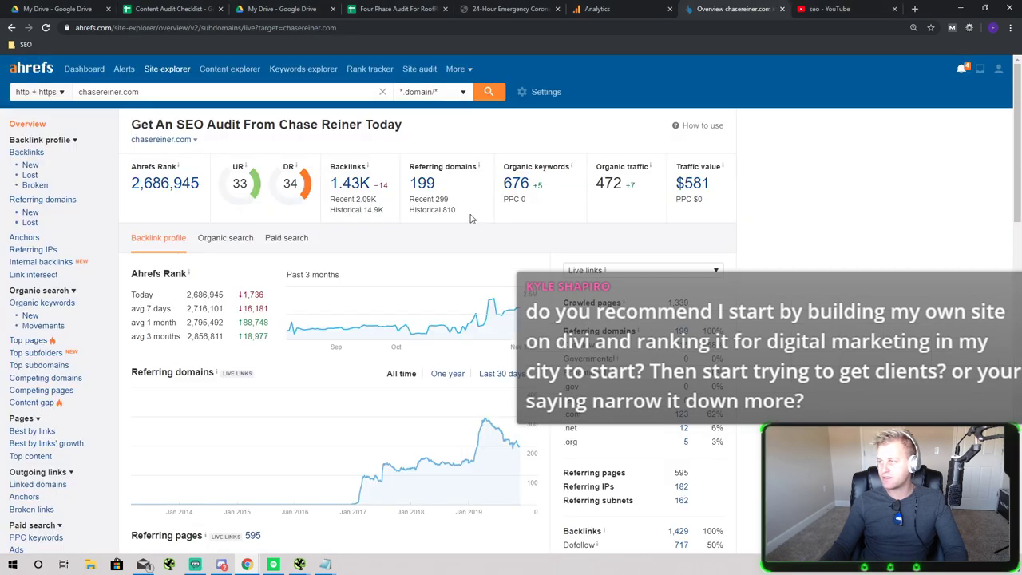
Switch to Ahrefs and look up roofrepairsquad.com from the dashboard to open its site overview
left_click(743, 9)
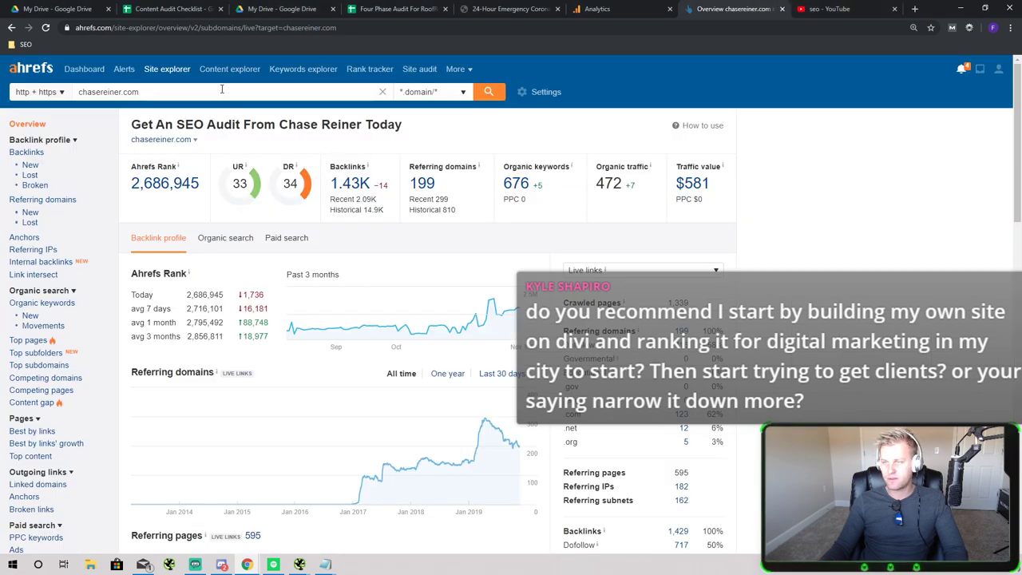
left_click(222, 91)
left_click(84, 69)
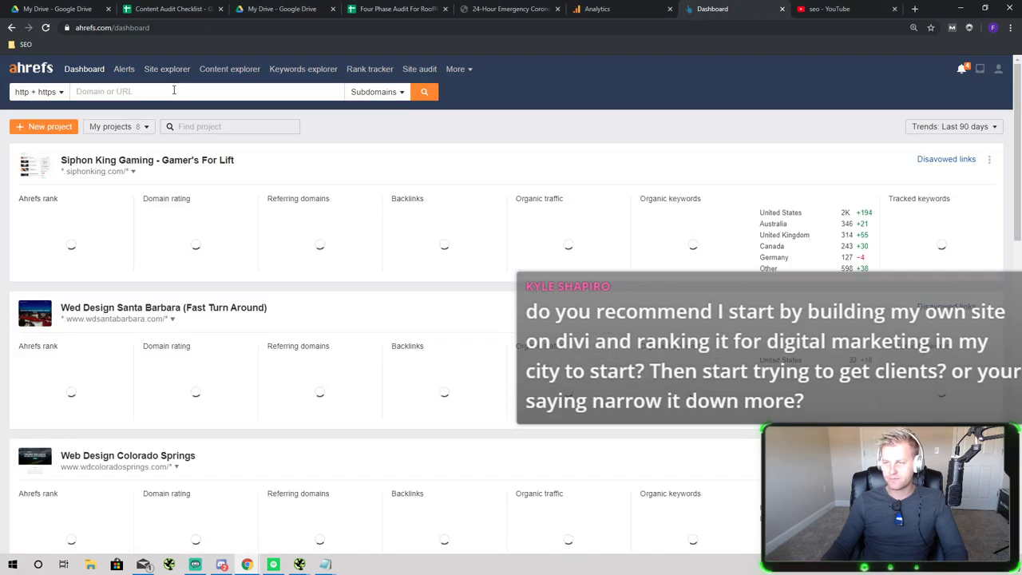
left_click(173, 91)
type("roofrepairsqua")
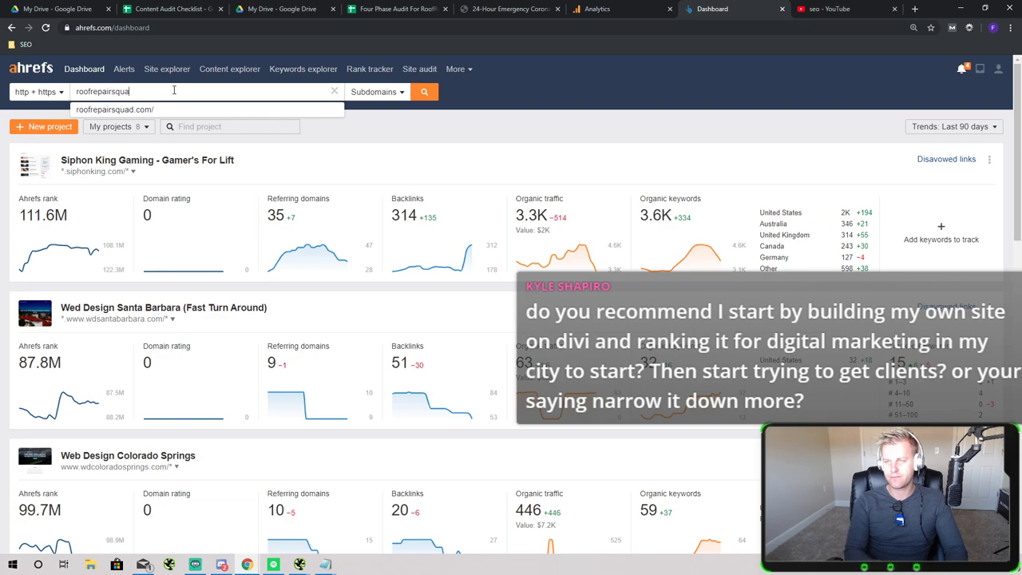
type("d.com")
key("Return")
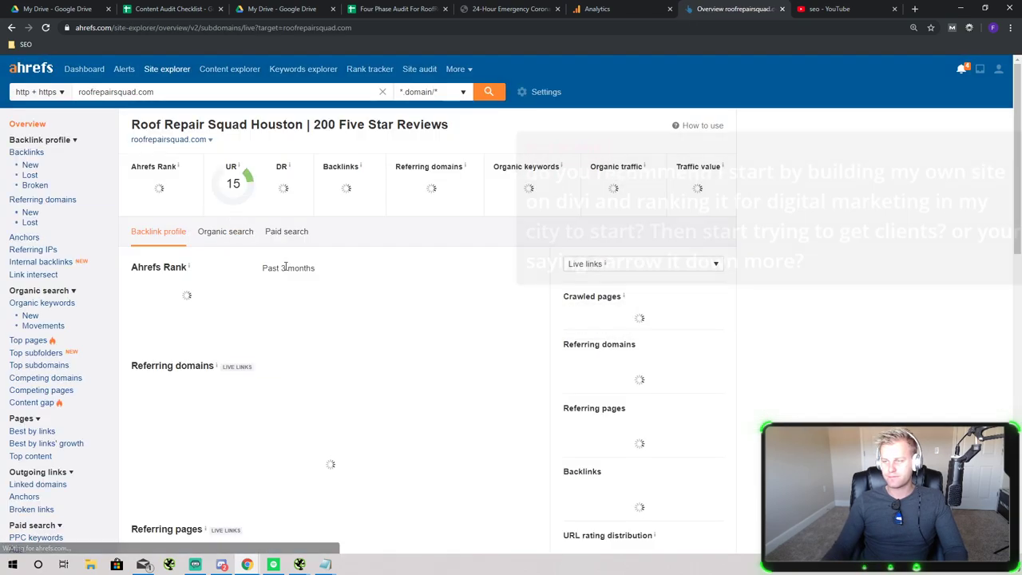
View the organic search overview of roofrepairsquad.com, and switch to Google Analytics
left_click(241, 237)
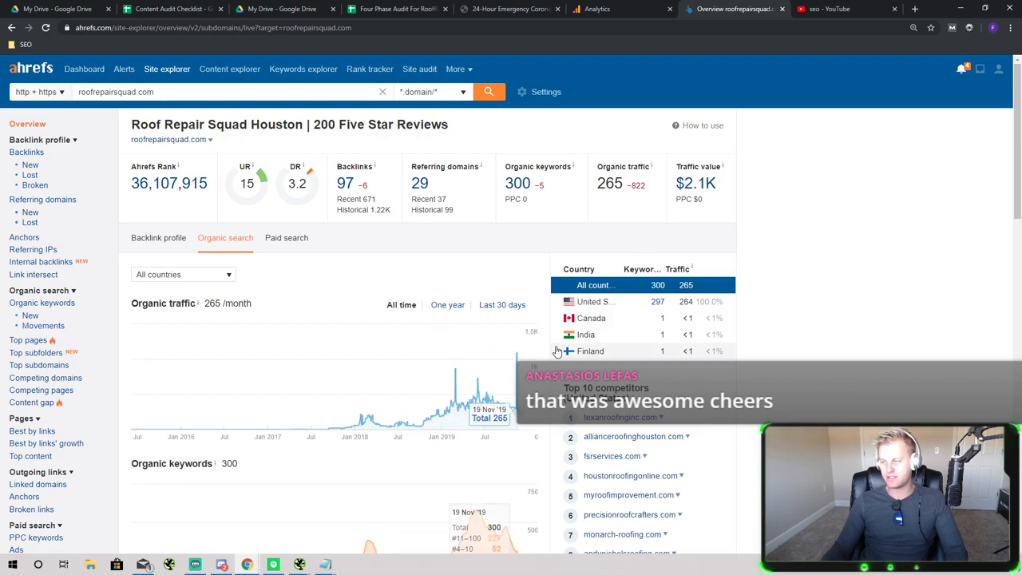
scroll(594, 238, "down", 1)
scroll(599, 159, "up", 1)
left_click(607, 9)
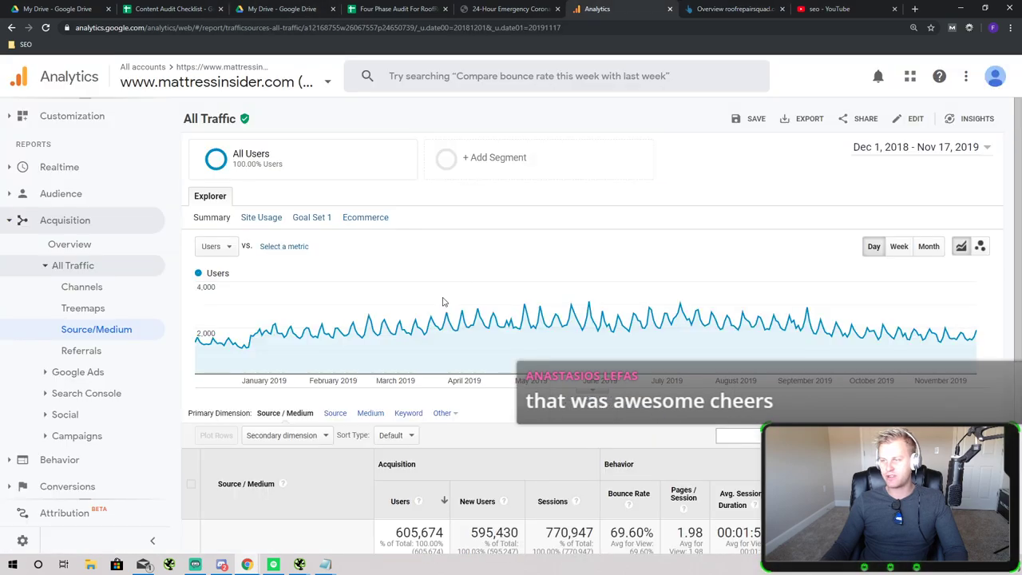
left_click(995, 76)
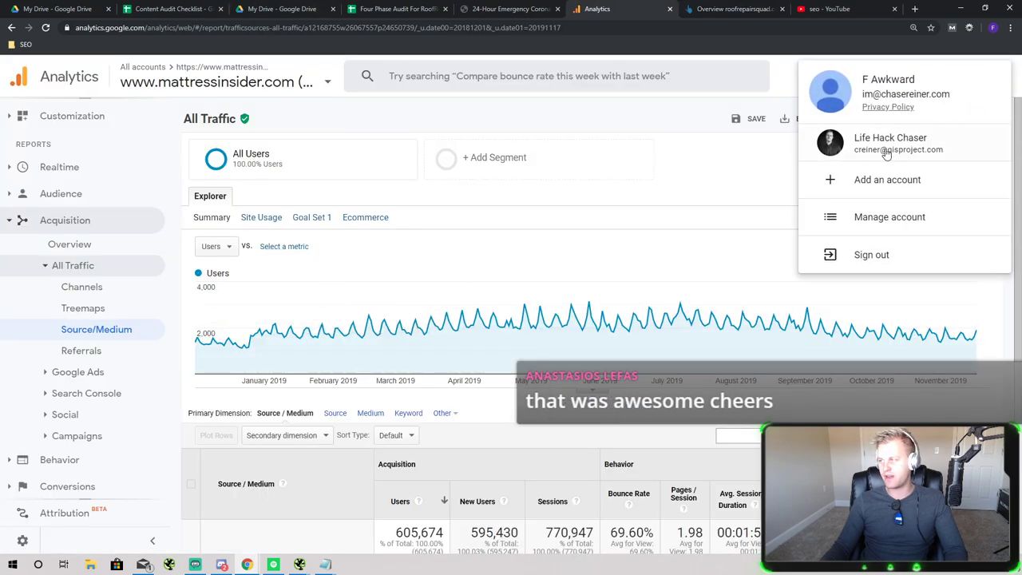
left_click(970, 137)
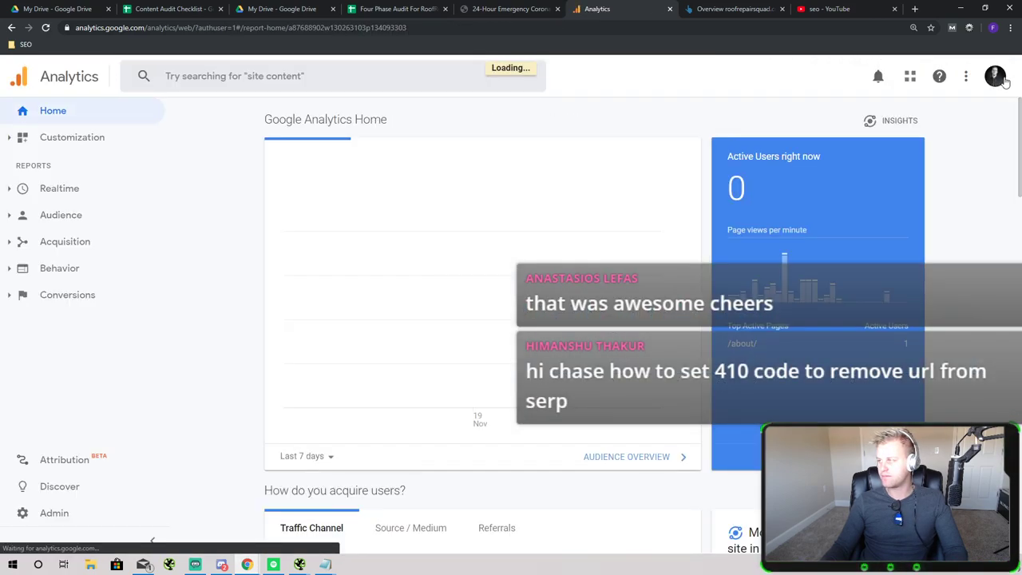
left_click(995, 76)
left_click(937, 152)
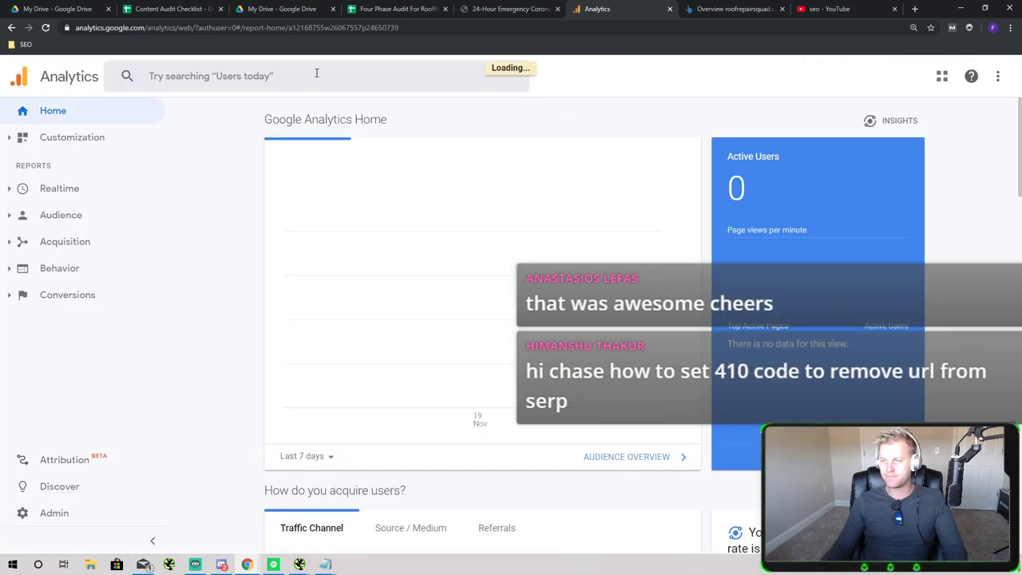
Try to find the roofing site by searching Analytics for "roofrepair" and "roof"
left_click(315, 71)
type("roofrepair")
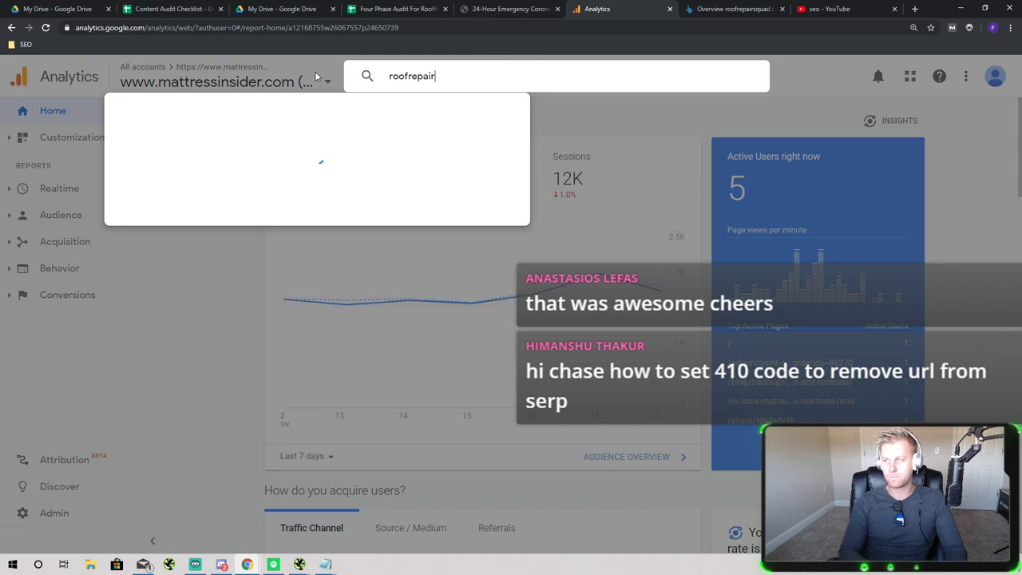
key("ctrl+a")
type("roof")
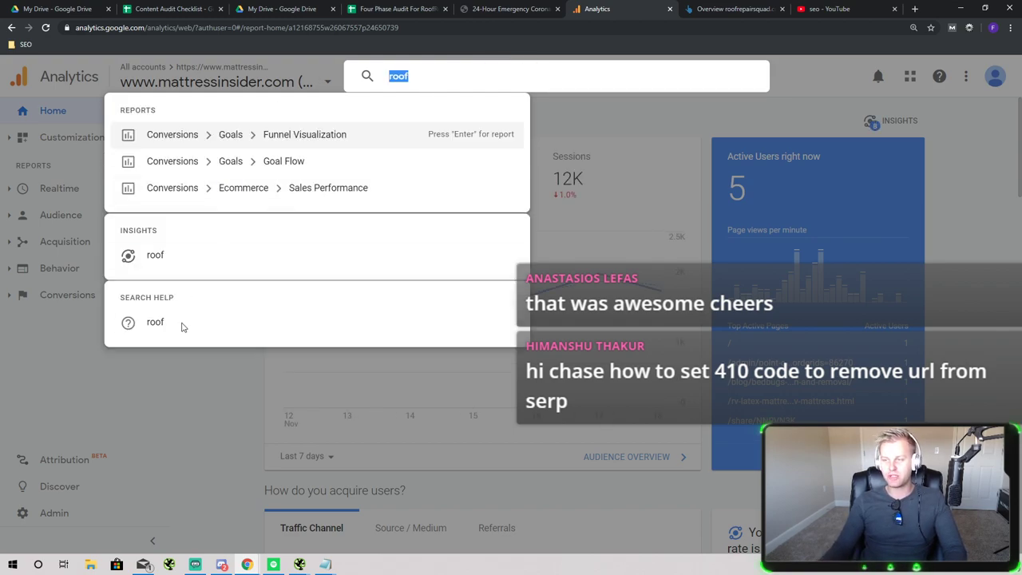
key("Escape")
Search the Analytics accounts for "roof" and open the All Web Site Data view of Roof Repair Squad
left_click(211, 81)
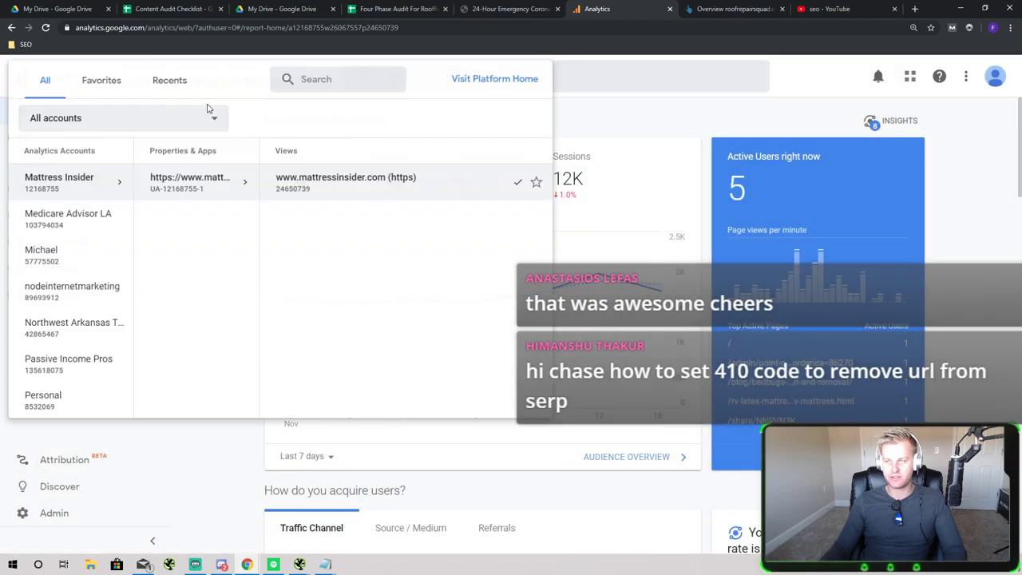
left_click(296, 80)
type("roofr")
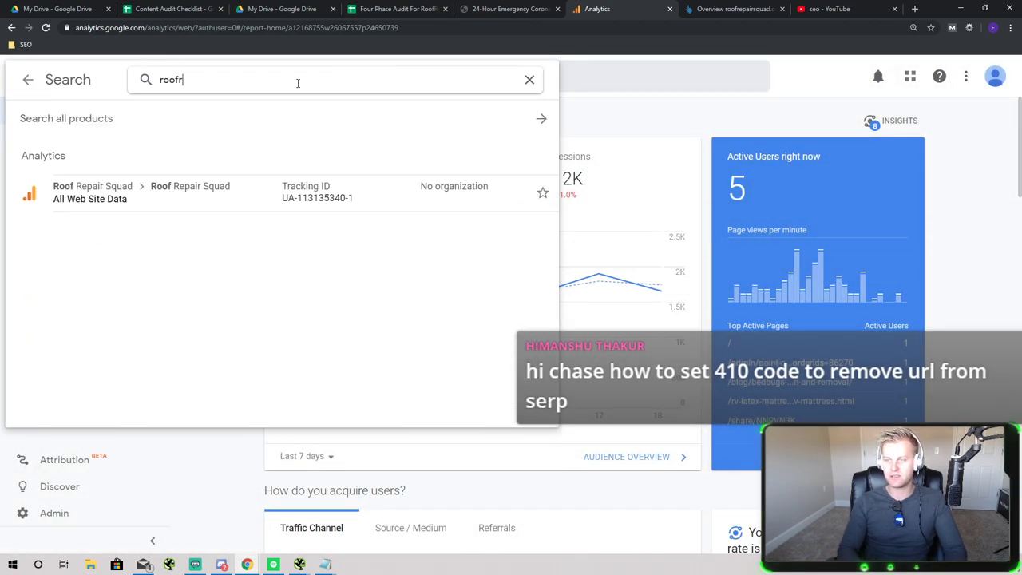
key("BackSpace")
left_click(161, 214)
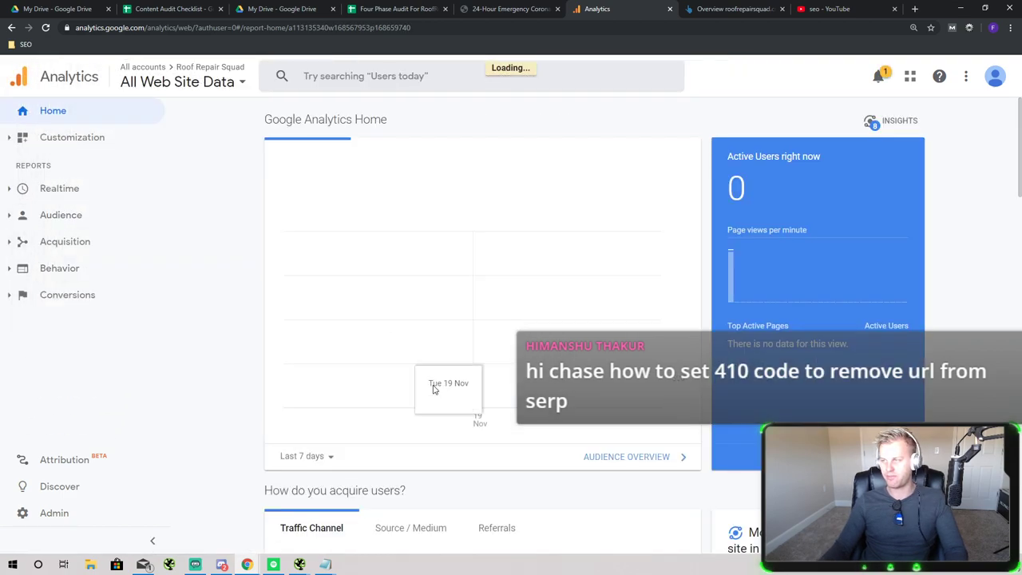
Open the Source/Medium acquisition report for all traffic and drill down to google / organic
left_click(72, 242)
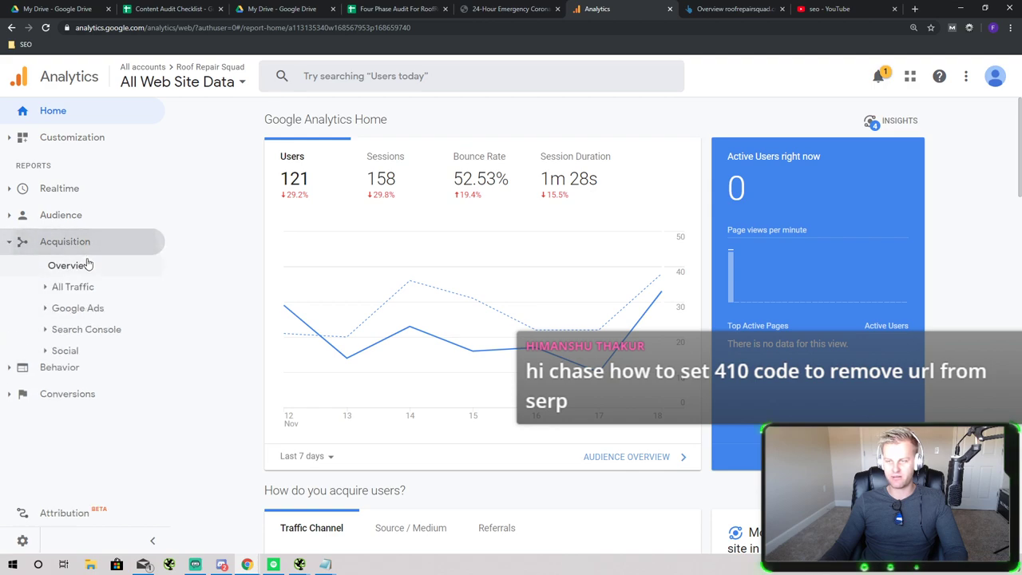
left_click(76, 288)
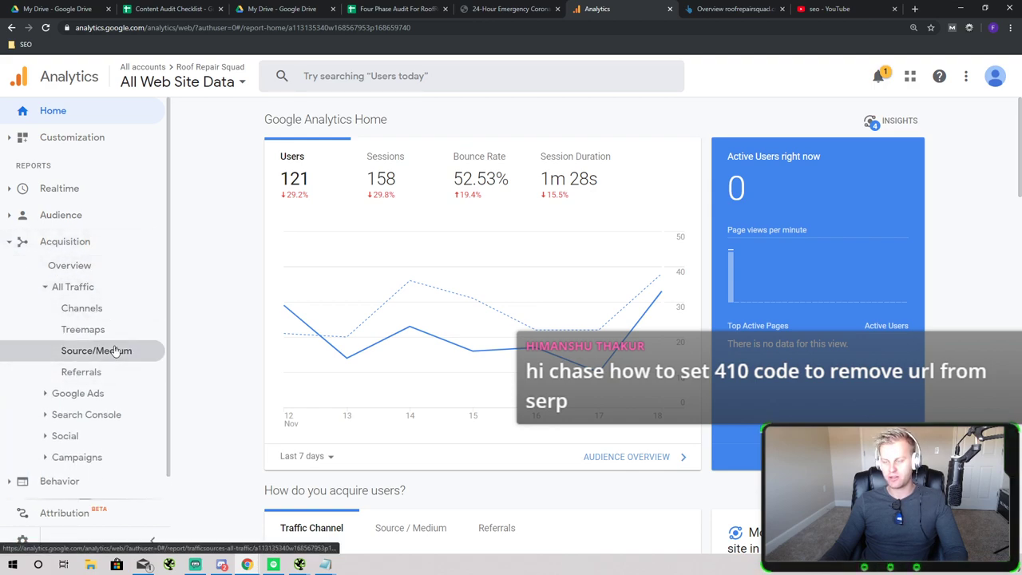
left_click(112, 351)
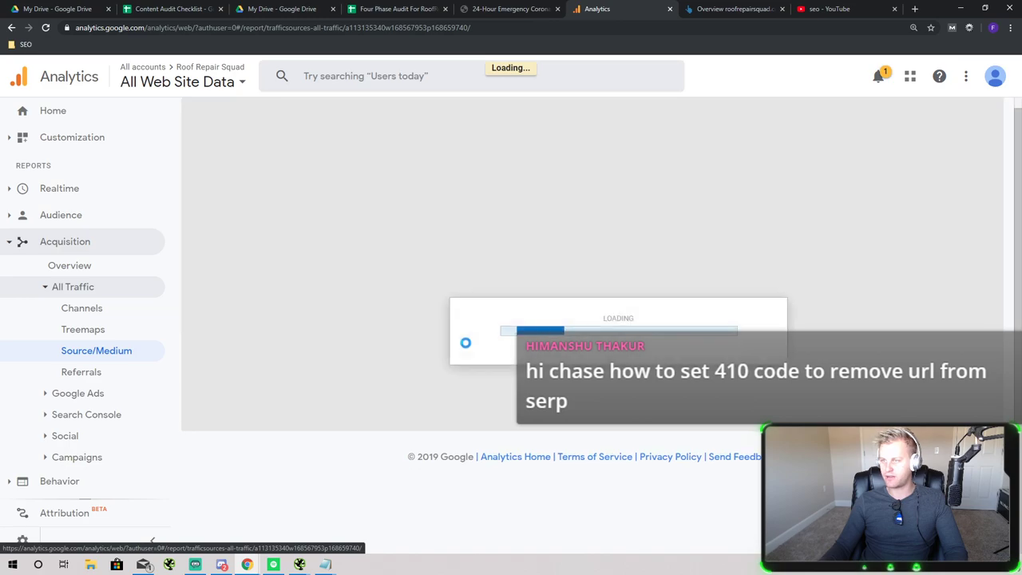
scroll(450, 357, "down", 1)
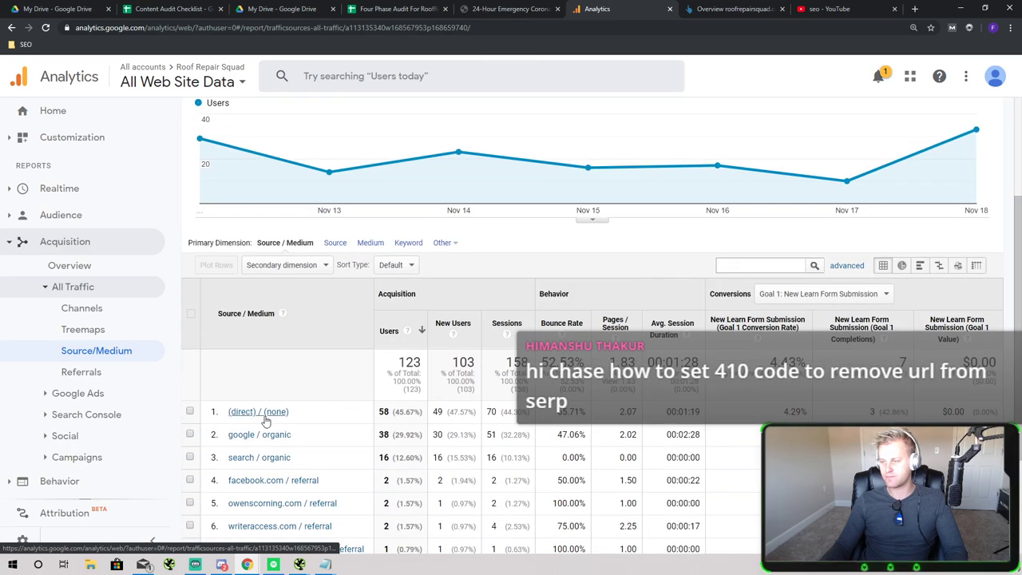
left_click(267, 415)
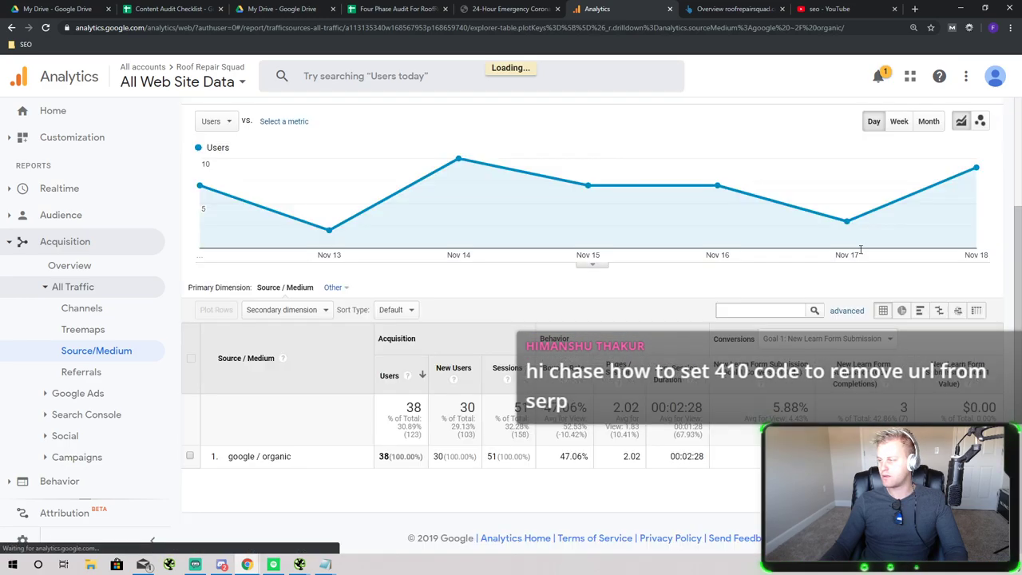
Set the report's date range to Nov 1, 2019 - Nov 18, 2019 and compare it to the previous period
scroll(985, 115, "up", 2)
left_click(934, 147)
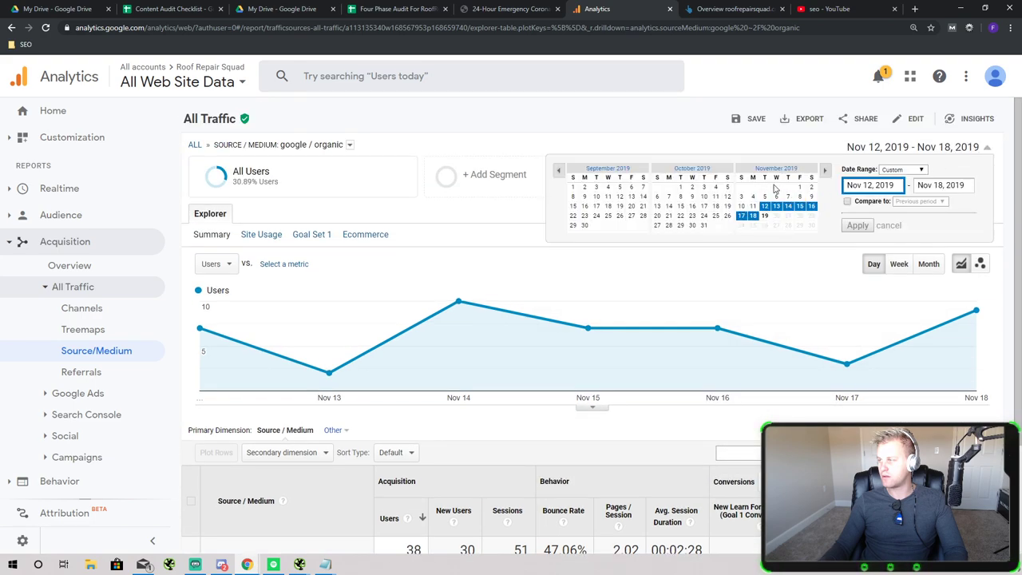
left_click(799, 187)
left_click(847, 201)
left_click(857, 245)
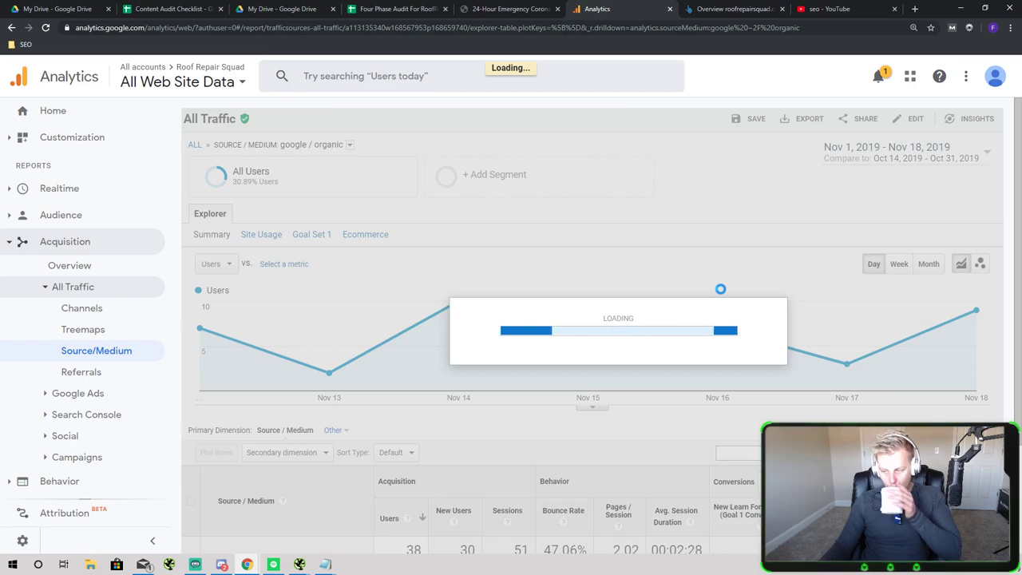
Examine the google / organic period comparison and check it against the organic traffic graph in Ahrefs, returning to Analytics
scroll(721, 292, "down", 2)
scroll(721, 292, "down", 1)
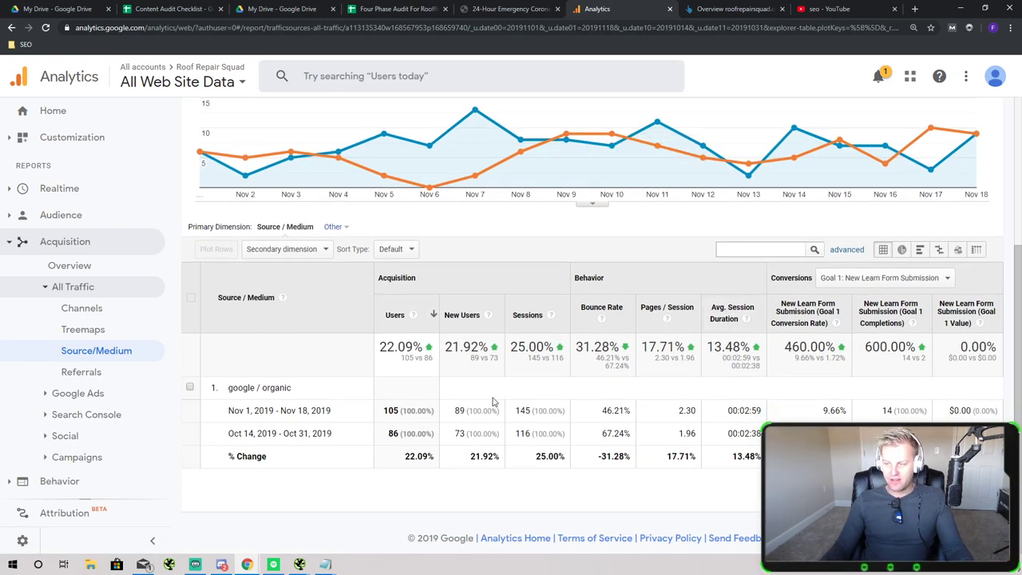
key("ctrl+Tab")
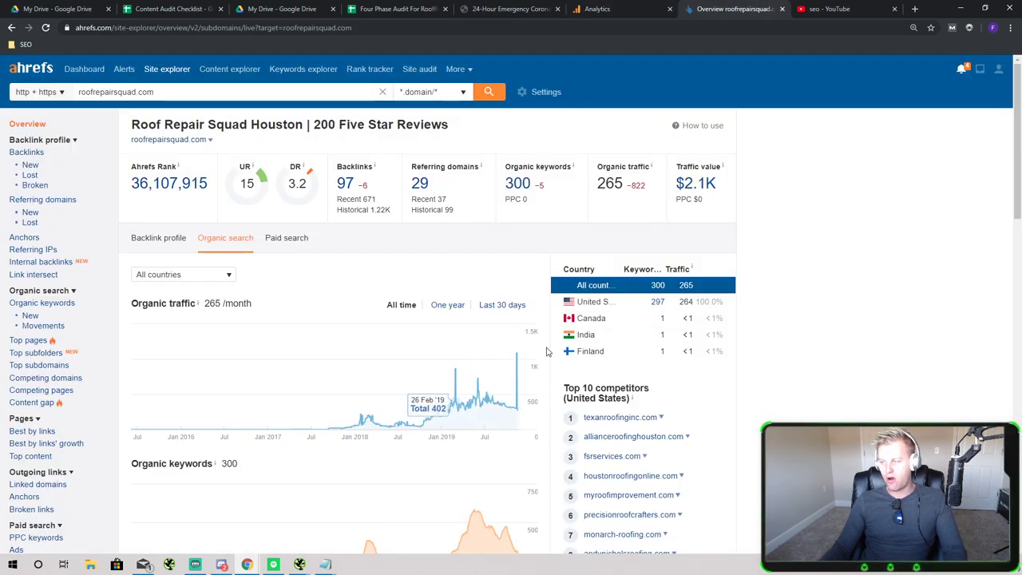
left_click(589, 8)
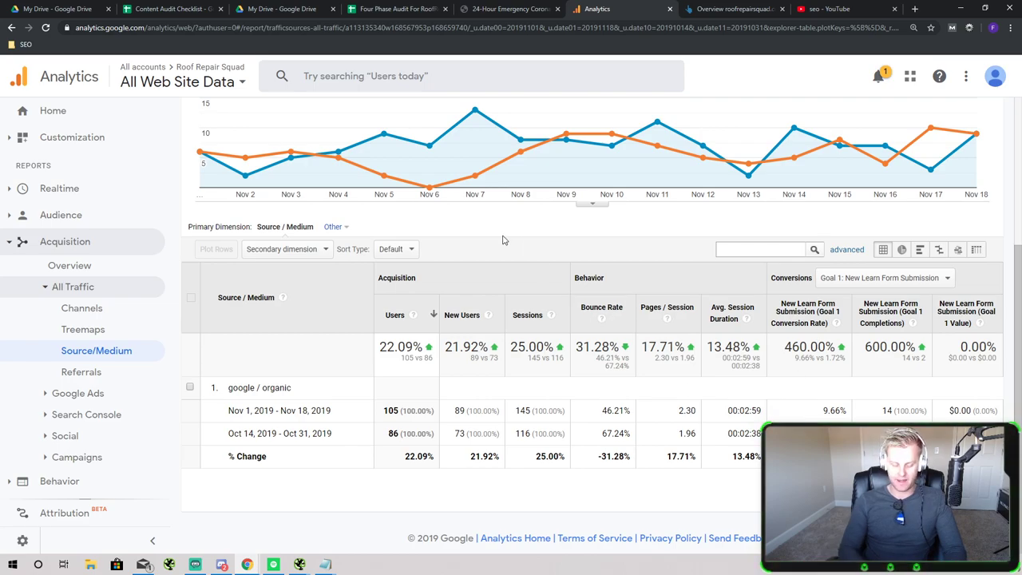
Search Google for "roof repair houston" in an incognito window and look through the results down to the local map listings
key("ctrl+shift+n")
type("roof repair houston")
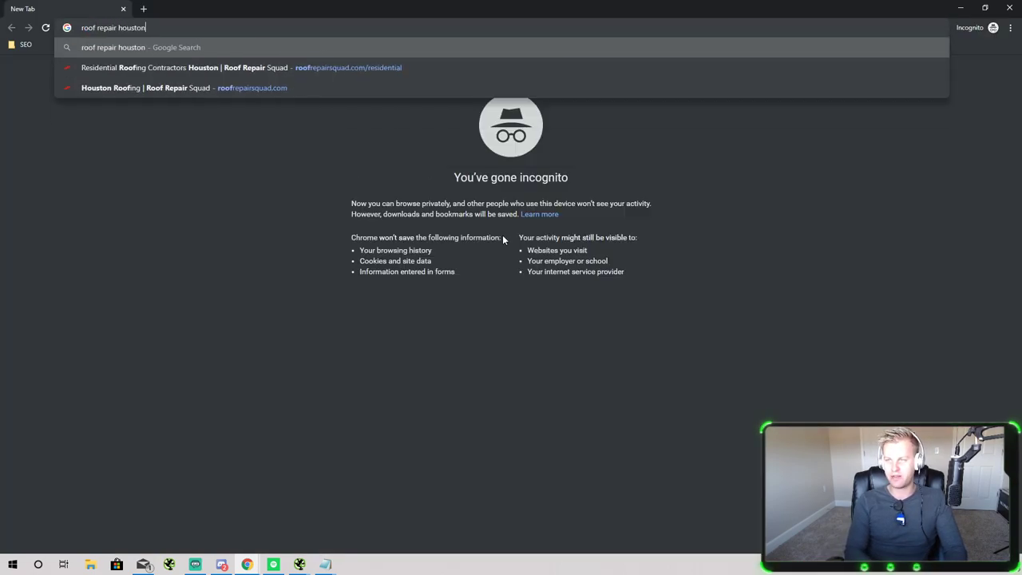
key("Return")
scroll(479, 271, "down", 6)
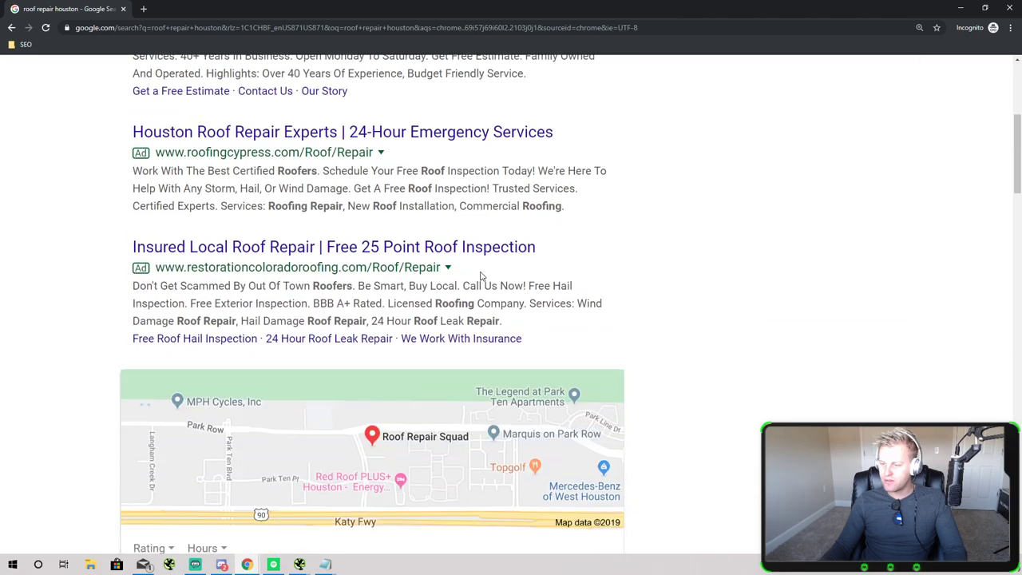
scroll(472, 271, "down", 1)
scroll(258, 338, "down", 2)
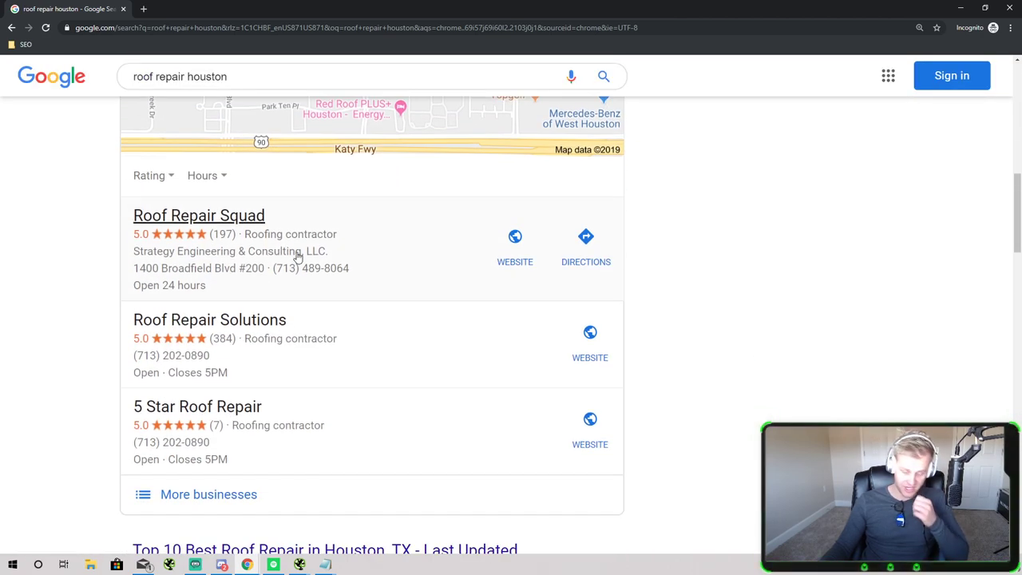
Examine the "roof repair houston" results, comparing the Roof Repair Squad organic listing with the local map listings
scroll(297, 257, "down", 2)
scroll(297, 257, "down", 4)
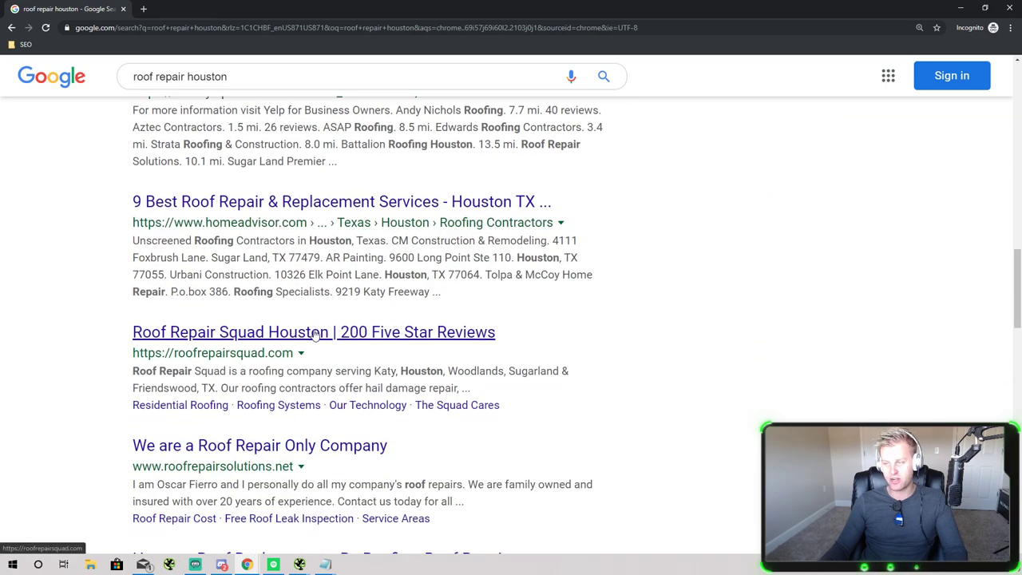
scroll(314, 327, "down", 5)
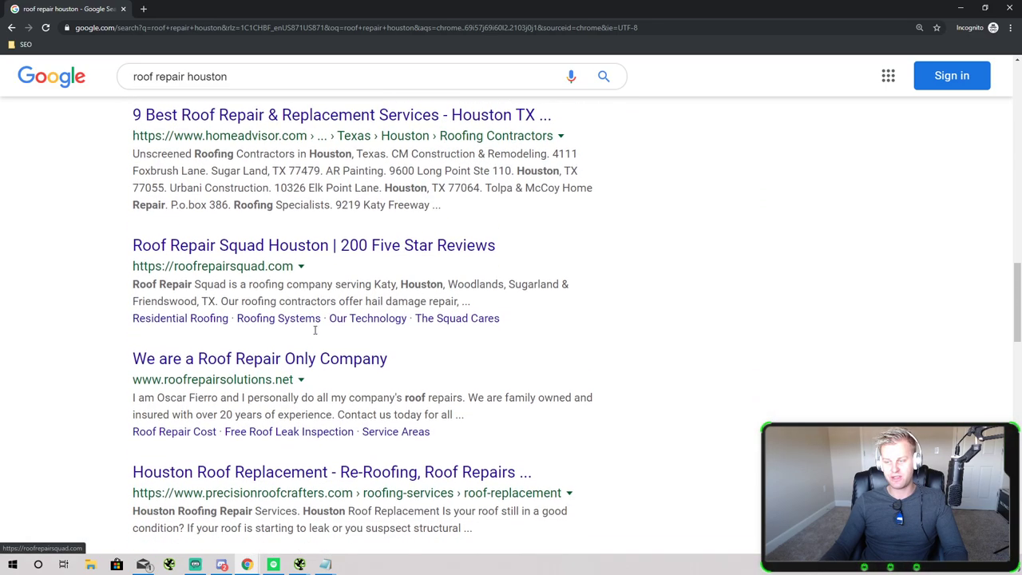
scroll(276, 339, "up", 1)
scroll(279, 337, "up", 6)
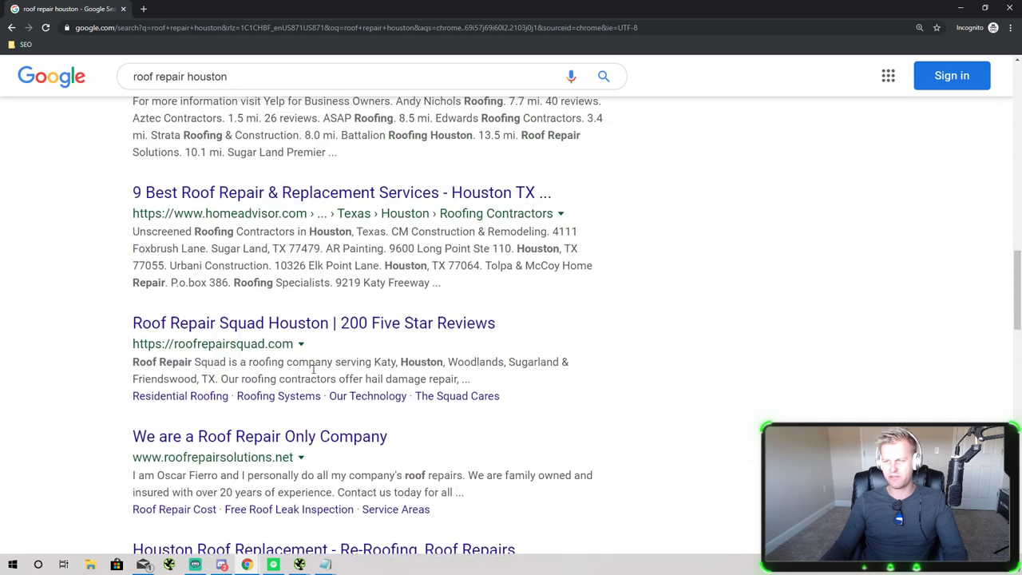
scroll(353, 400, "up", 4)
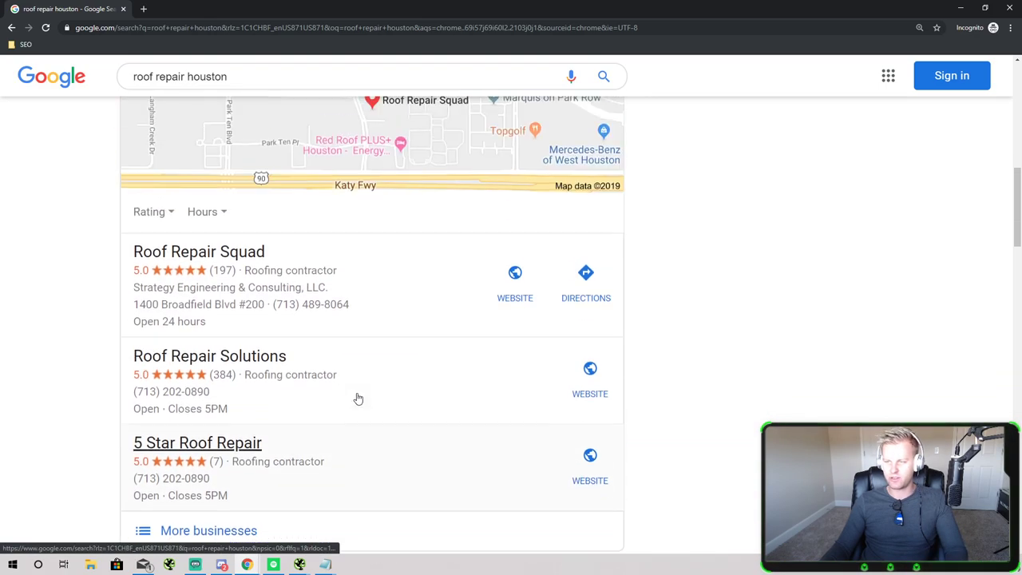
scroll(338, 384, "down", 6)
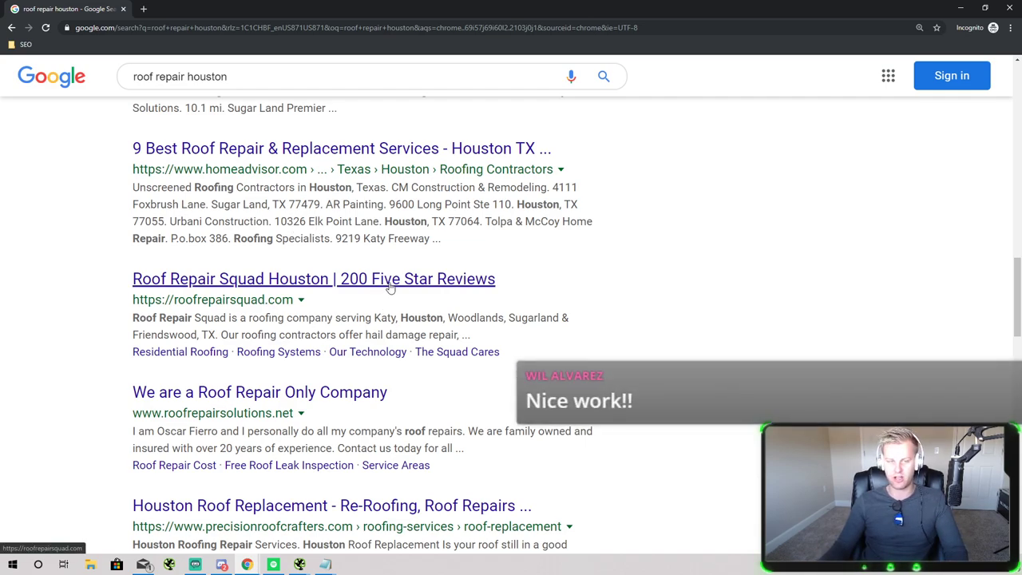
Return to the main browser window and try to load chasereiner.com/wp- in place of the YouTube results
key("alt+Tab")
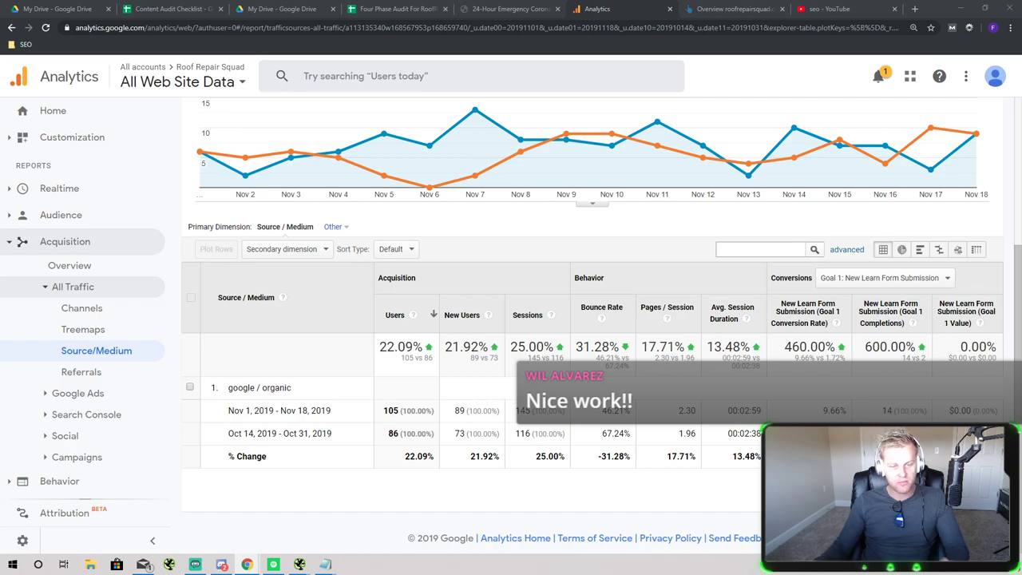
left_click(831, 9)
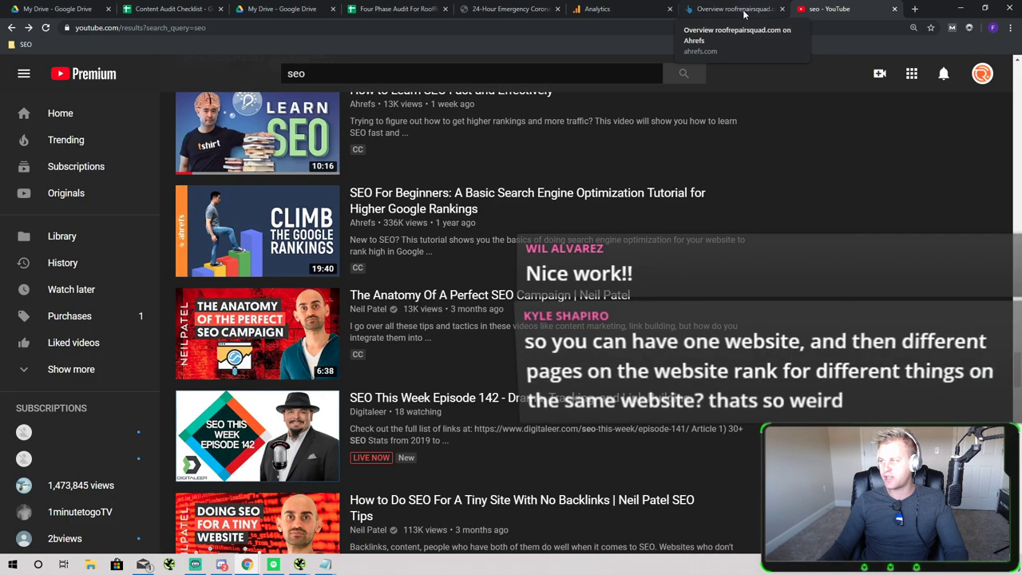
left_click(716, 24)
type("cha")
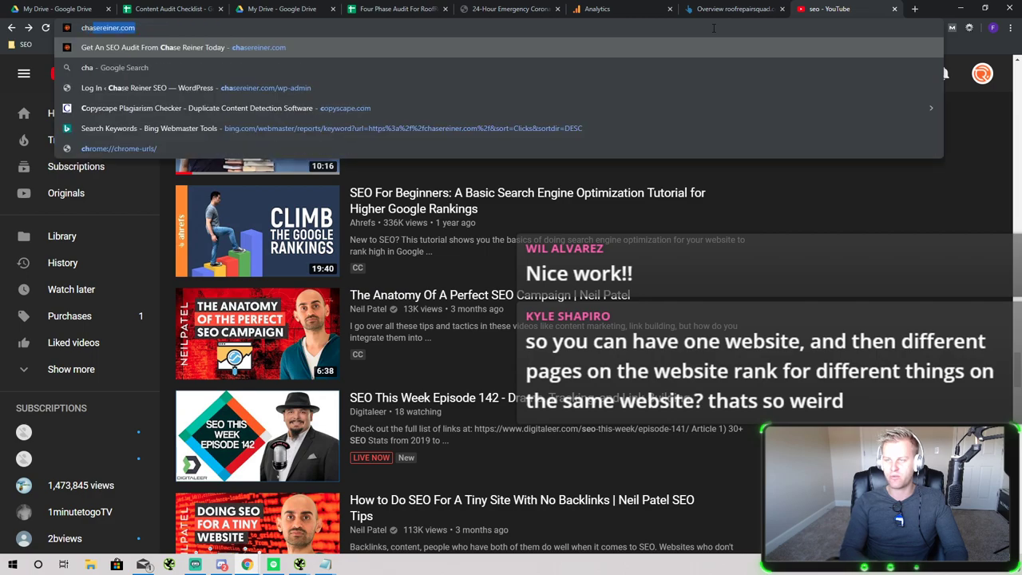
type("sereiner.com/wp-=")
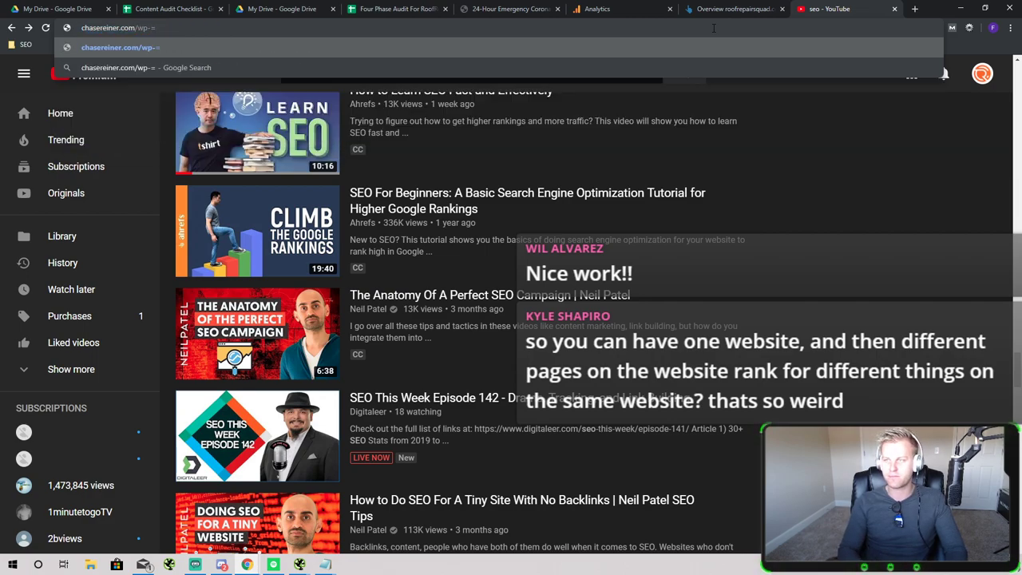
key("BackSpace")
key("Return")
Search Google for "410 for wordpress plugin" and look over the featured result
left_click(714, 28)
type("41")
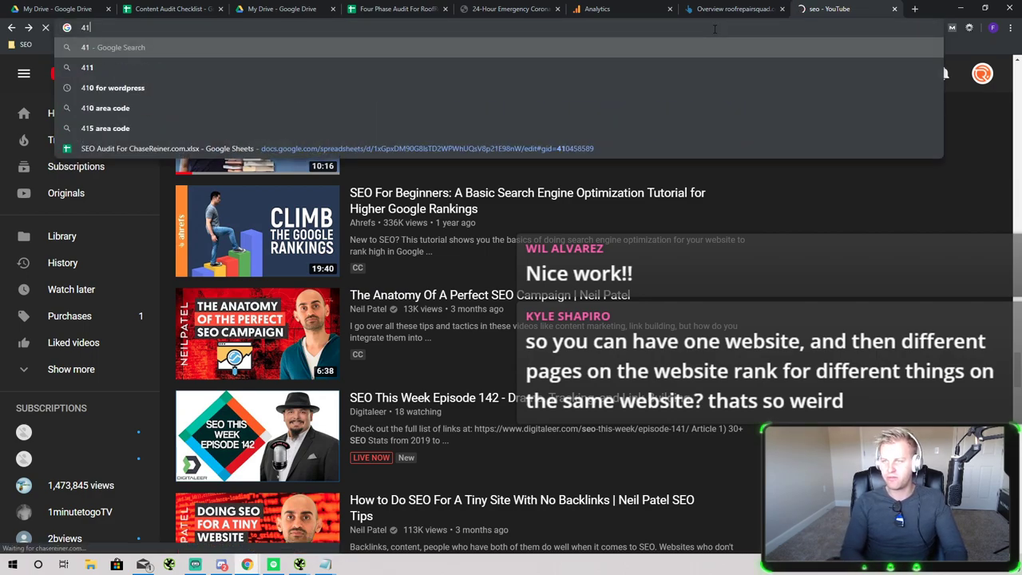
type("0 for wordpress p")
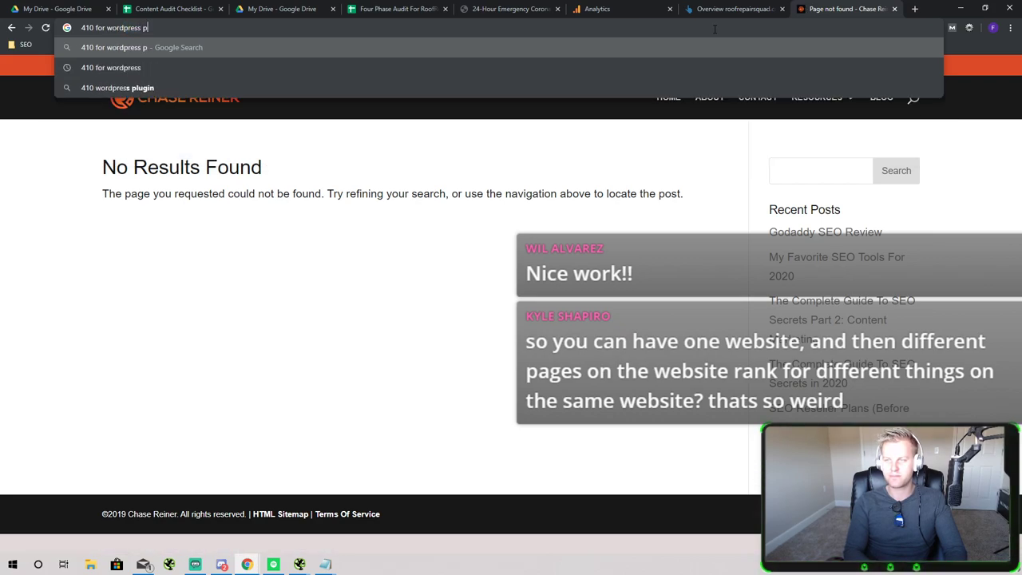
type("lugin")
key("Return")
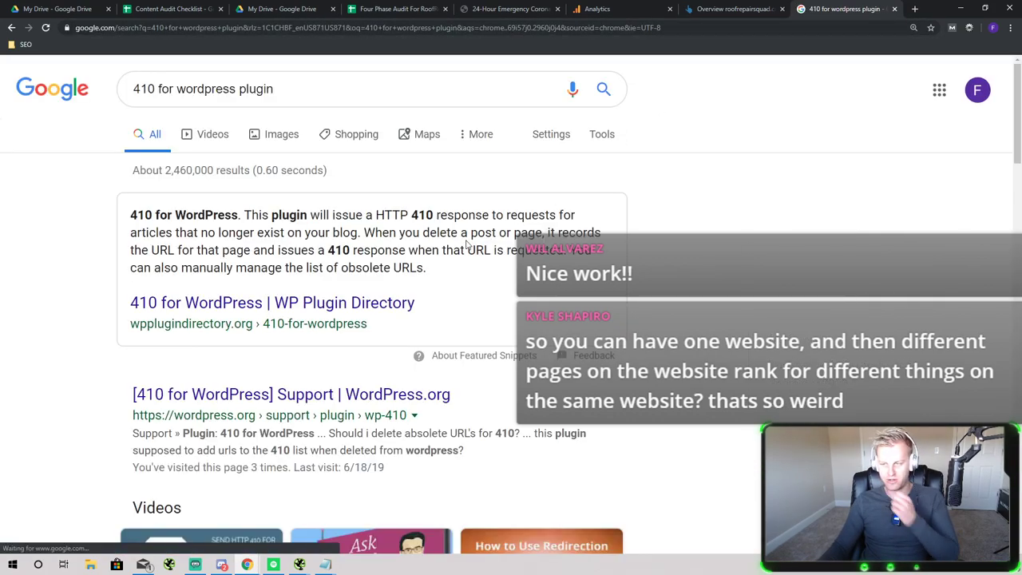
scroll(374, 318, "down", 1)
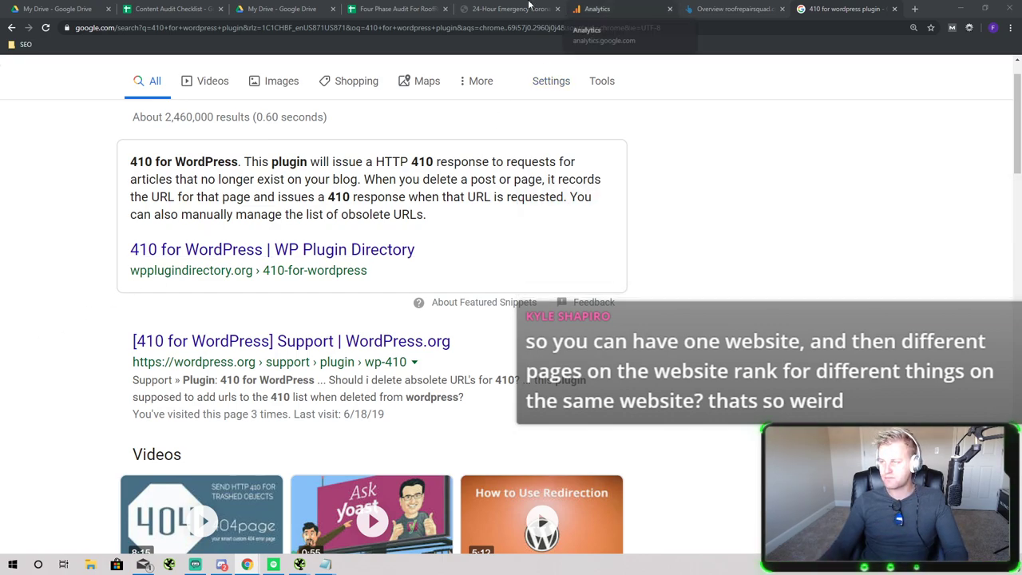
Open the Phase 2 sheet of the roof repair audit and select the queries from roof replacement houston to siding repair houston
left_click(397, 9)
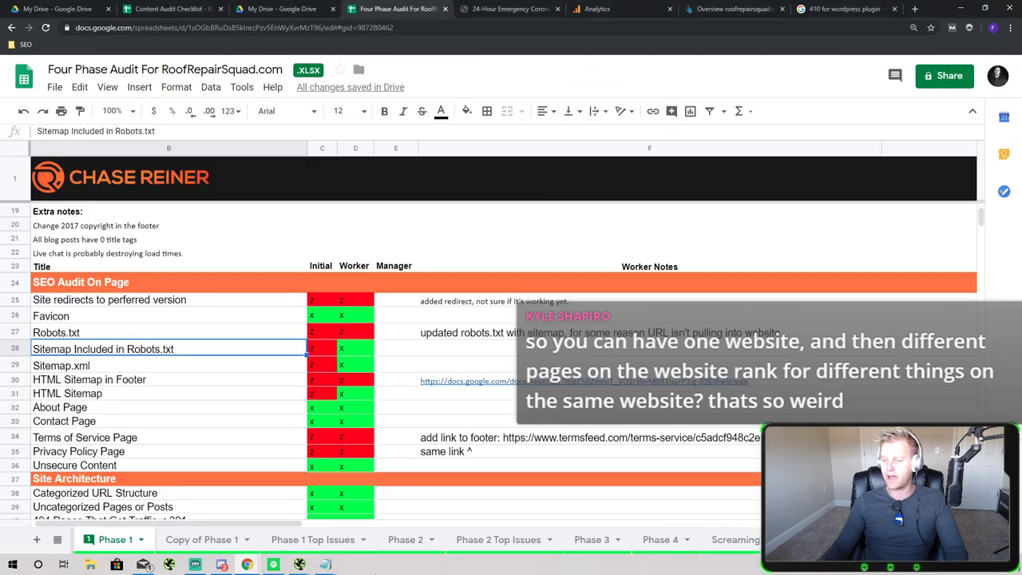
left_click(284, 541)
left_click(407, 540)
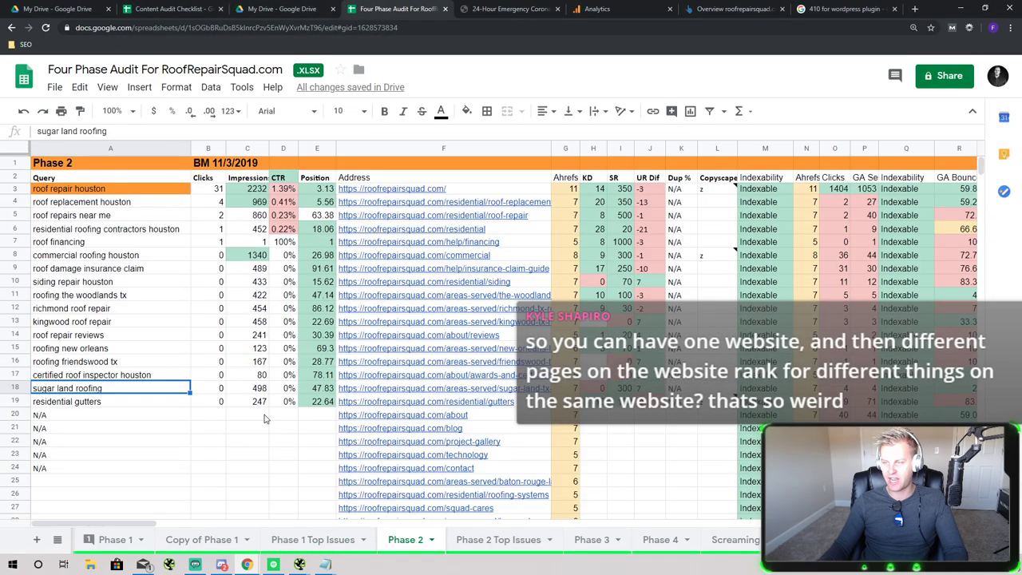
left_click(145, 206)
left_click(110, 283, "shift")
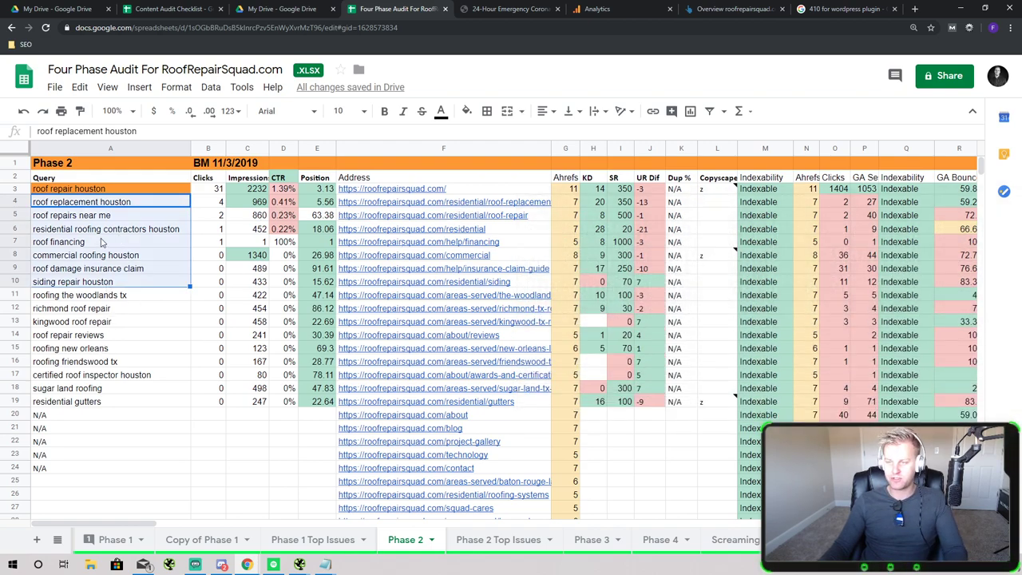
Examine individual Phase 2 queries, such as residential roofing contractors houston and roof financing, alongside their matching page addresses
left_click(119, 281)
left_click(133, 230)
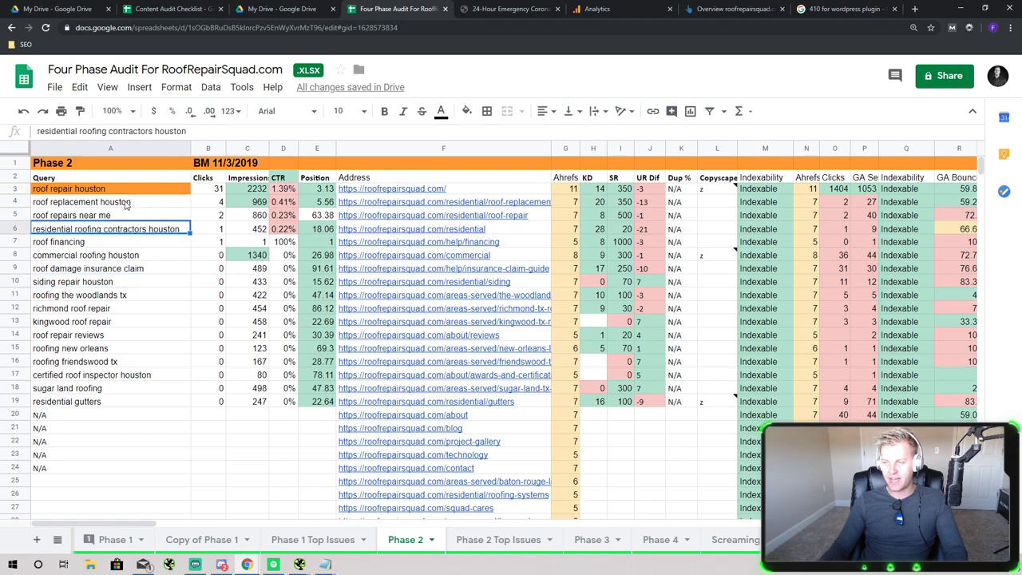
left_click(433, 217)
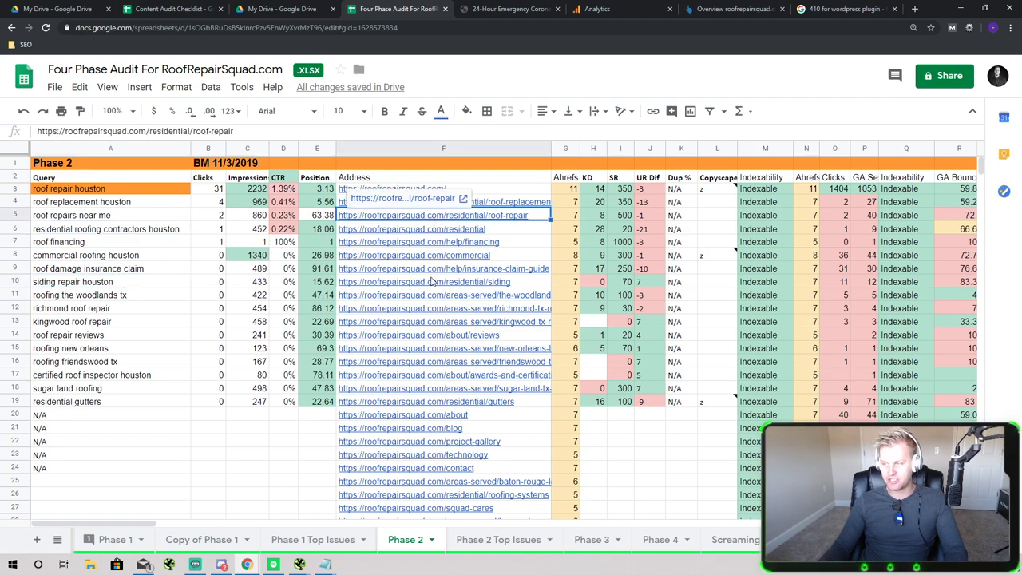
left_click(152, 231)
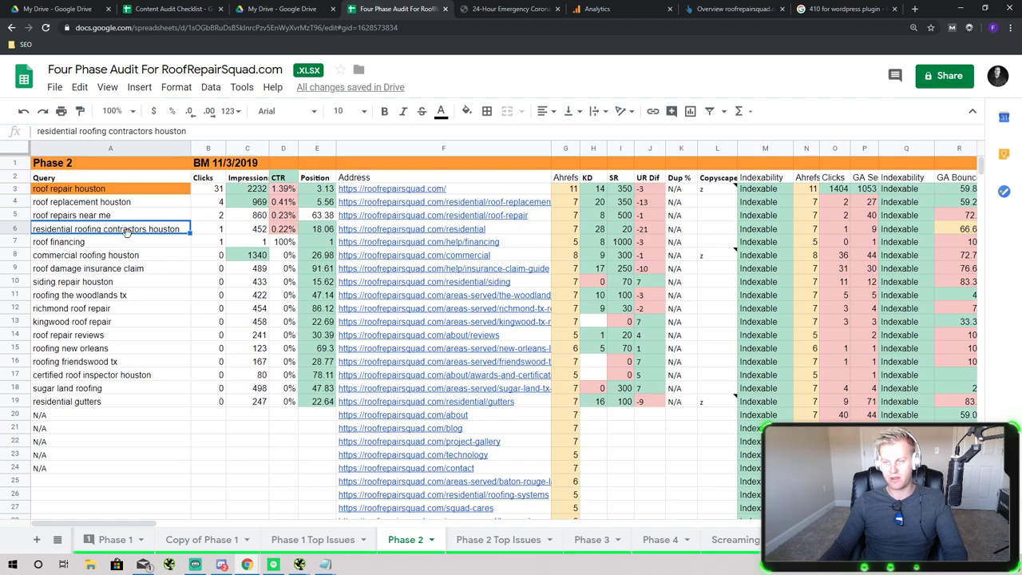
left_click(71, 241)
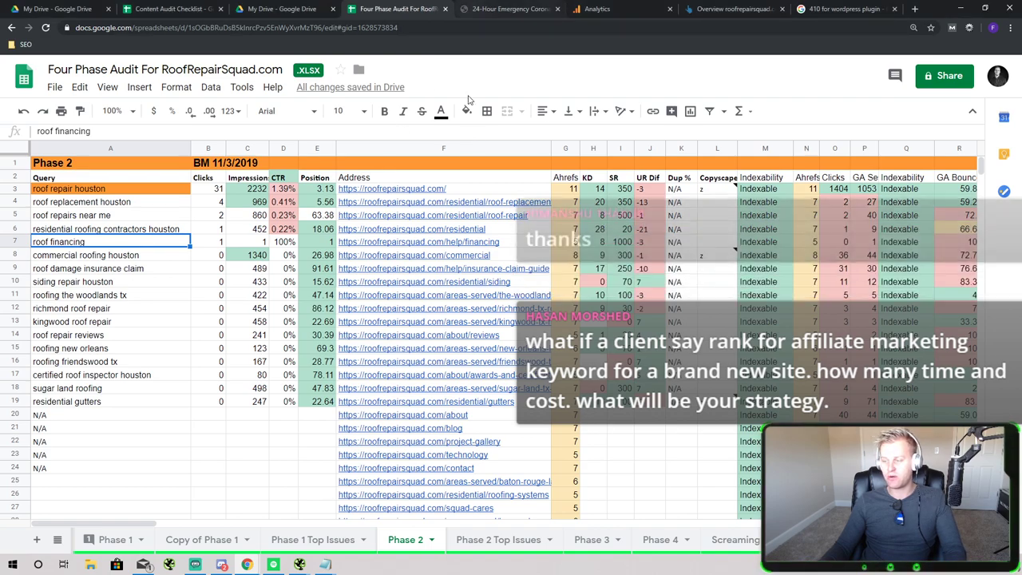
Bring up the Content Audit Checklist spreadsheet and look over the empty rows under Live URL and Keyword
left_click(592, 539)
left_click(192, 10)
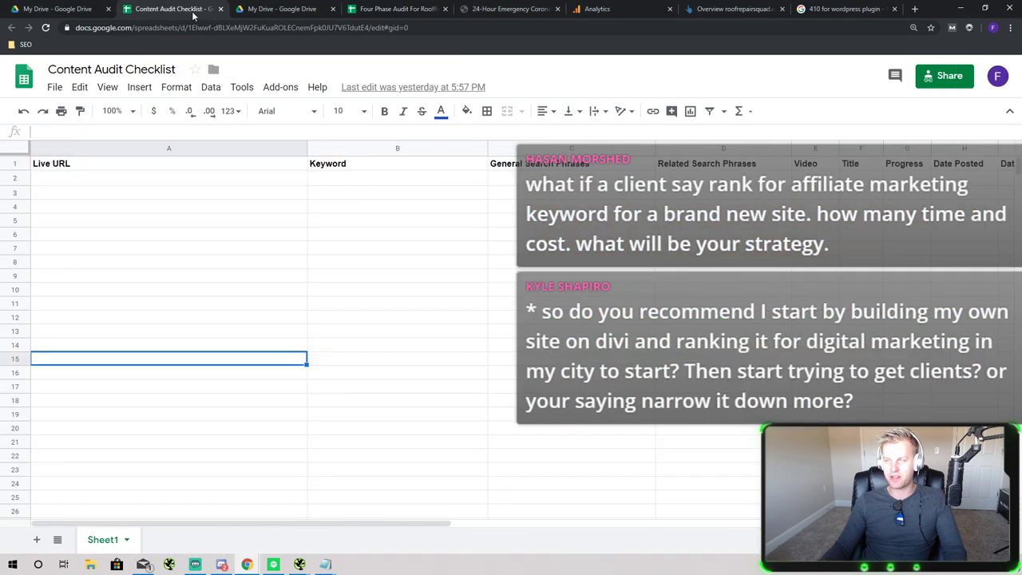
left_click(200, 210)
left_click(258, 196)
key("Right")
key("Down")
key("Down")
key("Down")
key("Down")
key("Down")
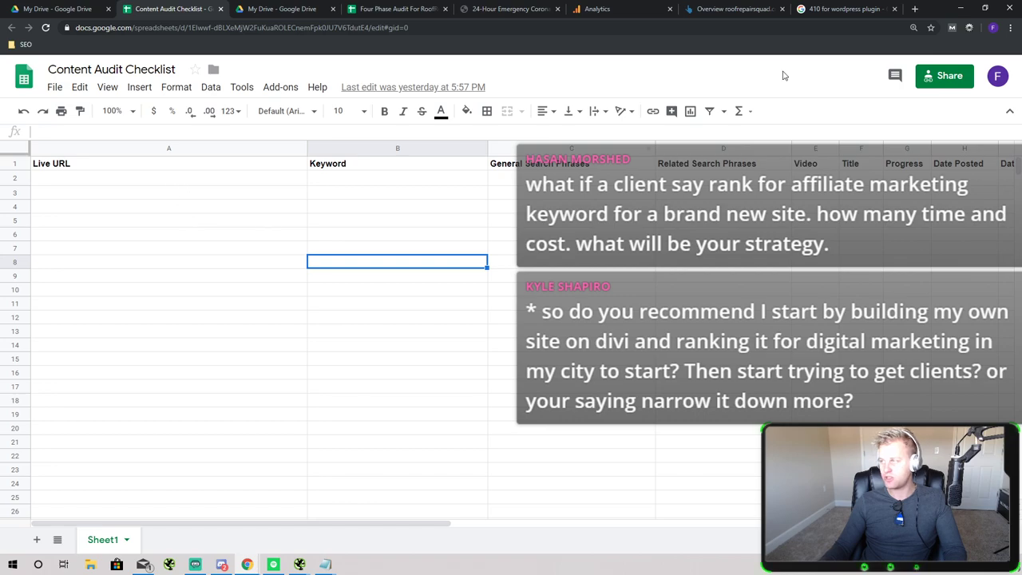
Load youtube.com in place of the WordPress plugin search and search it for the Chase Reiner Marketing channel
left_click(833, 8)
left_click(693, 27)
type("youtube.com")
key("Return")
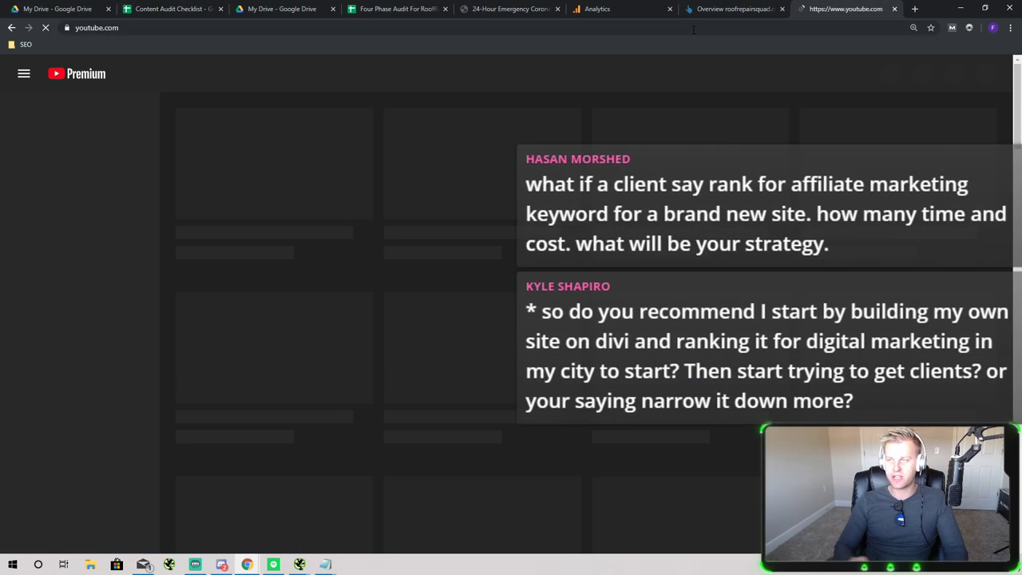
left_click(582, 80)
type("c")
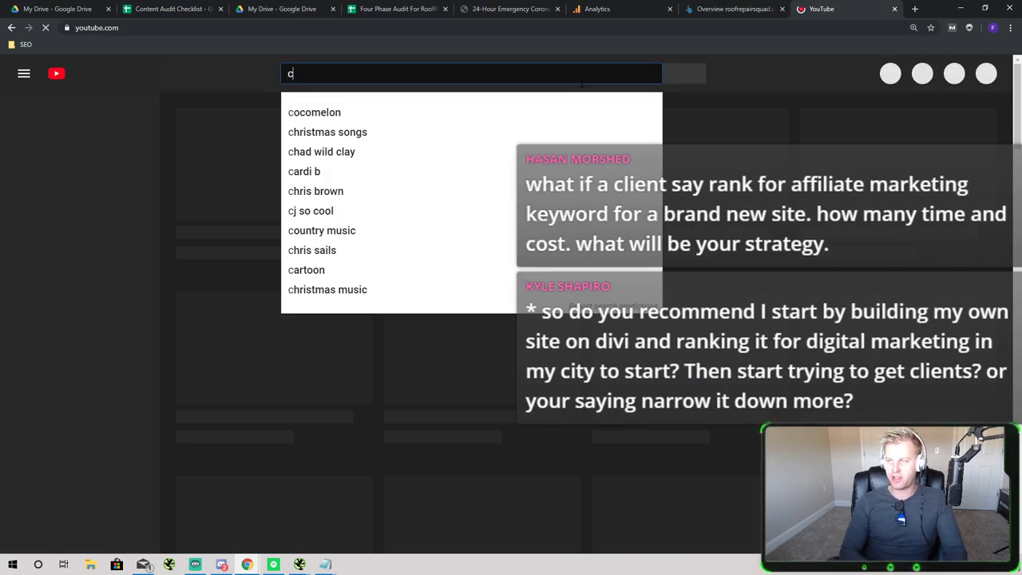
type("hase reiner")
key("Return")
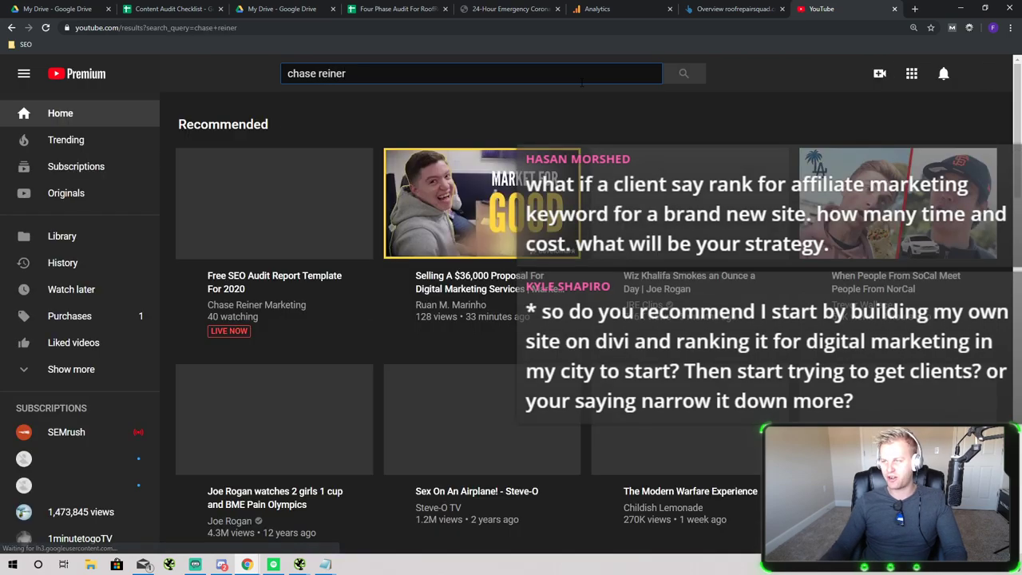
Open the "How To Do SEO Content Audits" video from the results, pause it and select its address
left_click(731, 327)
scroll(421, 347, "down", 2)
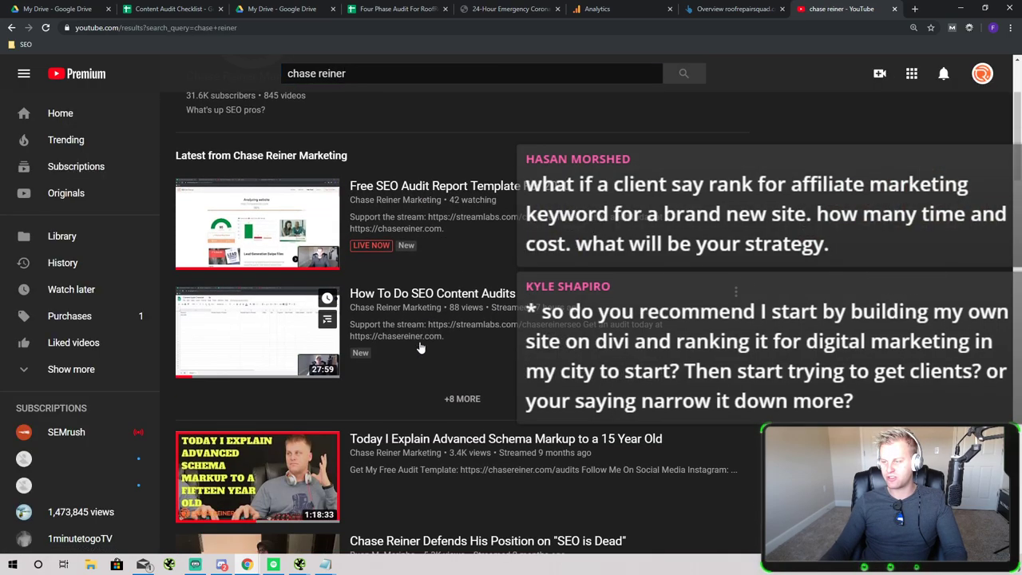
left_click(421, 348)
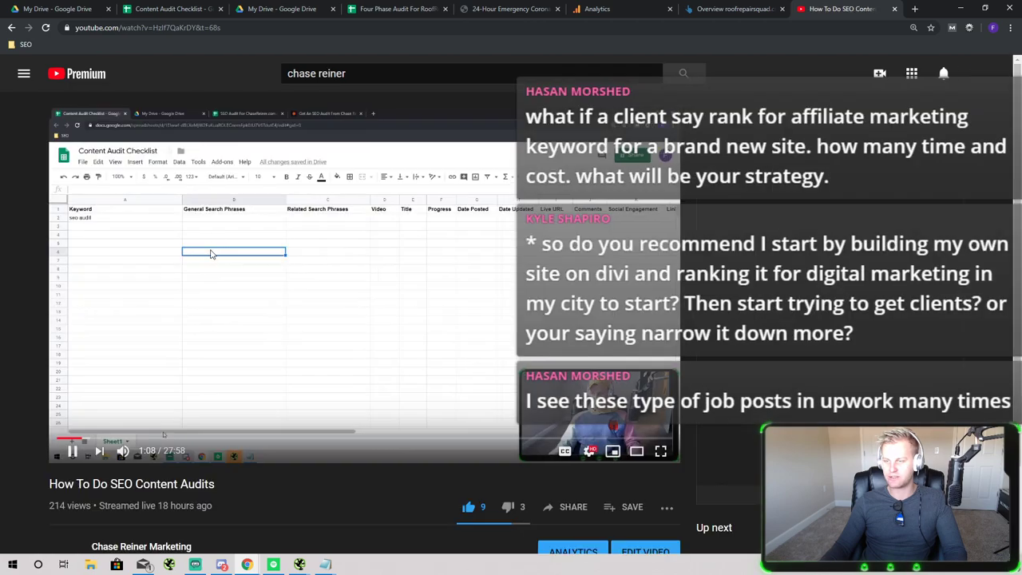
left_click(232, 126)
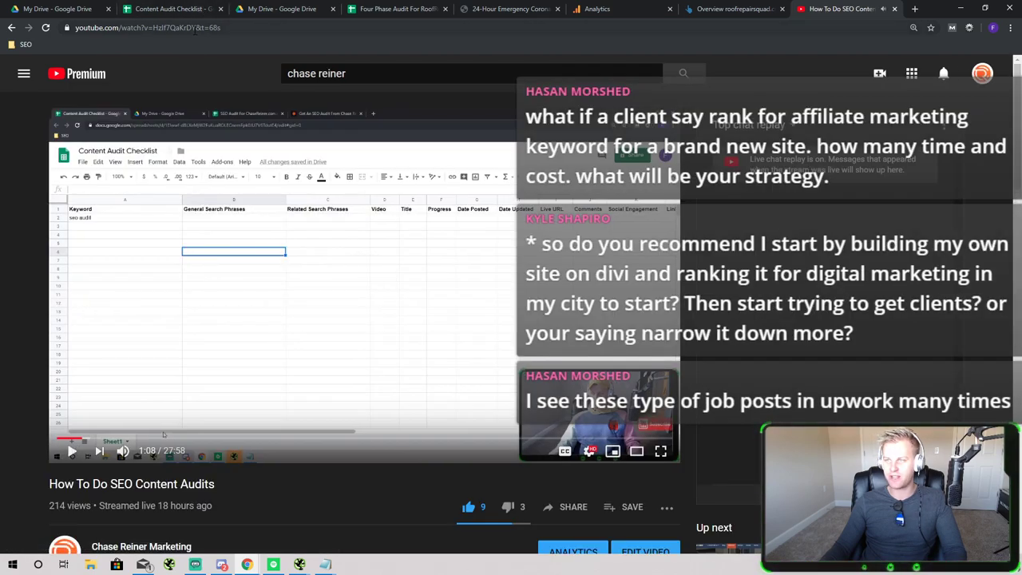
key("ctrl+l")
key("alt+Tab")
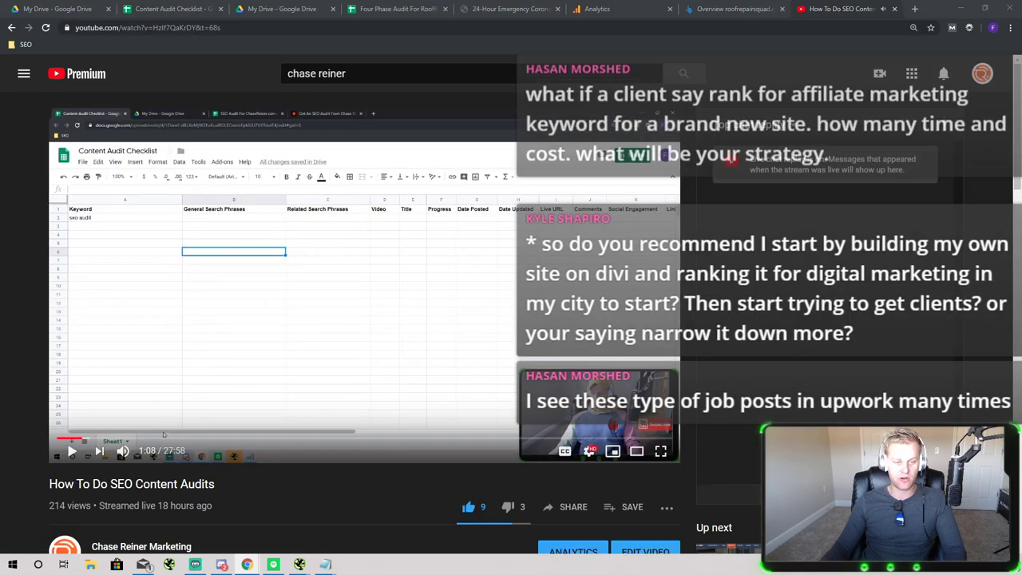